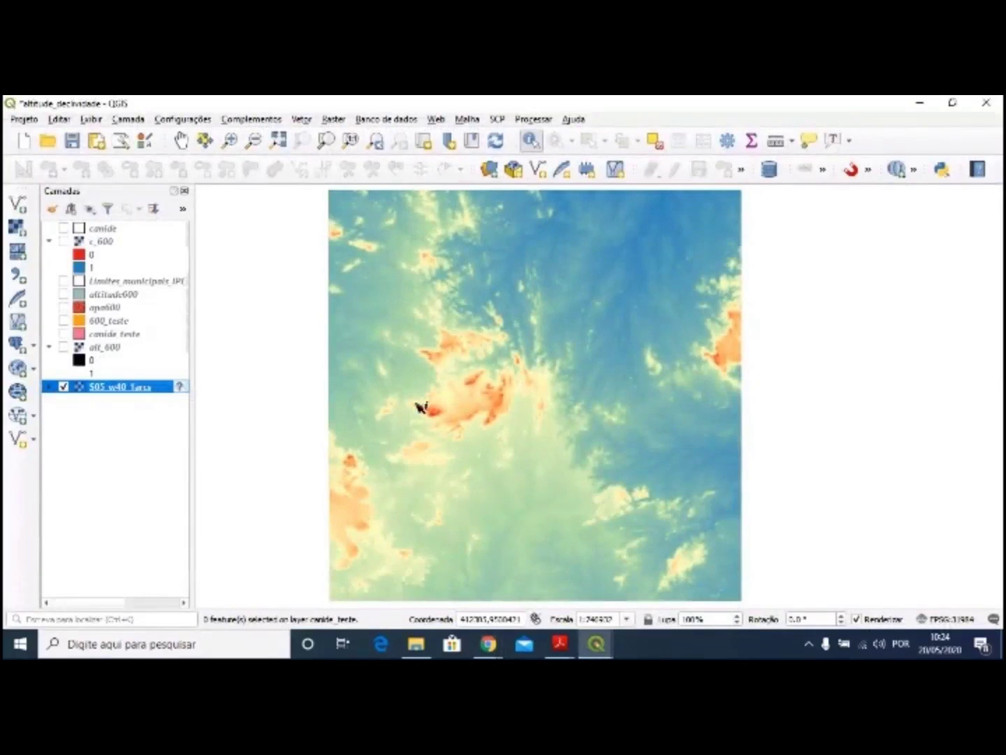
- Collapse the c_600 and alt_600 legends, briefly check the altitude600 layer over the elevation raster, and display only c_600
left_click(49, 242)
left_click(49, 320)
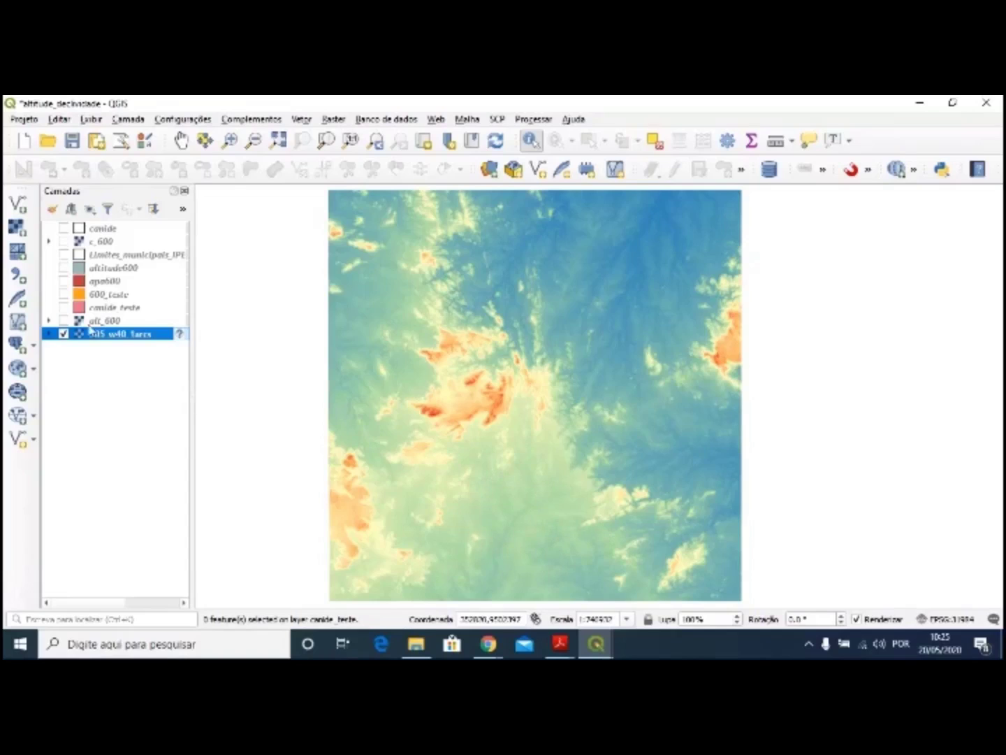
left_click(63, 268)
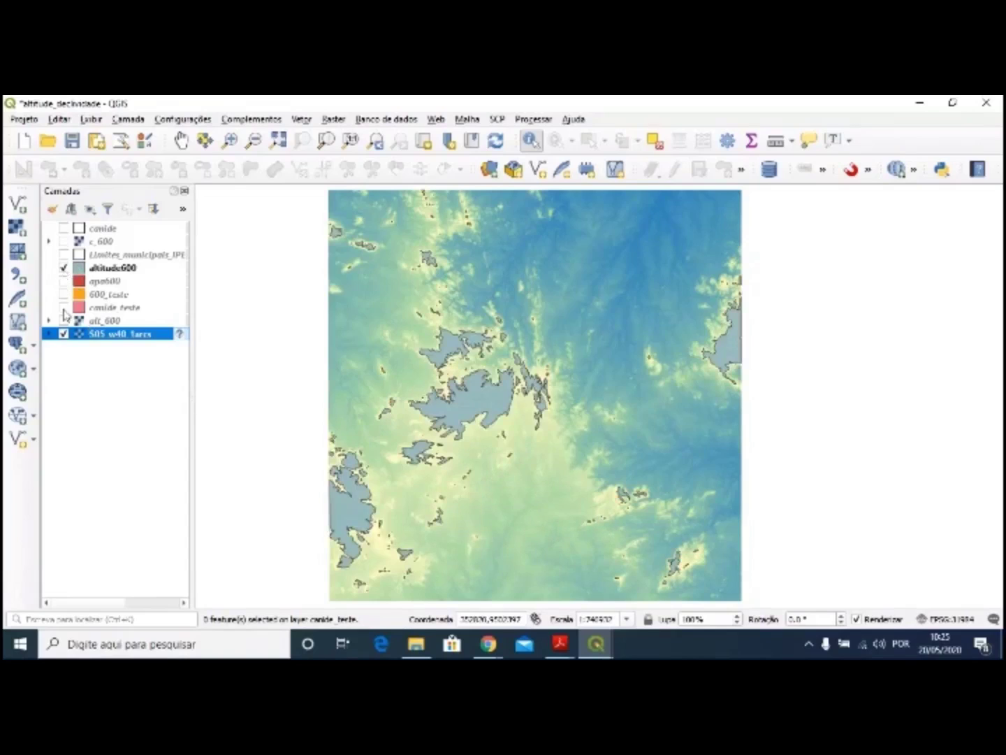
left_click(64, 334)
left_click(64, 268)
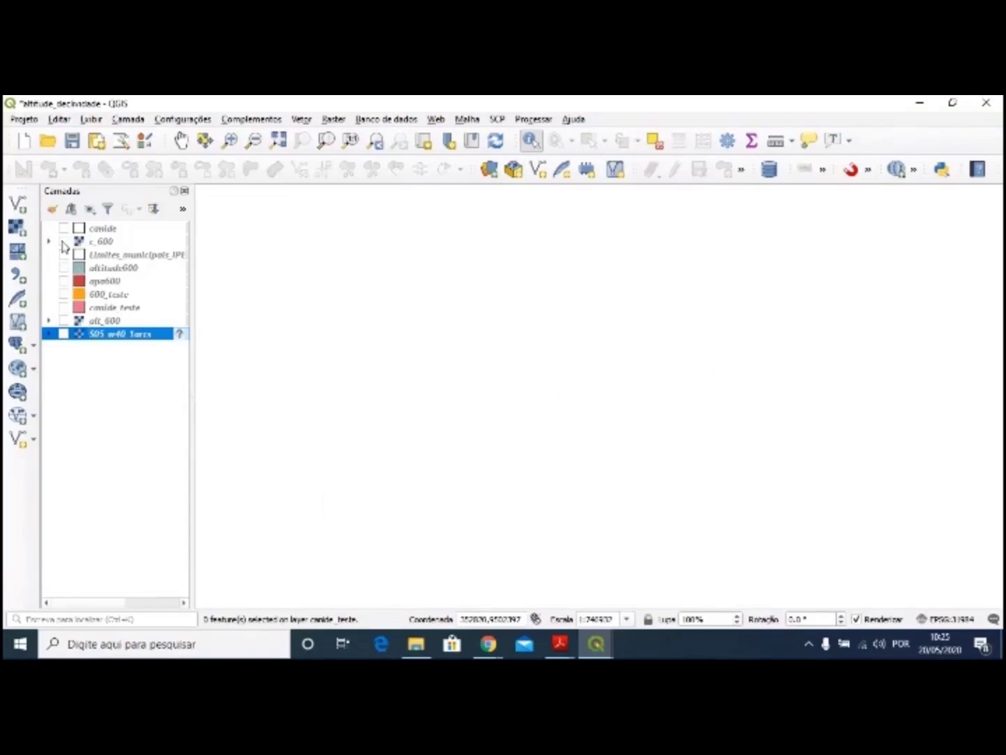
left_click(63, 242)
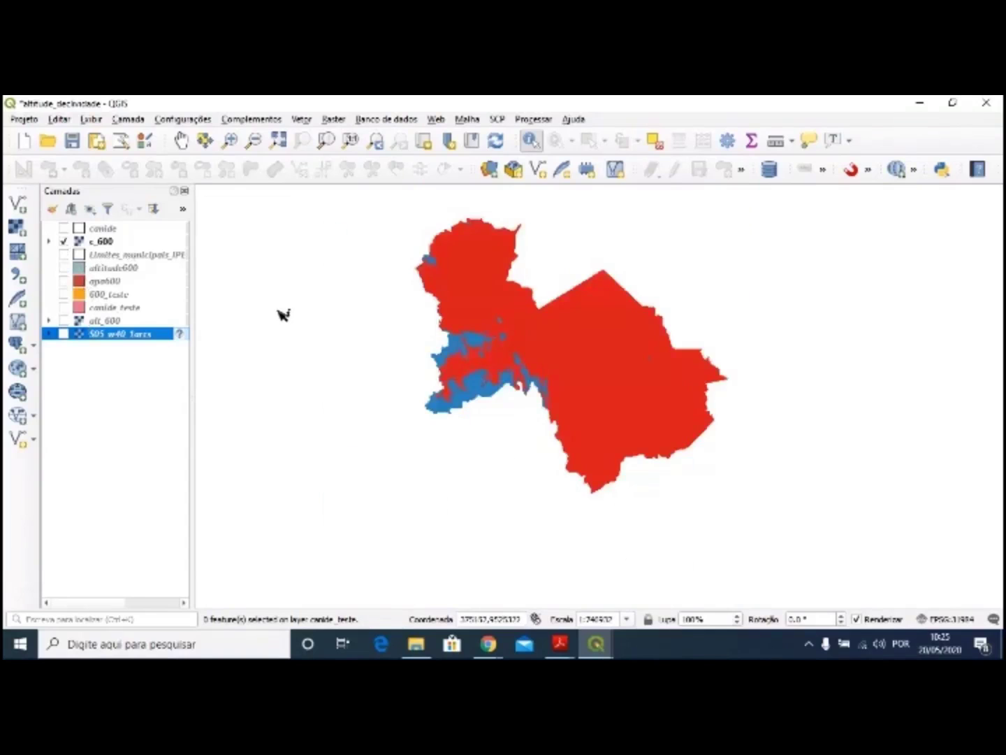
- Identify pixel values in the red and blue areas of the c_600 raster, including the derived coordinates, and close the results
scroll(475, 336, "up", 2)
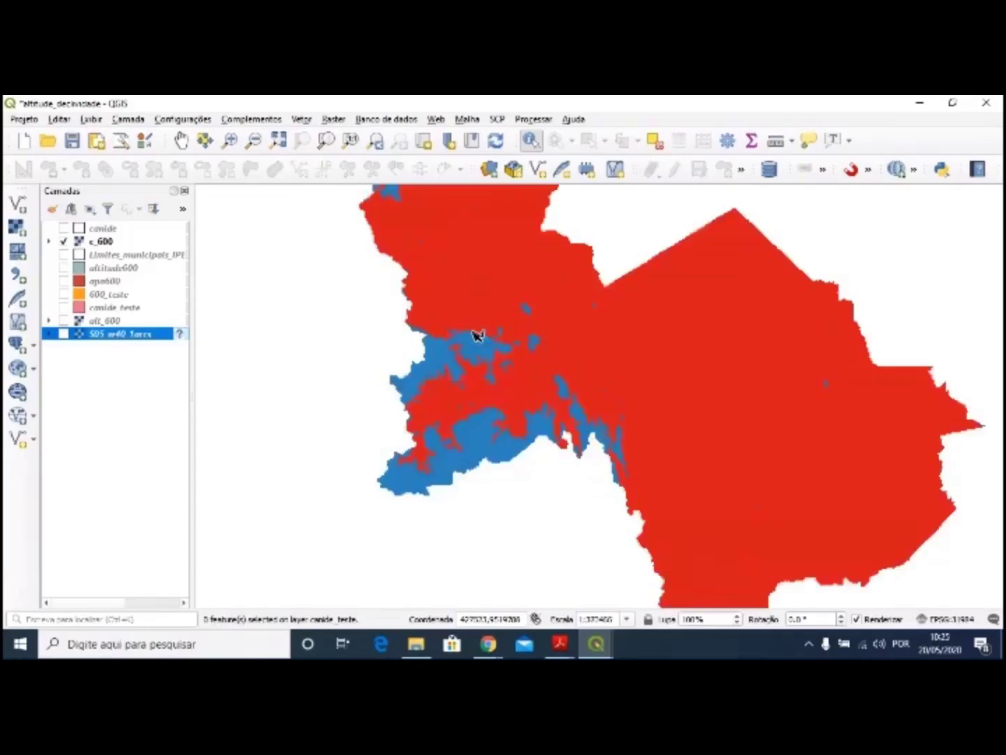
left_click(474, 335)
scroll(494, 364, "down", 2)
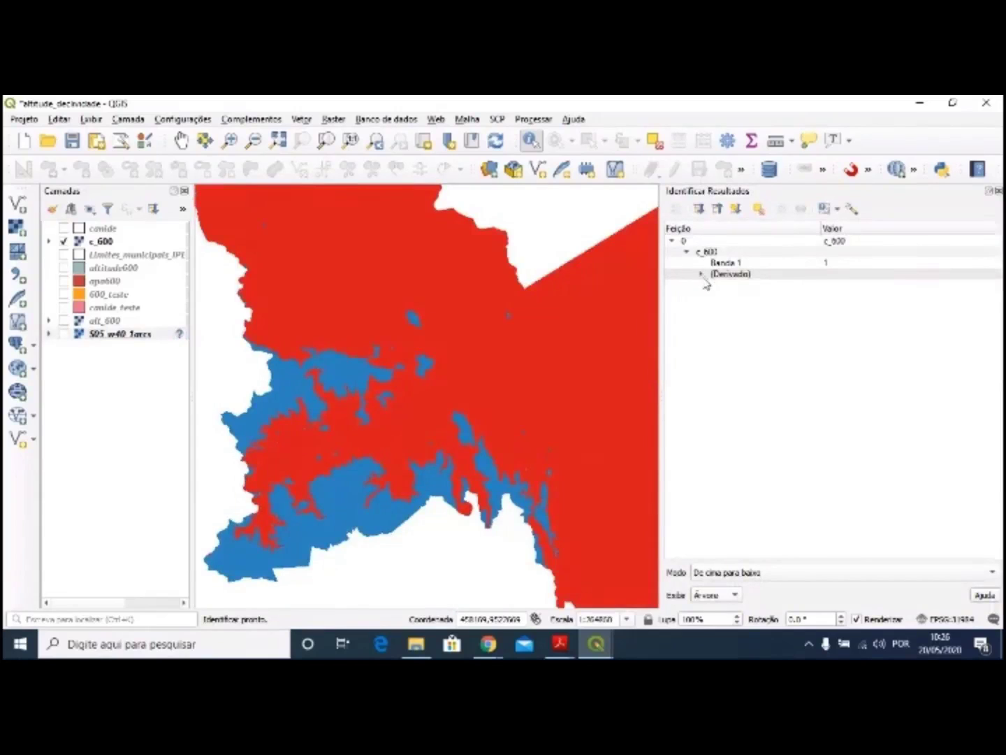
left_click(477, 387)
left_click(355, 377)
left_click(701, 274)
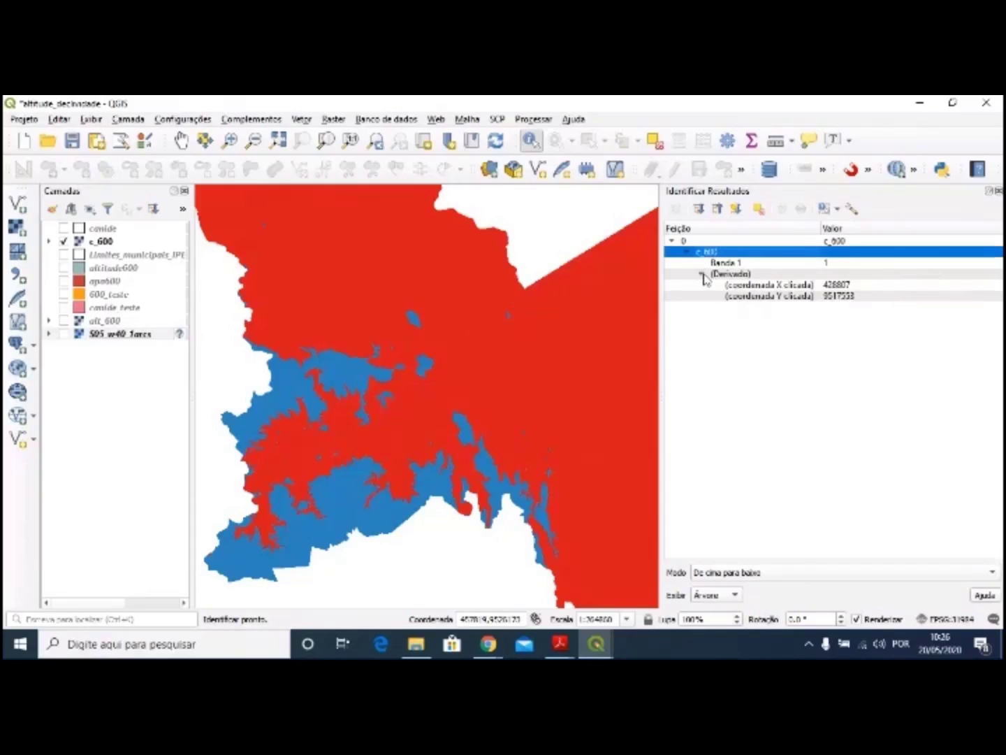
left_click(702, 275)
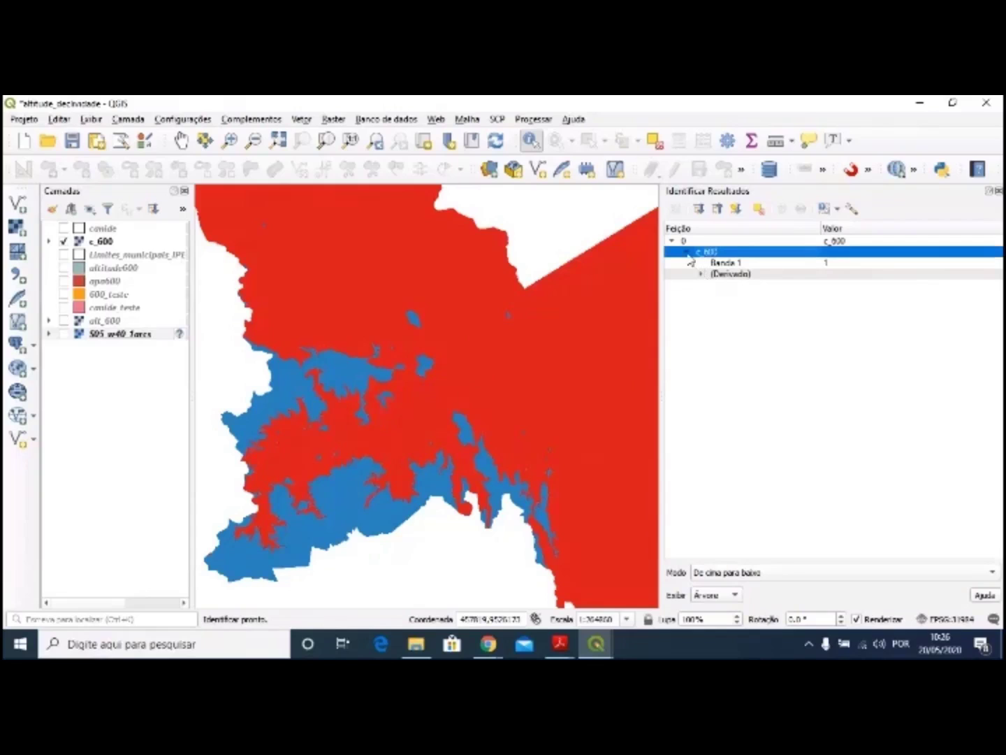
left_click(354, 509)
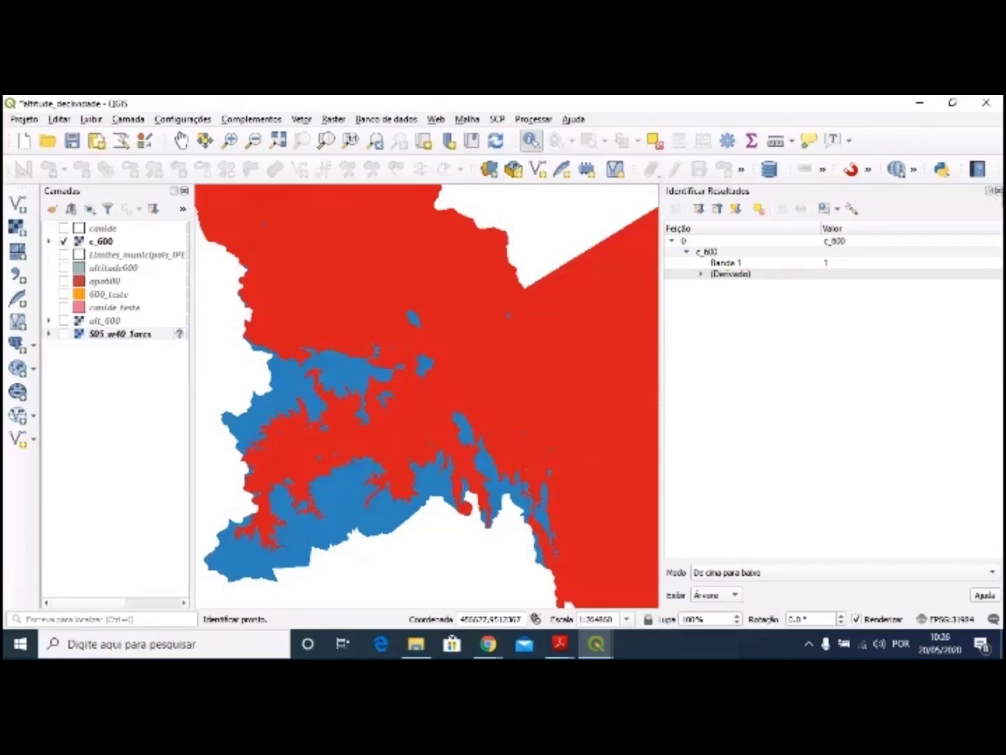
left_click(999, 190)
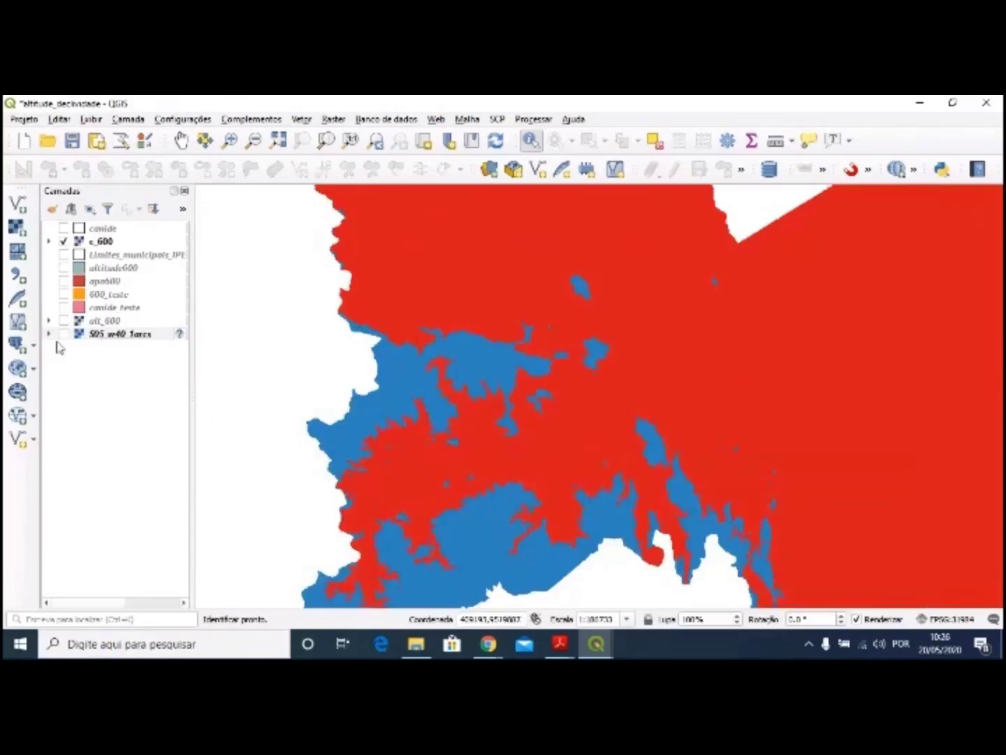
- Display alt_600 instead of c_600 and identify pixel values in its black and white areas
left_click(65, 323)
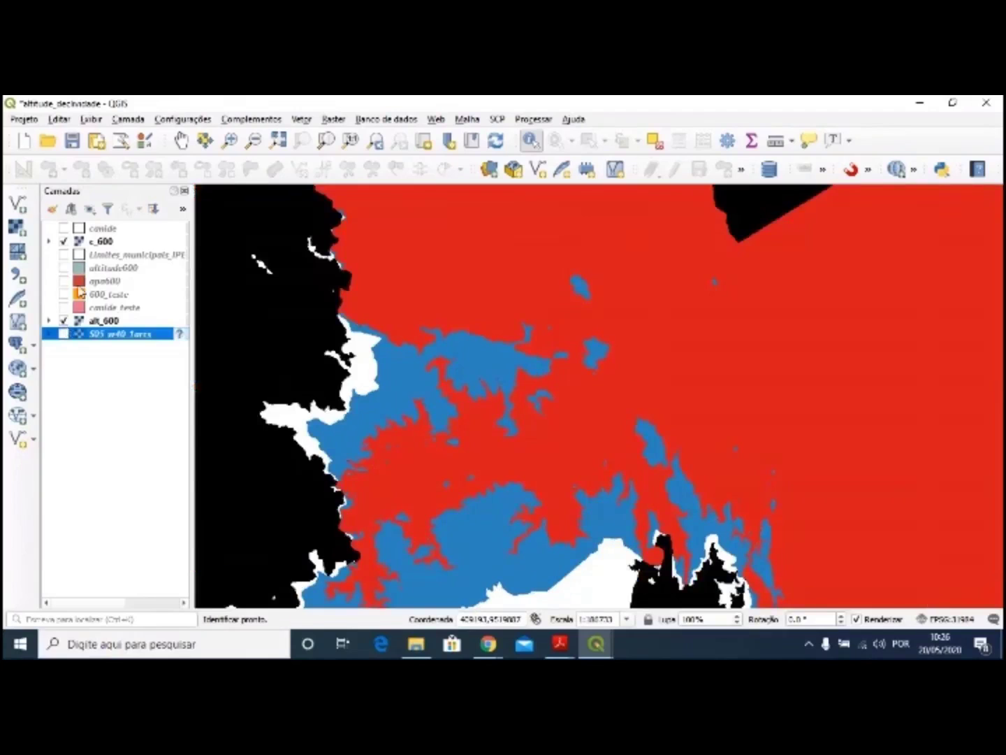
left_click(63, 242)
left_click(714, 281)
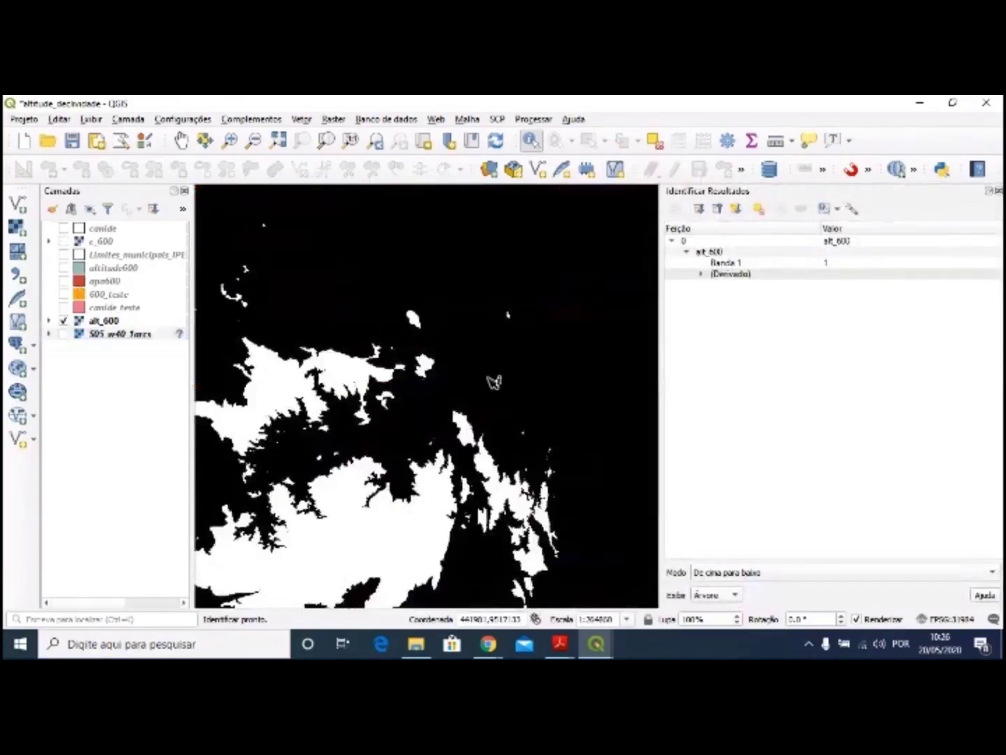
left_click(494, 381)
left_click(392, 517)
scroll(400, 366, "down", 2)
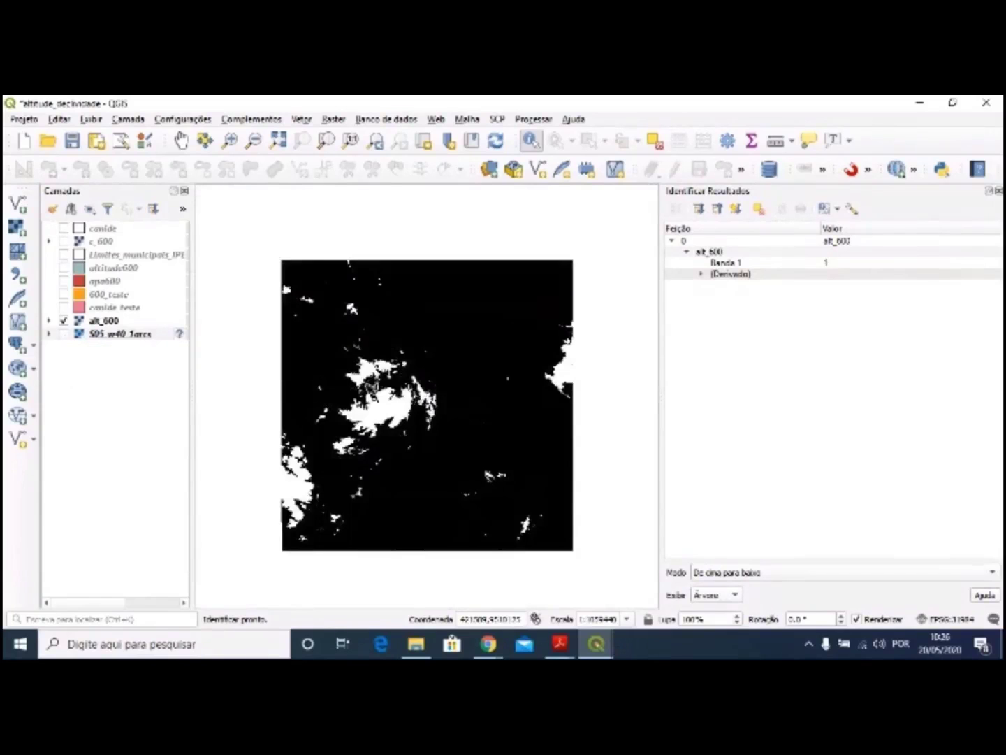
scroll(363, 371, "up", 2)
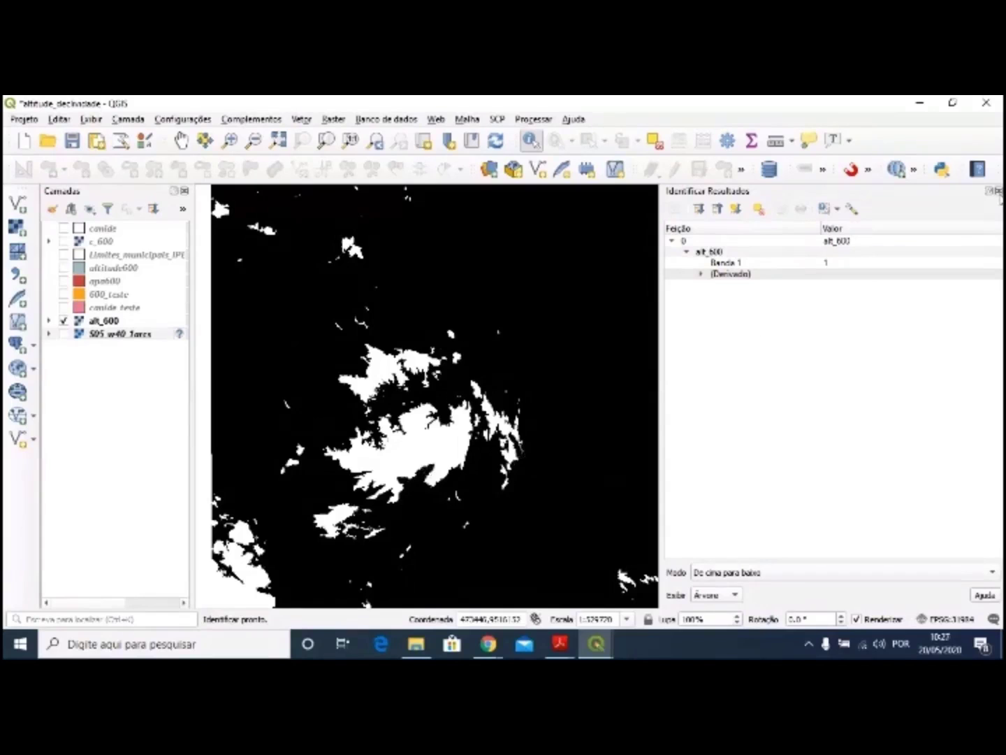
scroll(488, 361, "down", 1)
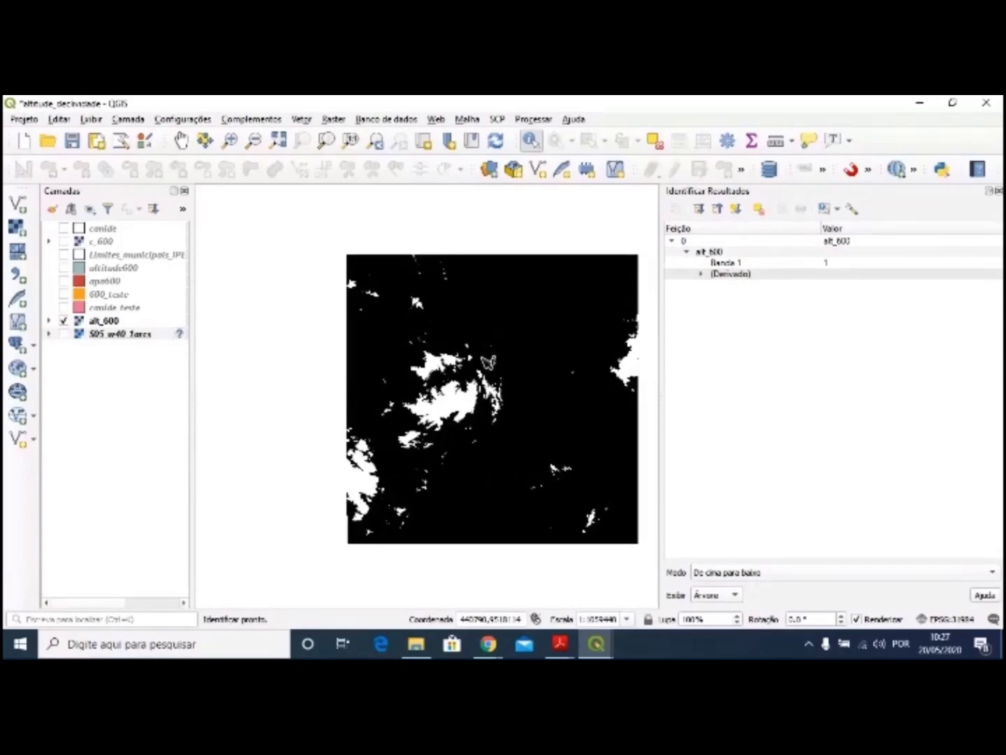
- Turn on S05_w40_1arcs, hide alt_600, and identify the elevation of a pixel beside the black-white class boundary
left_click(64, 334)
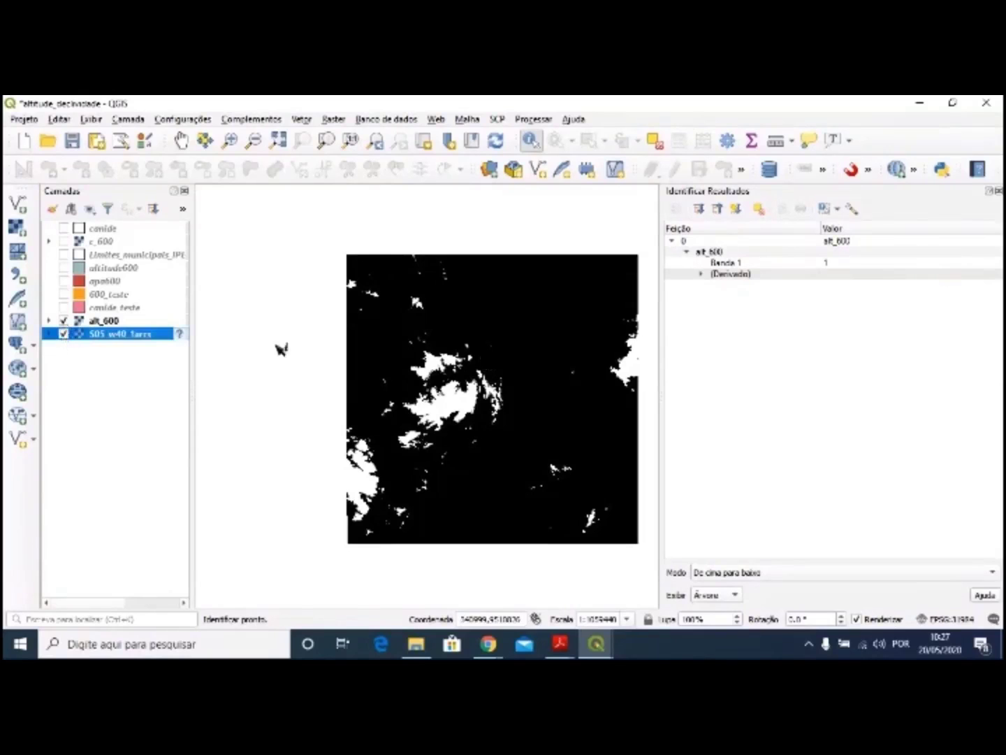
scroll(525, 375, "up", 2)
scroll(539, 426, "up", 2)
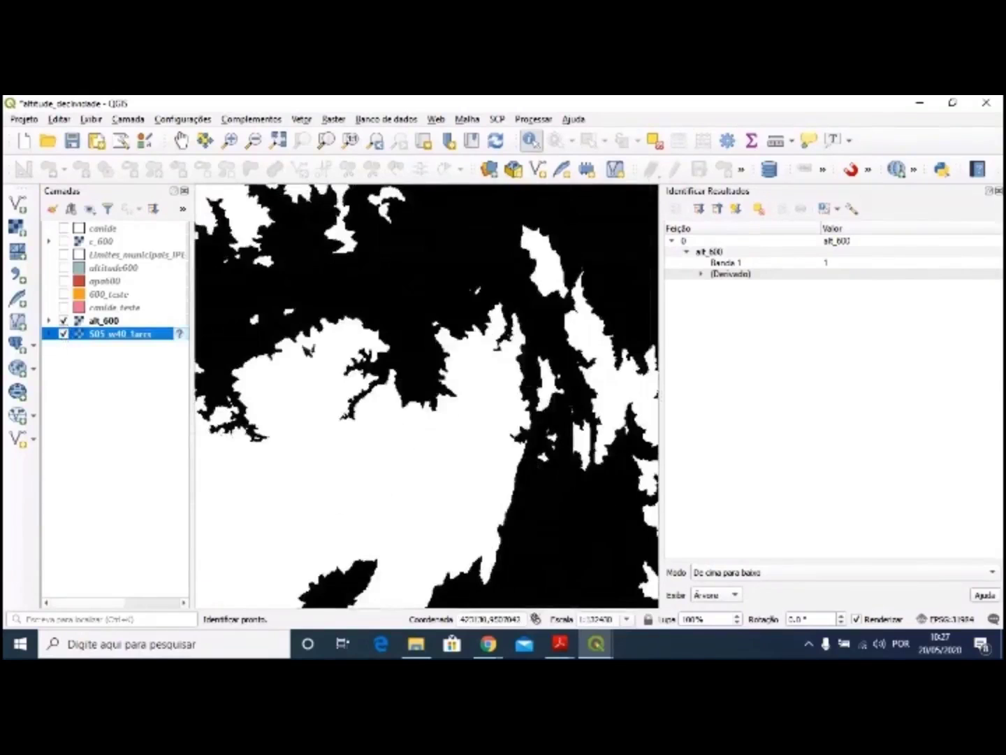
scroll(539, 426, "up", 1)
scroll(542, 427, "up", 4)
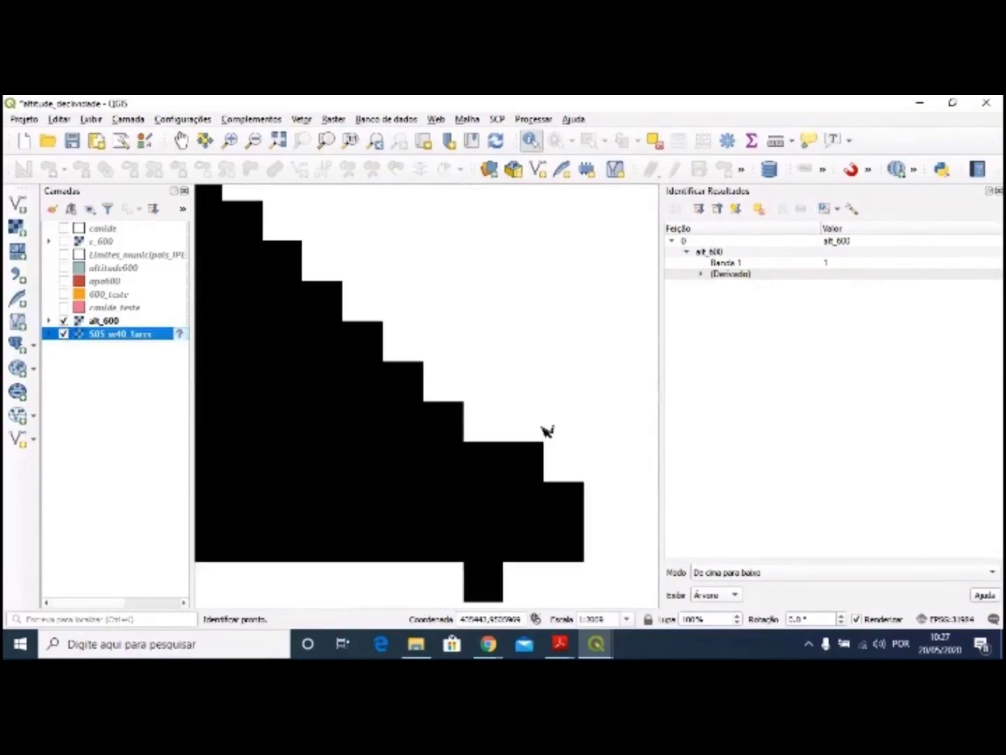
left_click_drag(573, 367, 589, 350)
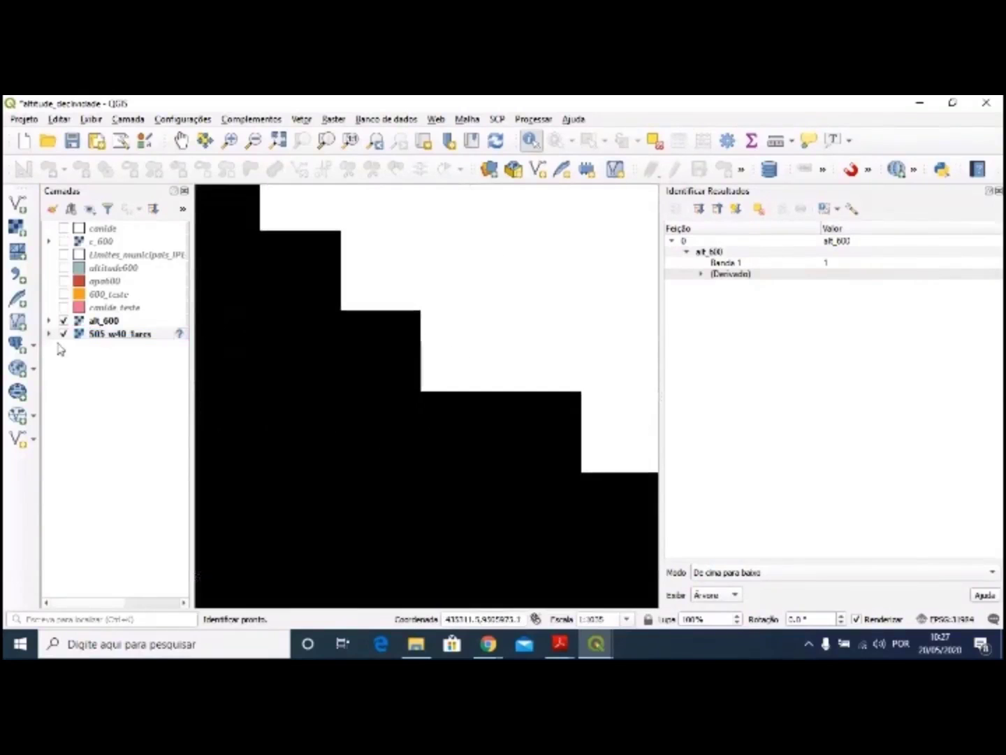
left_click(63, 321)
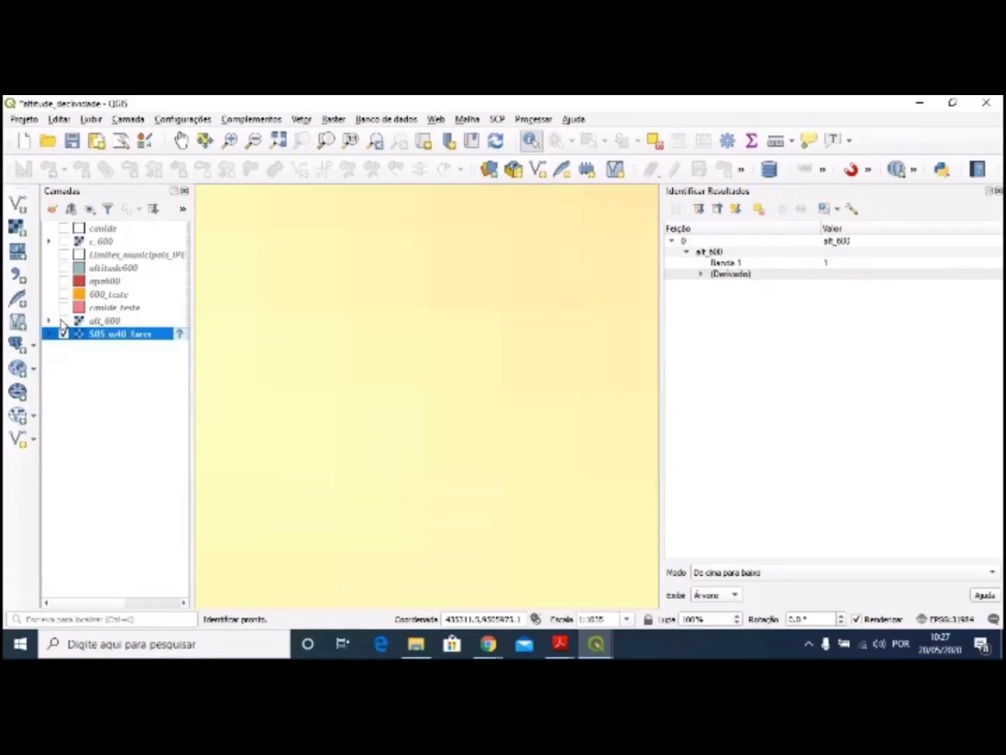
left_click(511, 432)
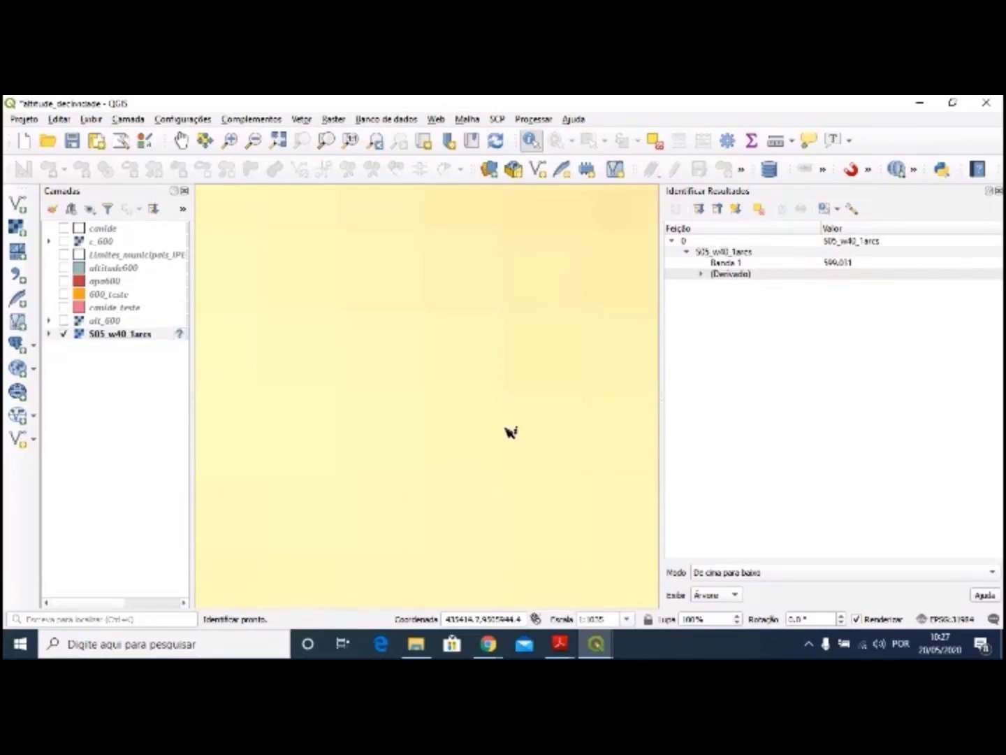
- Show alt_600 again and identify a black boundary pixel in both visible rasters, checking its derived coordinates
left_click(63, 326)
left_click(63, 321)
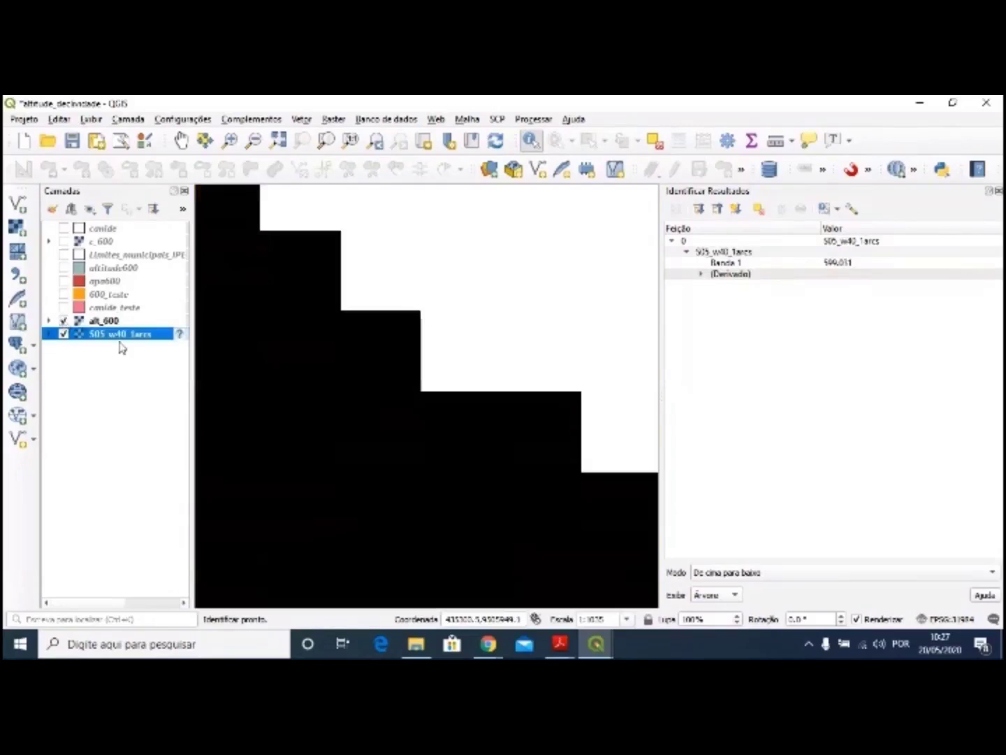
left_click(561, 436)
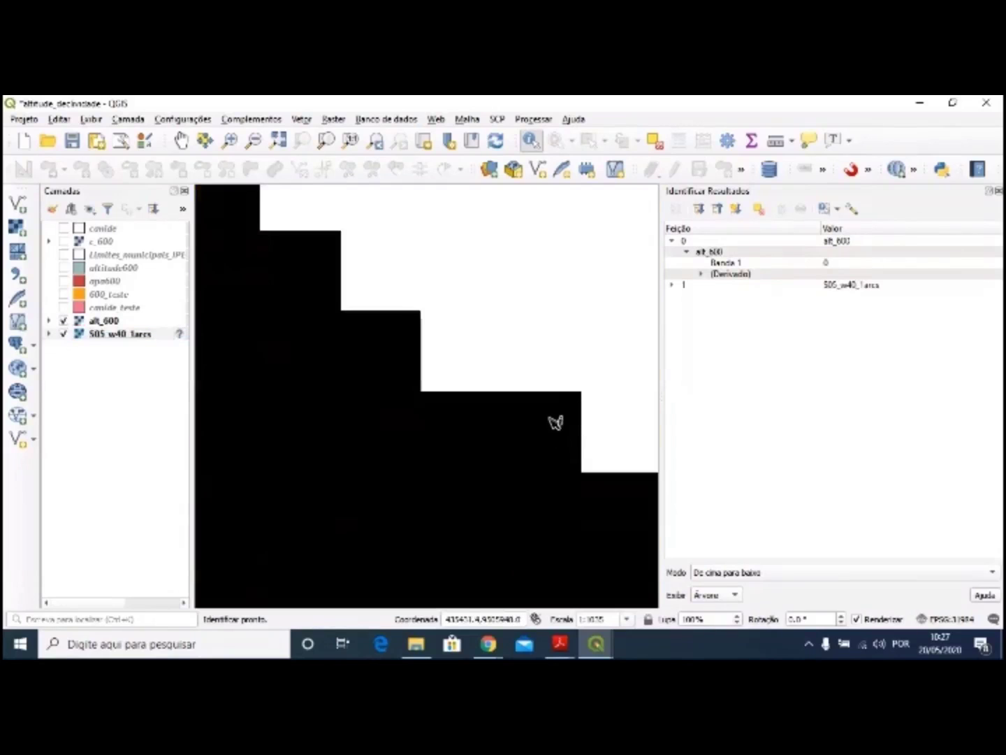
left_click(701, 274)
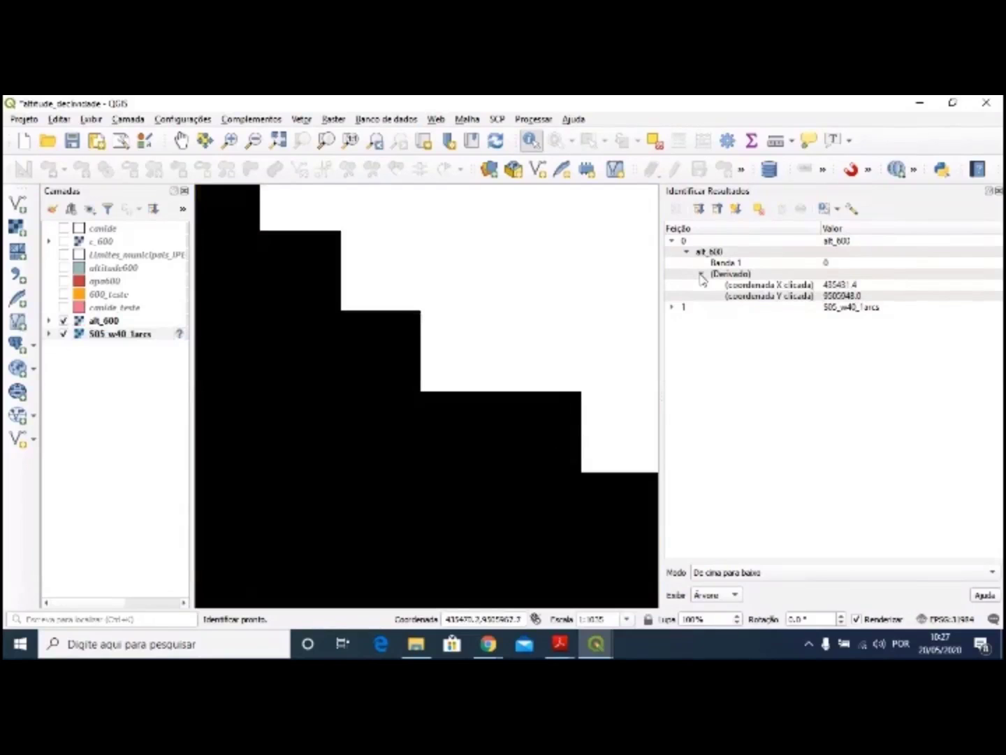
left_click(702, 274)
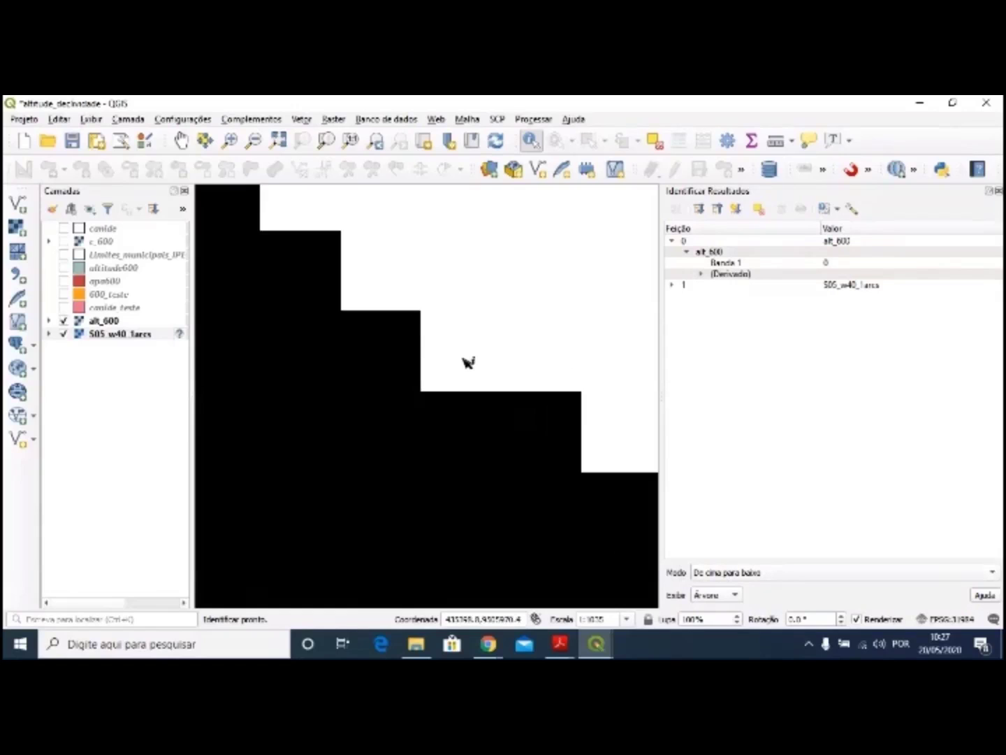
- Expand the S05_w40_1arcs result to compare its band value with alt_600, identify the pixel again, and close the results
scroll(310, 299, "up", 1)
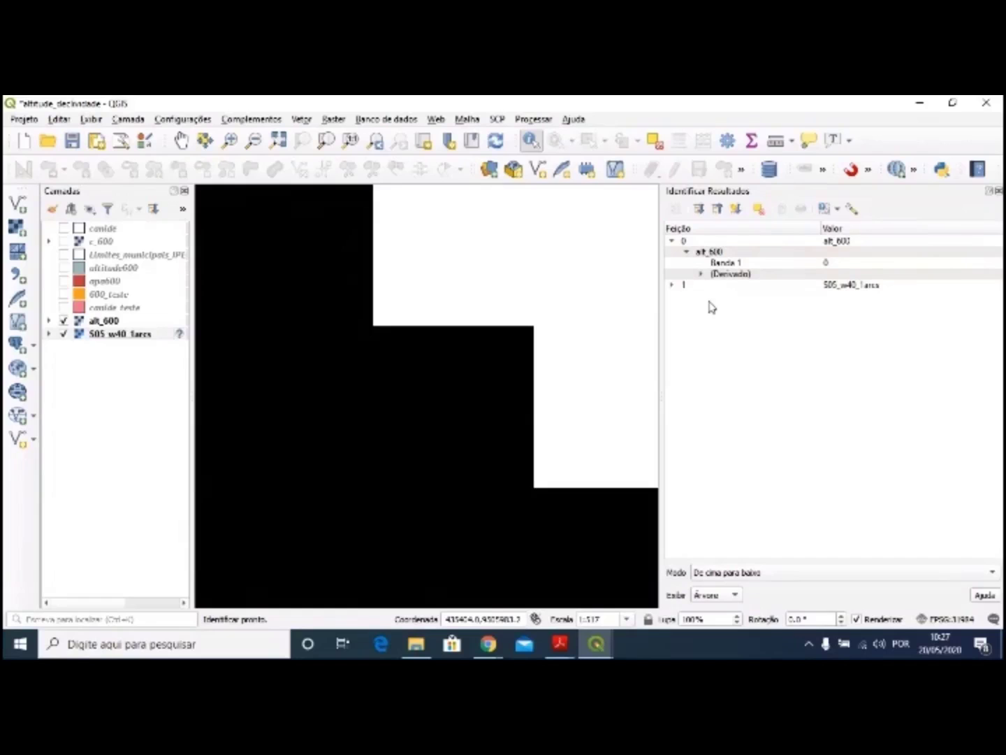
left_click(671, 285)
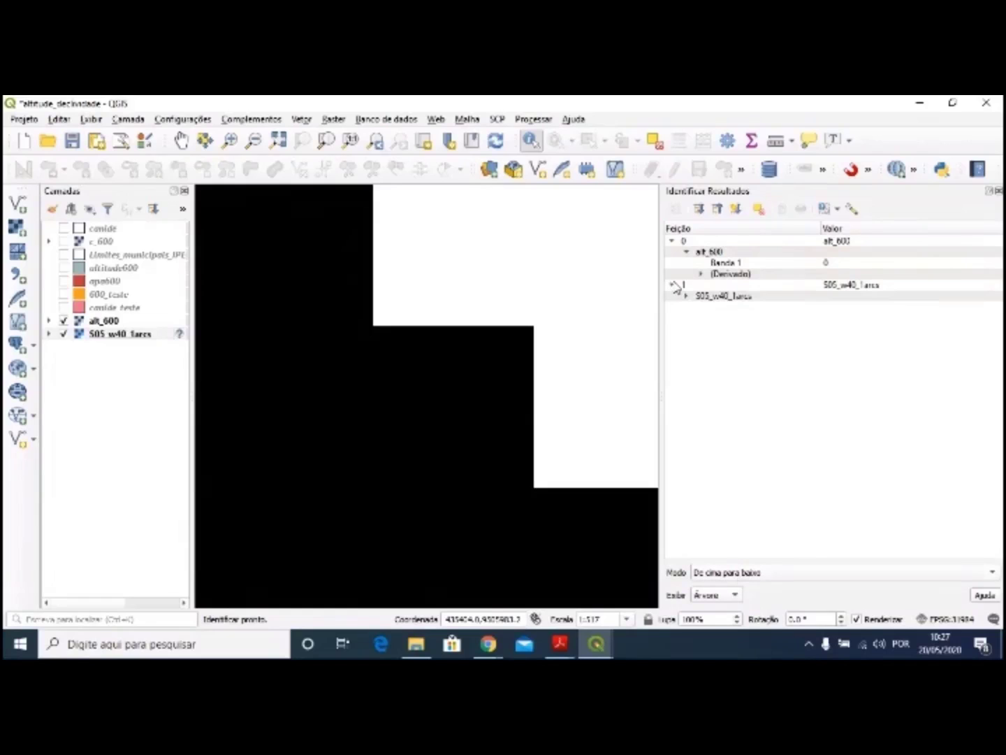
left_click(685, 296)
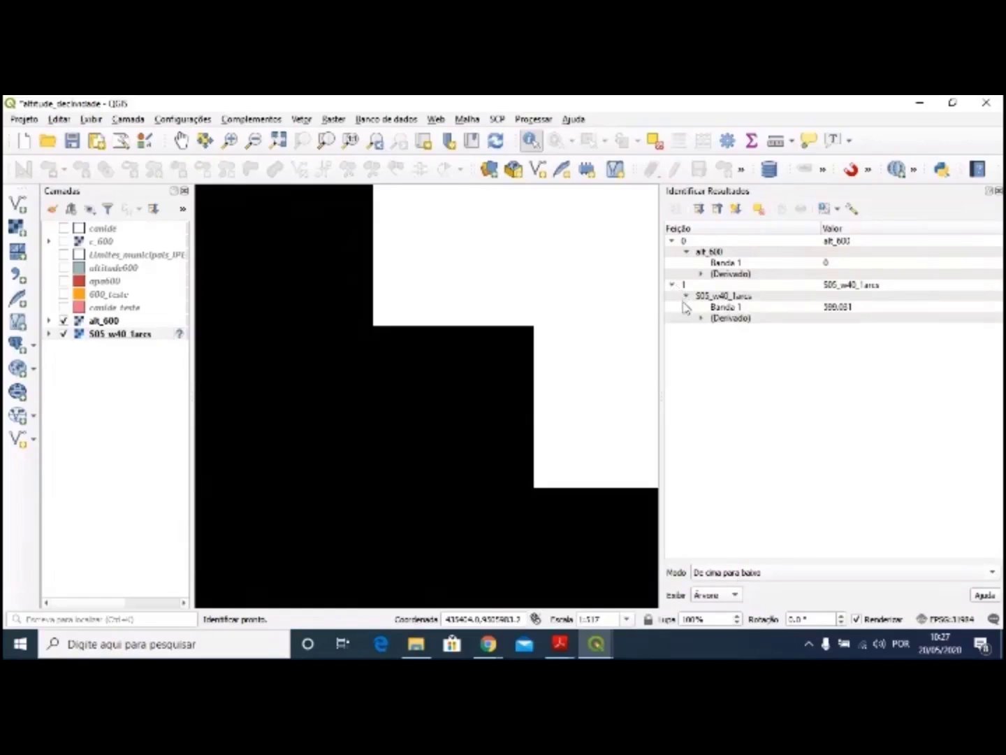
left_click(505, 387)
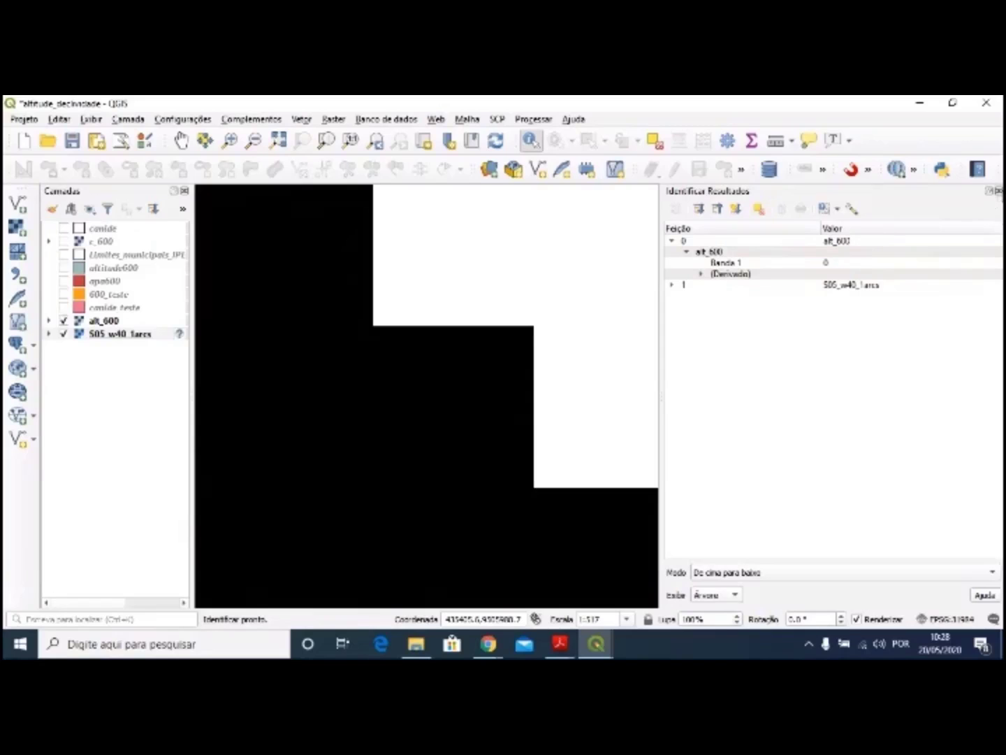
left_click(998, 191)
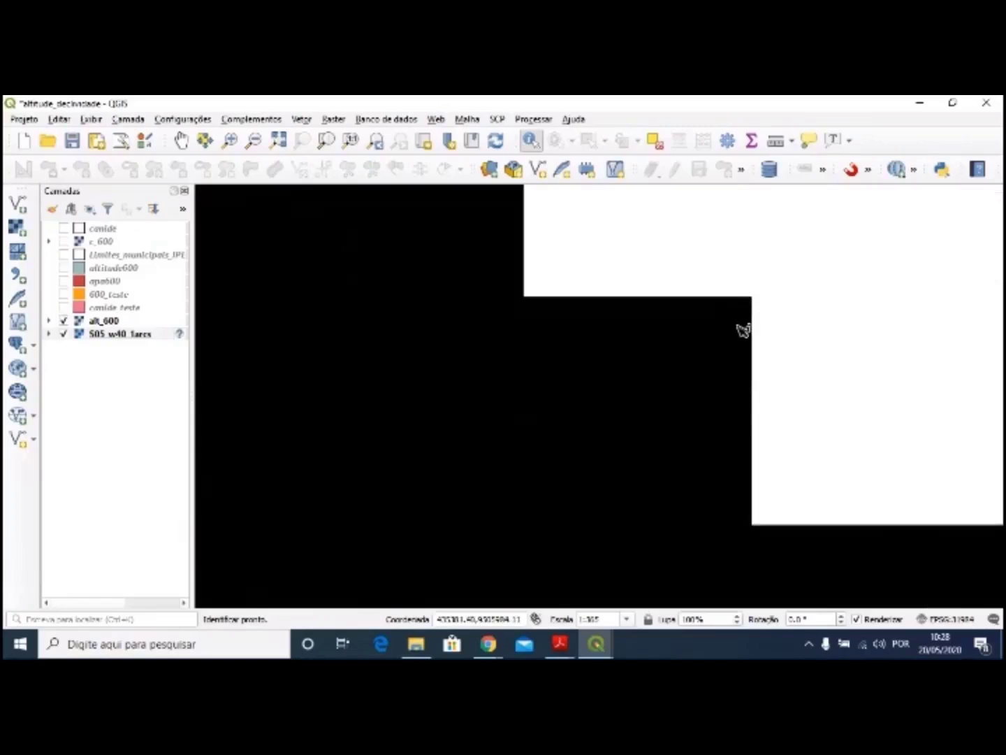
scroll(715, 350, "down", 3)
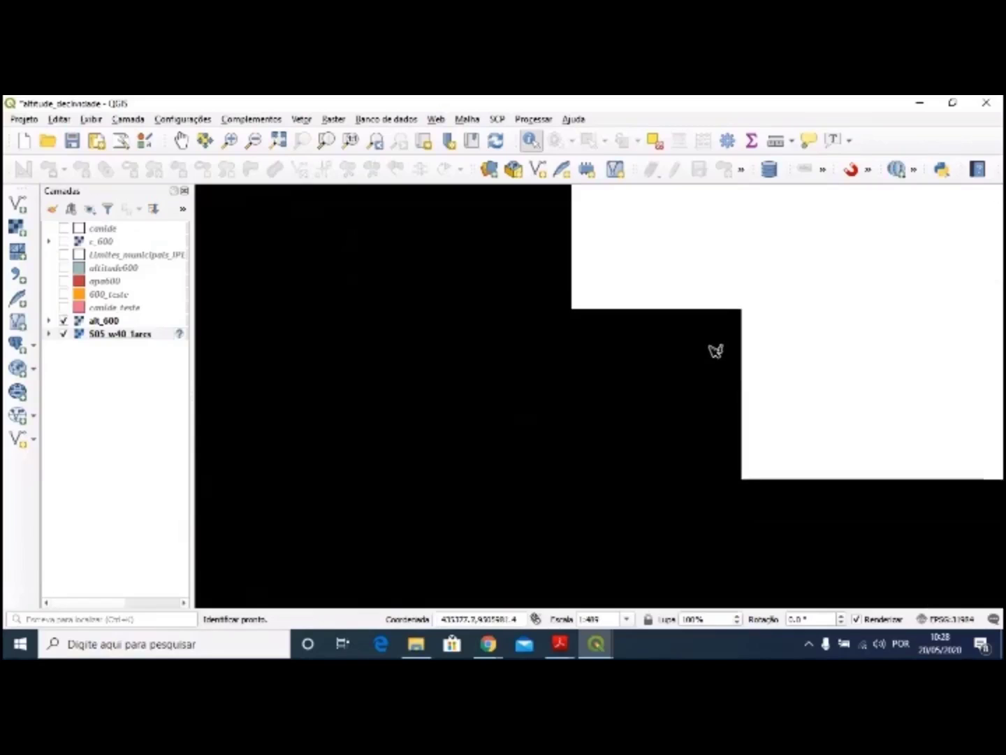
scroll(716, 350, "up", 3)
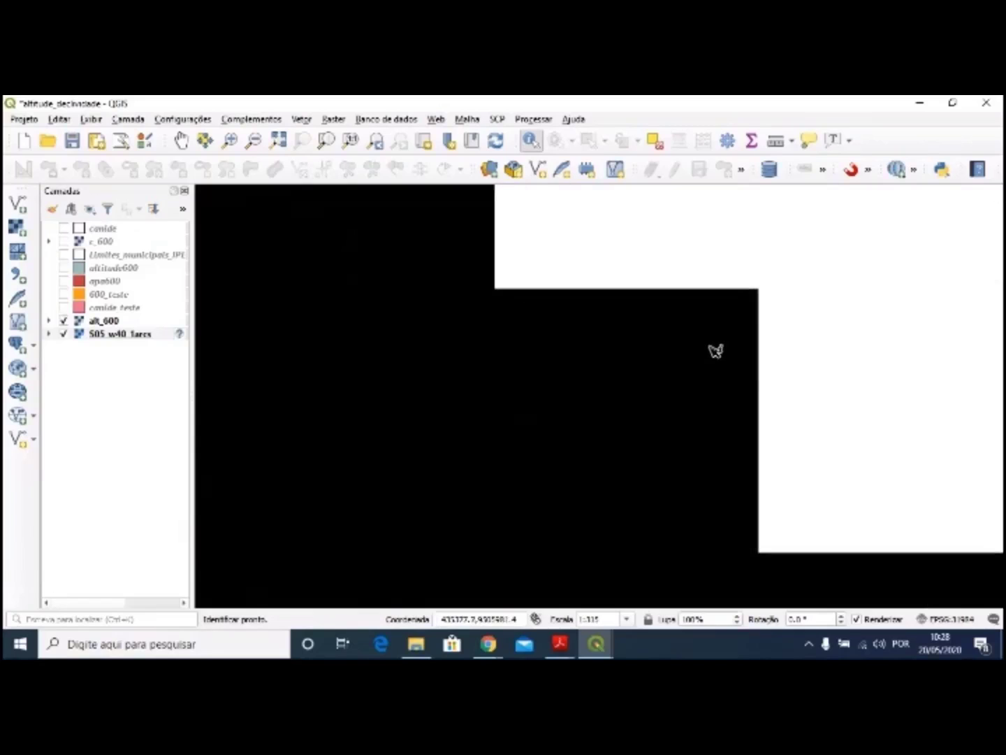
left_click(328, 121)
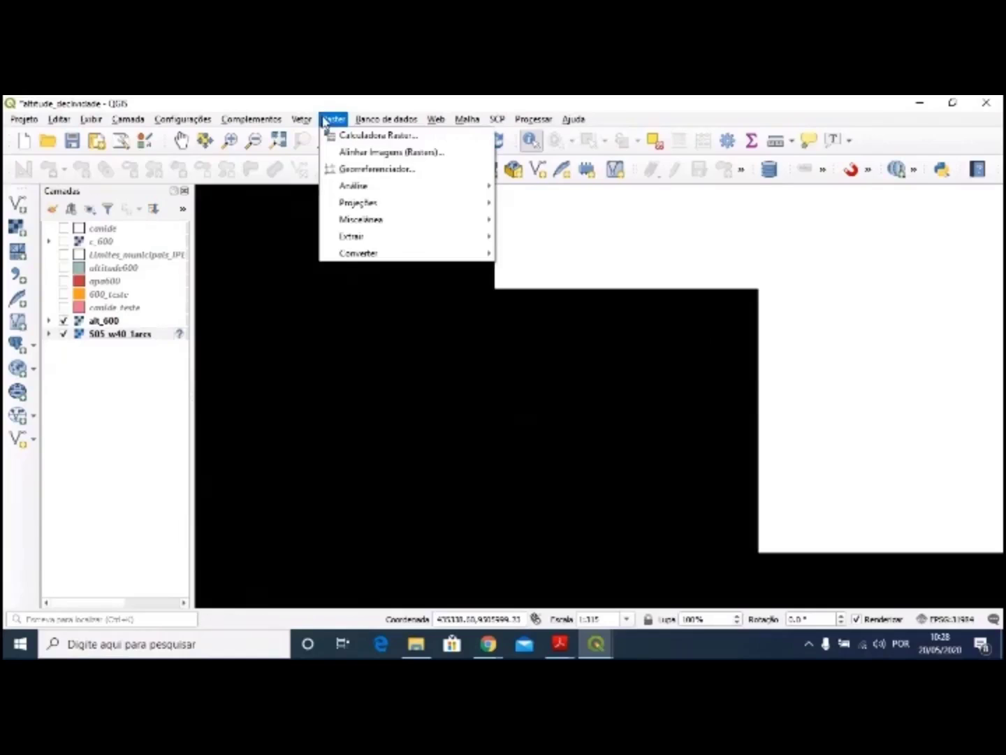
left_click(326, 121)
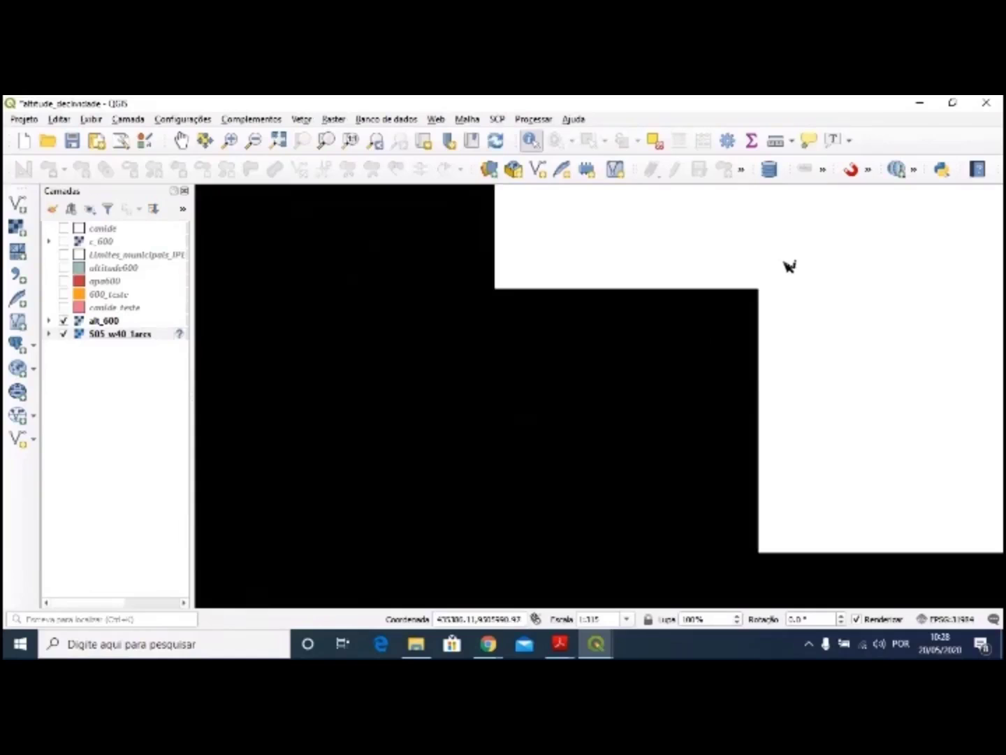
- Expand the legends of the alt_600 and S05_w40_1arcs layers
left_click(49, 321)
left_click(49, 360)
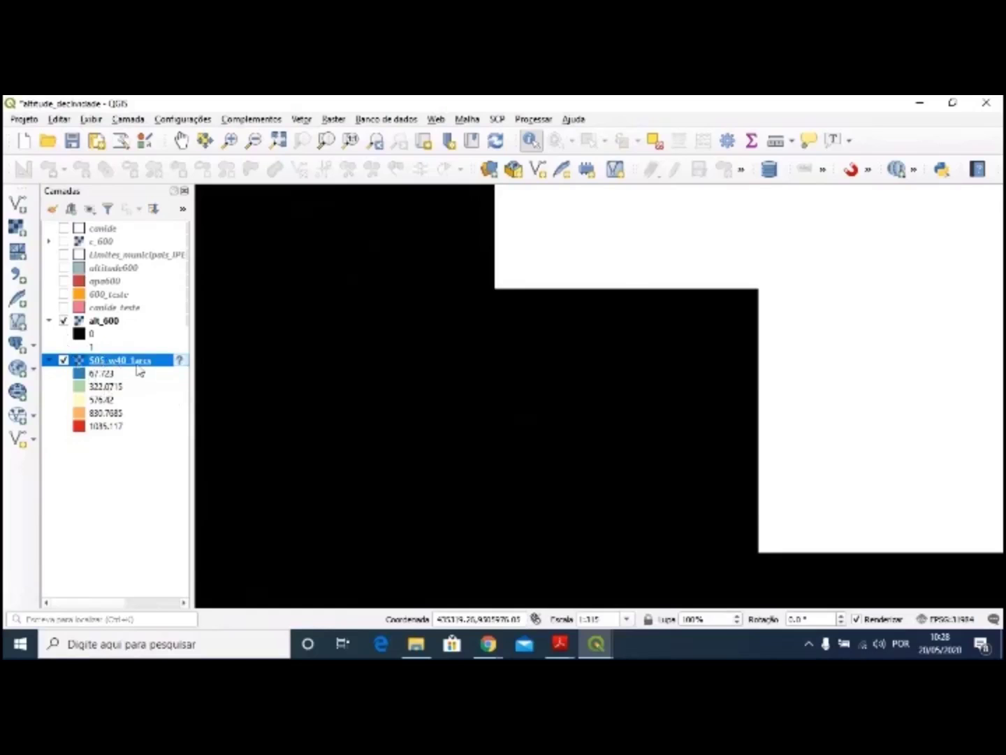
- Hide alt_600 to view the S05_w40_1arcs elevation colours beneath it, and show alt_600 again to compare the class areas
scroll(465, 377, "down", 4)
scroll(444, 372, "down", 3)
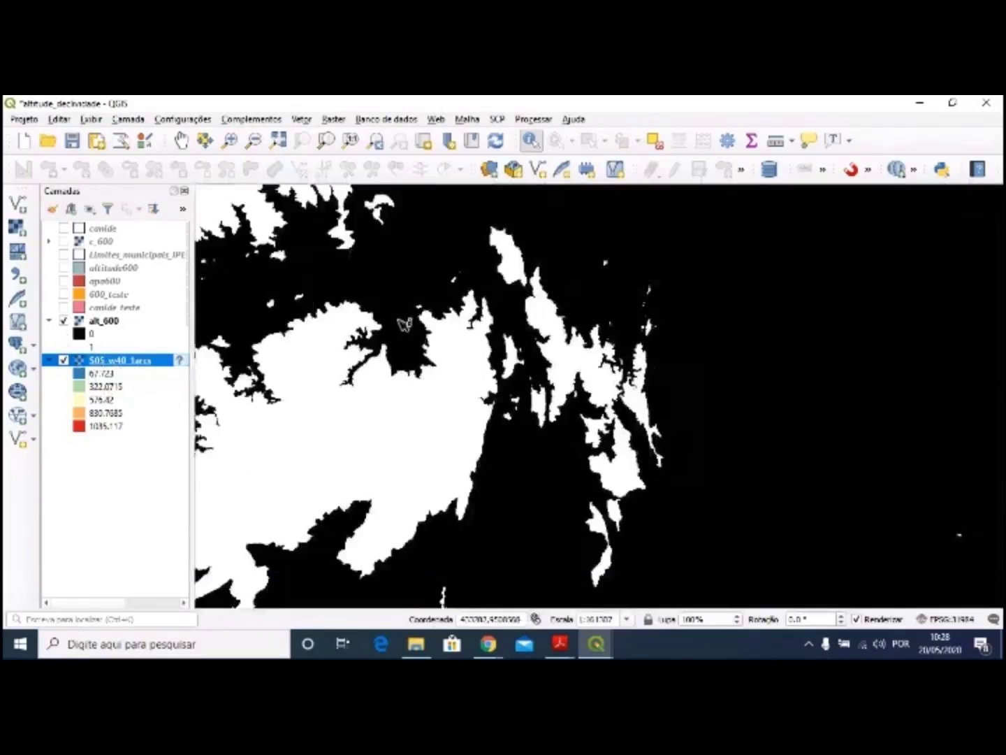
left_click(64, 321)
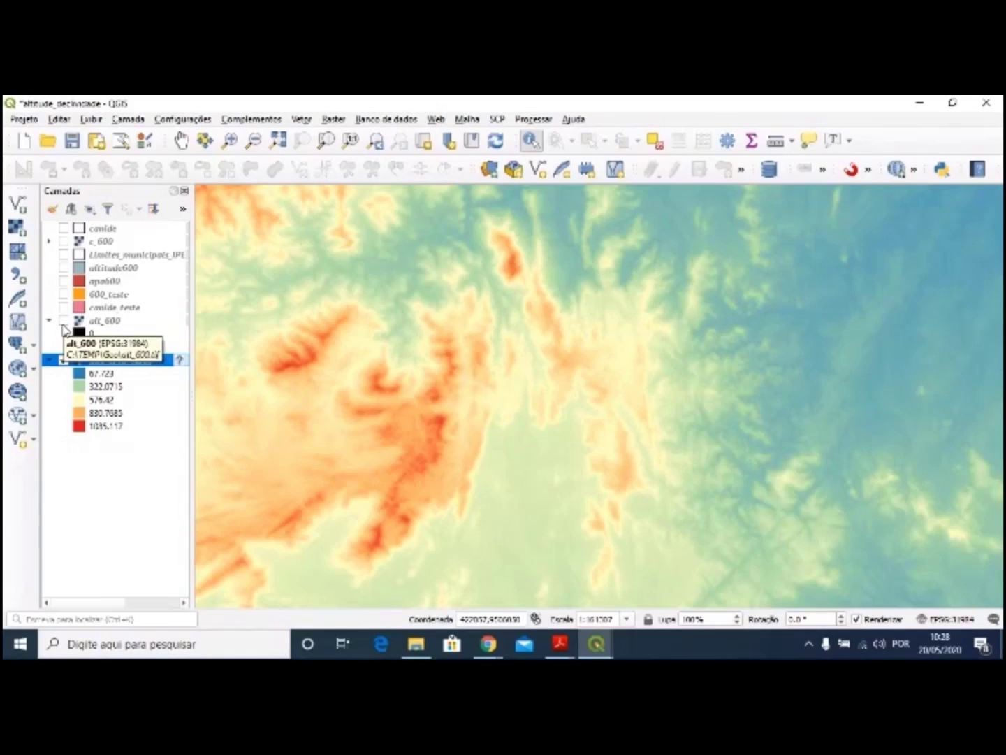
left_click(64, 320)
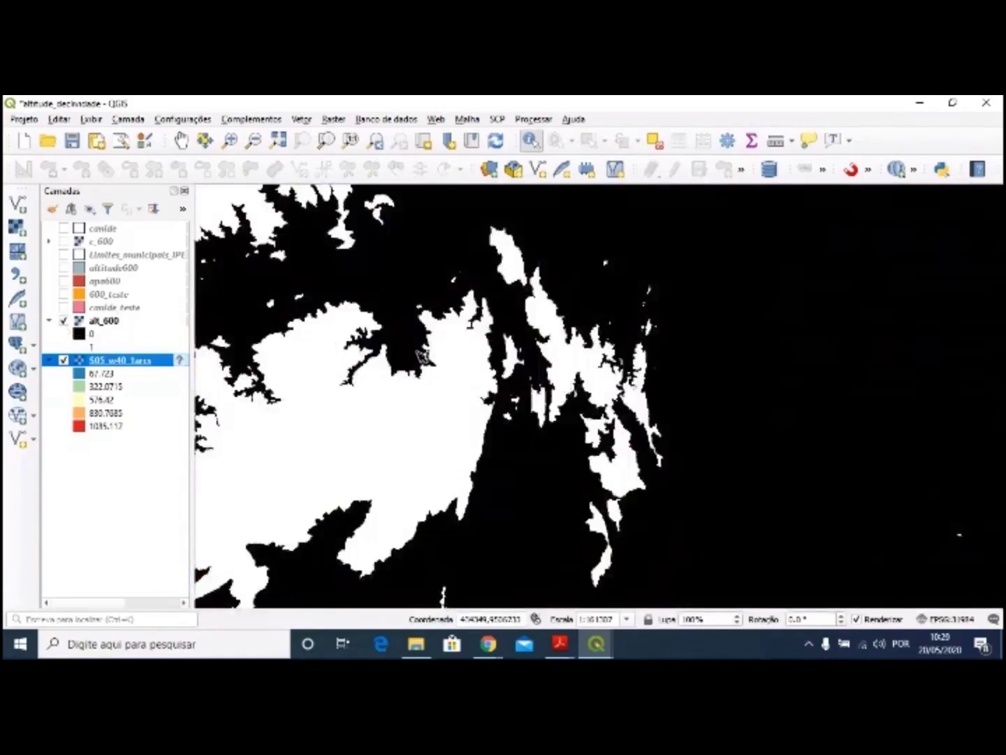
- Identify a black boundary pixel, expand its S05_w40_1arcs band value, and keep the identify mode at De cima para baixo
scroll(448, 359, "up", 4)
scroll(502, 451, "up", 4)
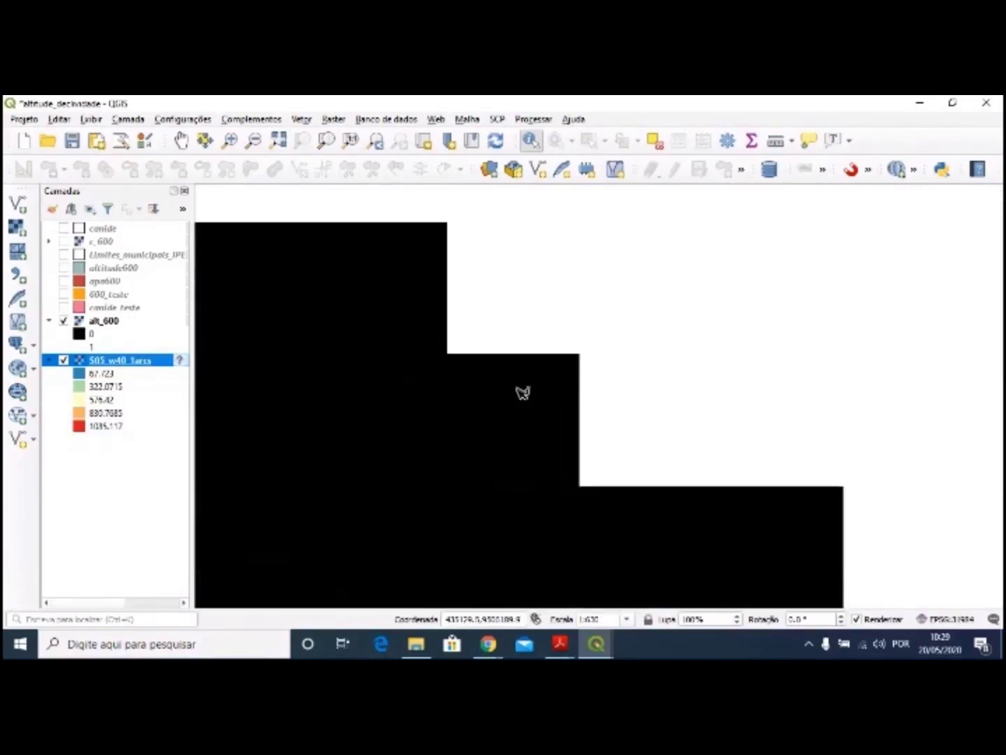
left_click(536, 436)
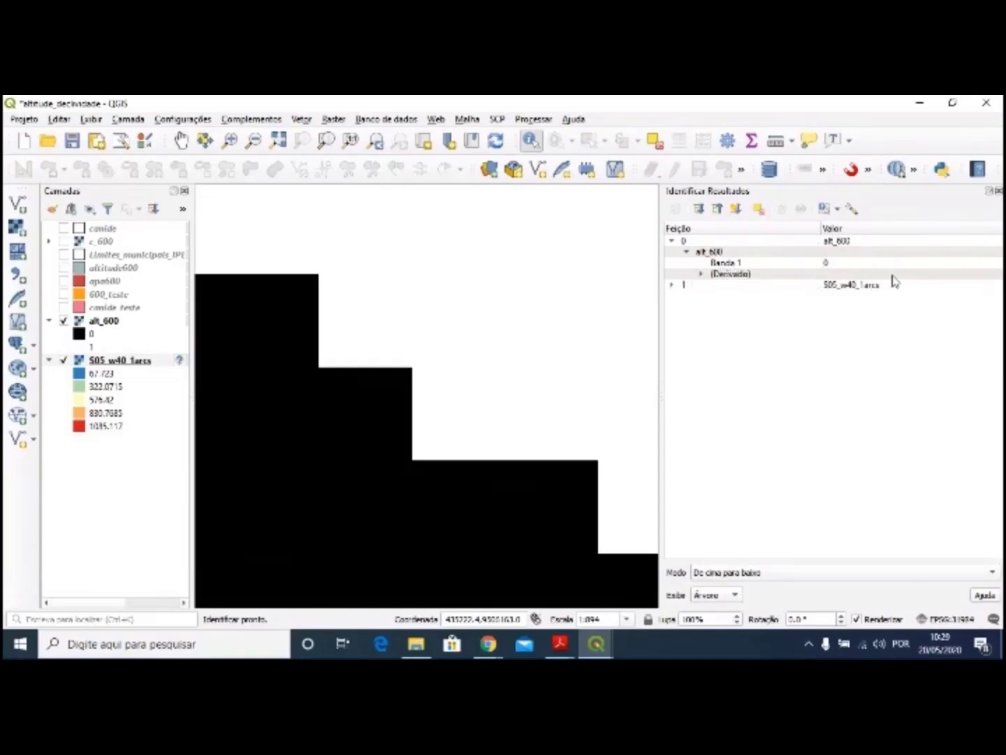
left_click(672, 286)
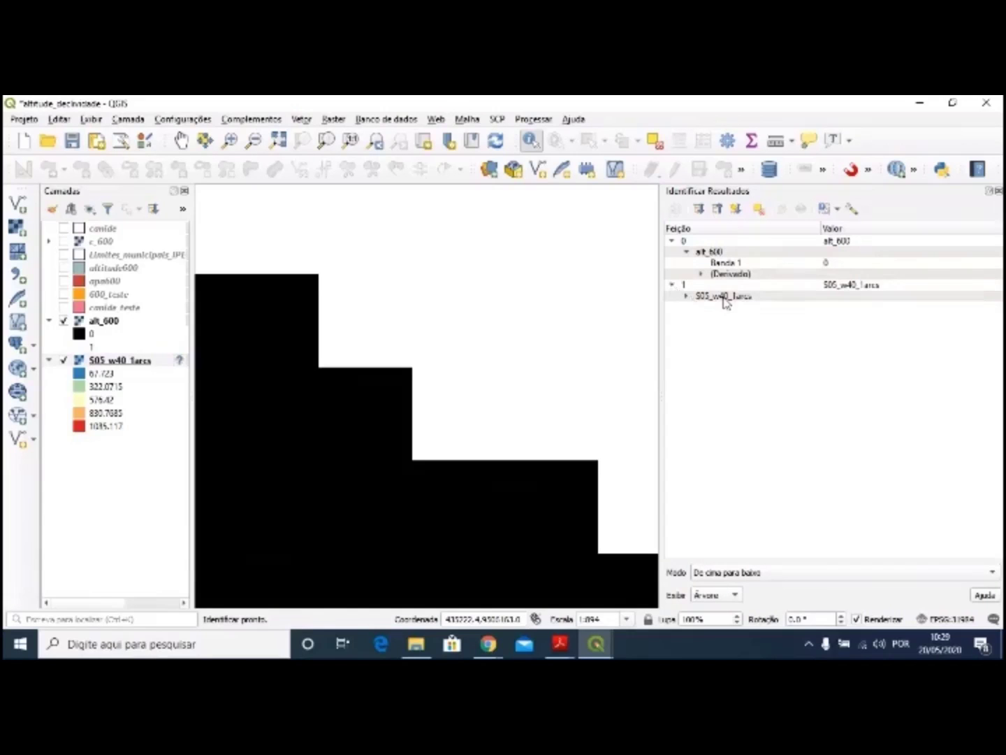
left_click(687, 296)
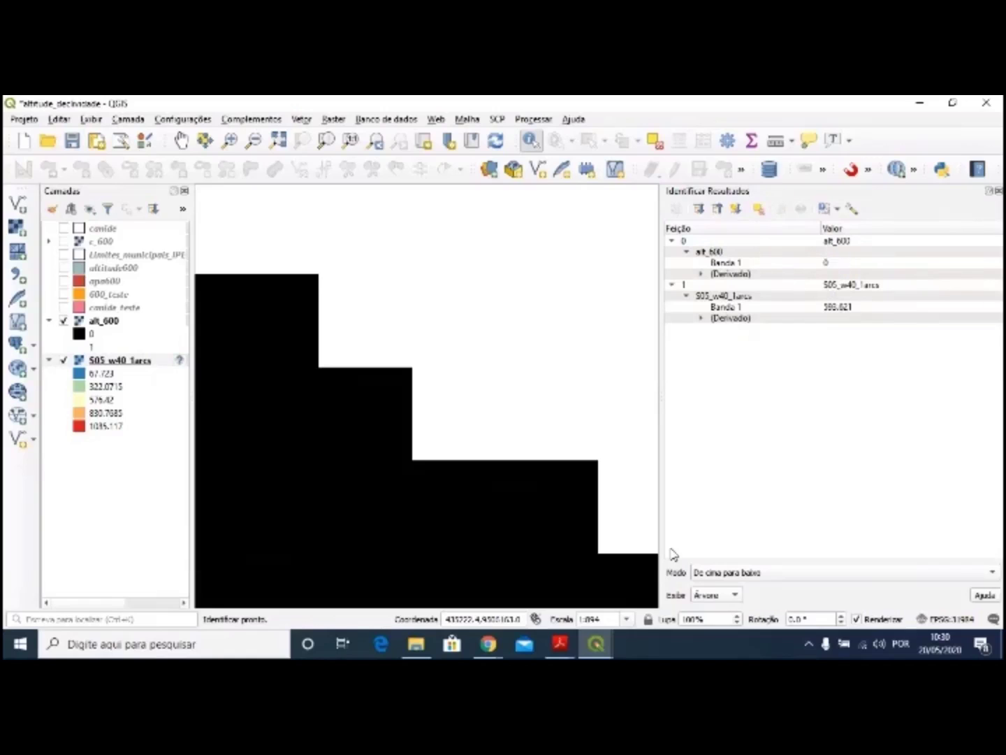
left_click(703, 575)
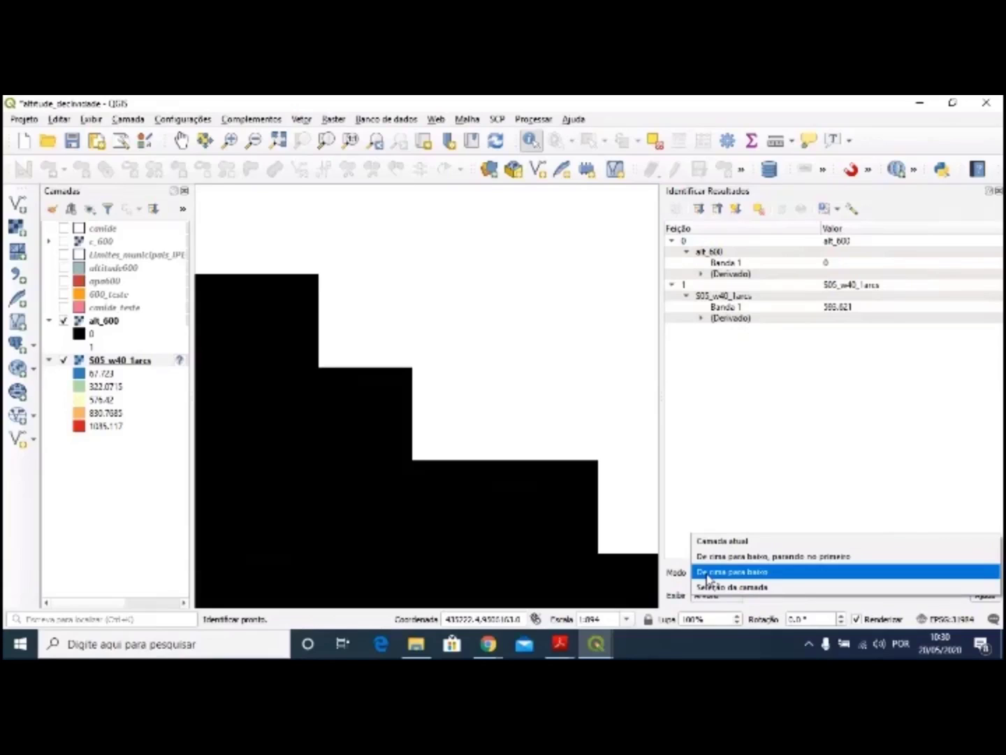
left_click(708, 572)
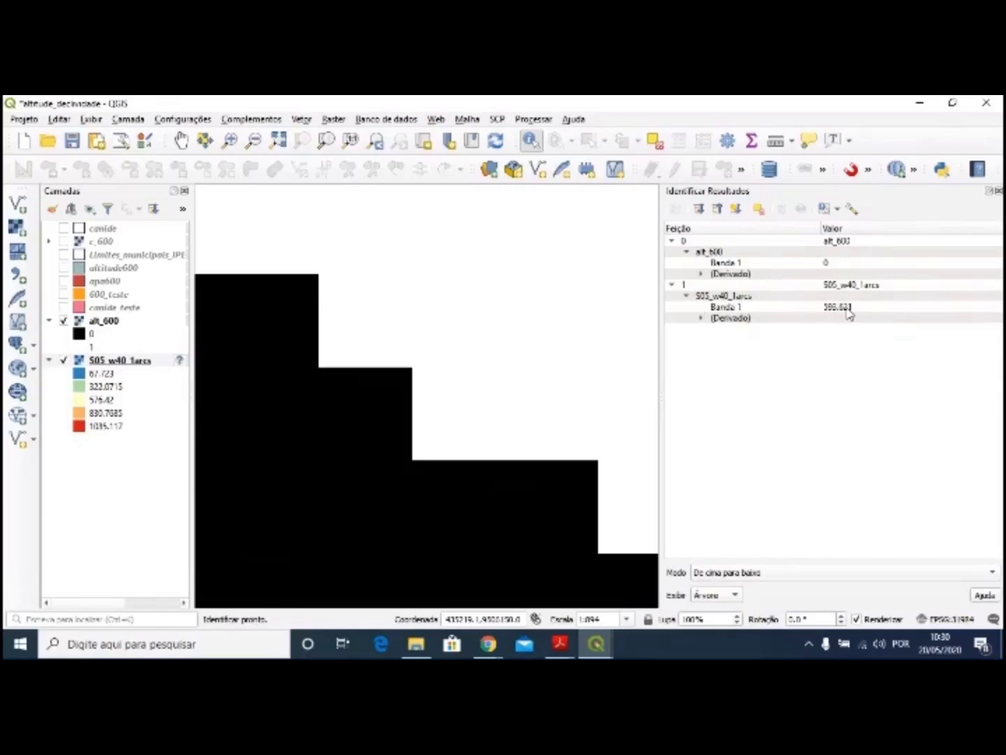
- Identify a white pixel beside the boundary and expand its S05_w40_1arcs result to compare with the alt_600 value
left_click(524, 435)
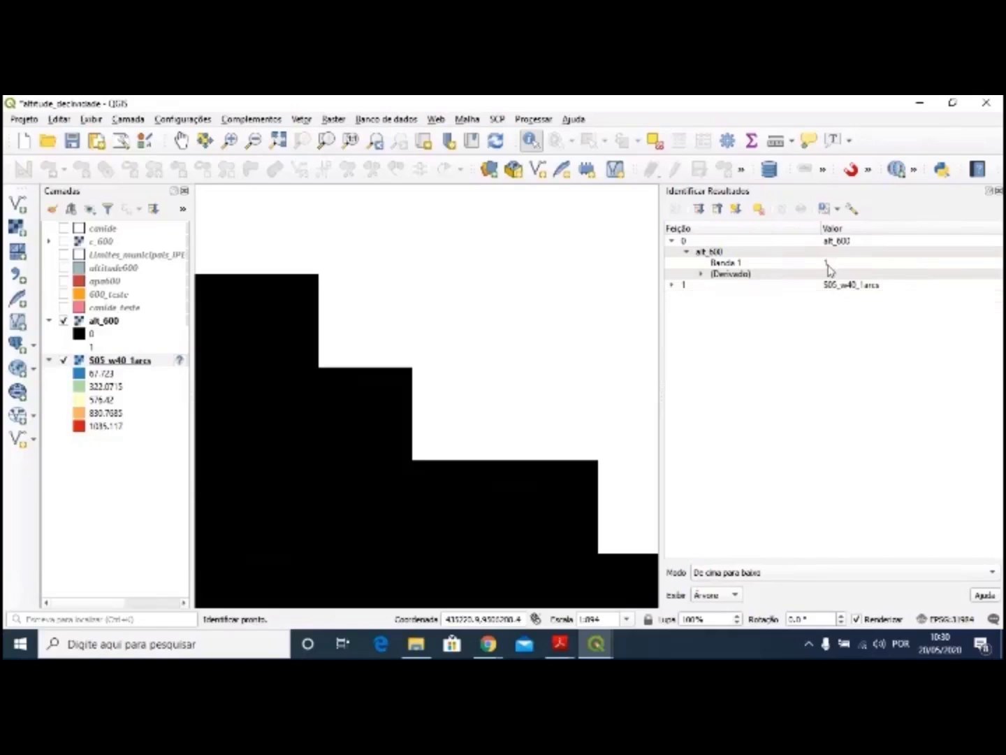
left_click(673, 286)
left_click(686, 296)
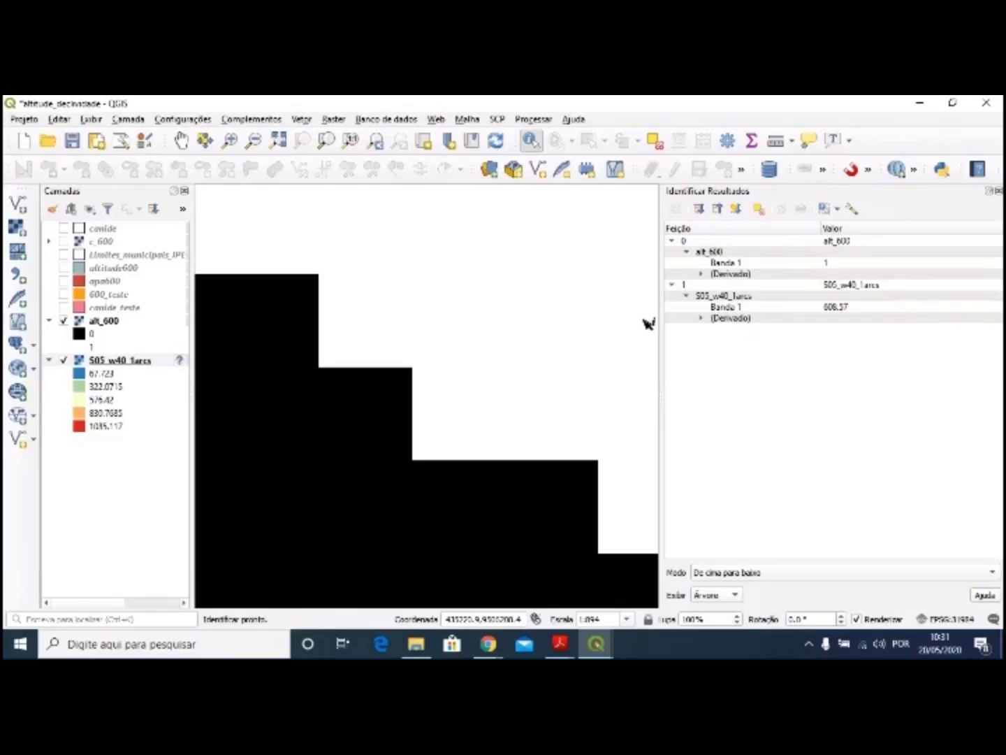
- Identify the neighbouring black pixel, expand its S05_w40_1arcs band value for comparison, and close the identify results
left_click(359, 435)
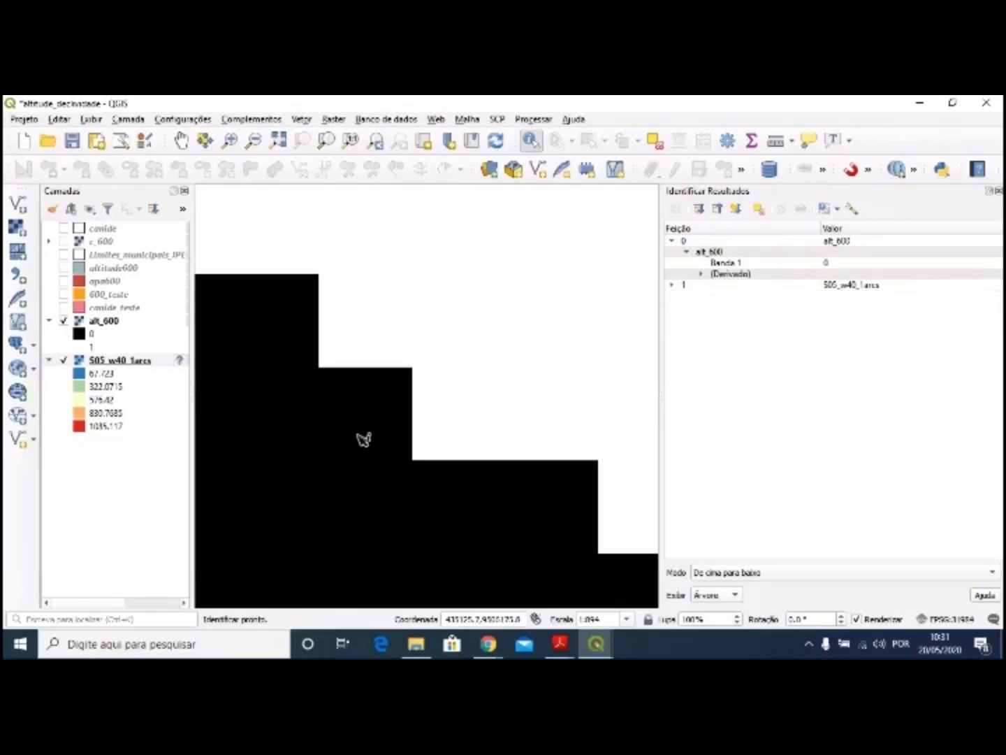
left_click(671, 285)
left_click(687, 296)
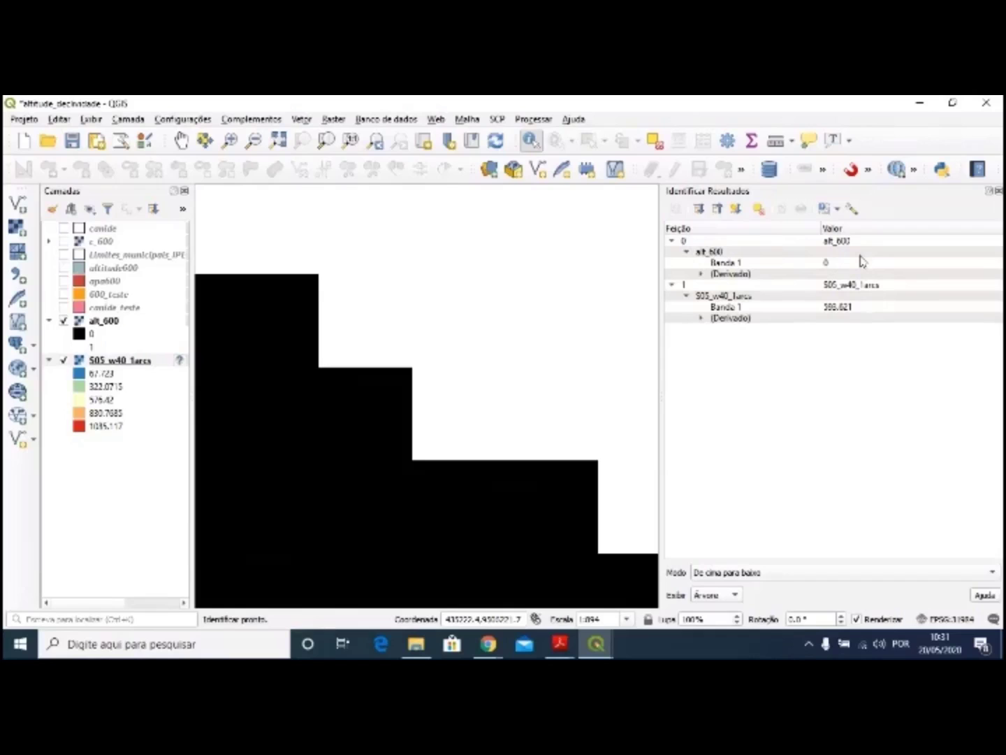
left_click(998, 191)
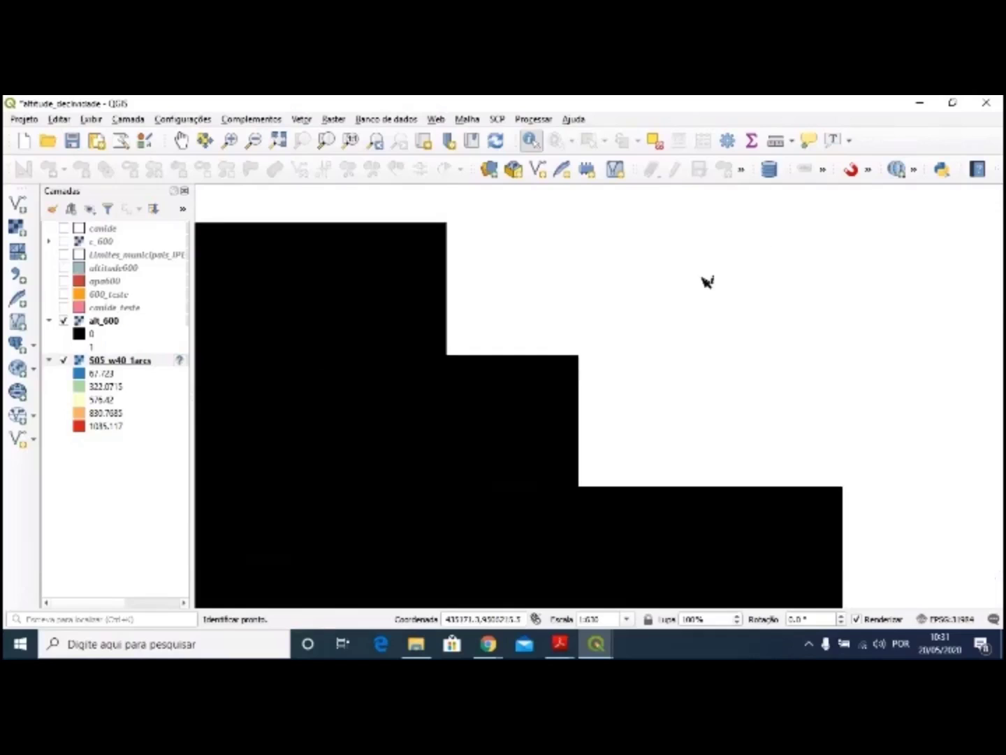
- Start the Raster Calculator and set the output layer to a file named mult01 in C:\TEMP\Geo
scroll(651, 307, "down", 3)
scroll(613, 295, "down", 4)
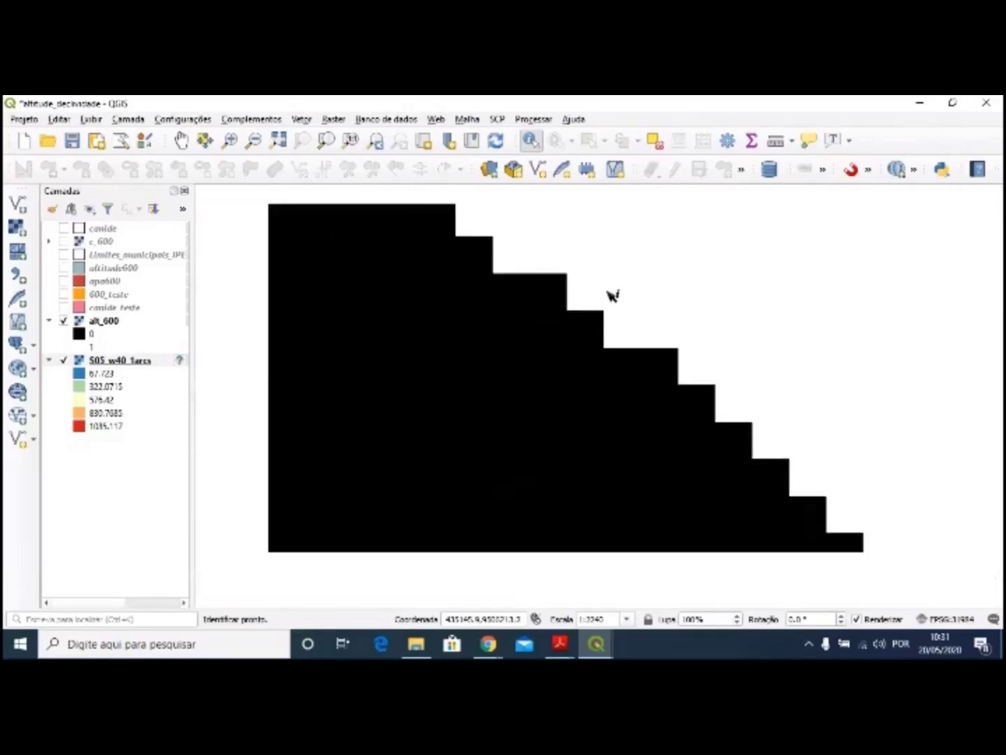
left_click(334, 120)
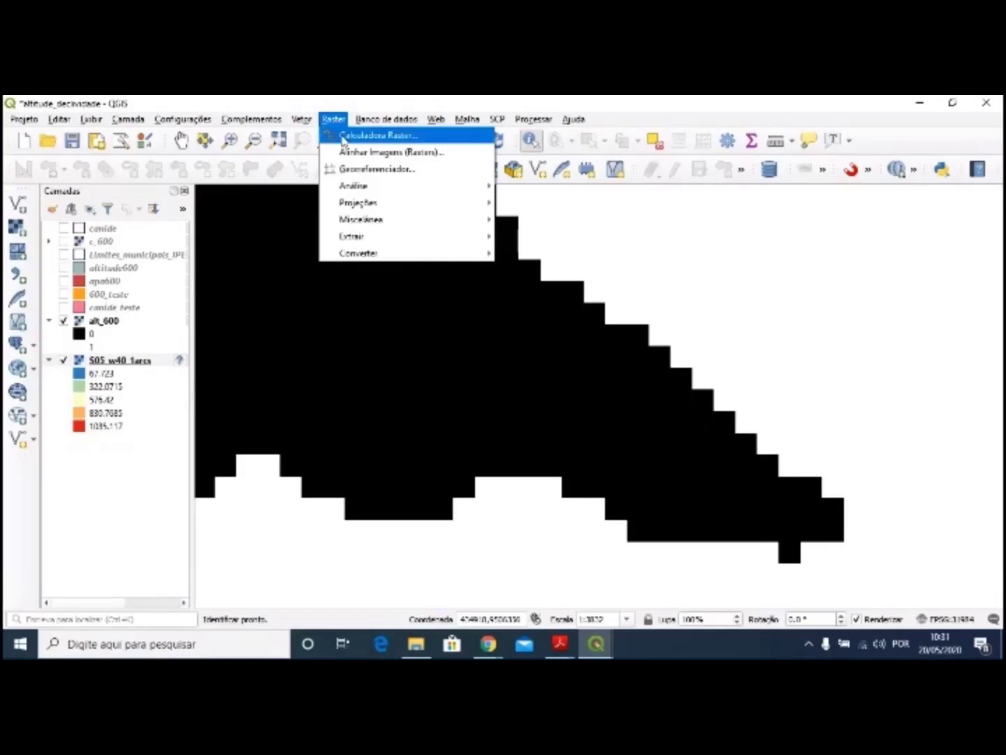
left_click(343, 136)
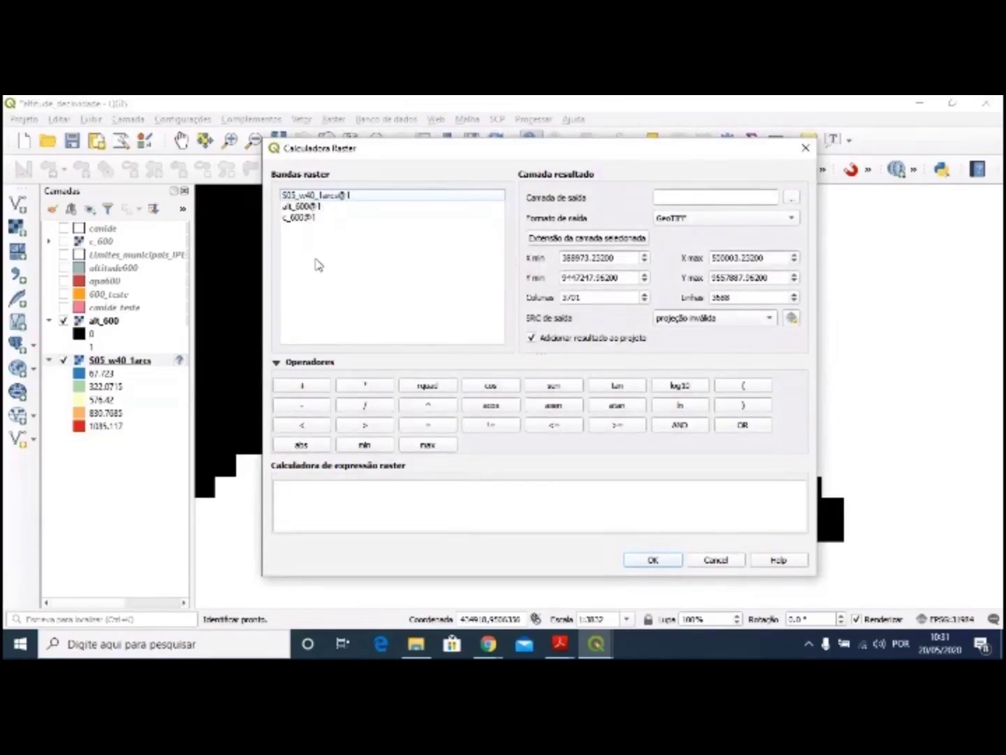
left_click(792, 200)
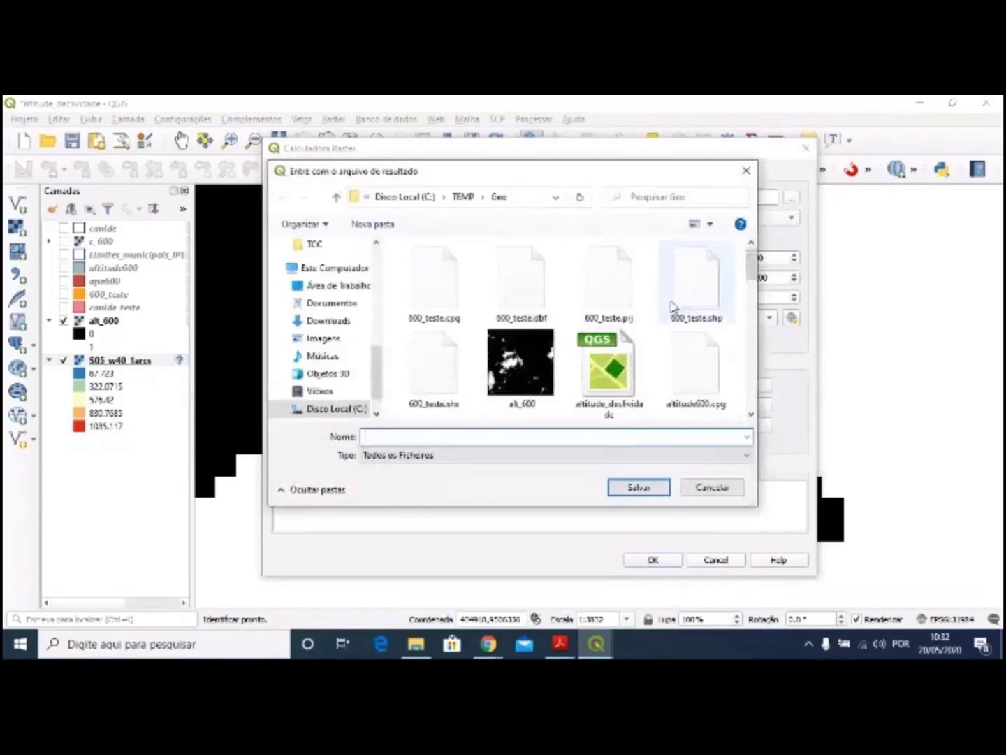
scroll(692, 293, "down", 2)
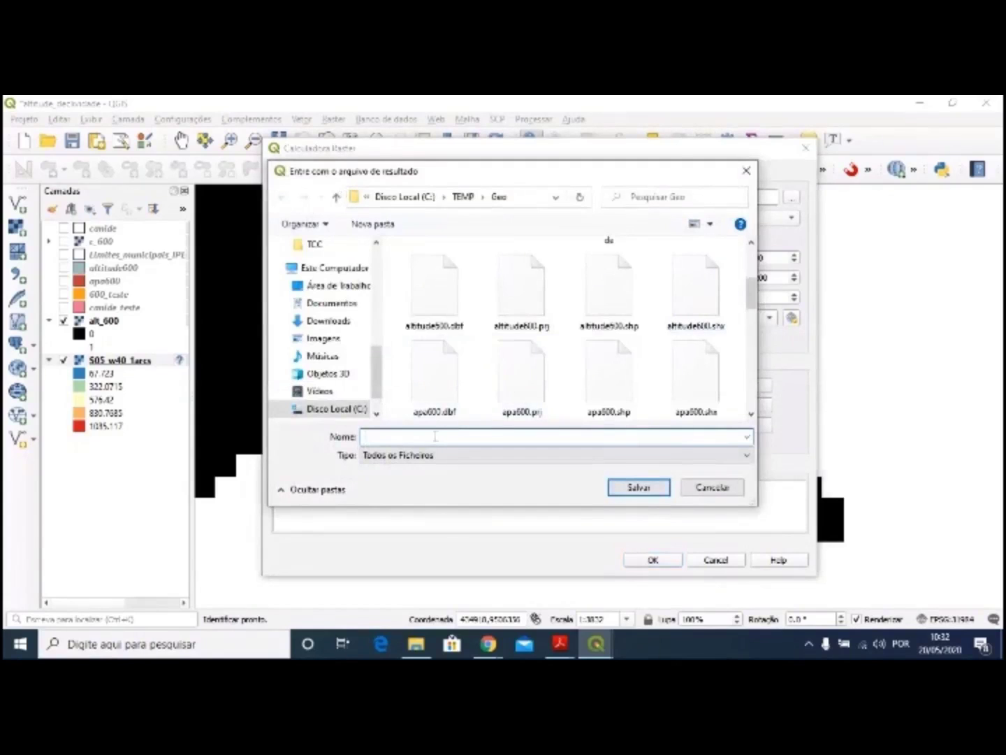
type("mult01")
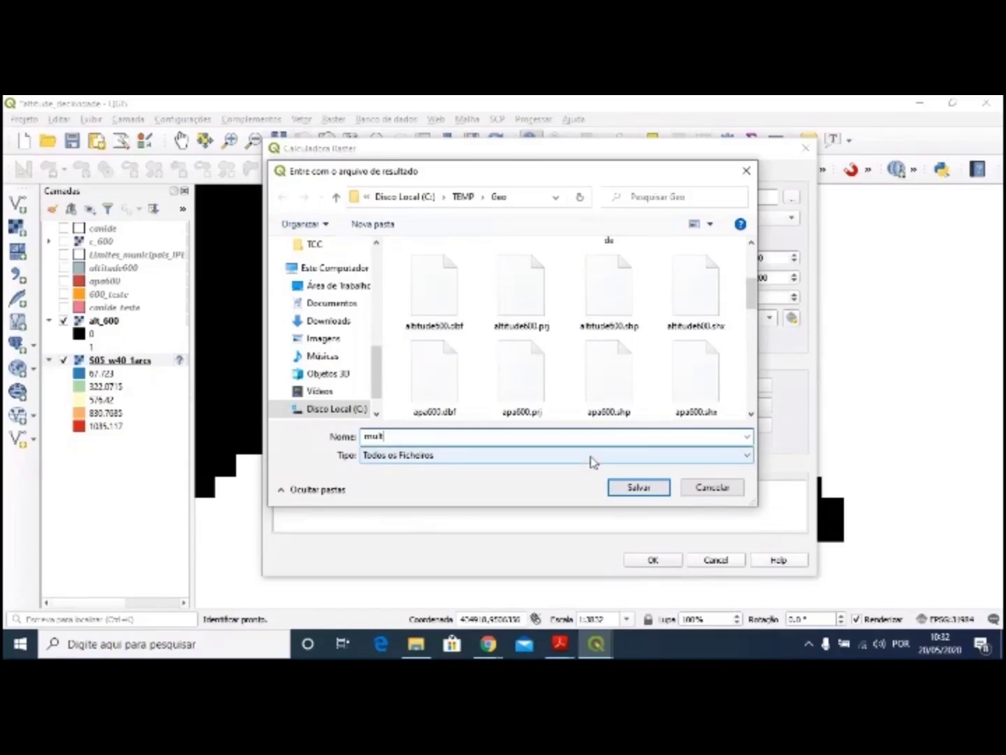
left_click(639, 488)
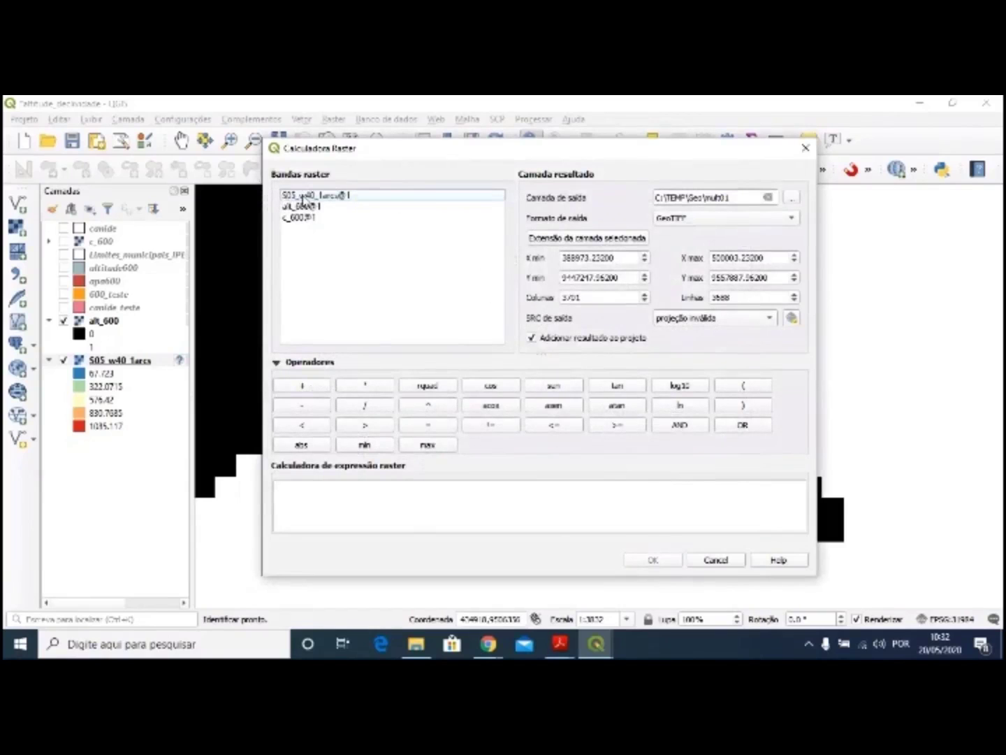
- Build the raster expression "S05_w40_1arcs@1" * "alt_600@1"
double_click(305, 197)
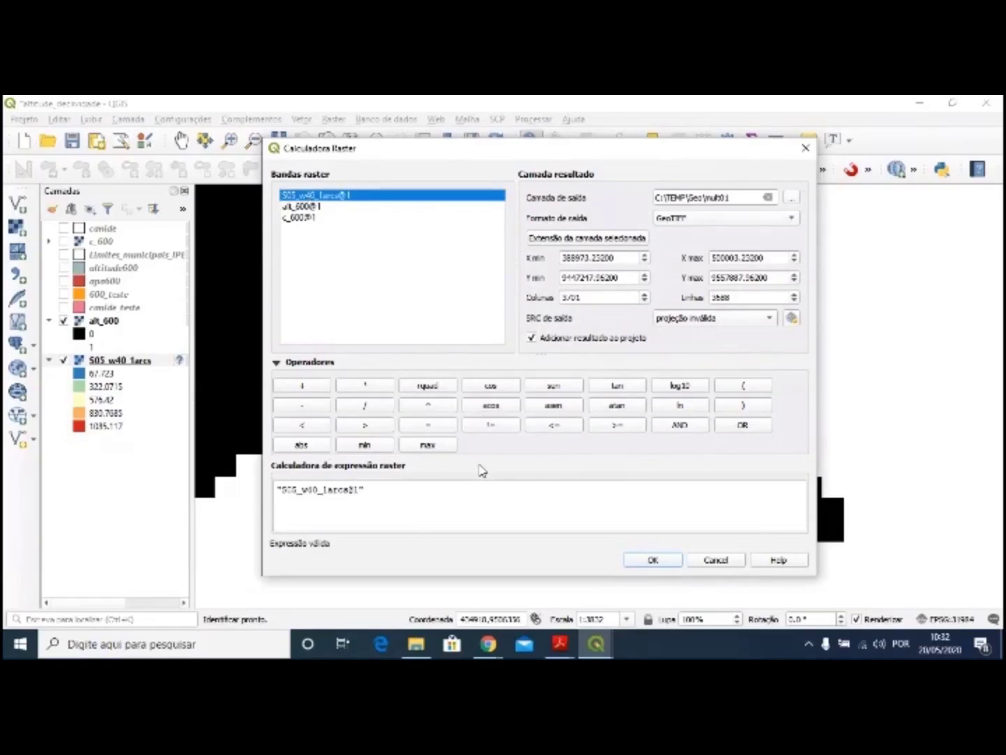
left_click(371, 386)
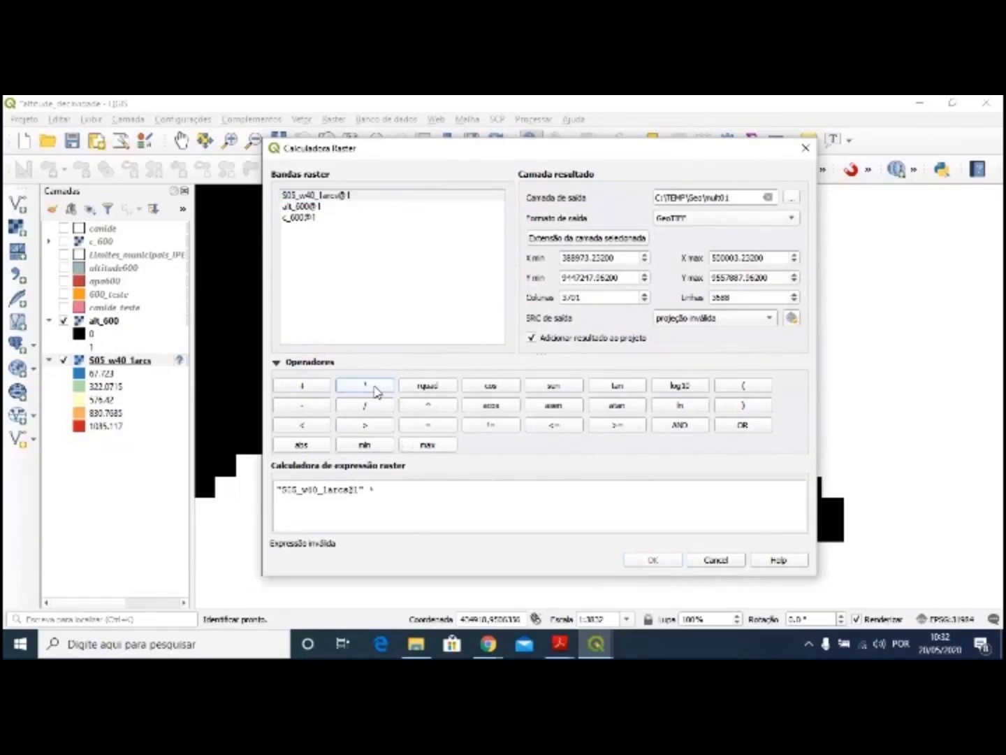
double_click(309, 208)
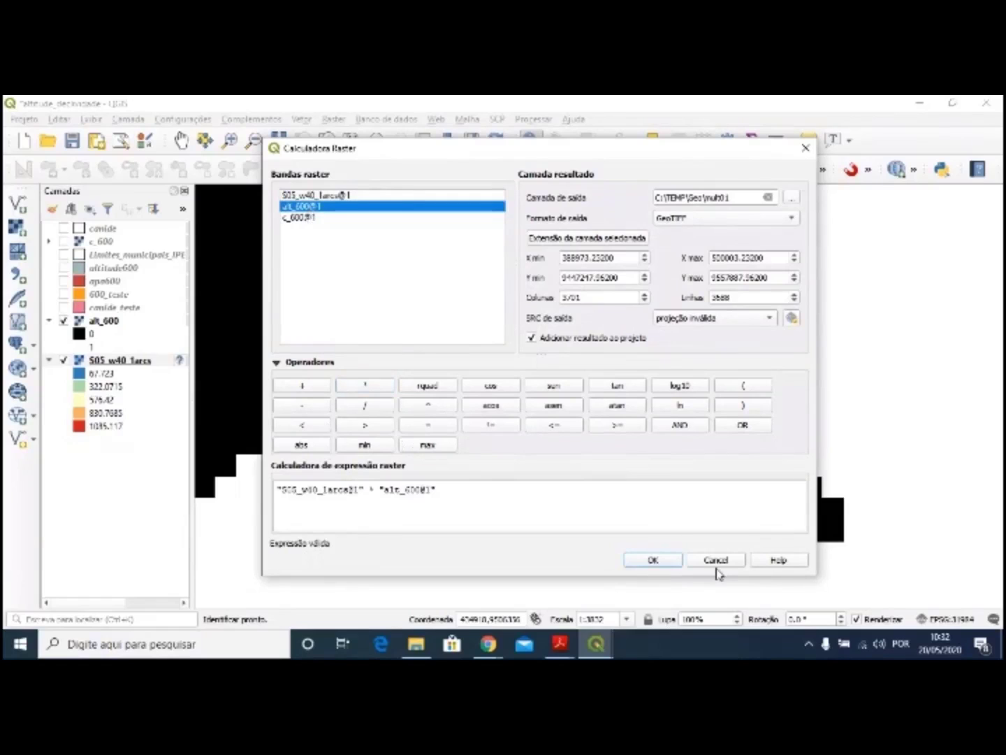
- Set the output CRS to the project CRS, EPSG:31984 - SIRGAS 2000 / UTM zone 24S, and run the raster calculation
left_click(708, 320)
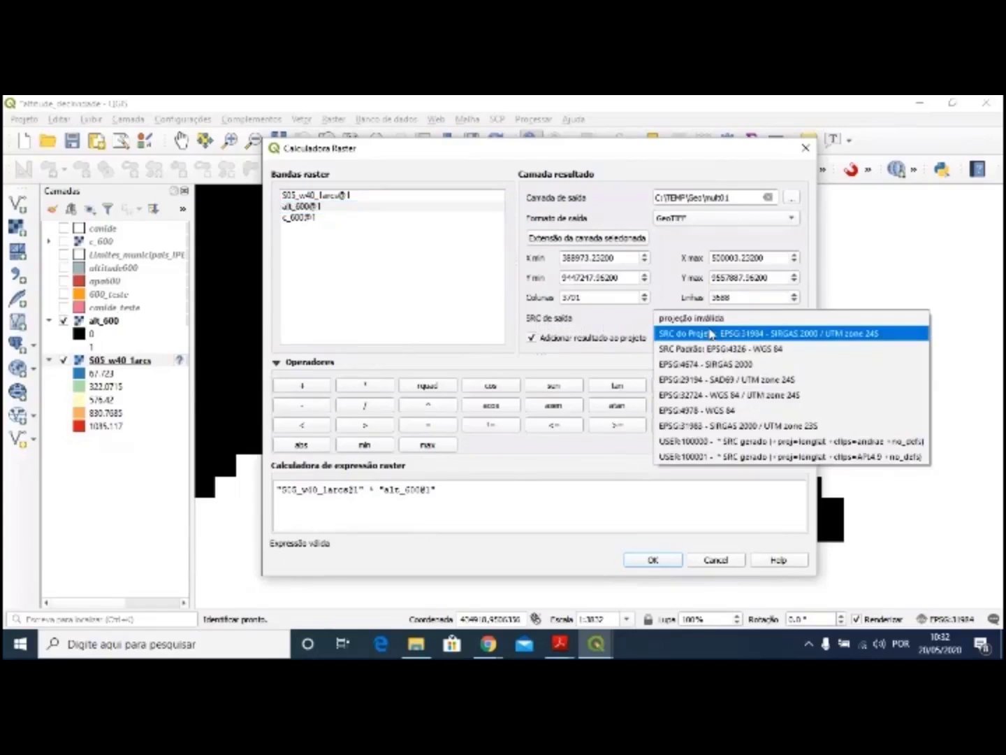
left_click(836, 334)
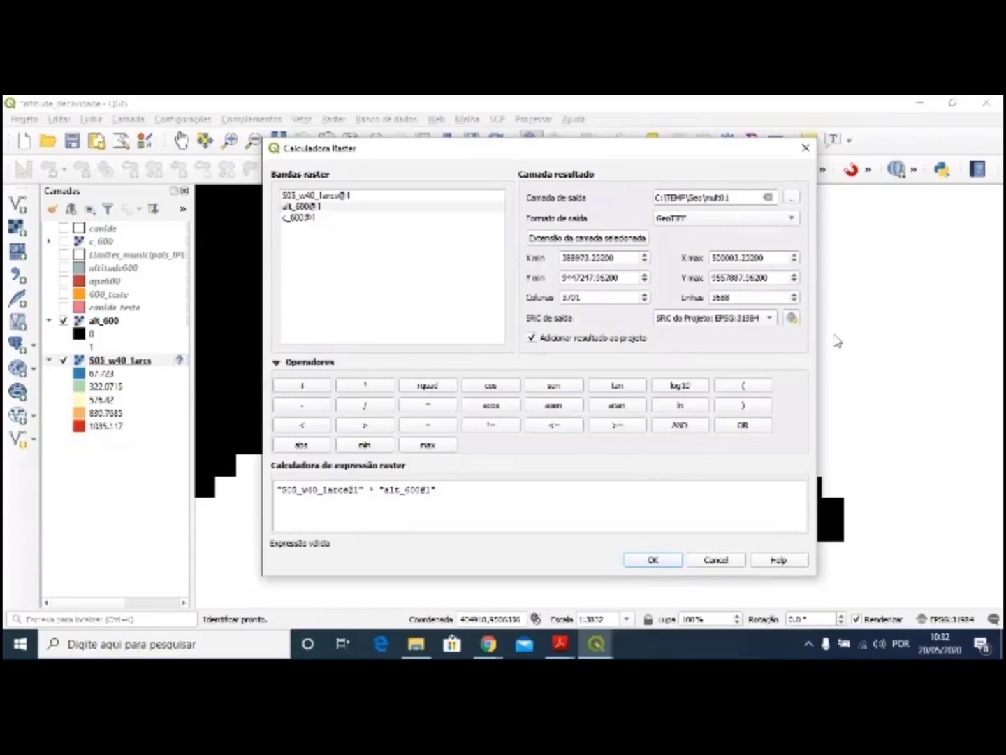
left_click(652, 560)
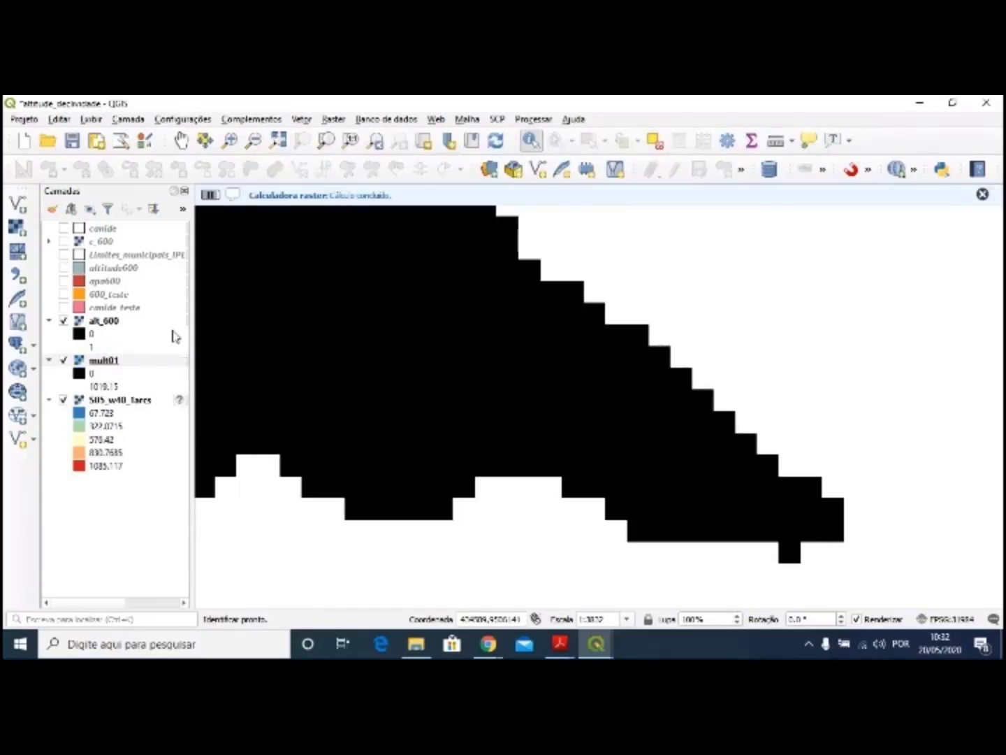
- Hide the alt_600 and S05_w40_1arcs layers so that only the mult01 raster is displayed
scroll(389, 361, "down", 2)
scroll(371, 357, "down", 7)
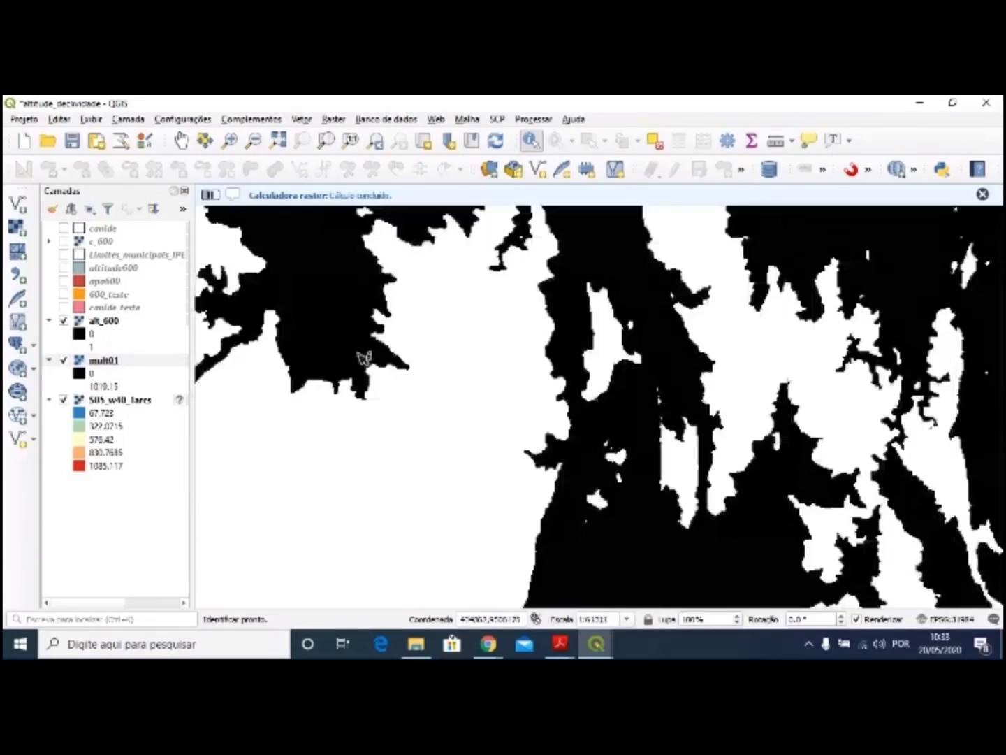
scroll(316, 330, "up", 2)
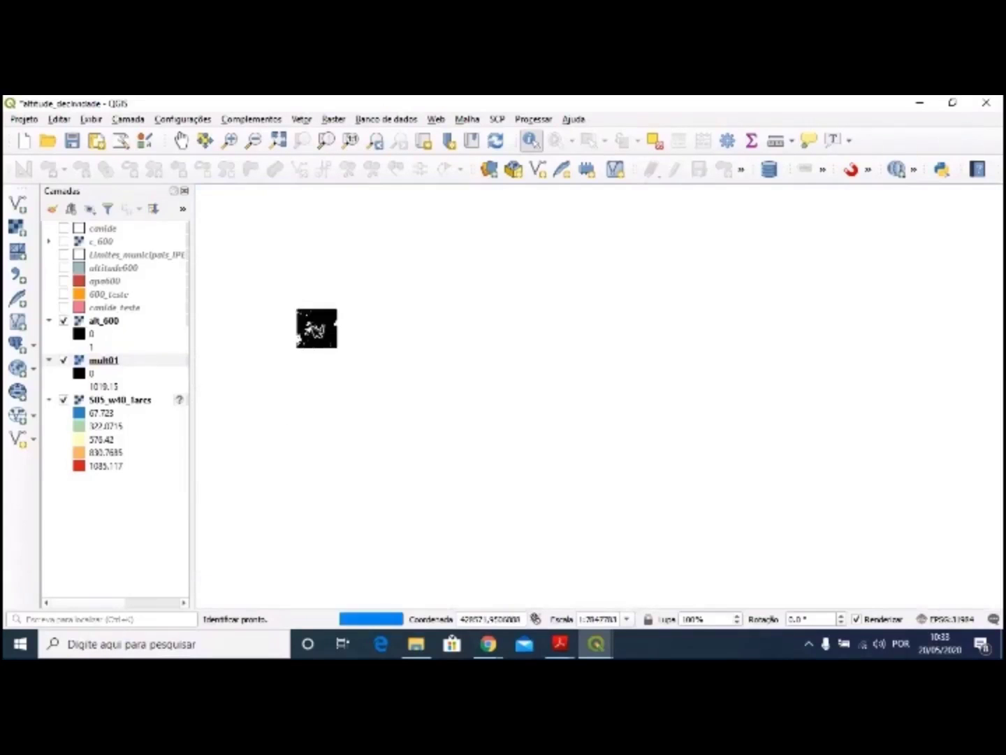
scroll(345, 320, "up", 1)
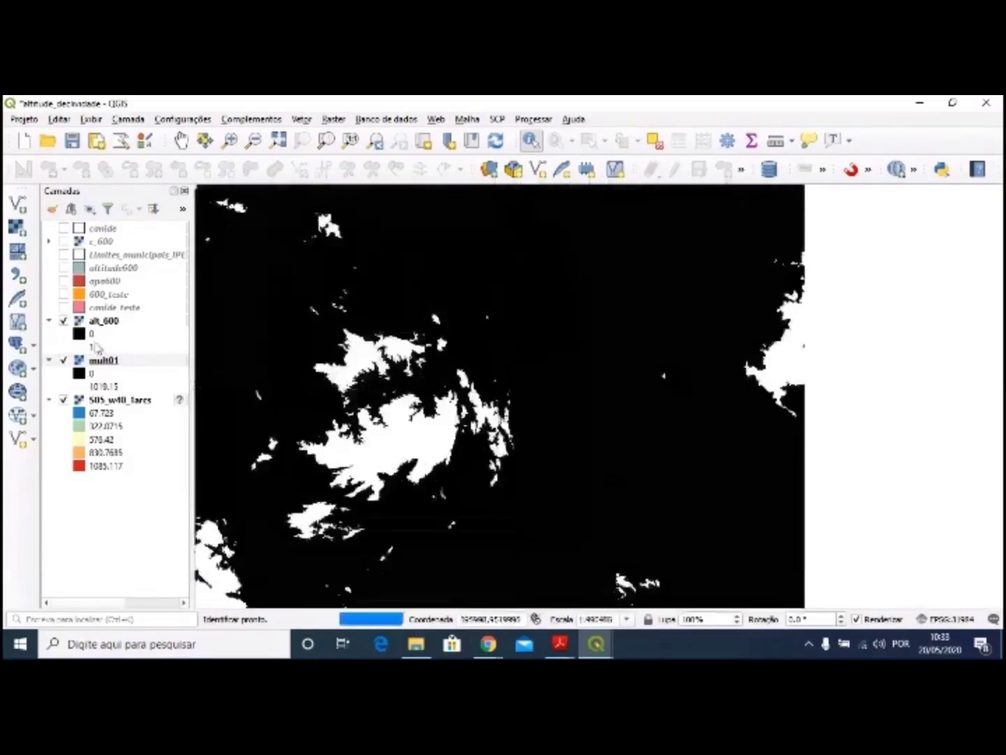
left_click(101, 360)
left_click(64, 320)
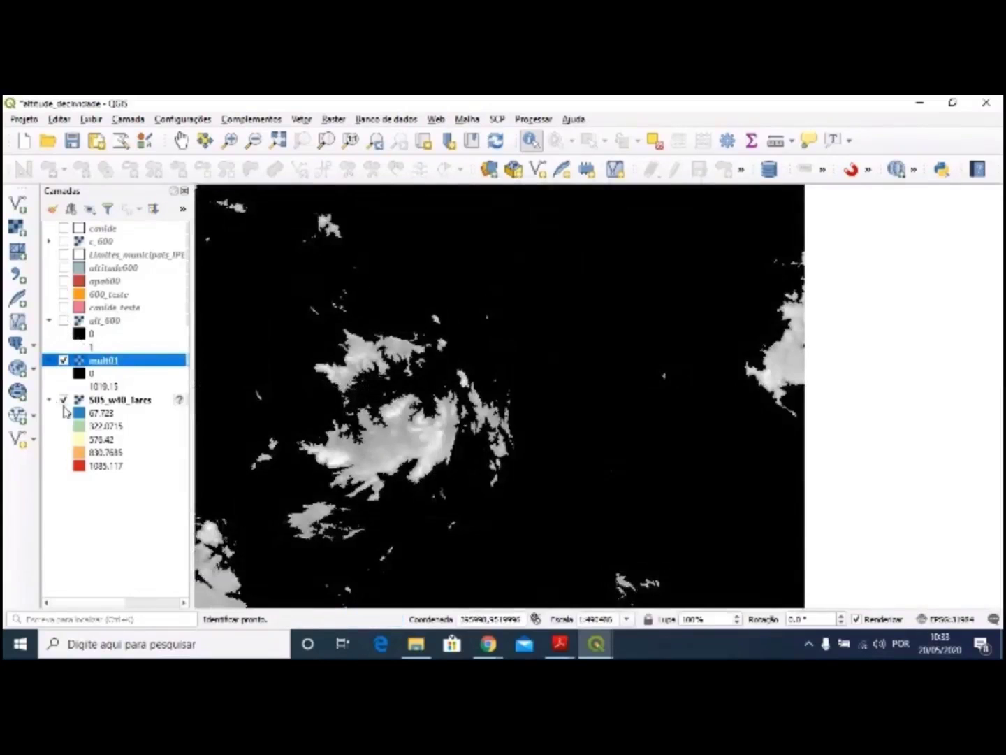
left_click(64, 400)
- Examine the grey elevation areas and the black zero areas across the mult01 raster
scroll(559, 358, "down", 1)
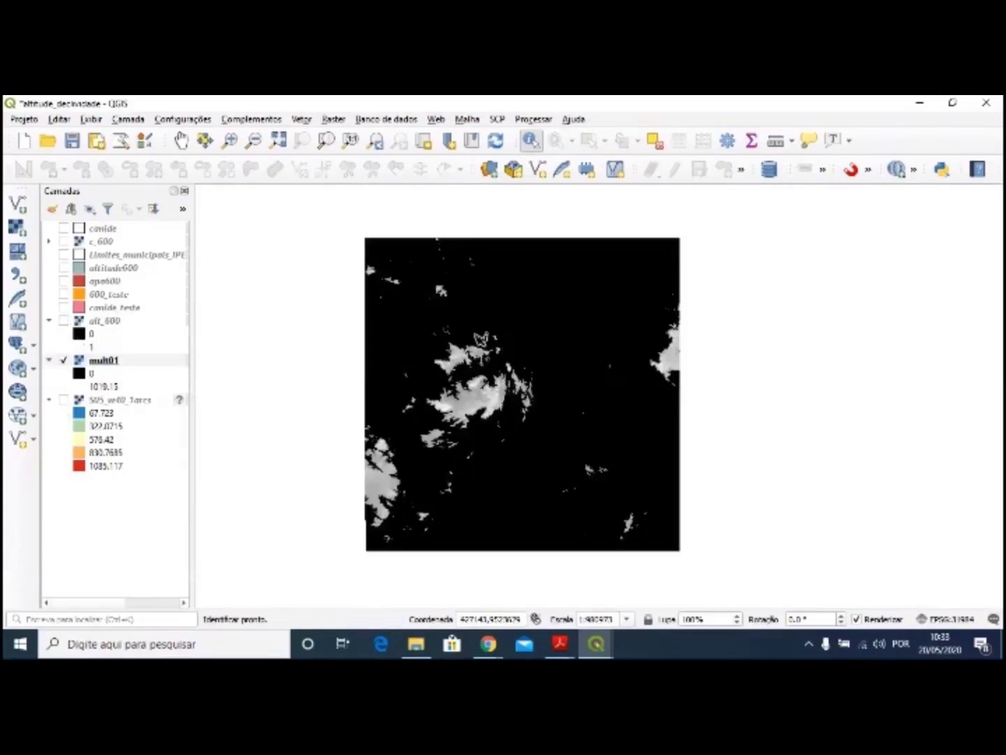
left_click_drag(479, 339, 508, 341)
scroll(509, 341, "up", 1)
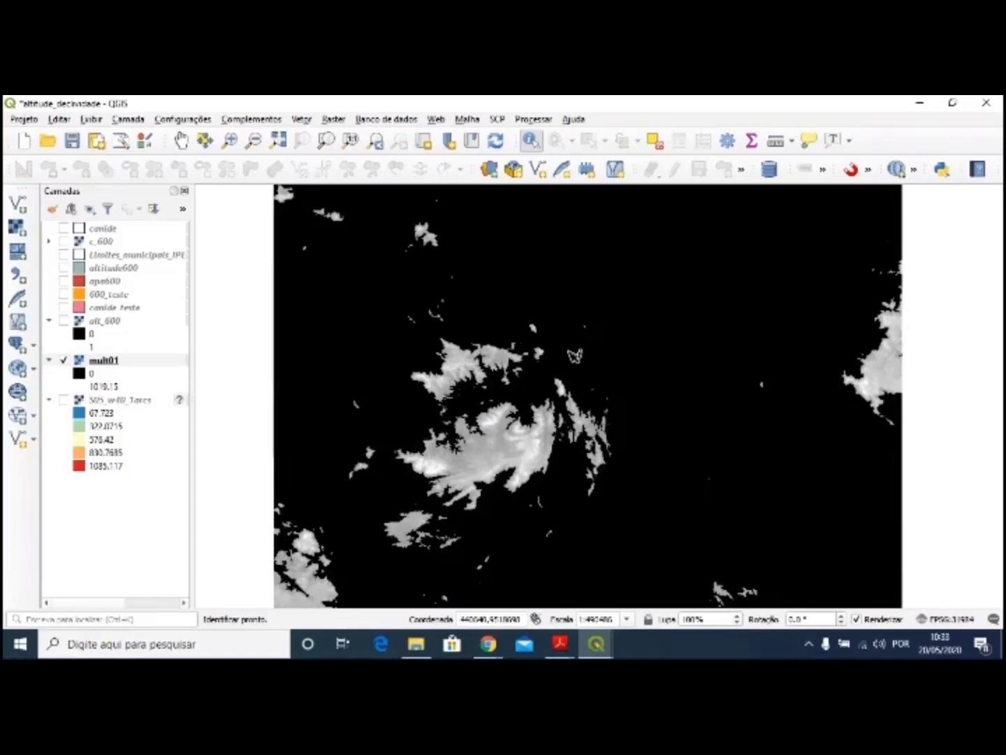
left_click_drag(575, 356, 568, 311)
scroll(566, 311, "down", 1)
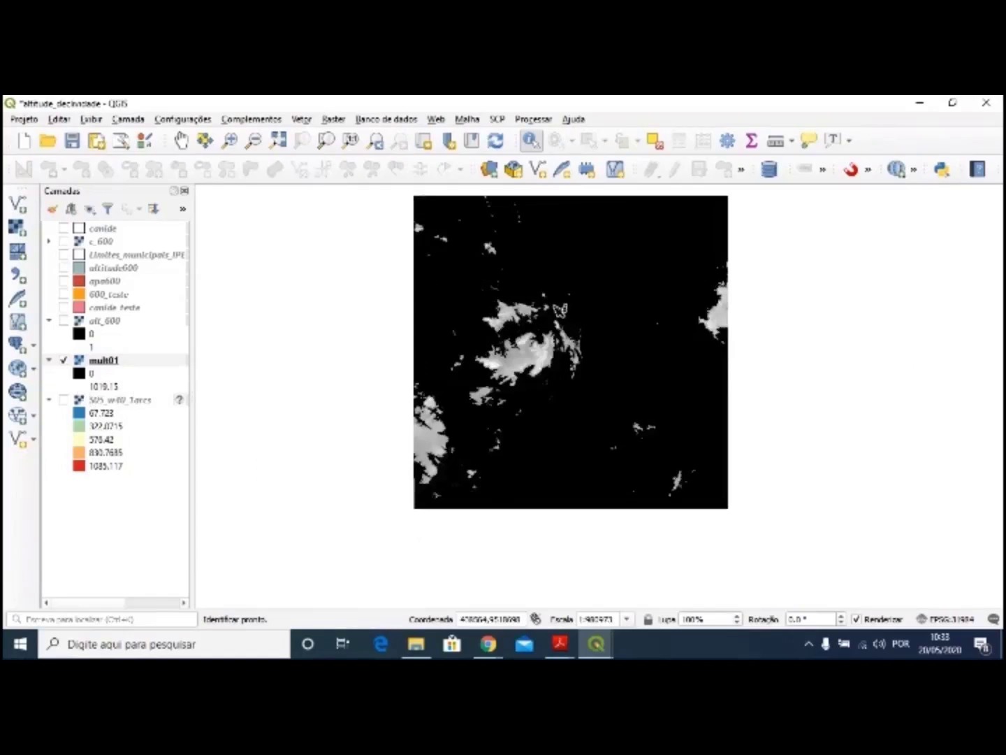
scroll(560, 308, "up", 1)
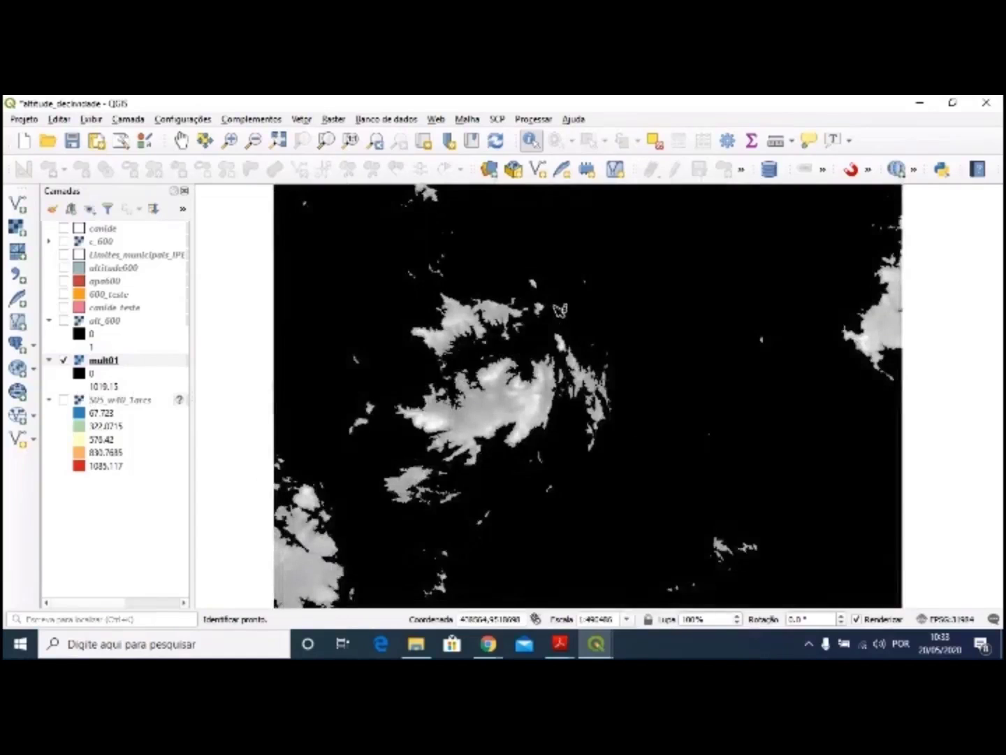
- Change the mult01 layer's symbology render type to singleband pseudocolor (Banda simples falsa-cor)
scroll(554, 320, "down", 1)
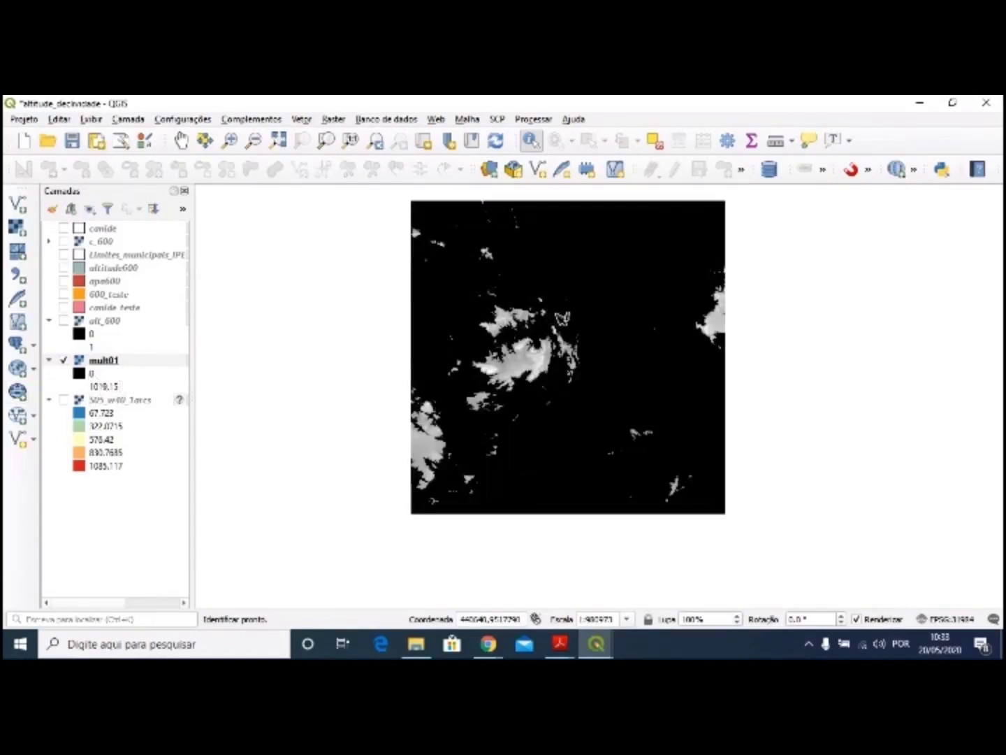
scroll(556, 321, "up", 1)
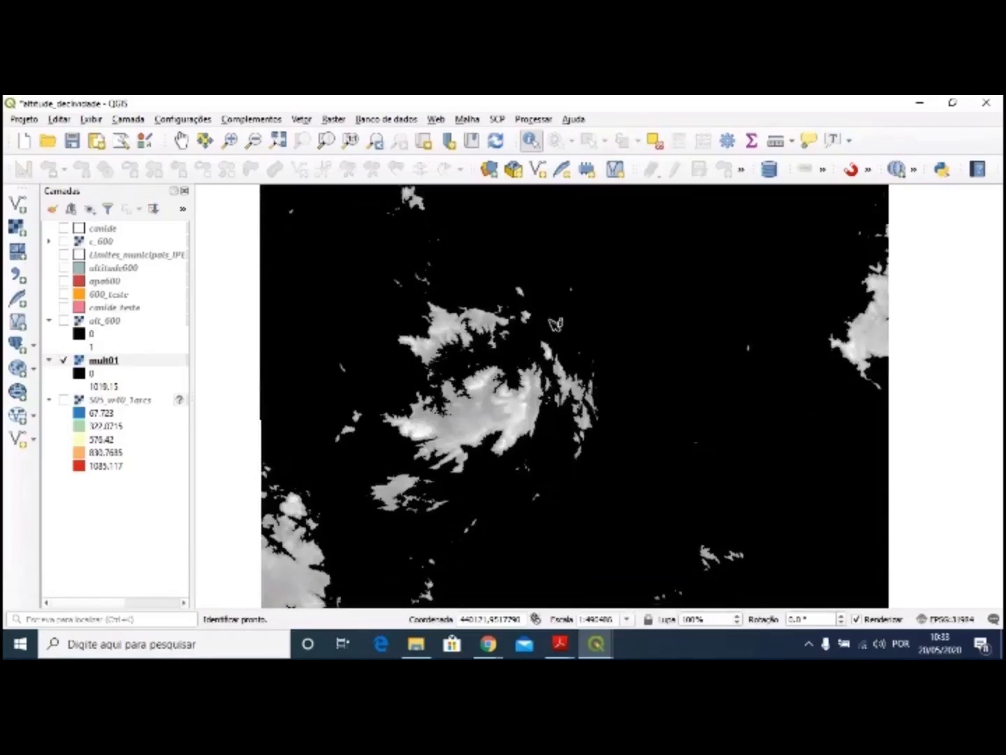
scroll(556, 322, "down", 1)
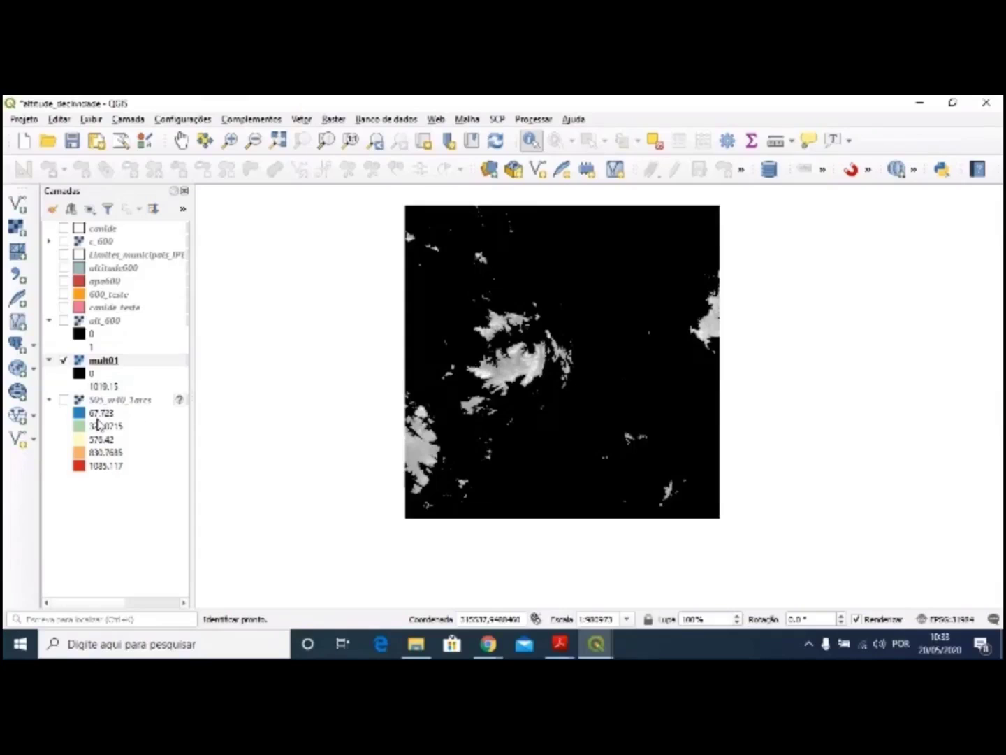
left_click(91, 375)
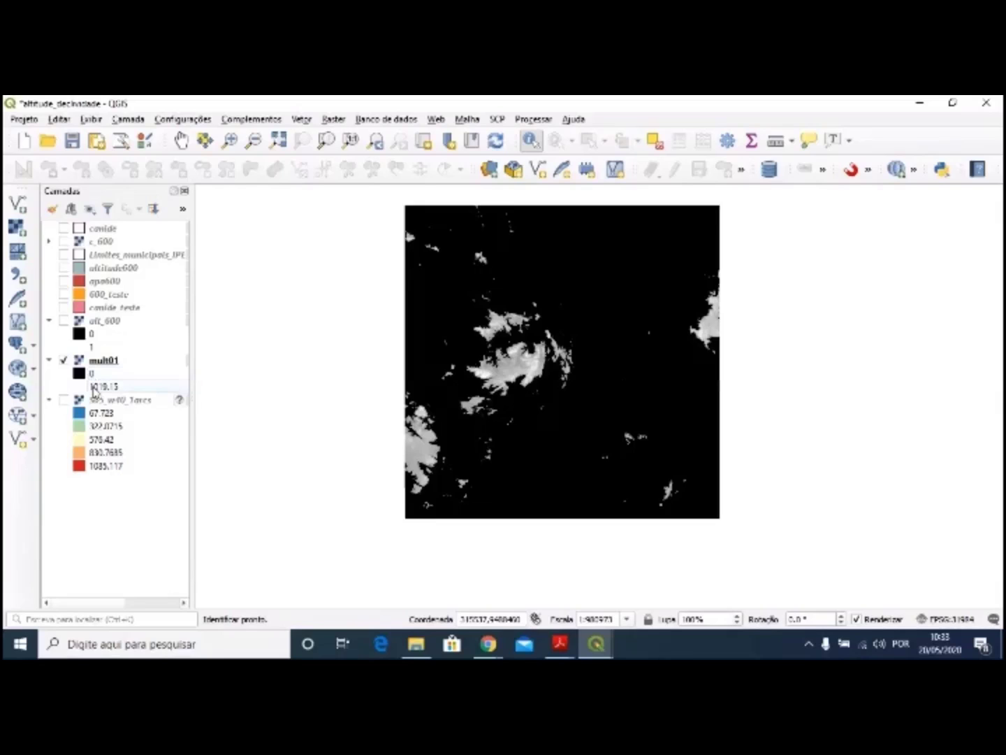
double_click(91, 390)
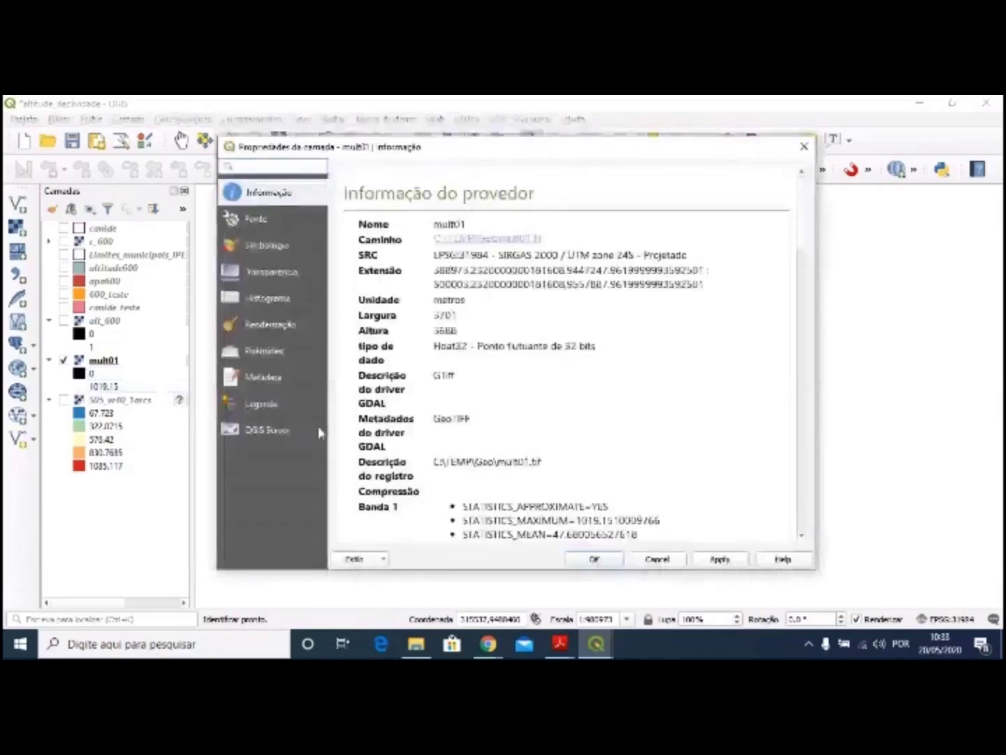
left_click(261, 252)
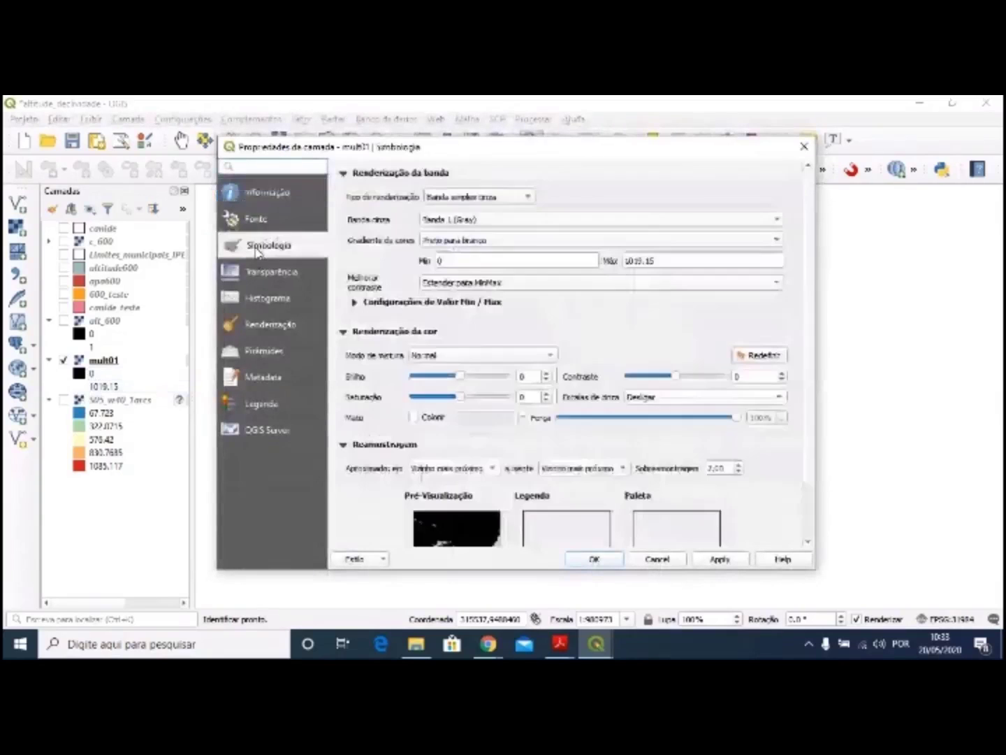
left_click(473, 201)
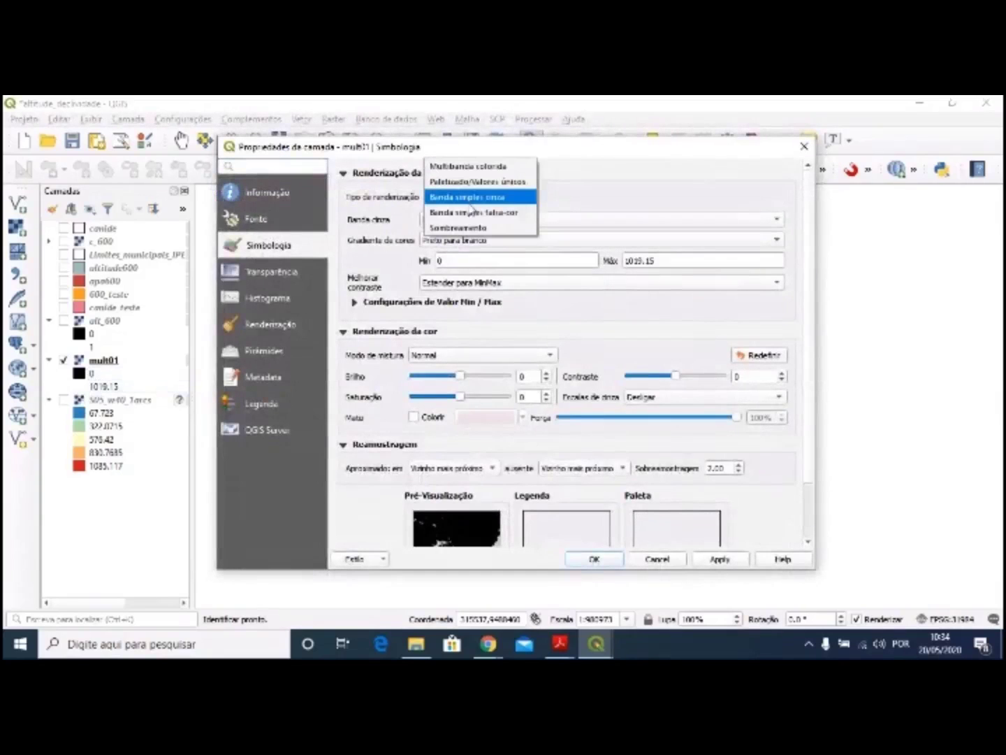
left_click(473, 211)
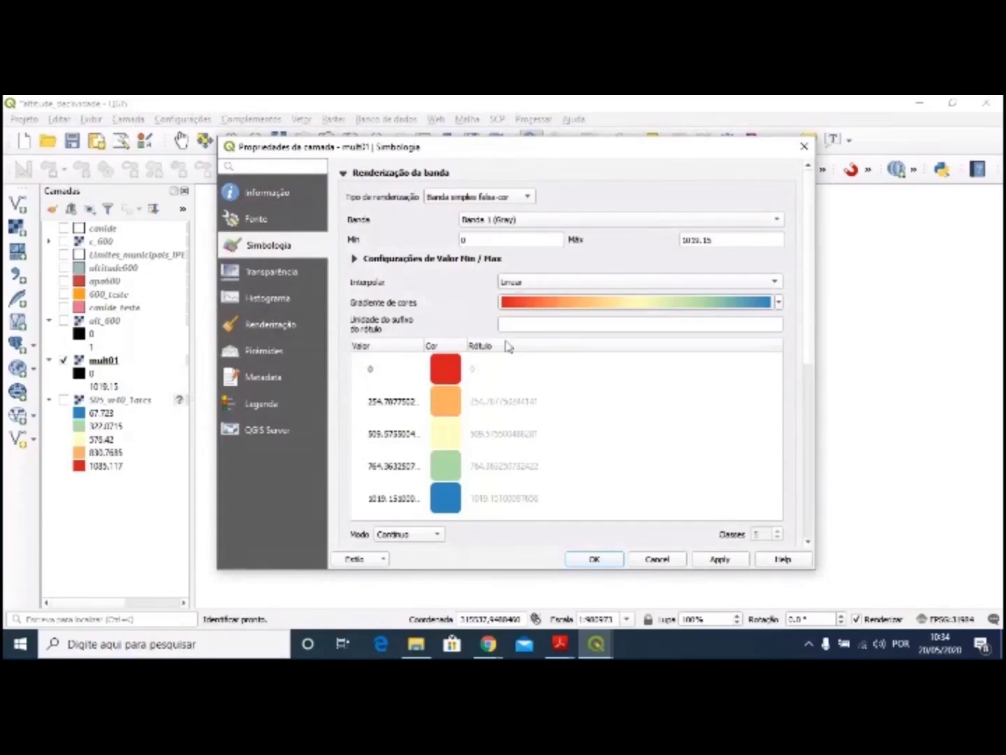
- Classify mult01 with the equal interval mode (Intervalo igual) into 2 classes and apply the styling
left_click(408, 533)
left_click(404, 550)
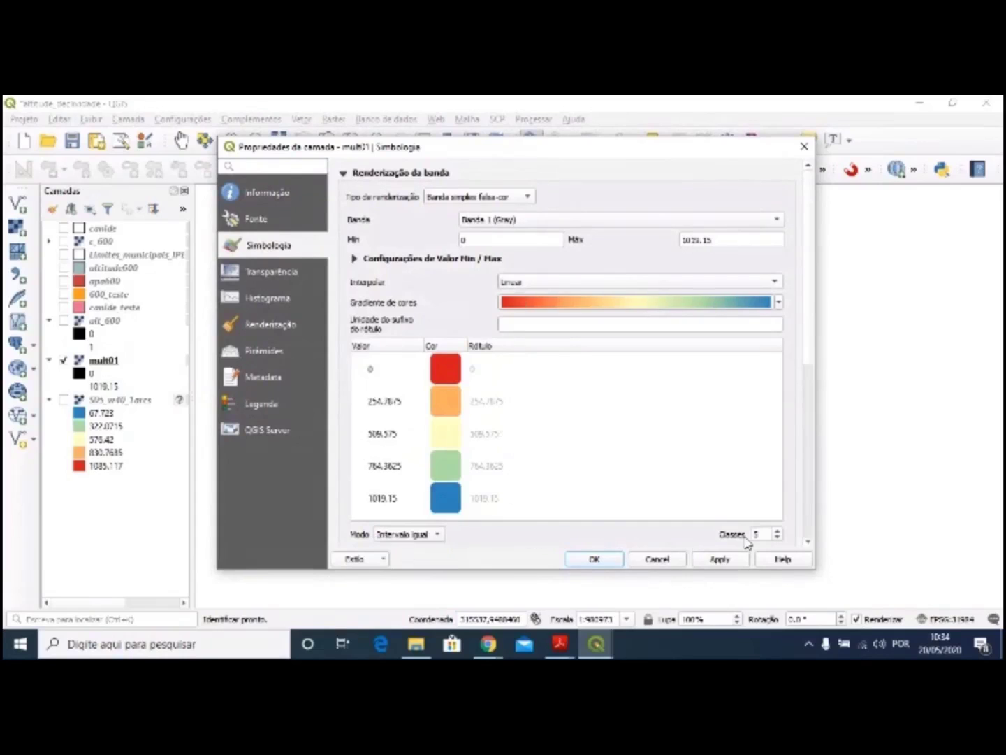
left_click(776, 538)
left_click(776, 538)
left_click(777, 538)
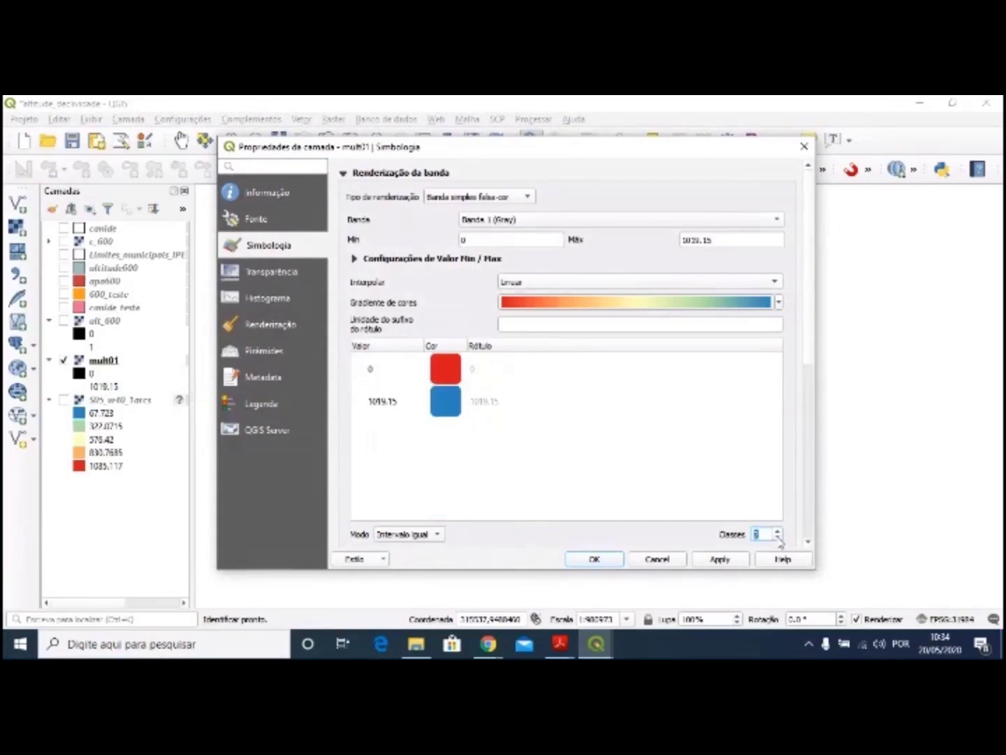
left_click(720, 561)
left_click(585, 560)
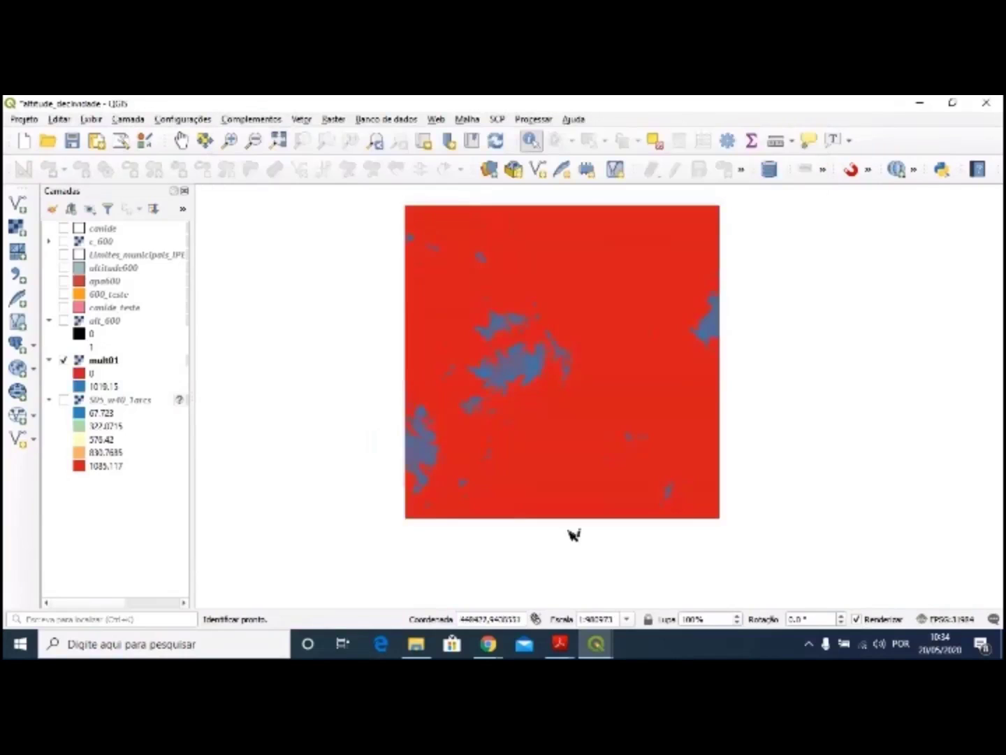
- Hide mult01 and show the S05_w40_1arcs elevation raster, followed by the alt_600 raster, to compare the multiplied inputs
scroll(544, 386, "up", 1)
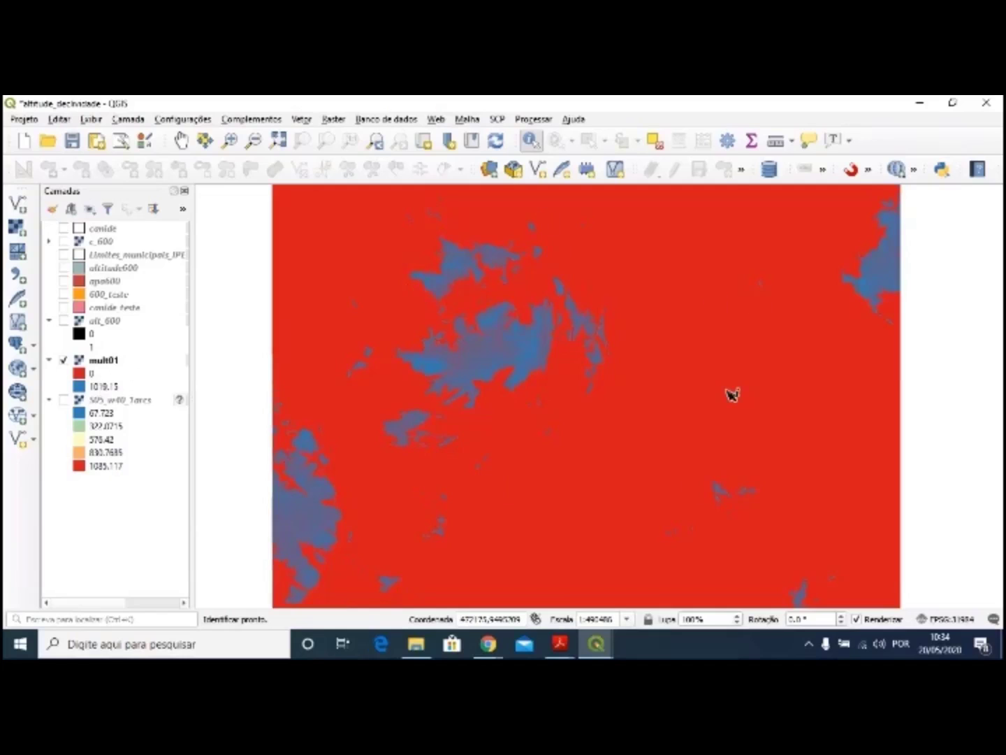
scroll(677, 343, "down", 1)
scroll(692, 319, "up", 1)
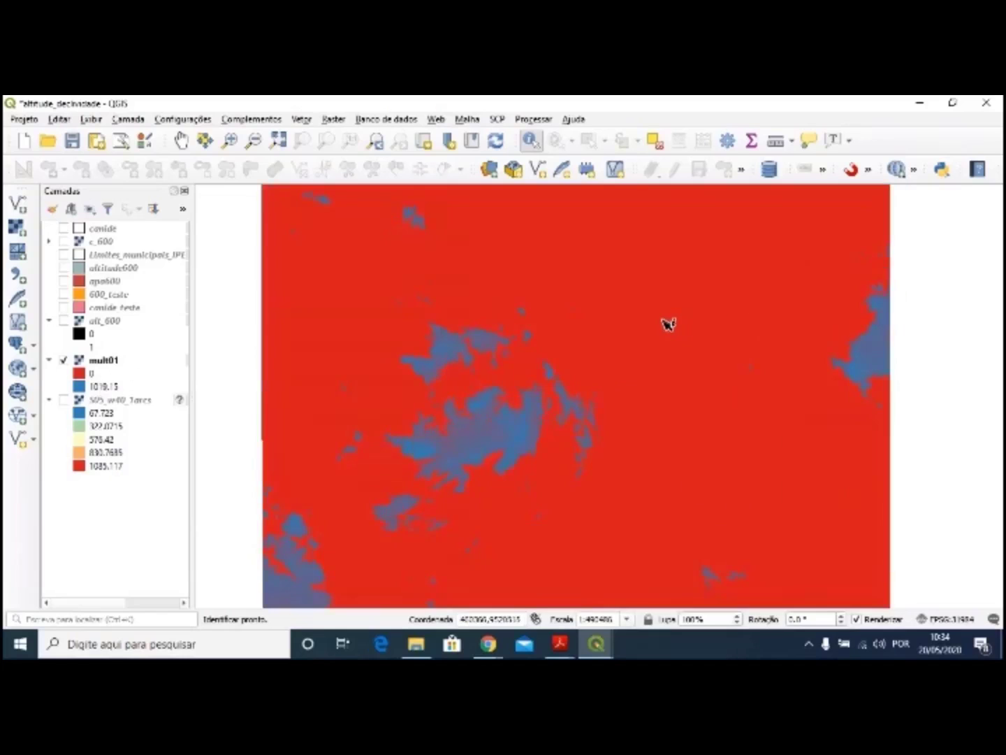
left_click_drag(664, 321, 668, 292)
left_click(64, 360)
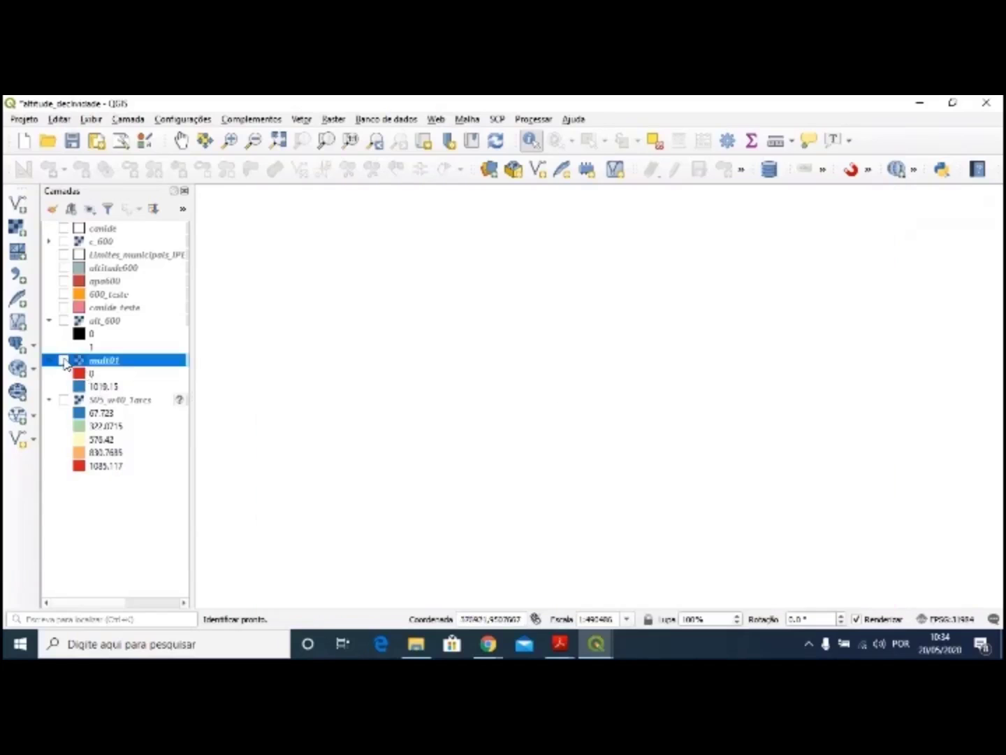
left_click(63, 400)
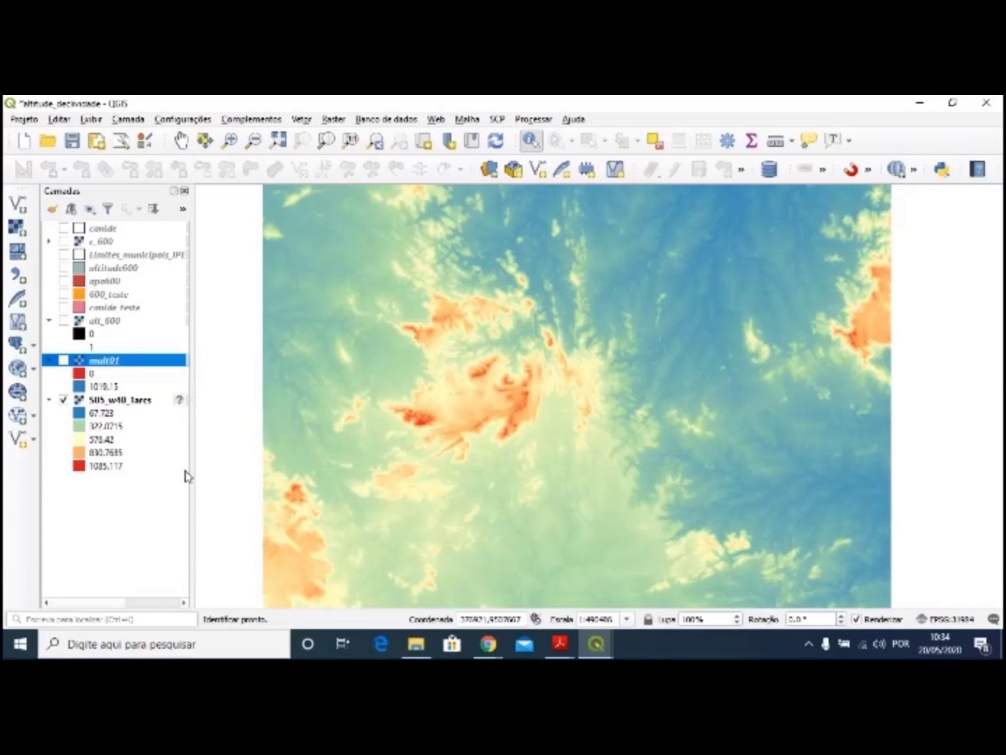
left_click(64, 320)
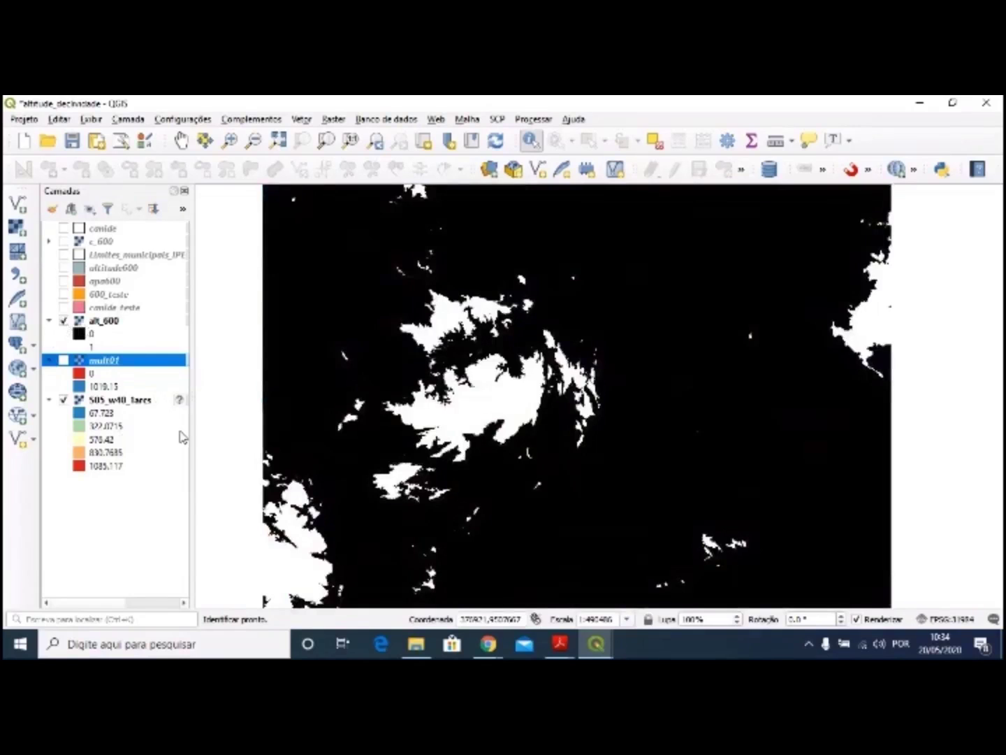
left_click(334, 120)
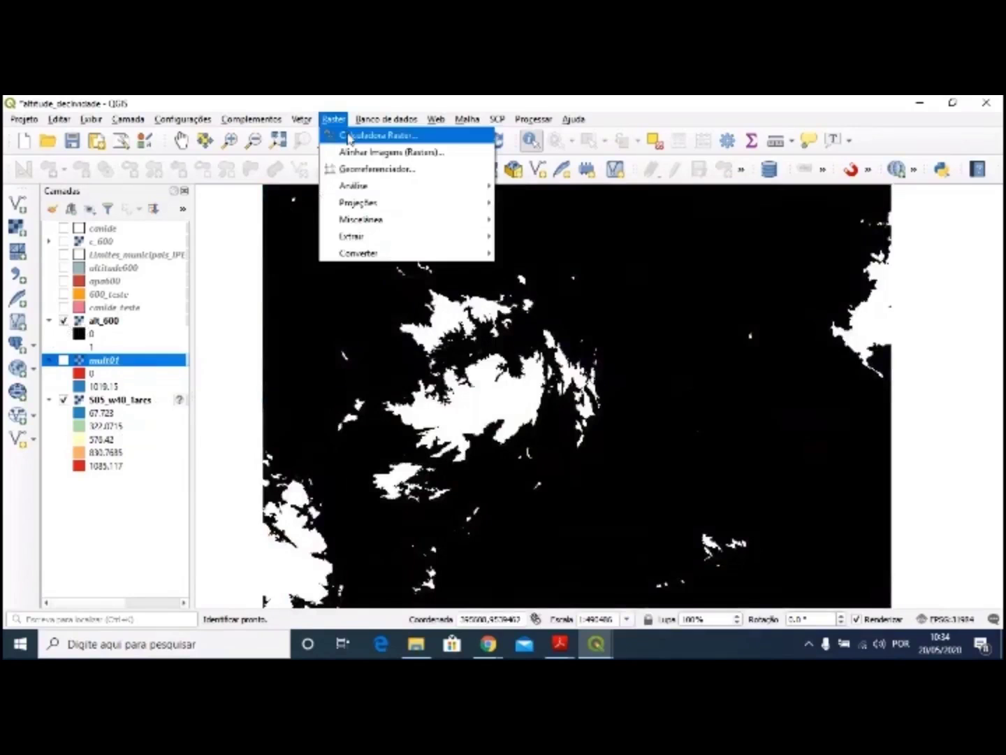
left_click(349, 136)
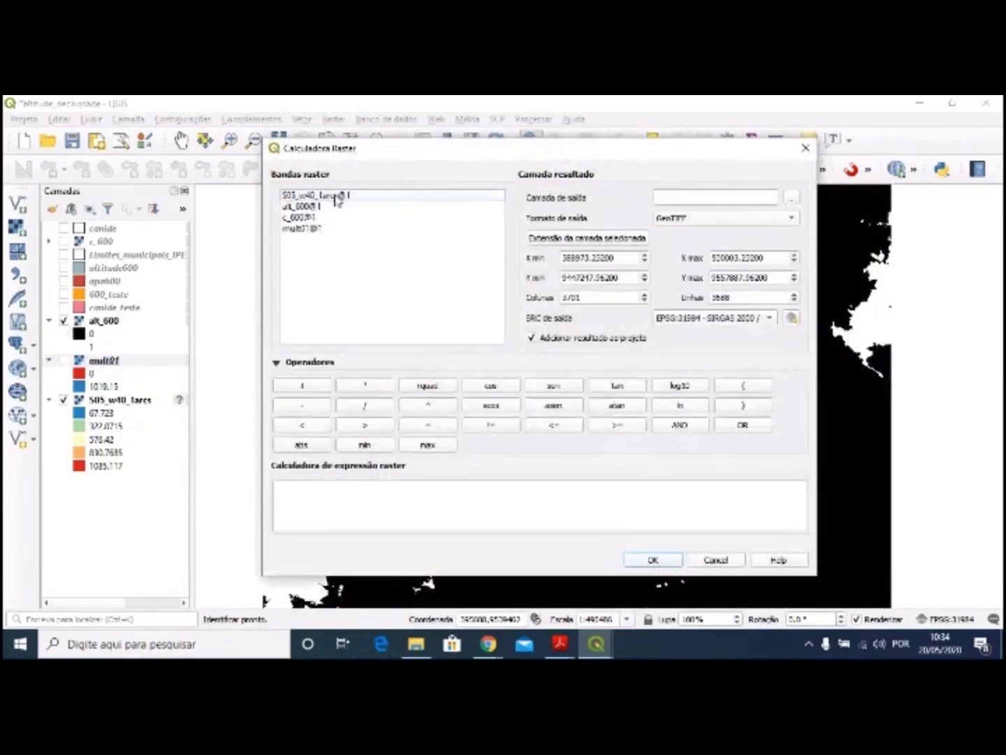
left_click(337, 199)
double_click(336, 201)
left_click(365, 385)
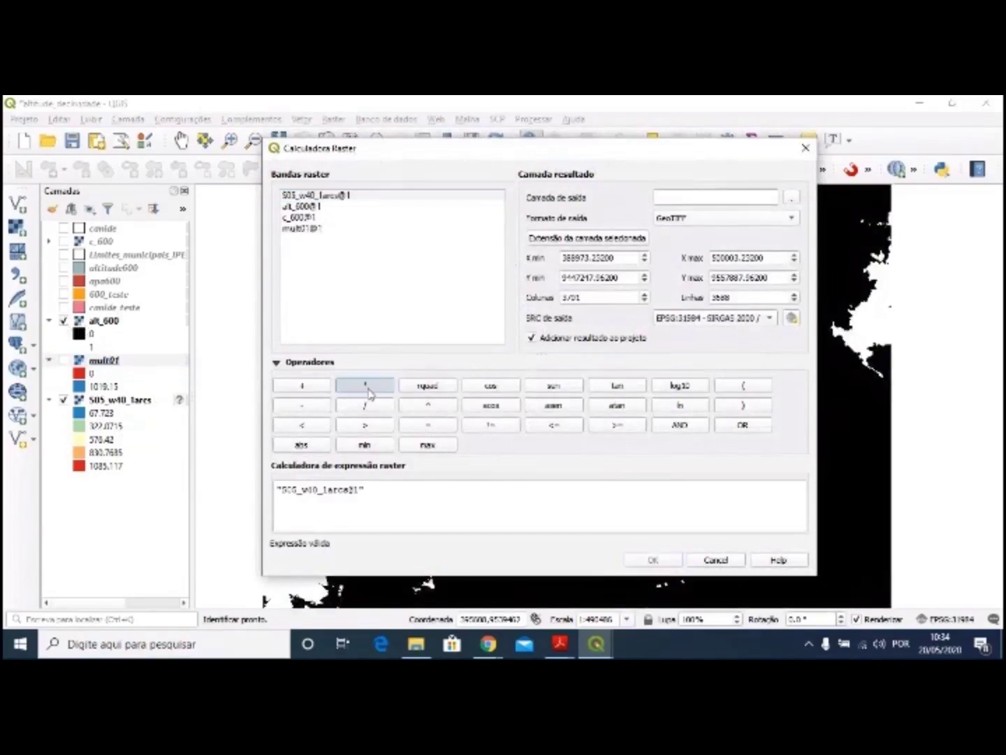
double_click(311, 206)
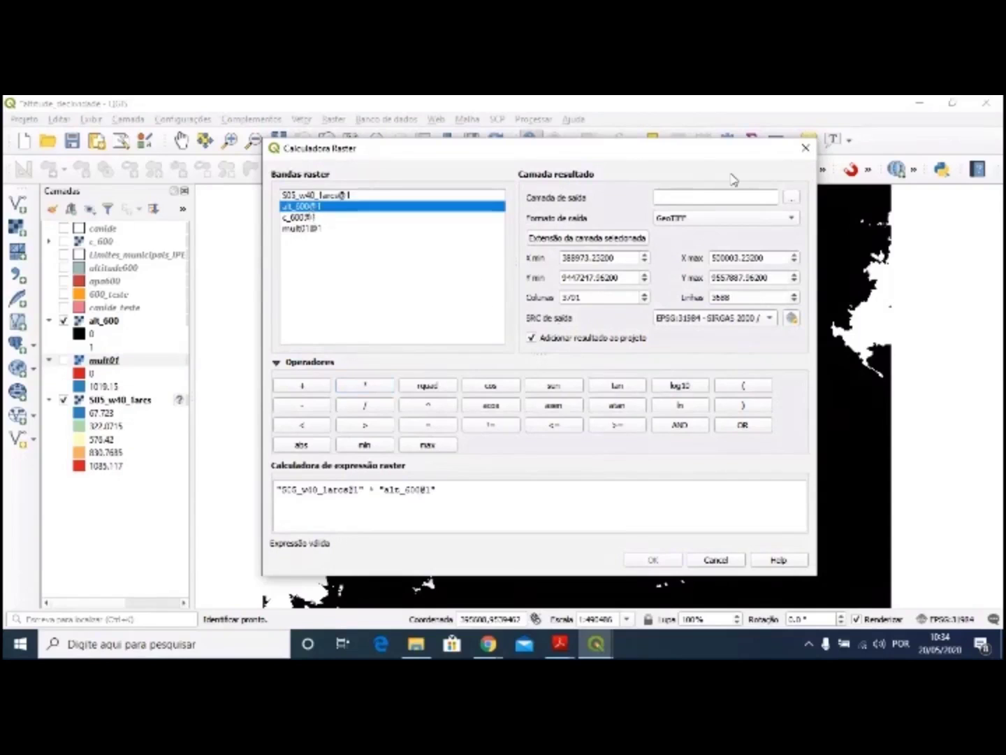
left_click(803, 152)
- Show mult01 with the canide boundary over it, hiding the alt_600 and S05_w40_1arcs rasters
left_click(64, 361)
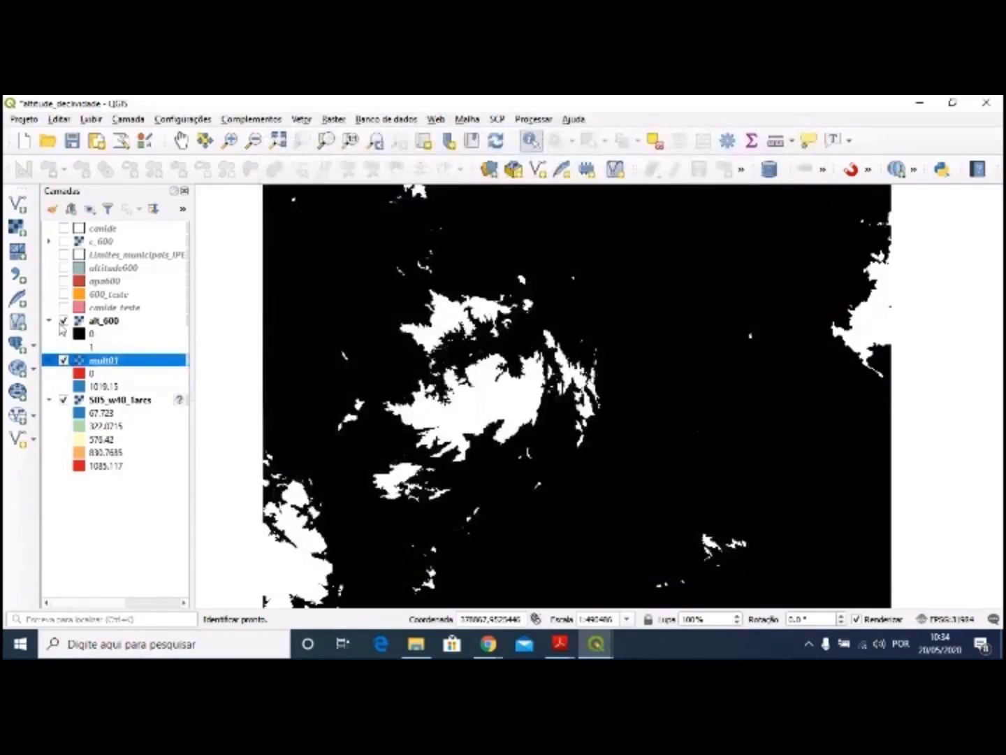
left_click(63, 321)
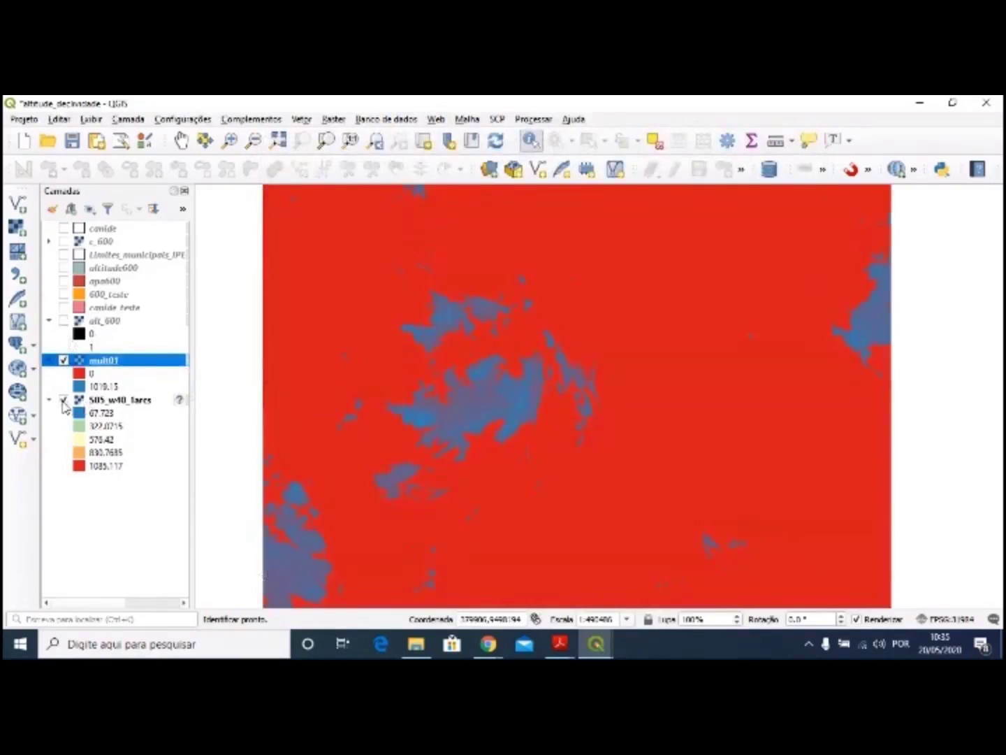
left_click(64, 400)
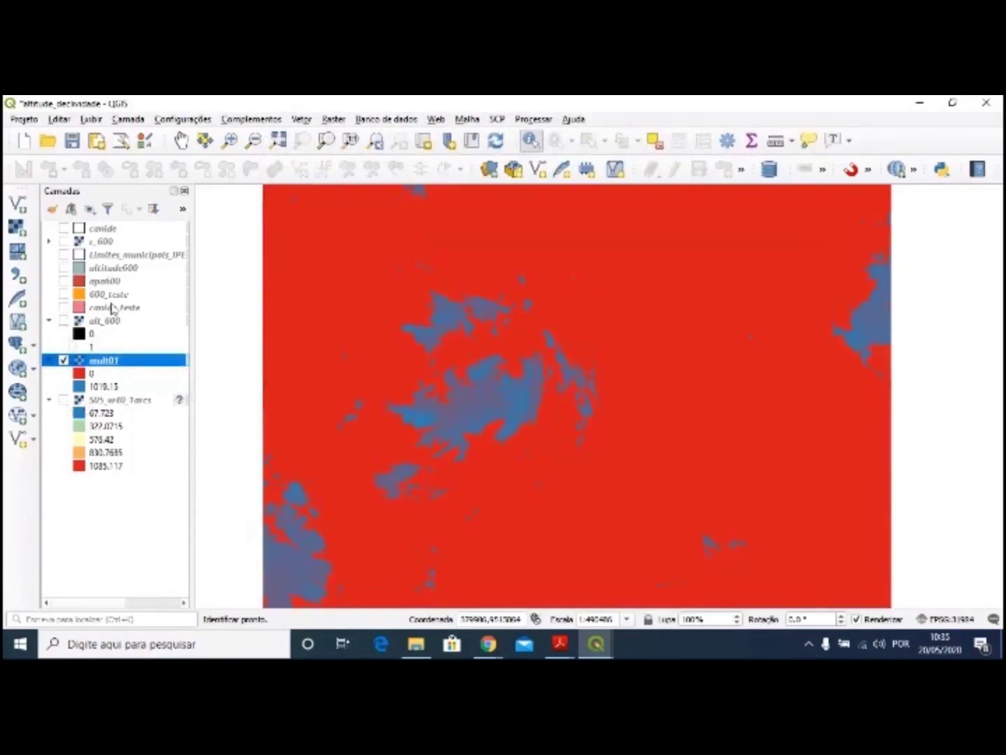
left_click(64, 228)
scroll(626, 271, "down", 1)
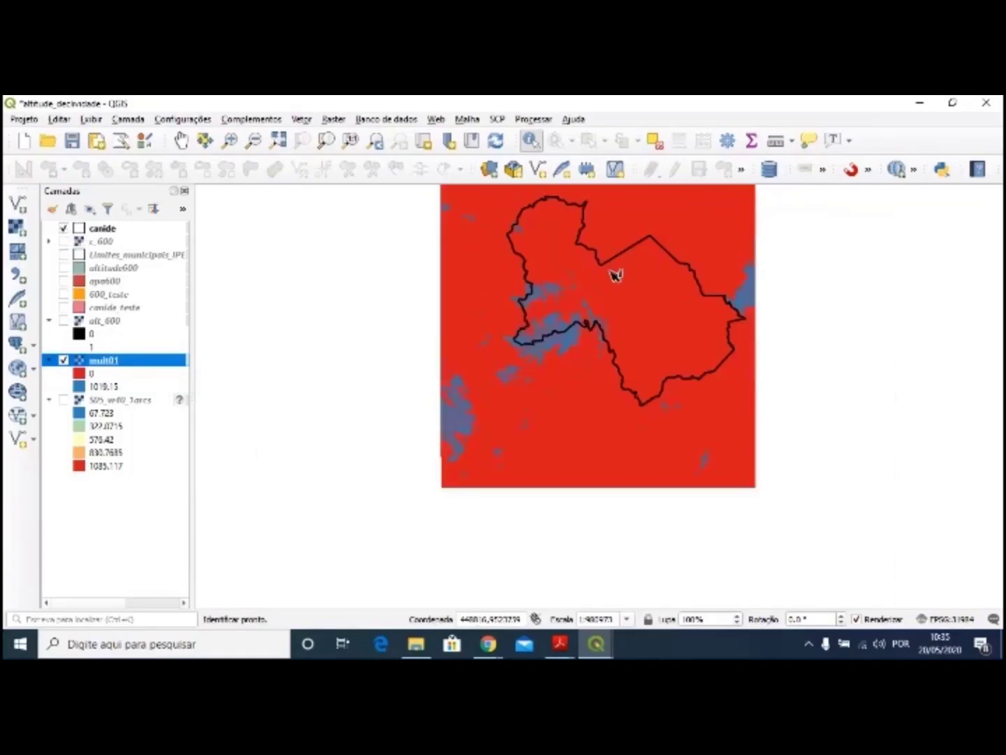
left_click_drag(668, 251, 624, 315)
scroll(607, 311, "up", 1)
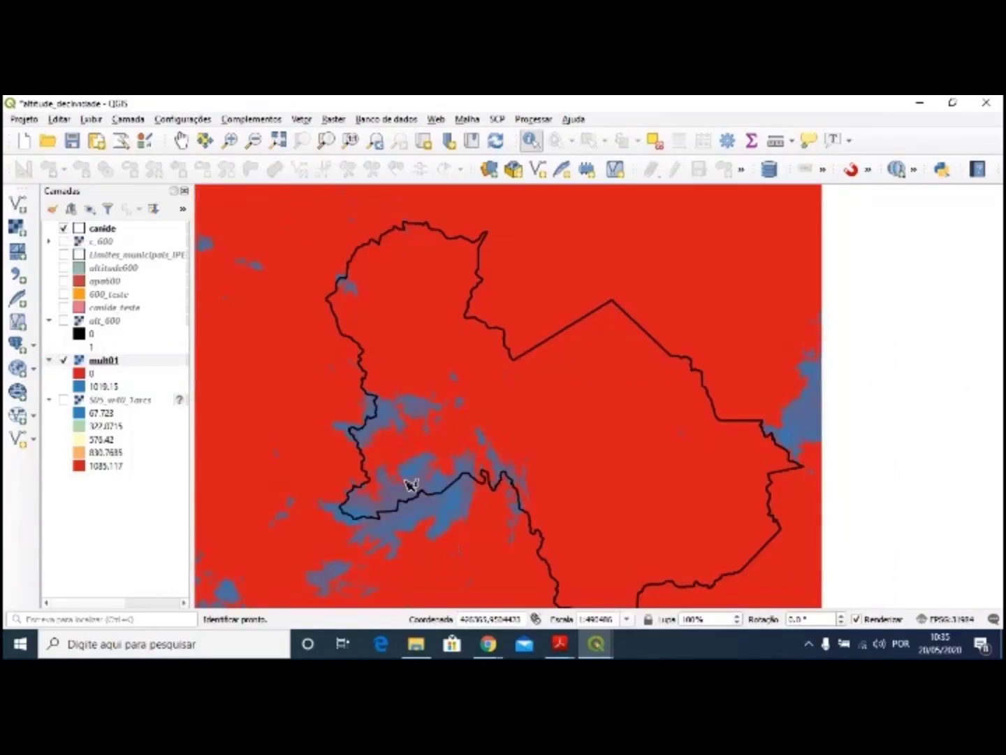
- Identify the mult01 Banda 1 pixel value in the high-elevation area near the canide boundary, and close the results
scroll(411, 485, "up", 1)
scroll(411, 485, "up", 2)
scroll(561, 332, "up", 1)
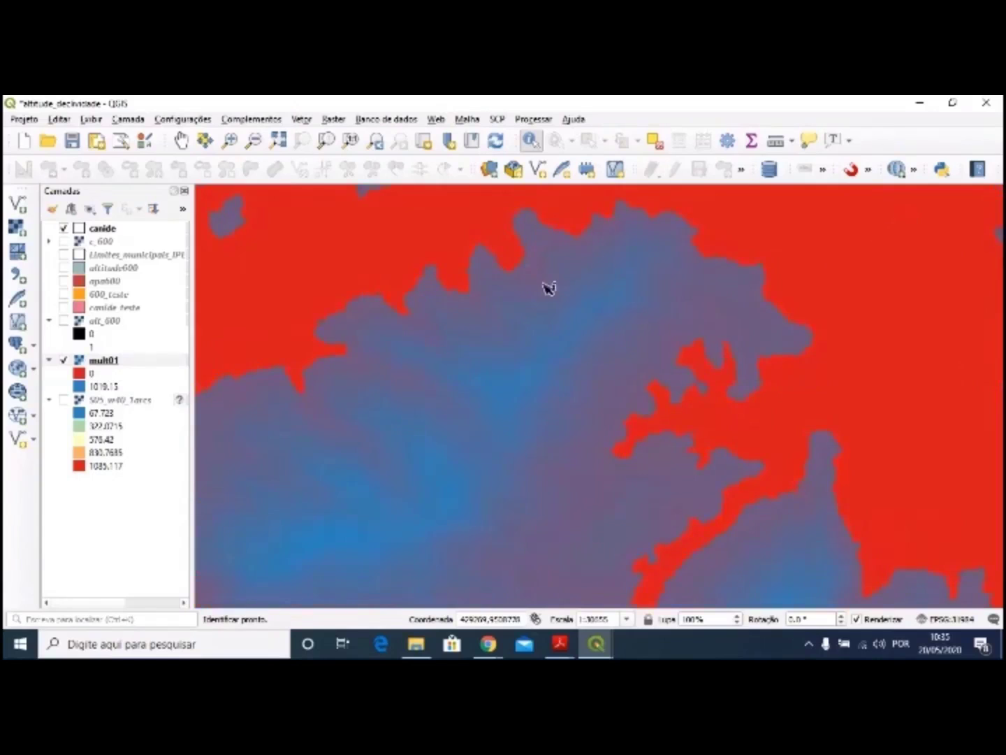
left_click(676, 306)
left_click(672, 351)
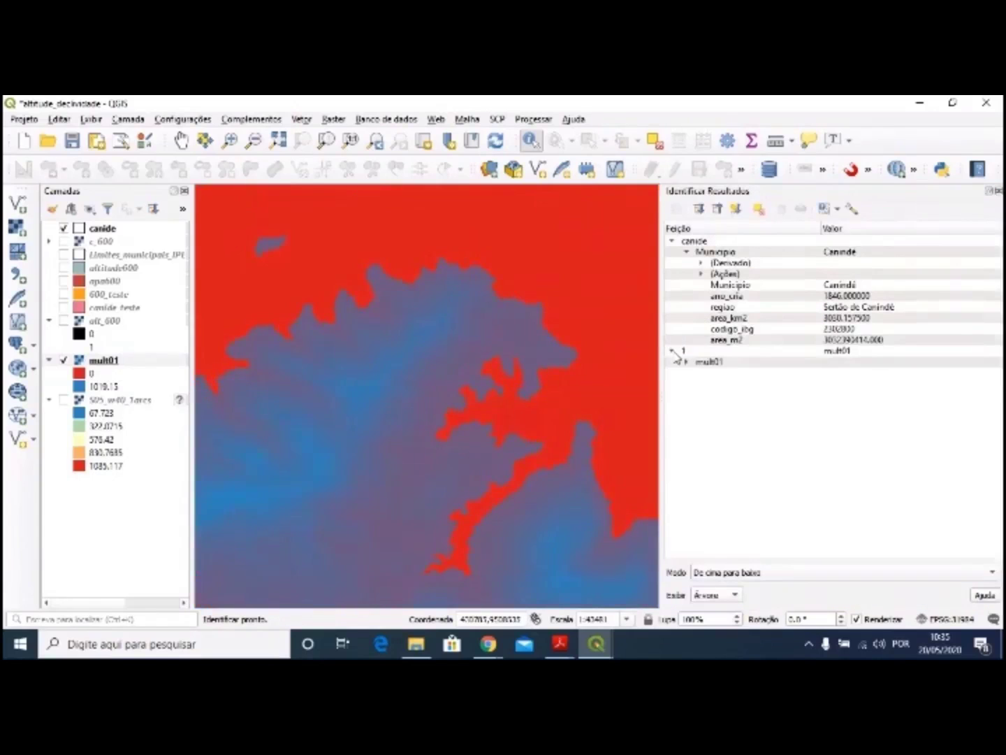
left_click(686, 362)
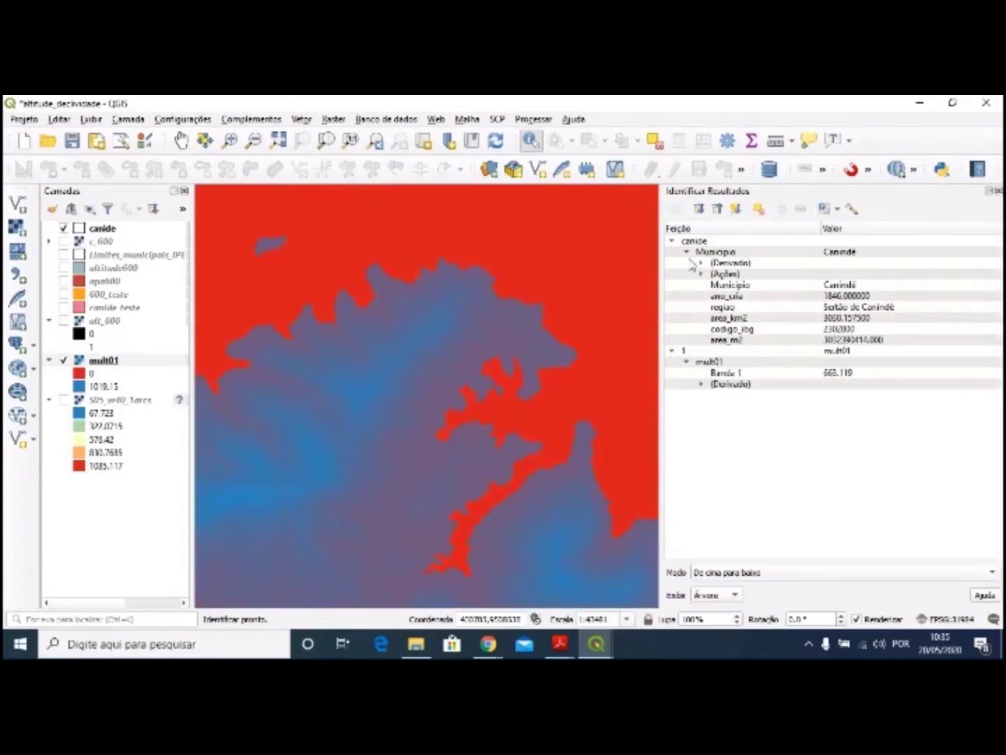
left_click(672, 242)
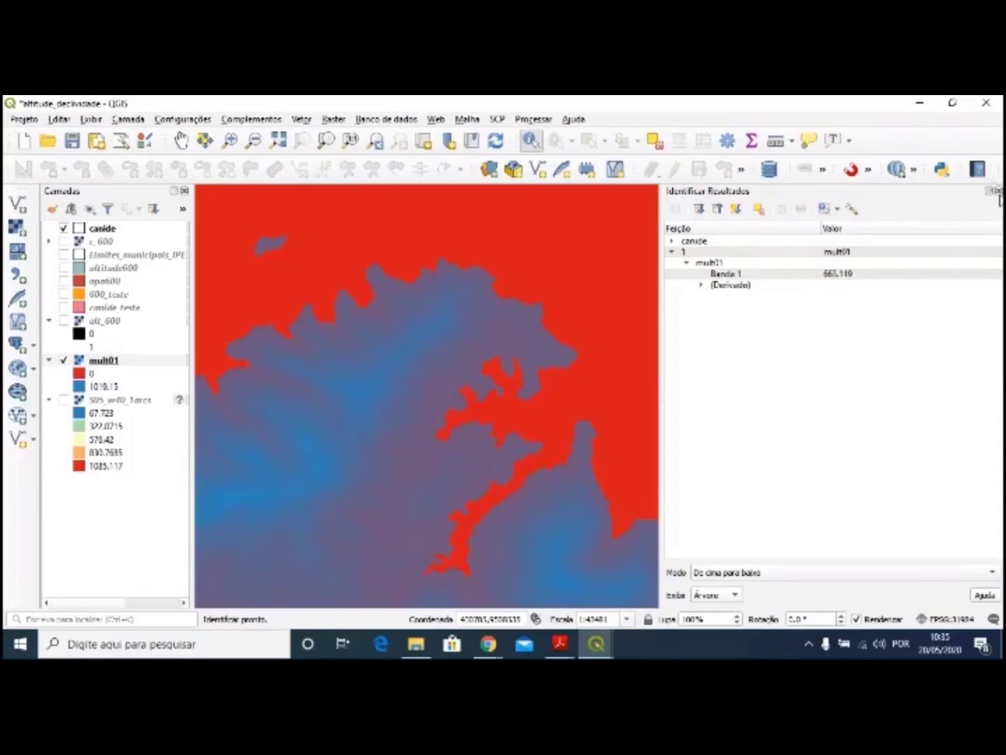
left_click(998, 192)
- Display the alt_600 raster under the canide boundary in place of mult01
scroll(632, 337, "down", 5)
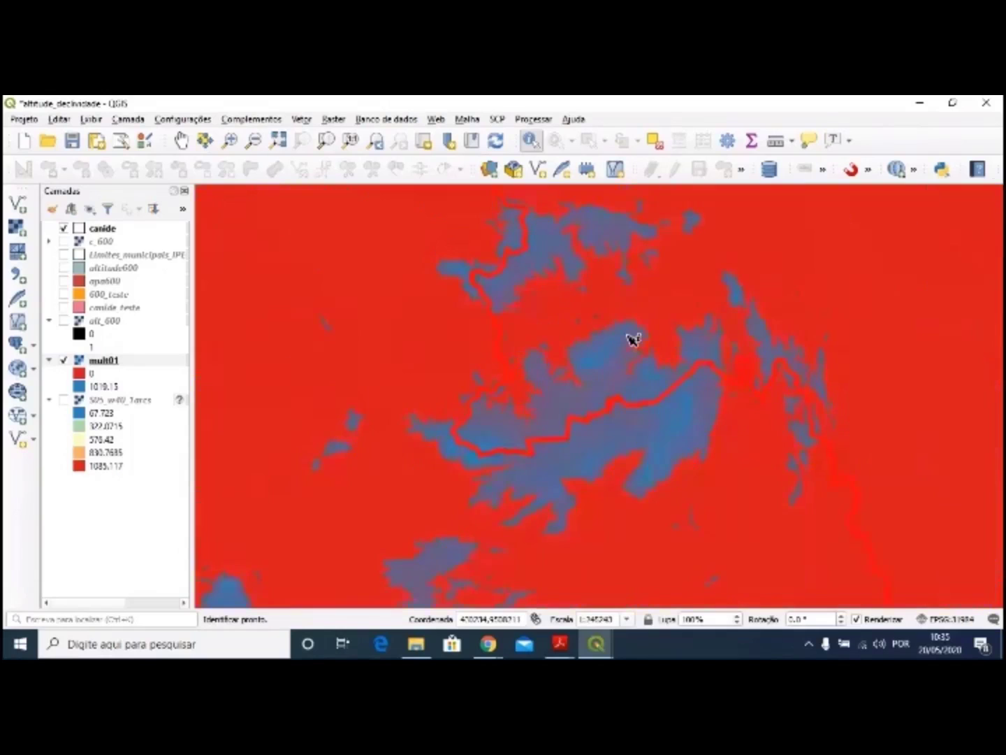
left_click_drag(784, 275, 641, 385)
scroll(584, 359, "up", 1)
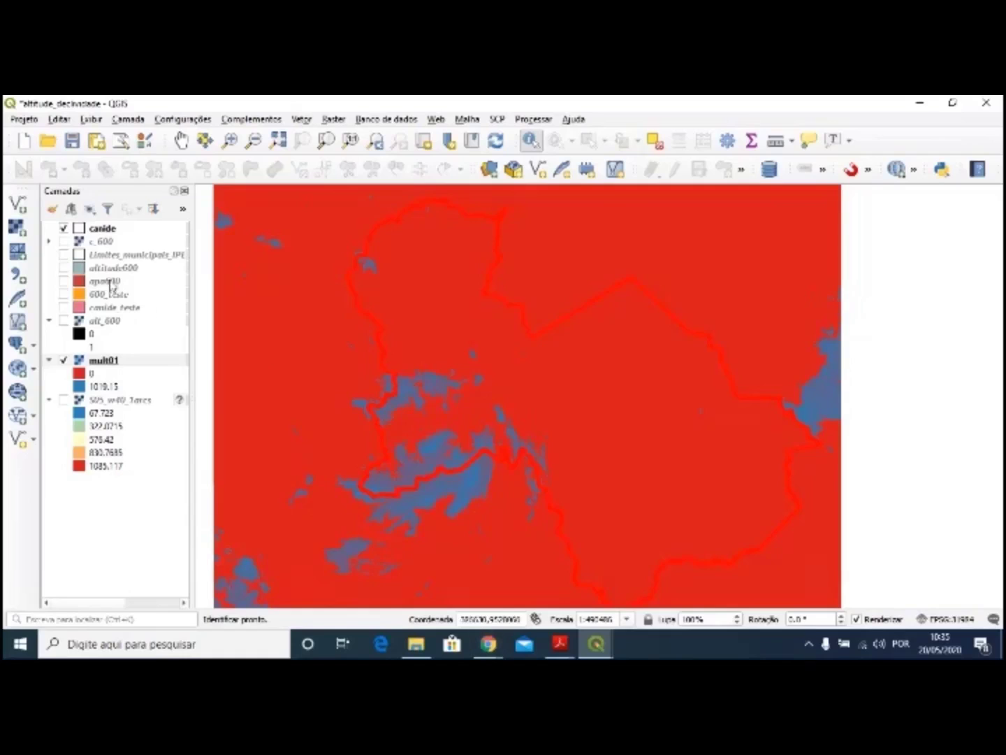
left_click(63, 230)
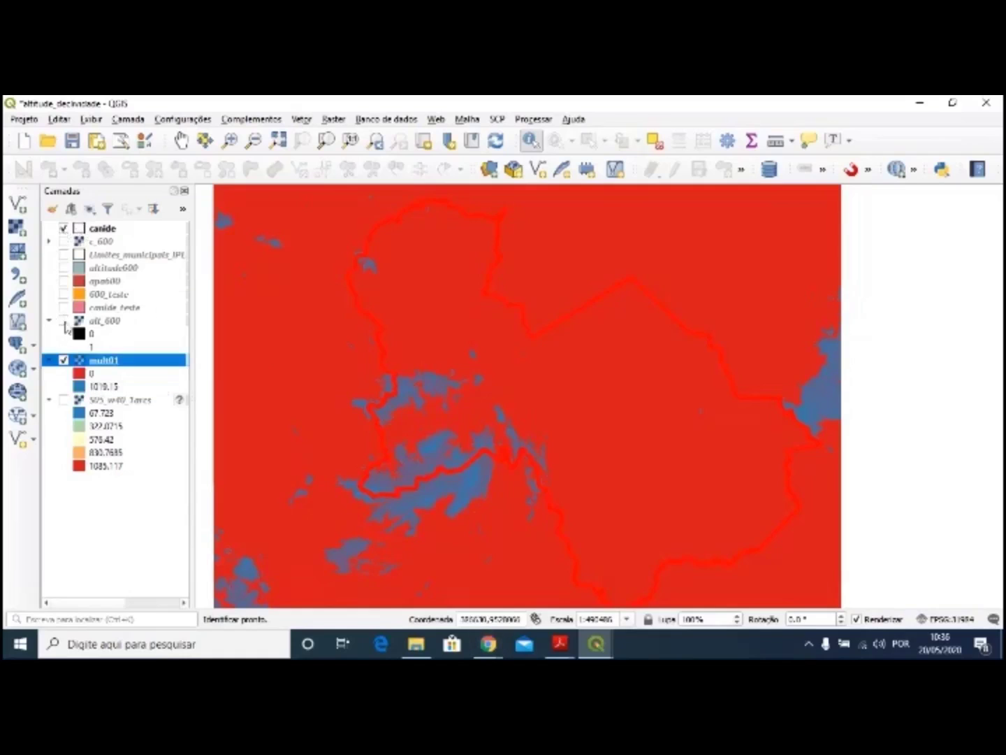
left_click(63, 320)
left_click(64, 360)
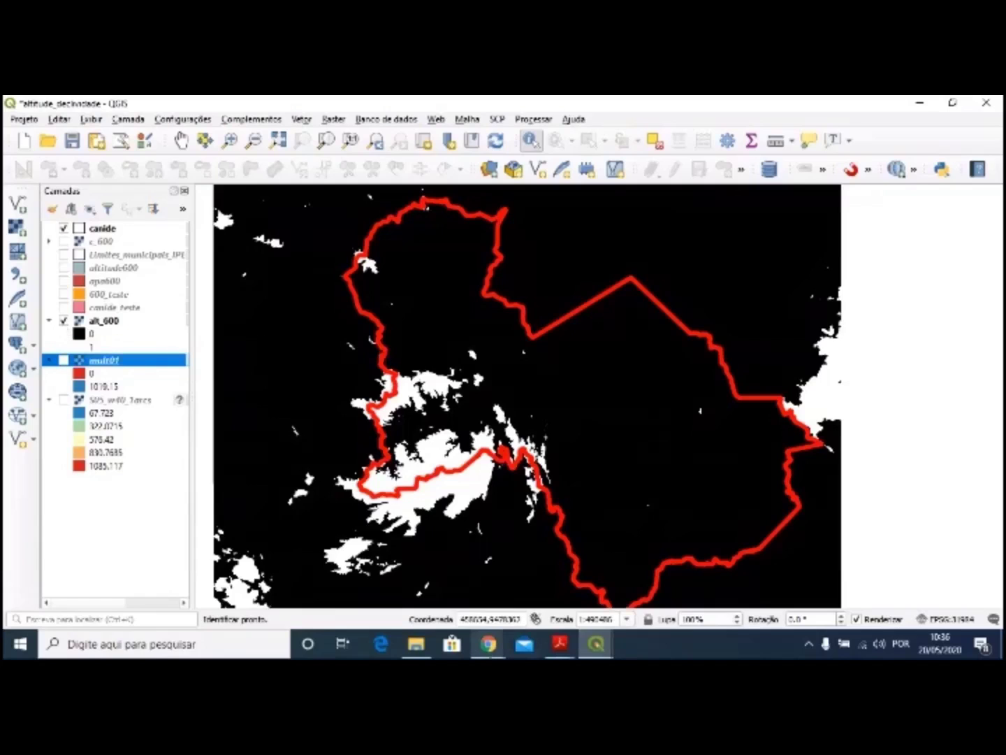
- Switch to the Mconf web conference in Chrome and open the public chat (Bate-papo público)
mouse_move(489, 644)
left_click(470, 591)
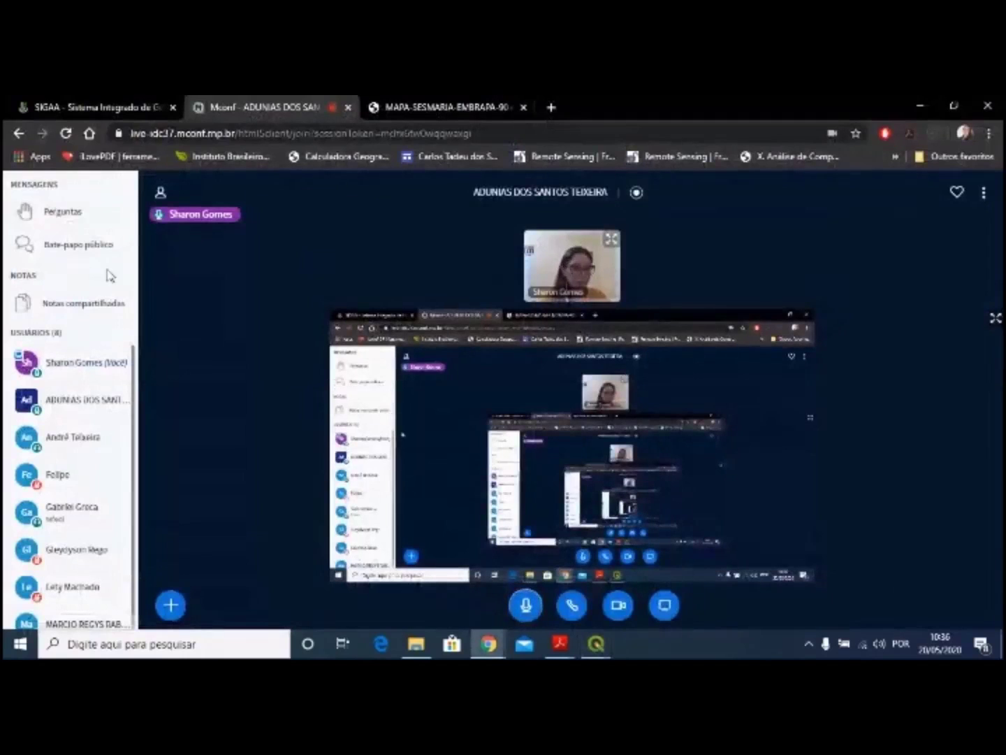
left_click(81, 242)
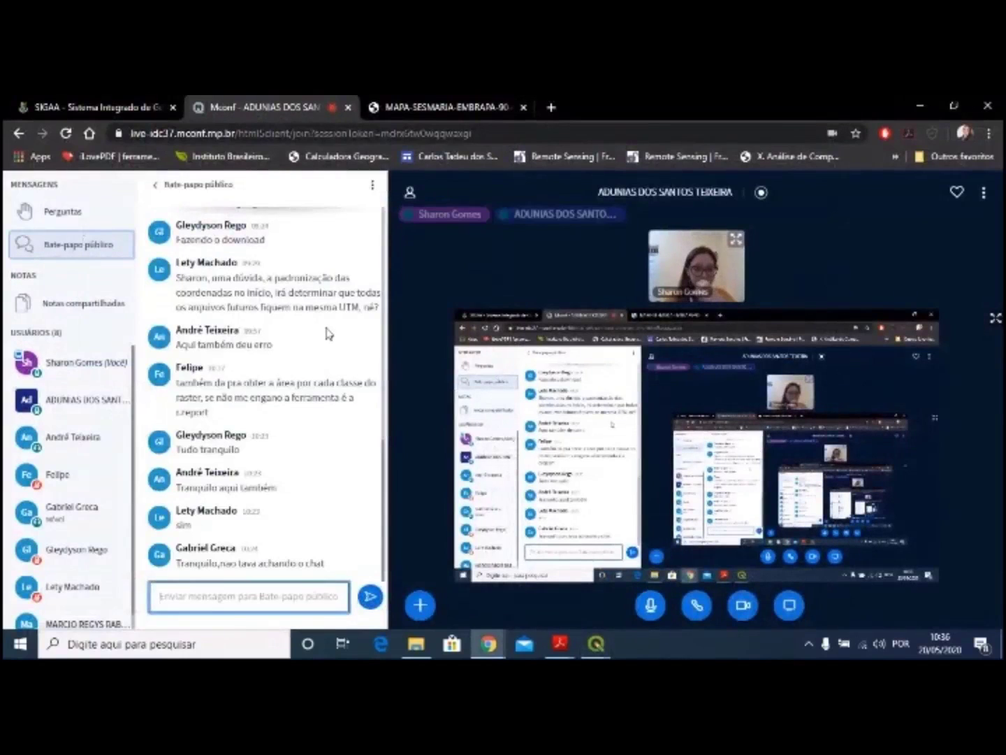
- Close the public chat and switch back to the altitude_declividade project in QGIS
left_click(191, 187)
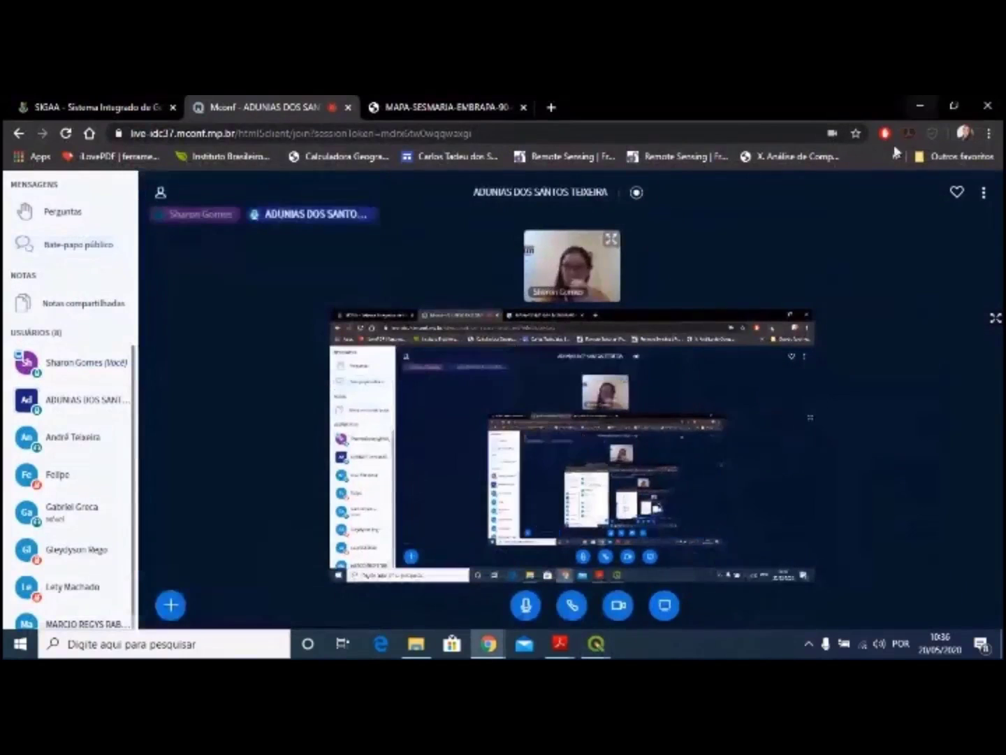
mouse_move(596, 644)
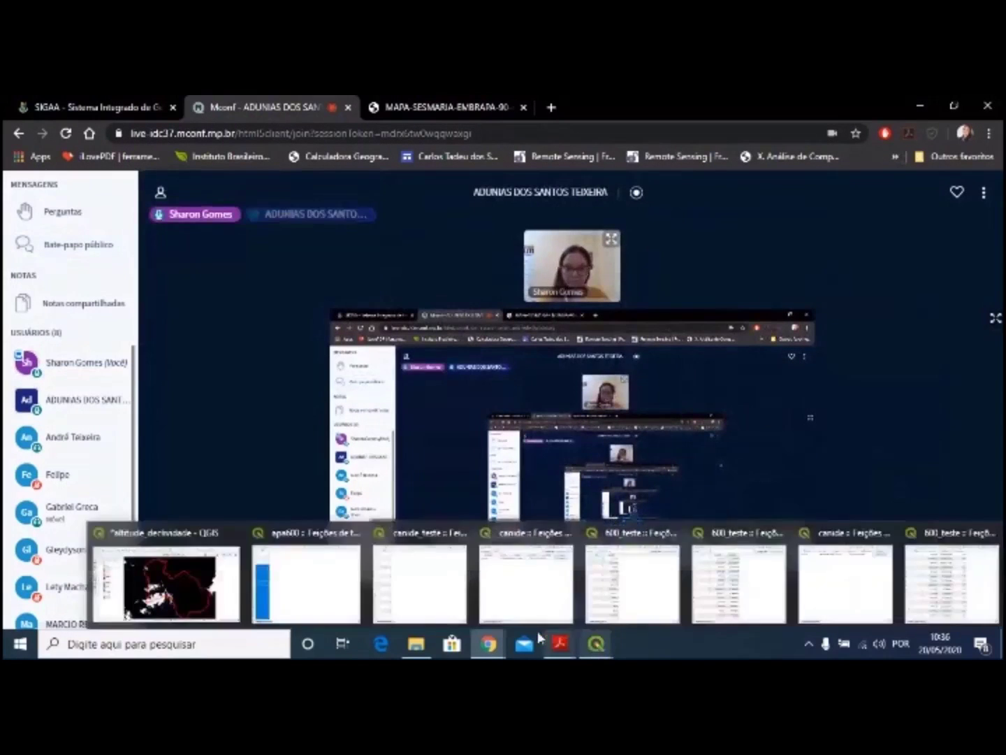
left_click(220, 580)
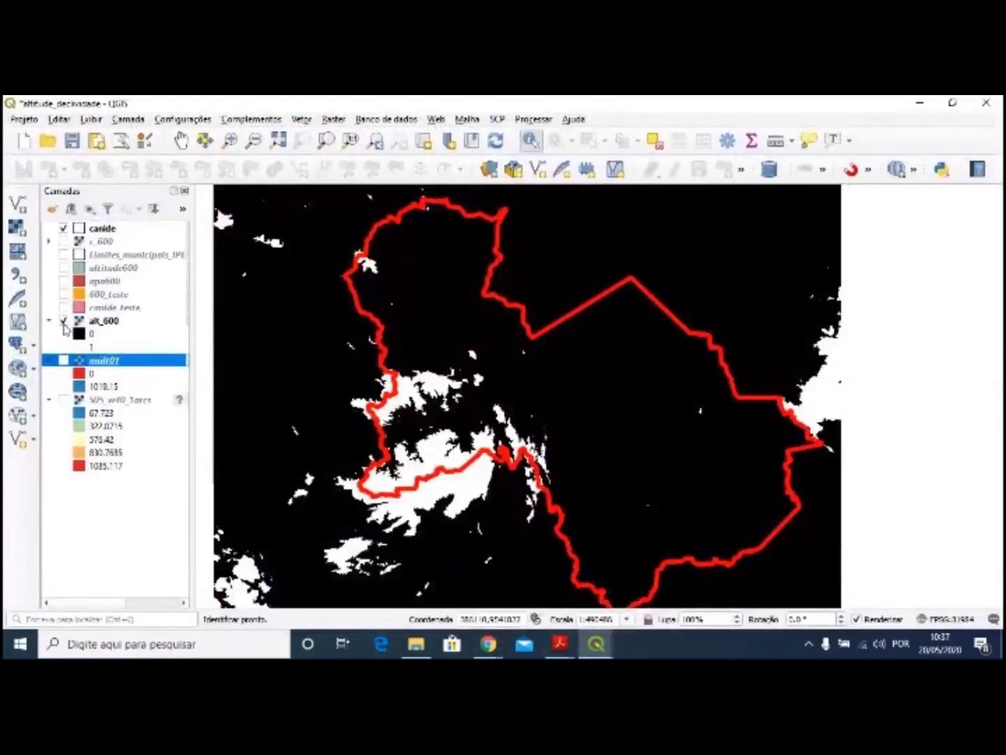
- Display only the S05_w40_1arcs raster, hiding alt_600 and the canide boundary, and collapse the alt_600 and mult01 legends
left_click(64, 321)
left_click(63, 399)
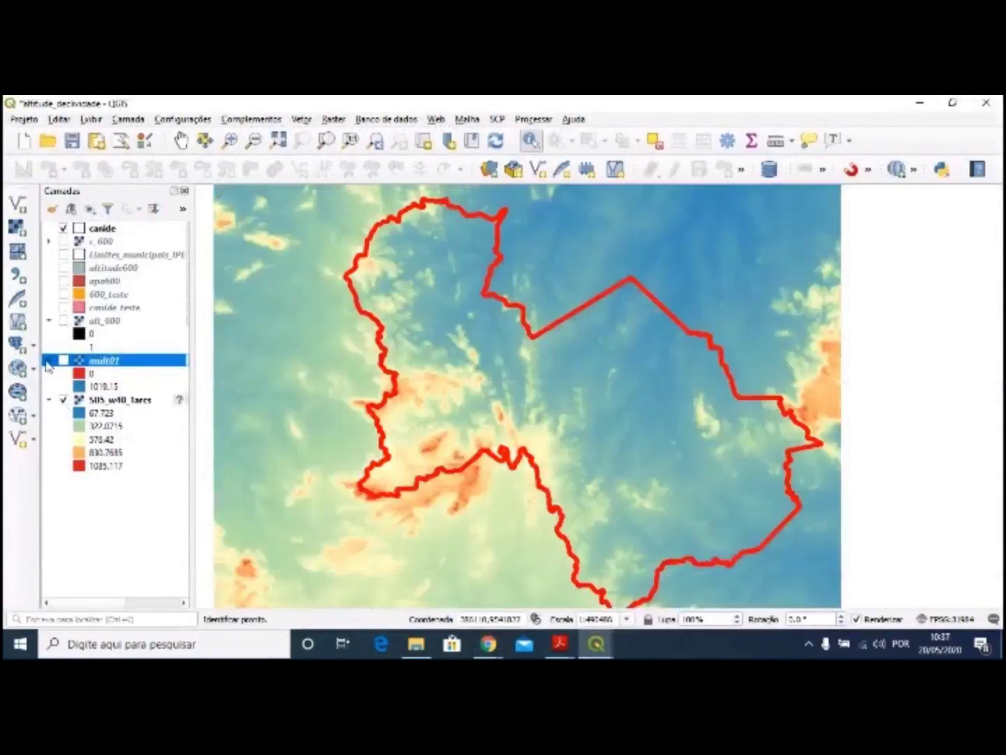
left_click(48, 360)
left_click(48, 320)
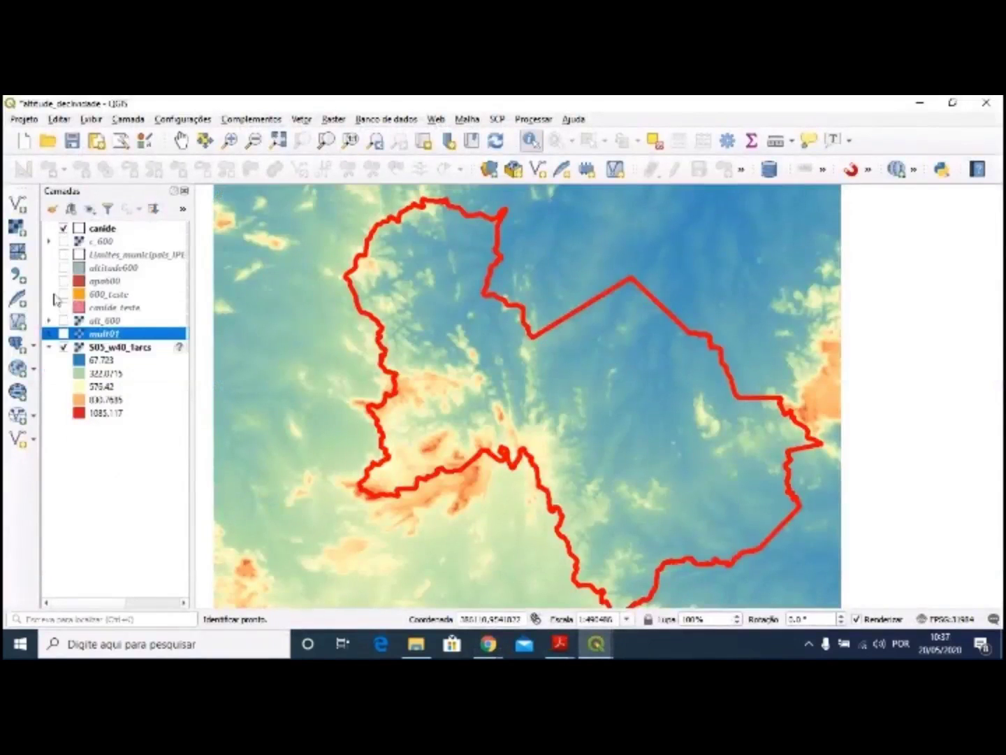
left_click(63, 228)
- Examine the S05_w40_1arcs elevation raster, briefly overlaying the c_600 raster for comparison
left_click(180, 139)
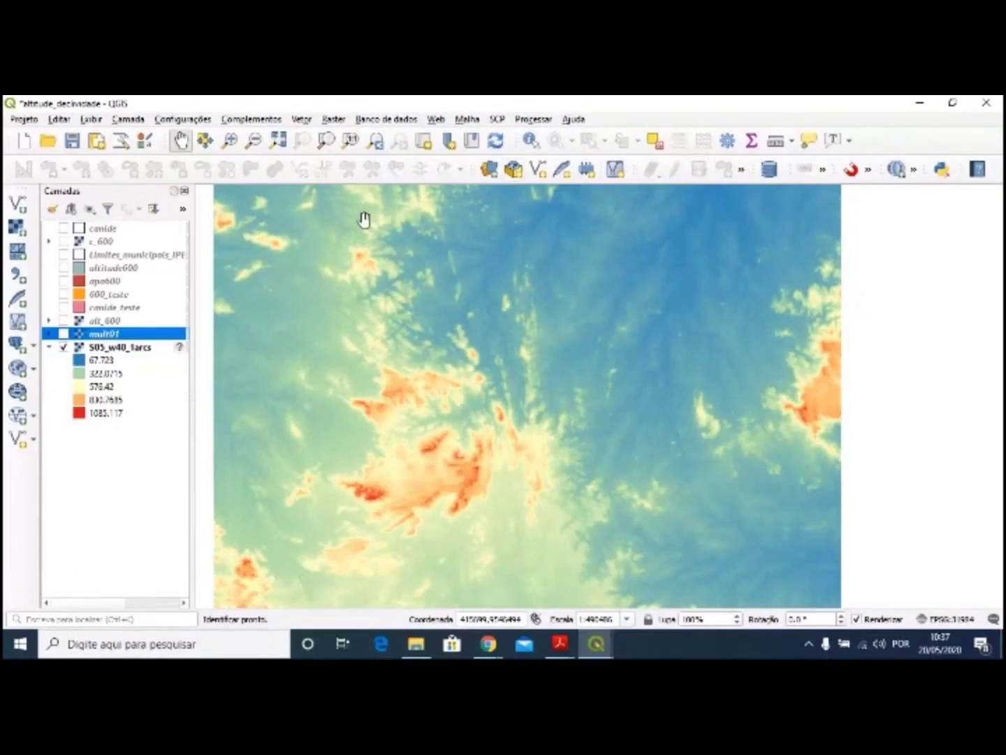
scroll(364, 219, "down", 1)
left_click_drag(419, 241, 531, 301)
scroll(725, 333, "up", 1)
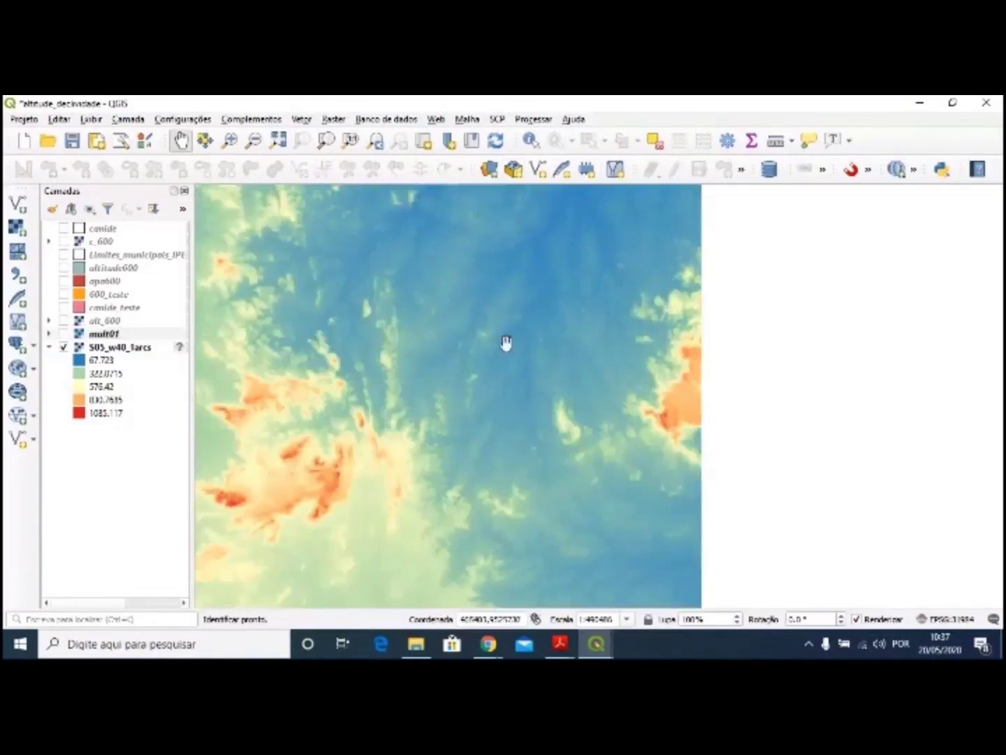
left_click_drag(505, 343, 575, 332)
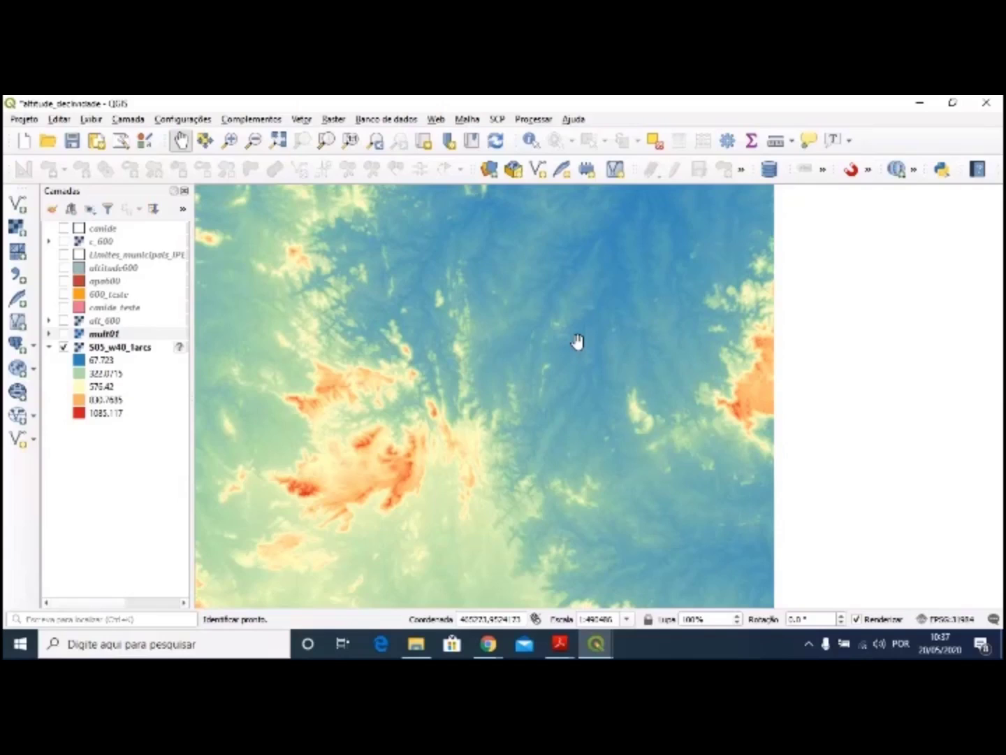
left_click_drag(577, 341, 641, 345)
left_click_drag(574, 390, 593, 381)
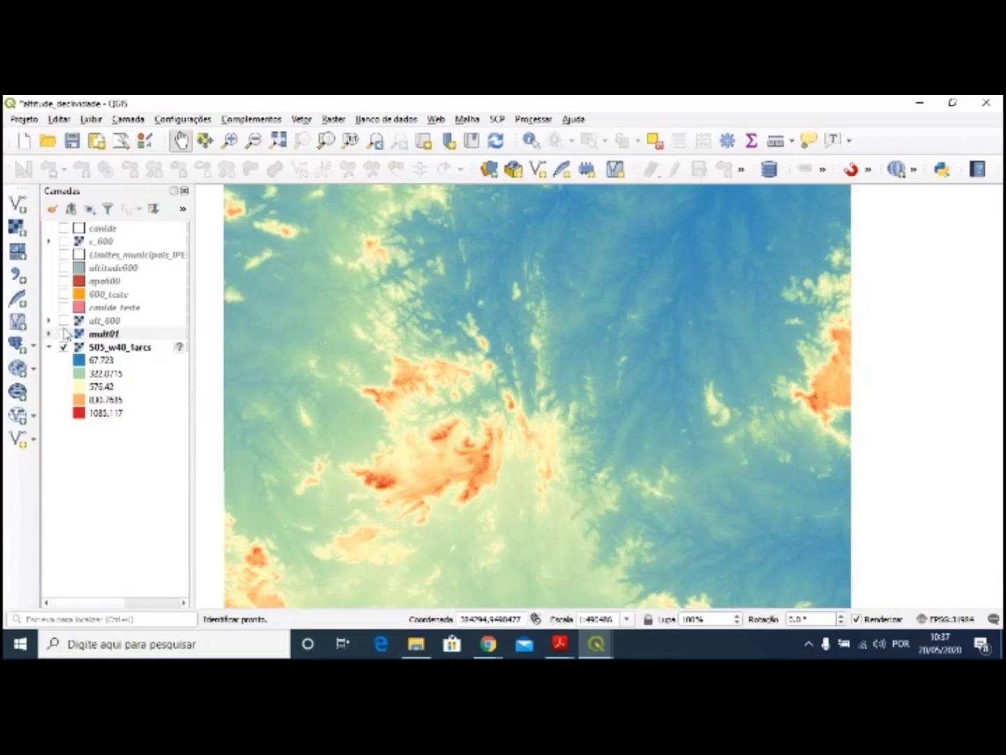
left_click(64, 242)
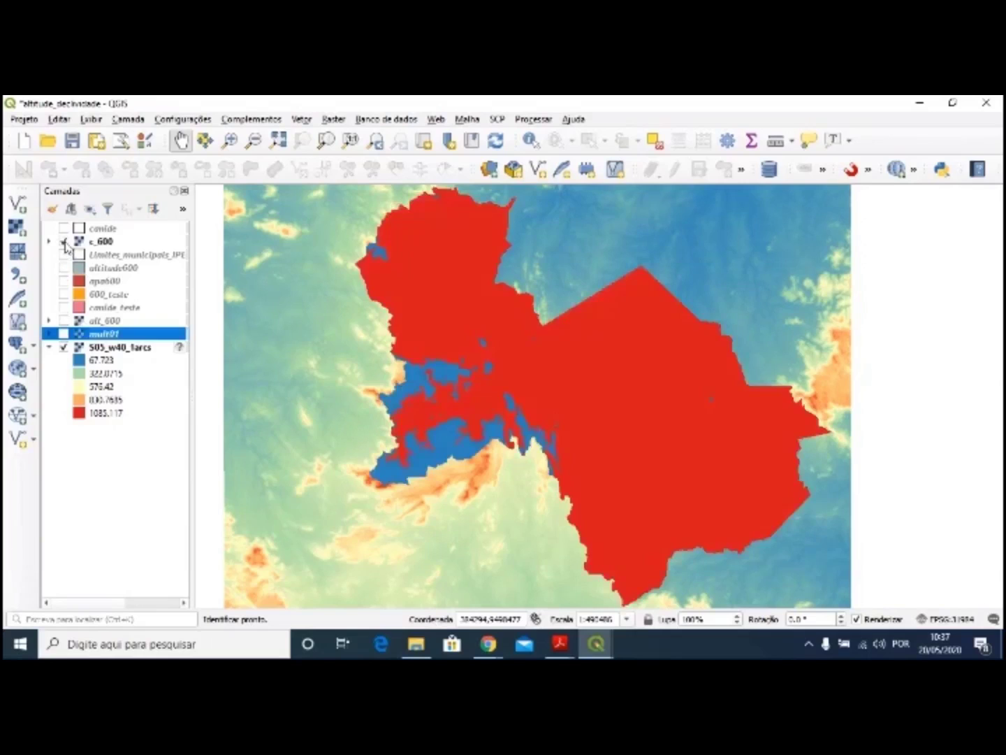
left_click(64, 243)
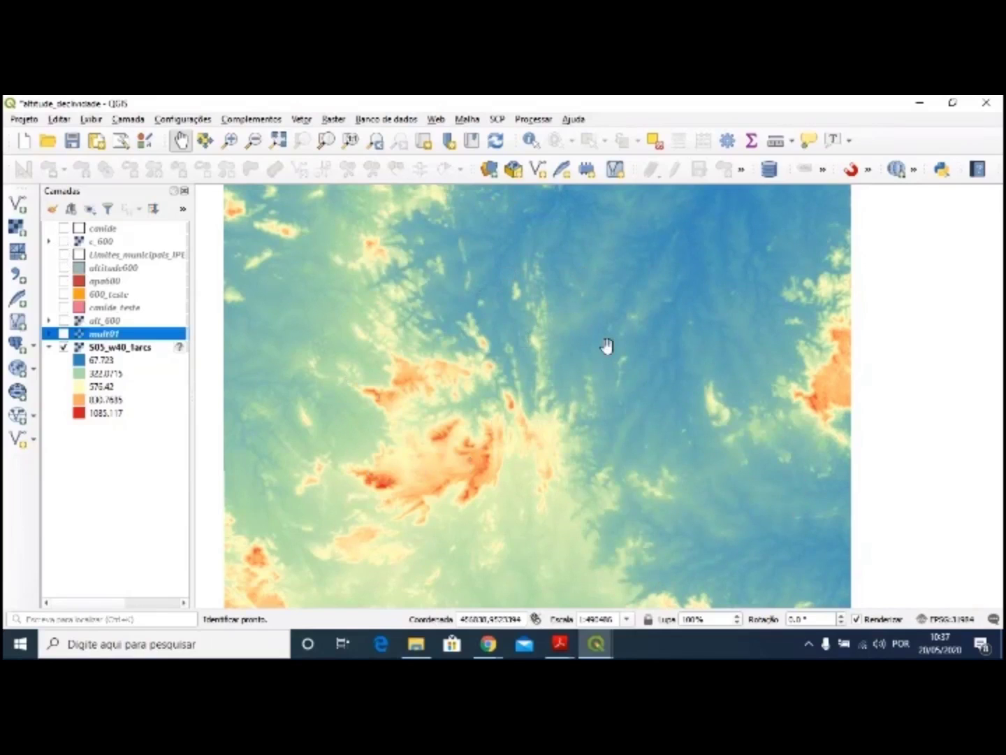
left_click_drag(606, 348, 625, 368)
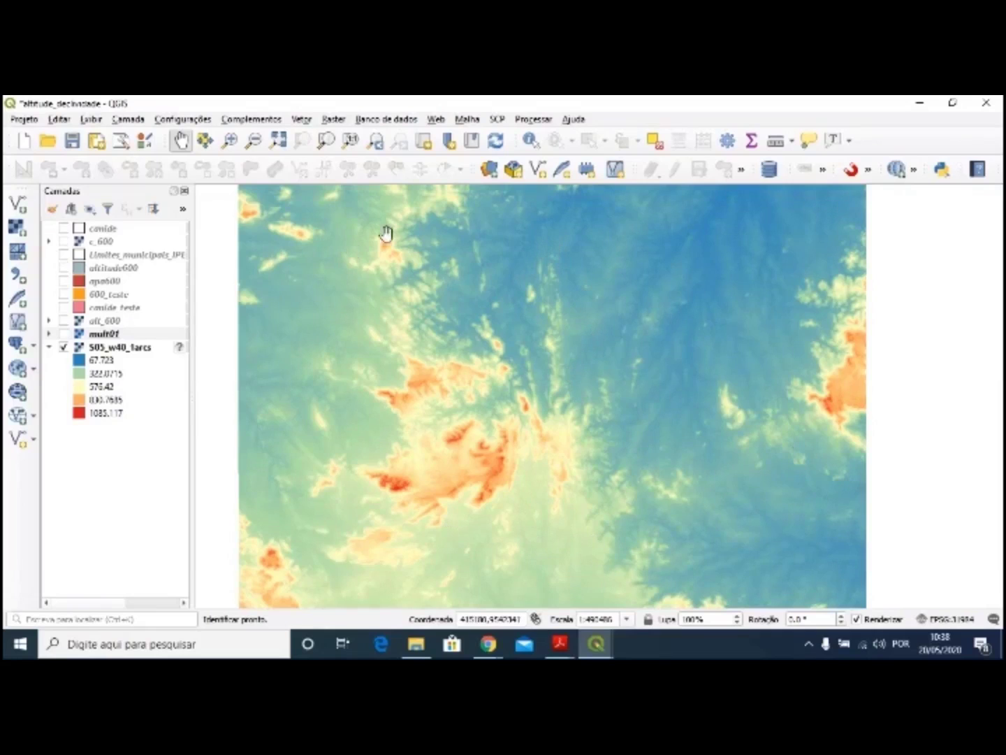
left_click(333, 120)
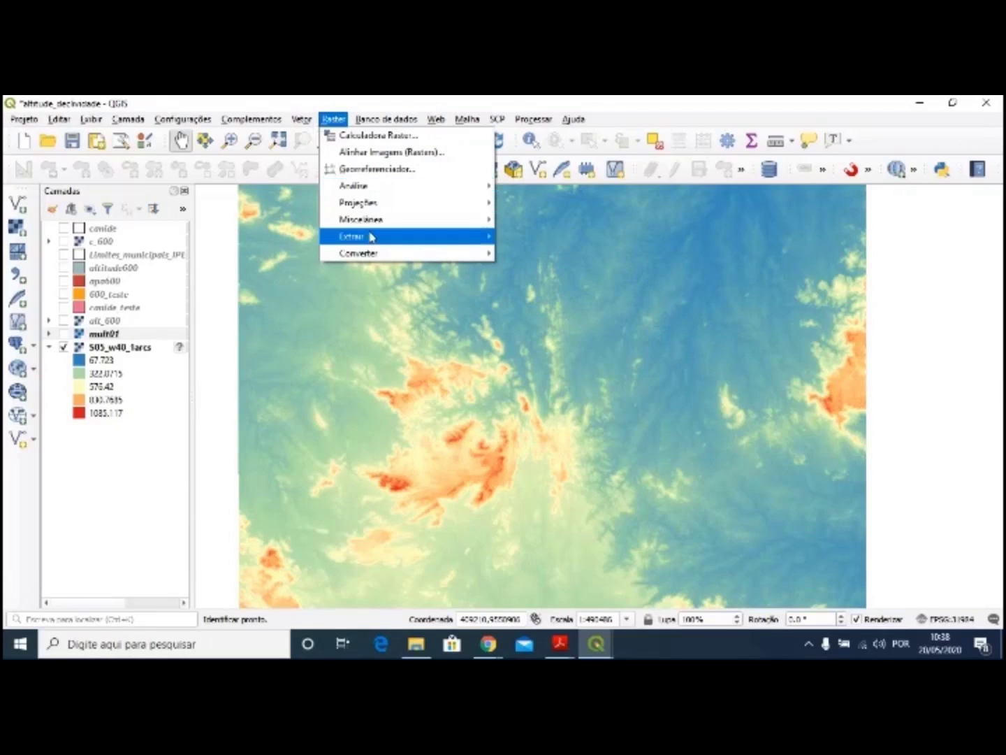
mouse_move(370, 236)
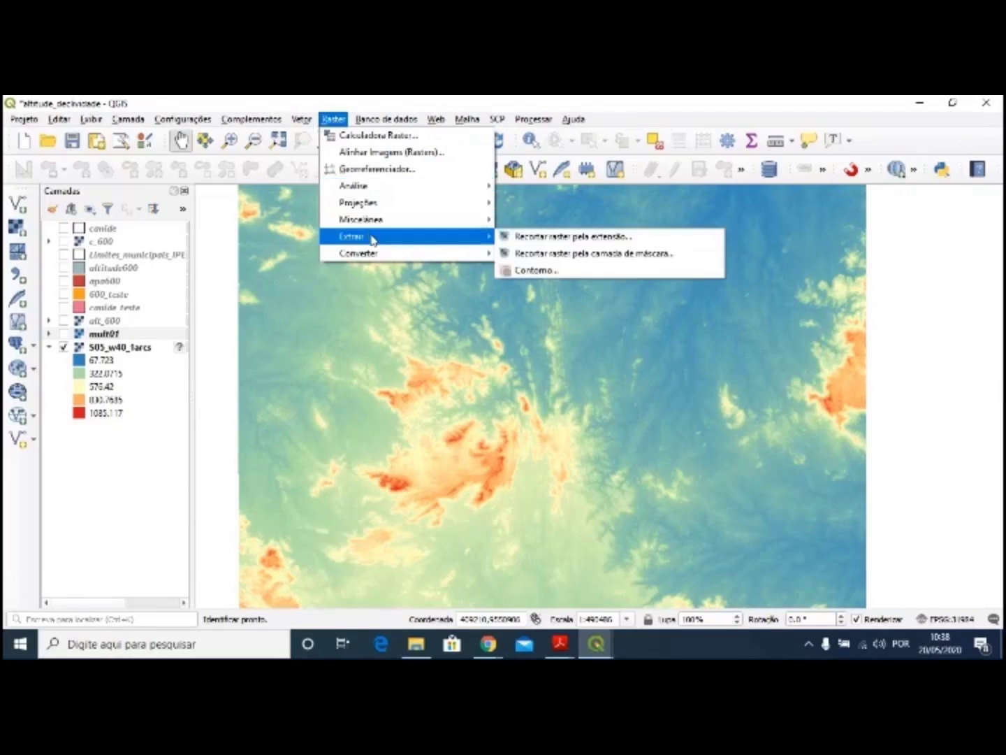
left_click(612, 262)
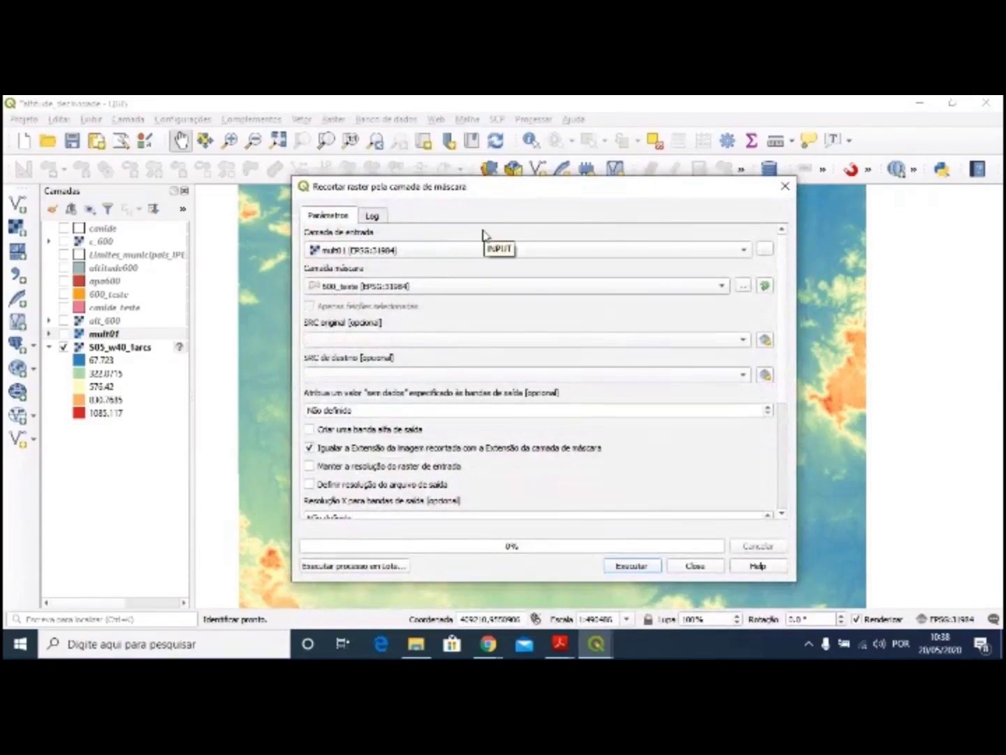
left_click(784, 189)
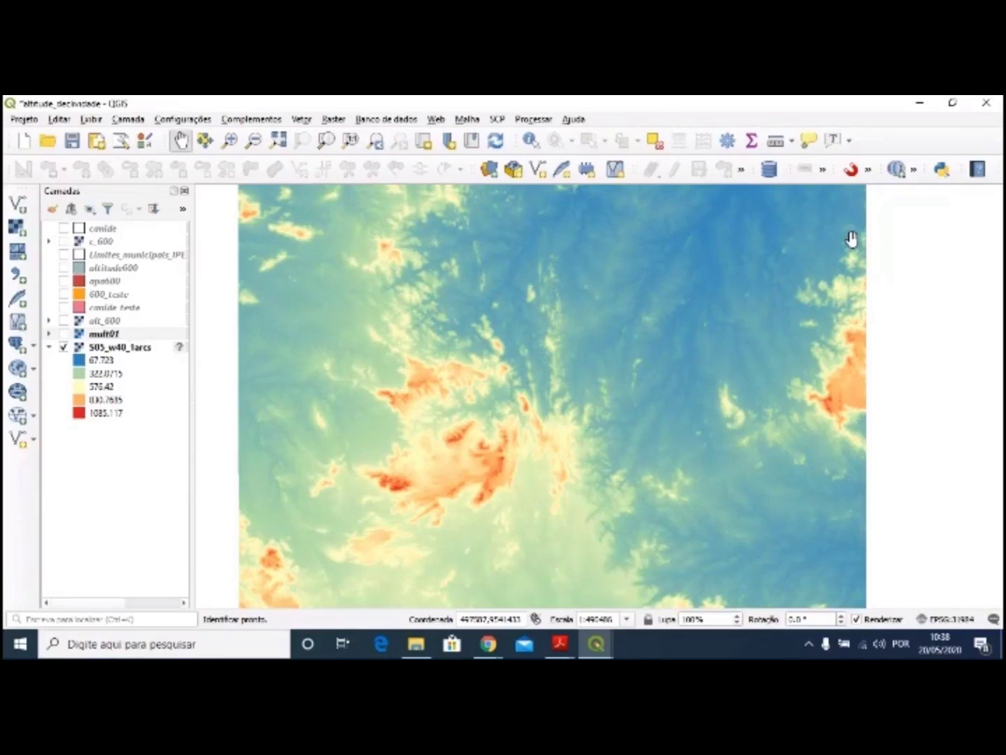
- Show the canide boundary over the S05_w40_1arcs raster and make canide the active layer
left_click(557, 334)
left_click(63, 229)
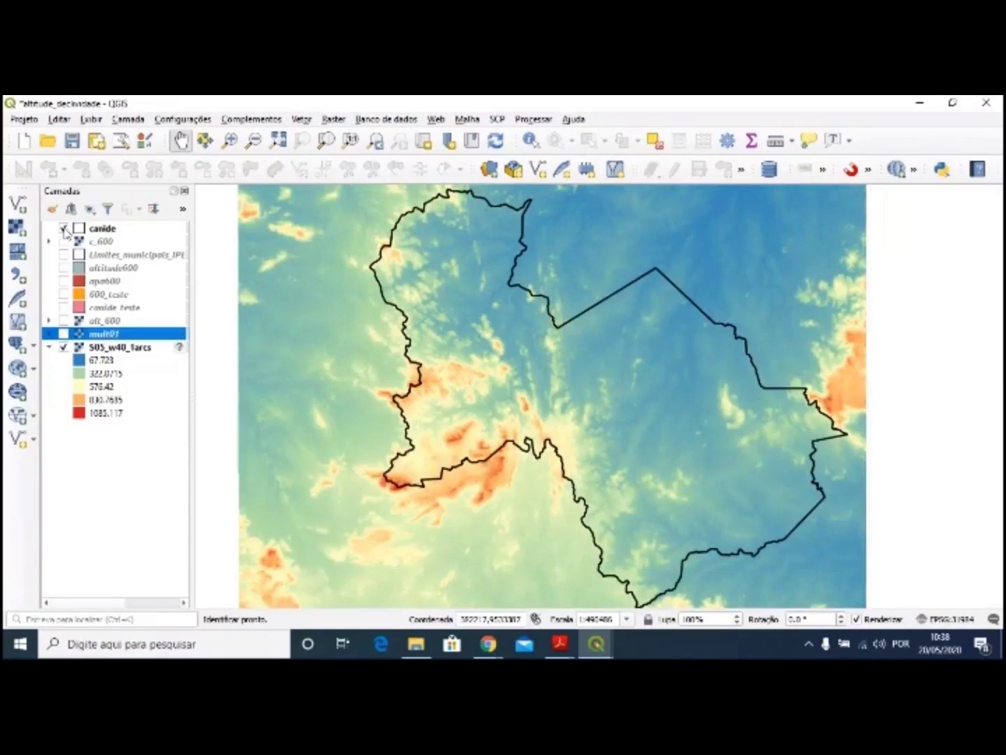
left_click(65, 229)
left_click(982, 194)
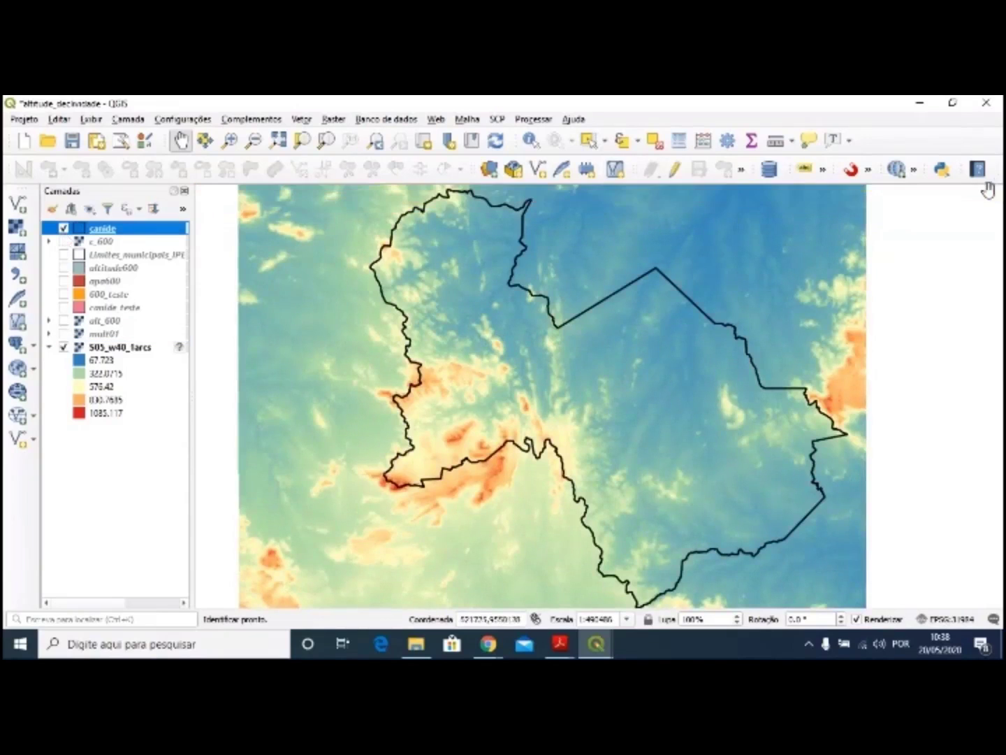
- Set up a raster clip by mask layer with S05_w40_1arcs as the input and canide as the mask
left_click(333, 120)
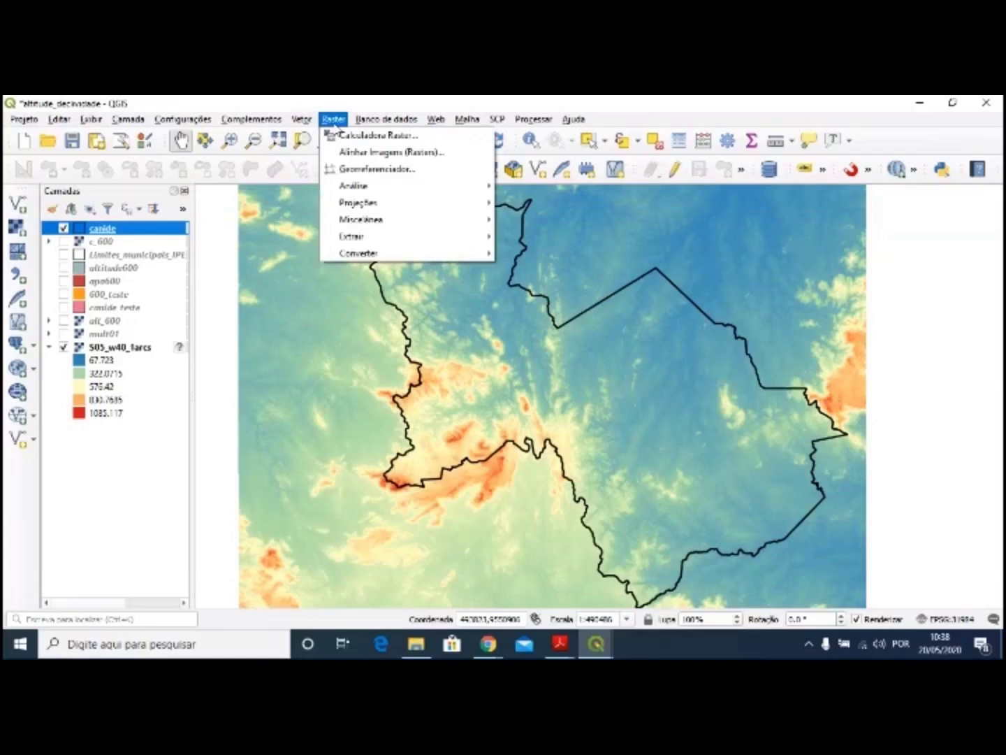
mouse_move(399, 239)
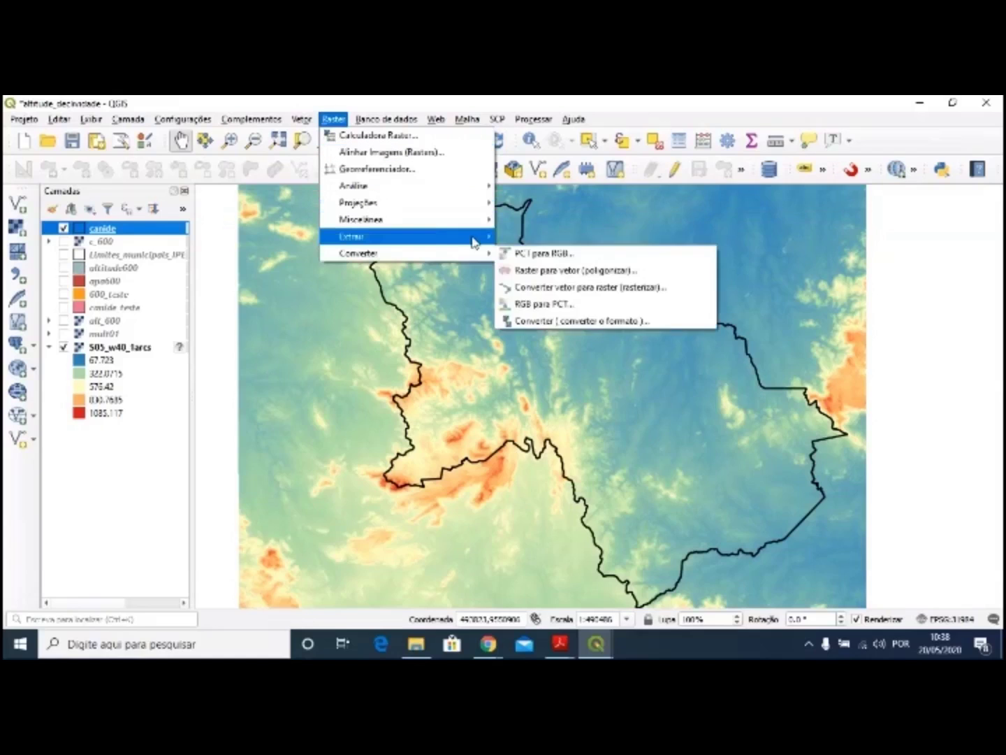
mouse_move(473, 242)
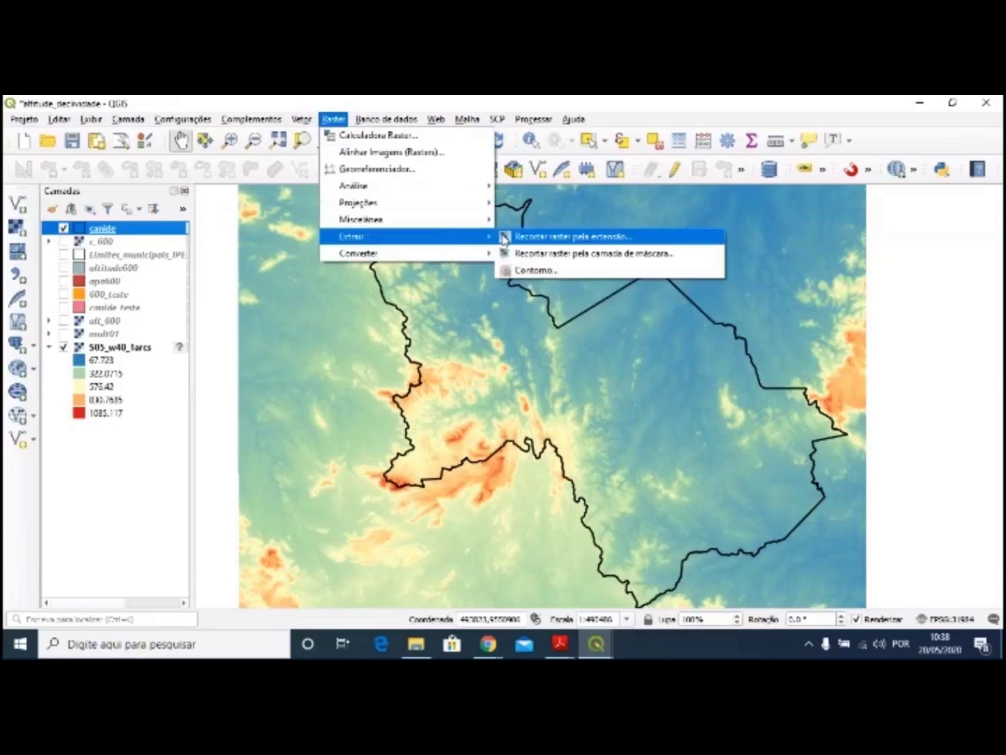
left_click(618, 261)
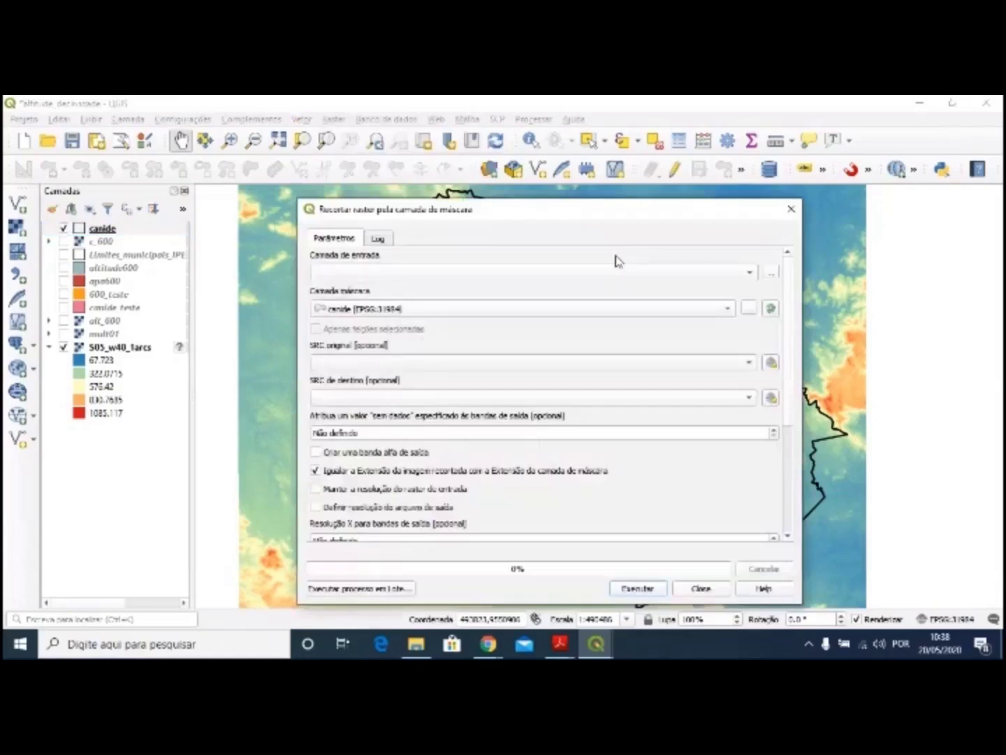
left_click(406, 273)
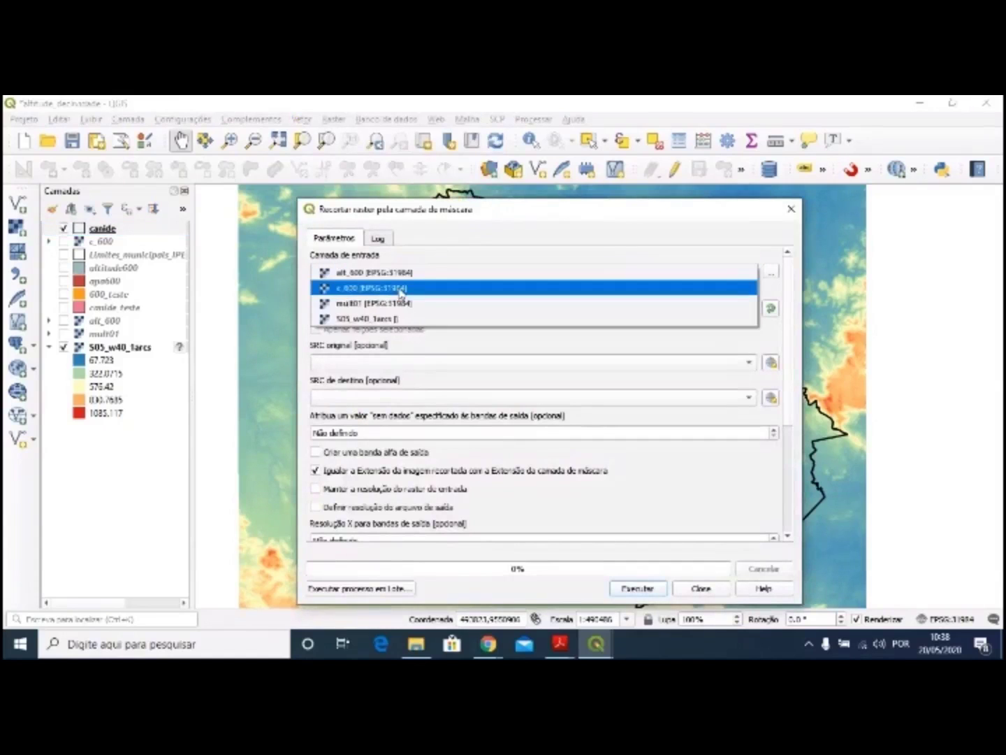
left_click(365, 320)
left_click(342, 311)
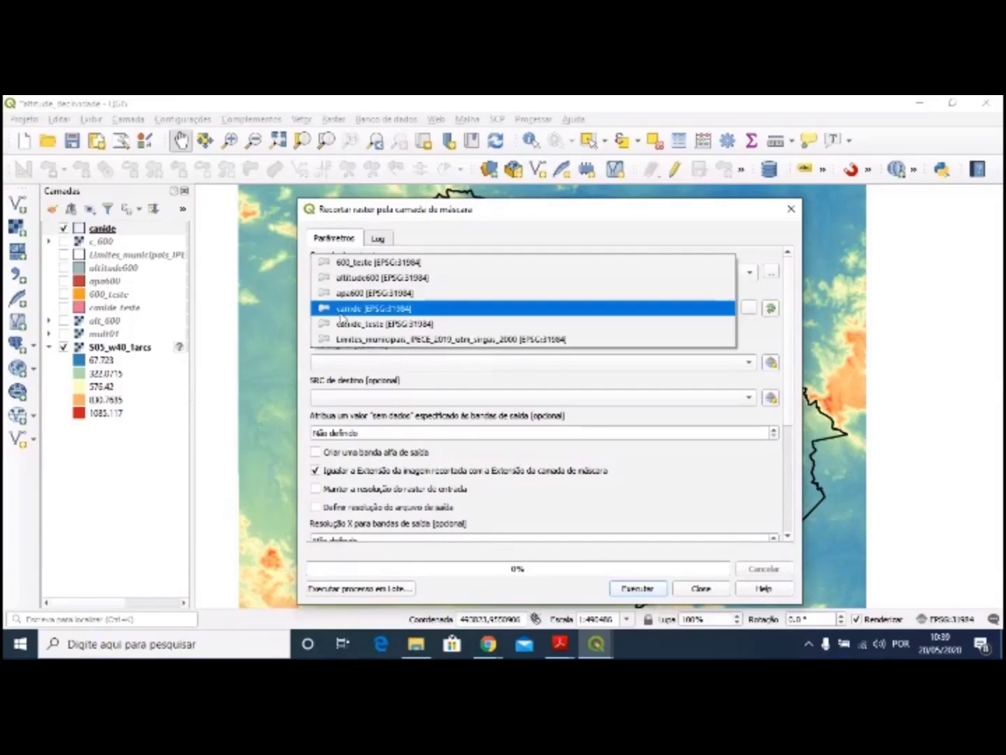
left_click(342, 316)
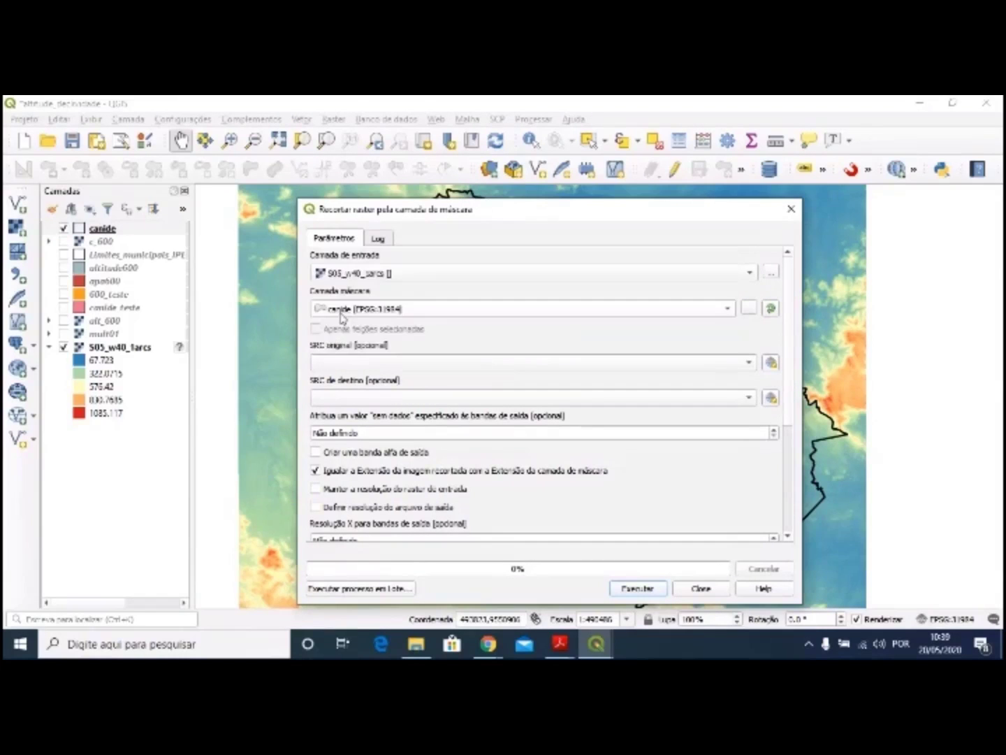
- Set both the source and target SRC of the clip to the project's EPSG:31984 - SIRGAS 2000 / UTM zone 24S
left_click(536, 362)
left_click(535, 377)
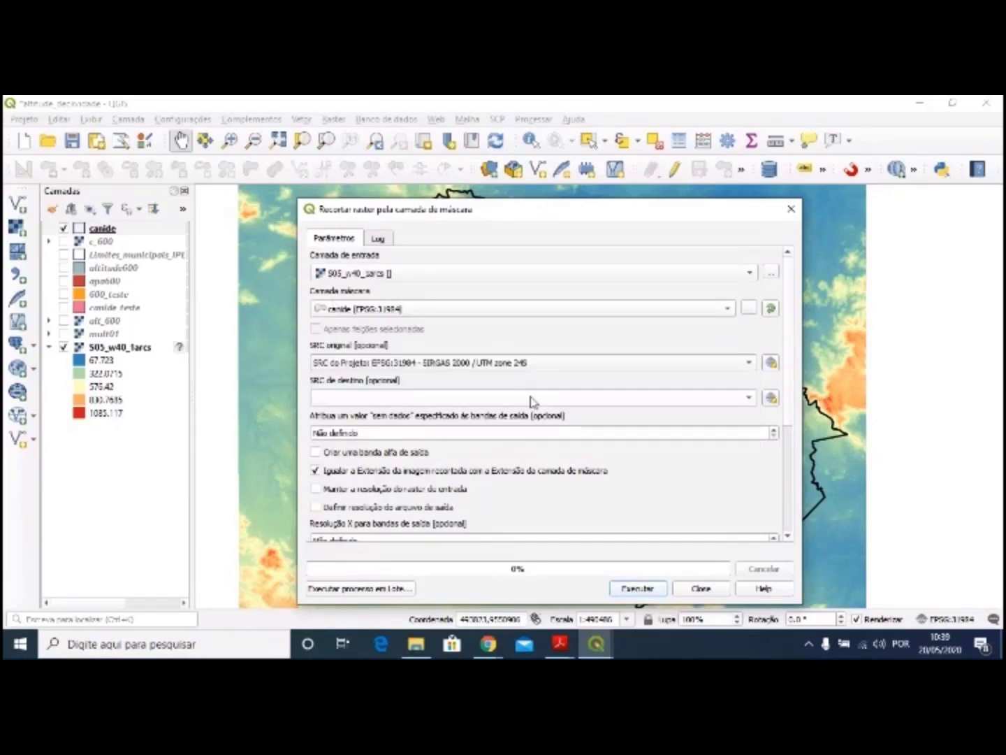
left_click(532, 398)
left_click(532, 413)
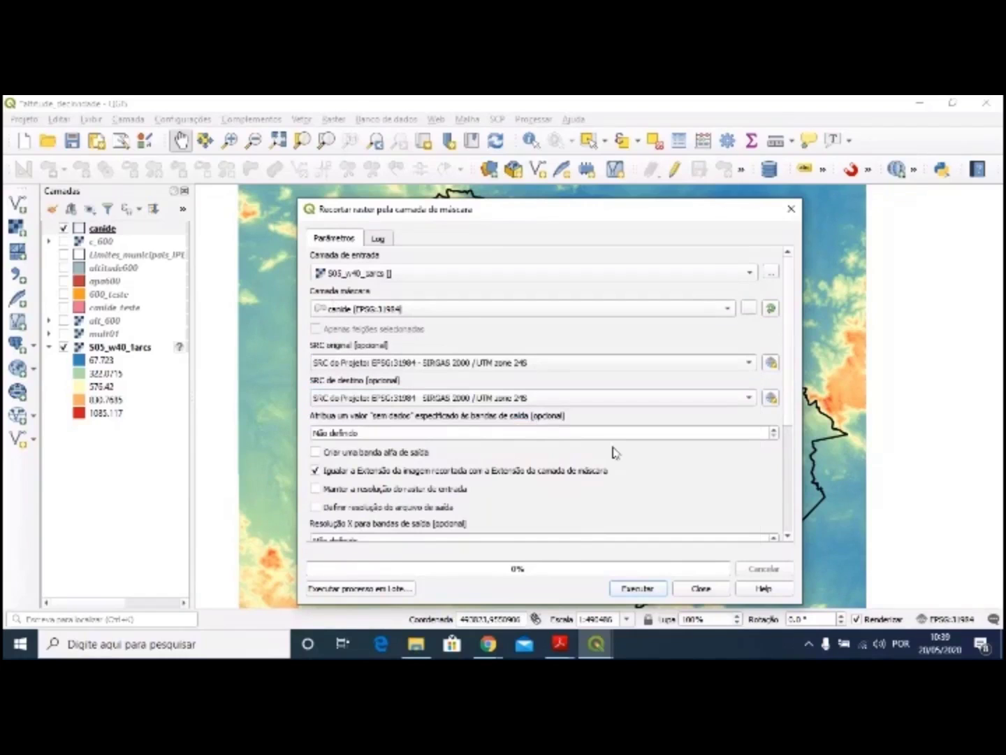
- Set the clip output to alt_canide.tif in C:/TEMP/Geo, run the clip and close its dialog
scroll(591, 481, "down", 1)
scroll(592, 481, "down", 3)
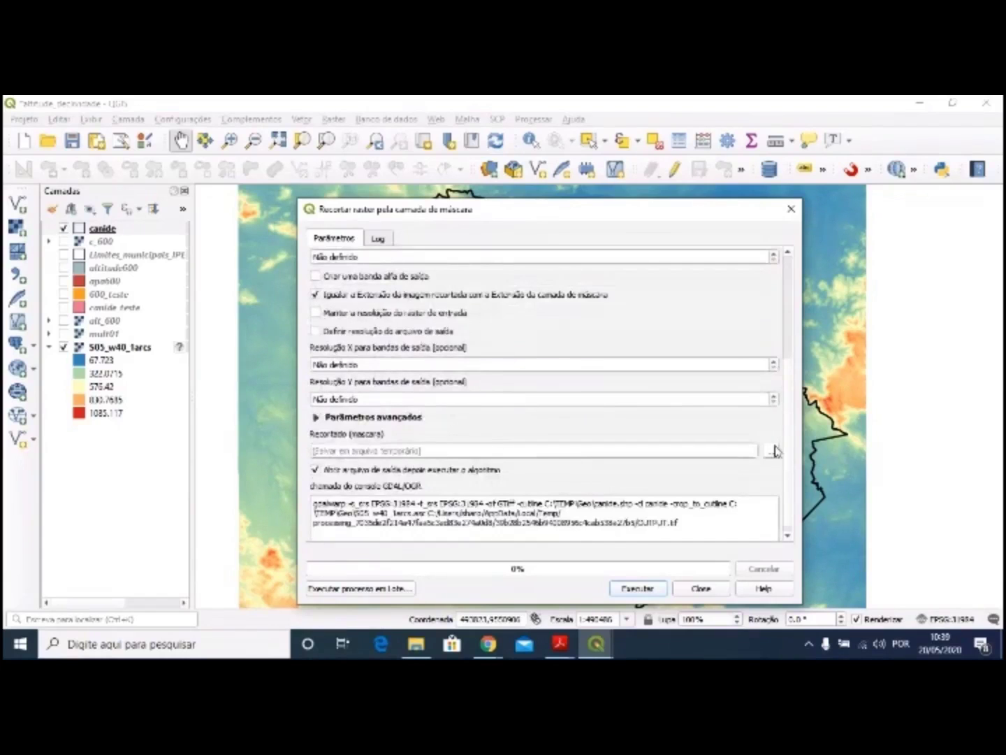
left_click(771, 452)
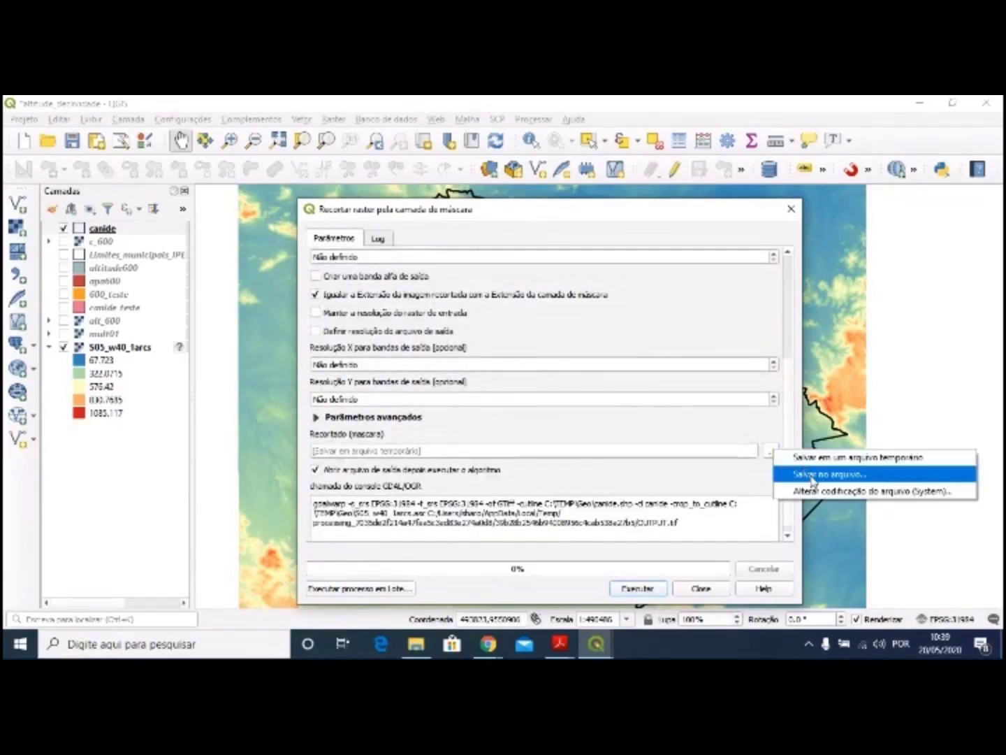
left_click(813, 477)
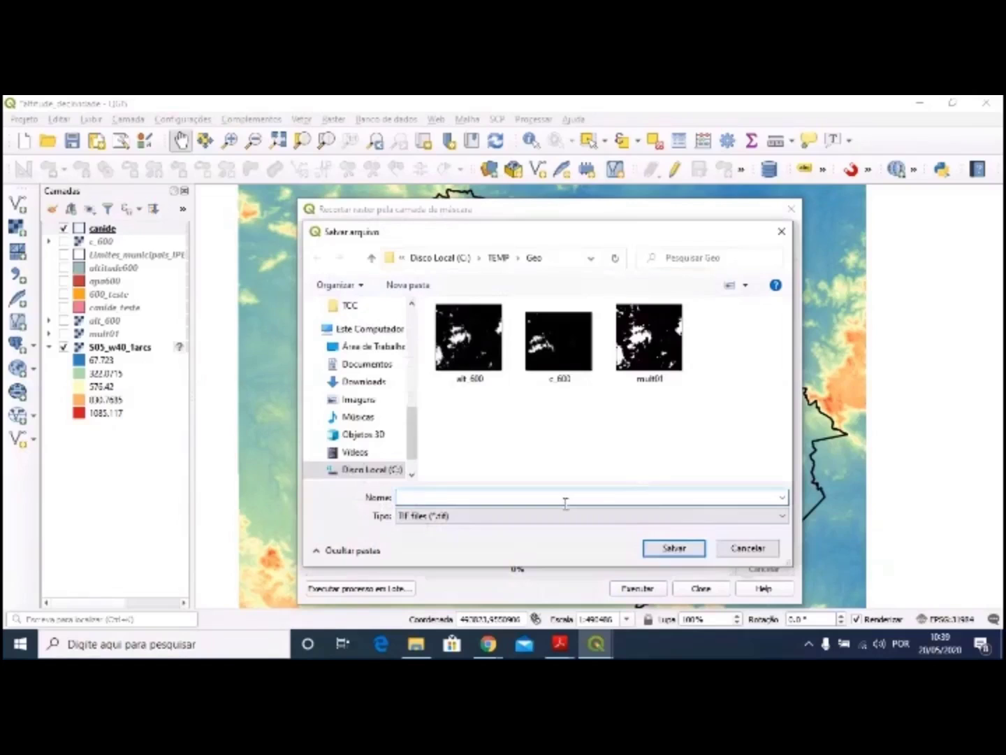
type("a")
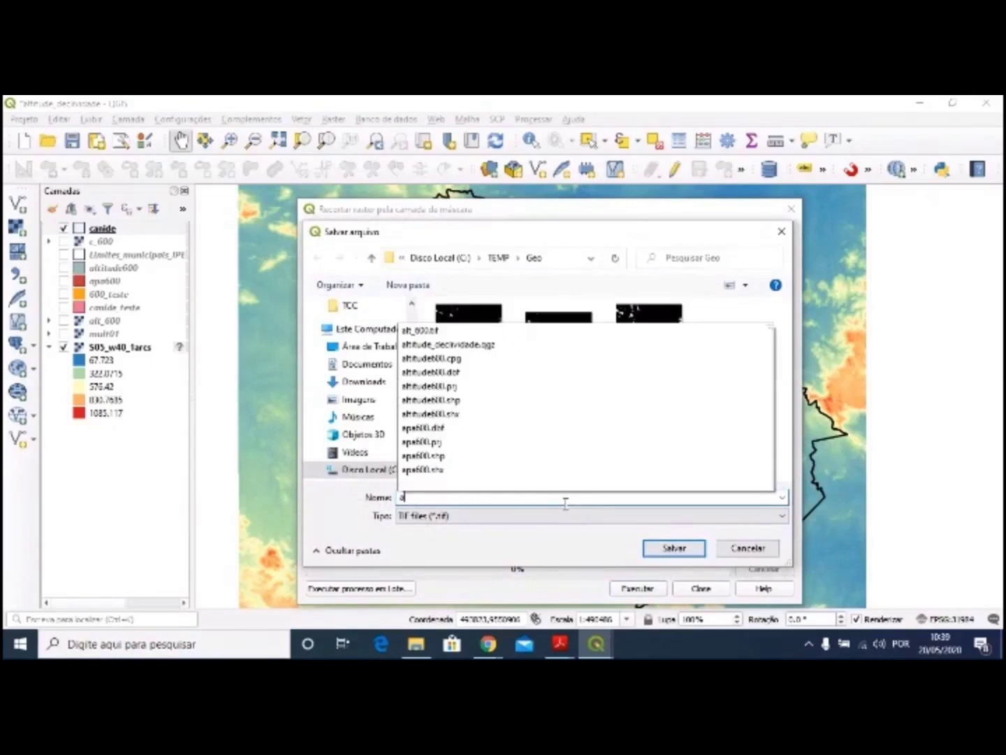
type("lt_canide")
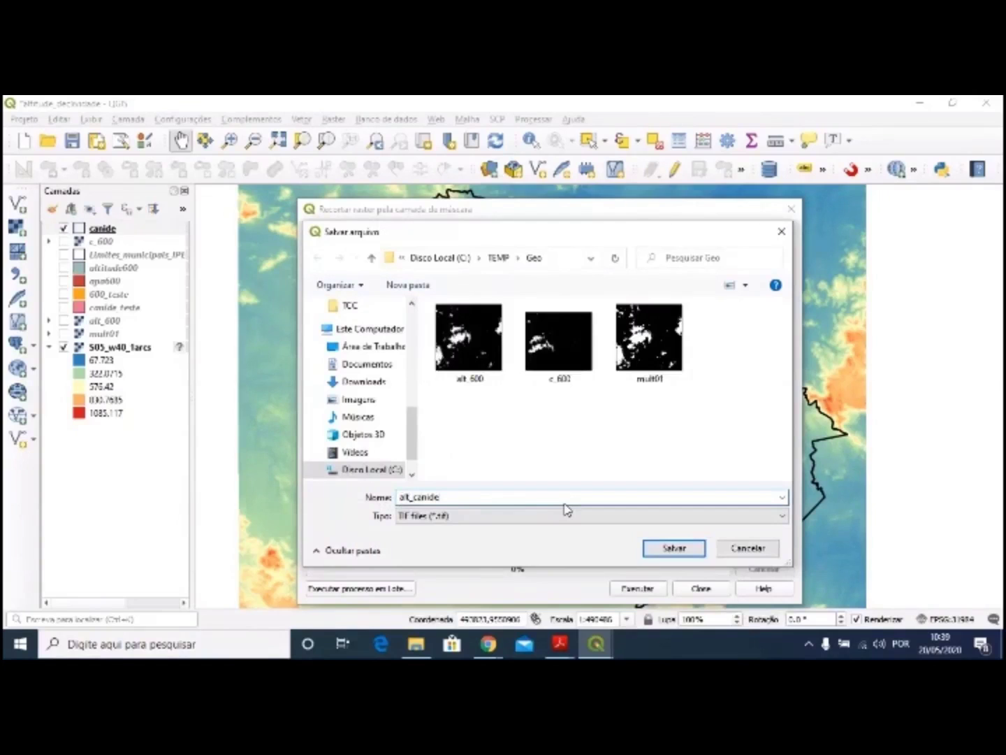
left_click(695, 549)
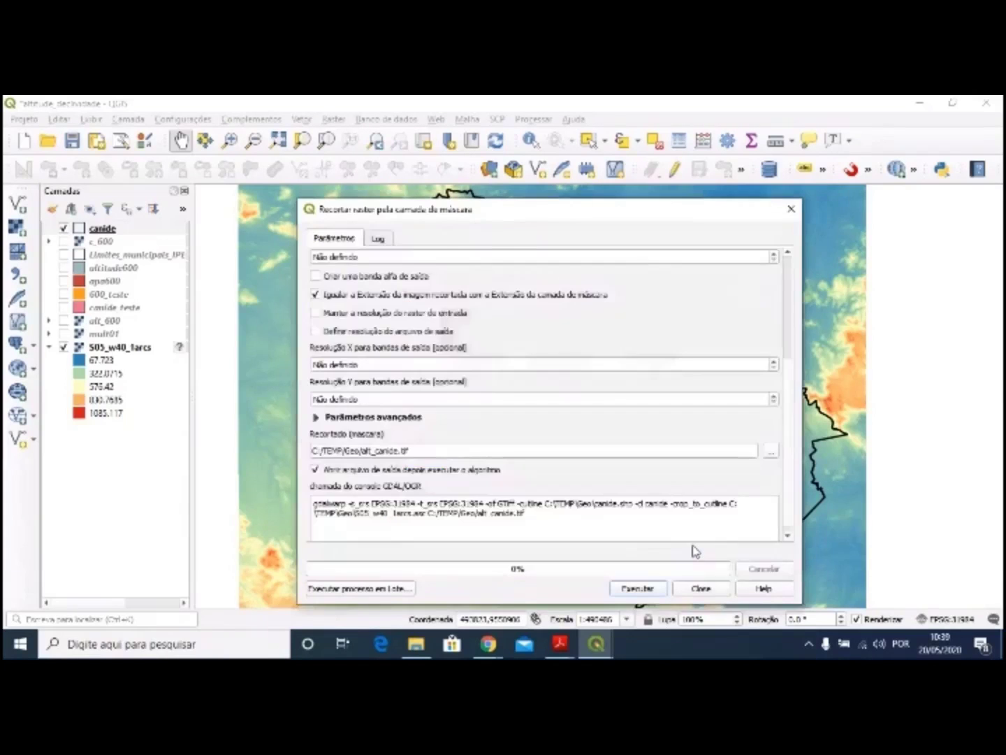
left_click(640, 594)
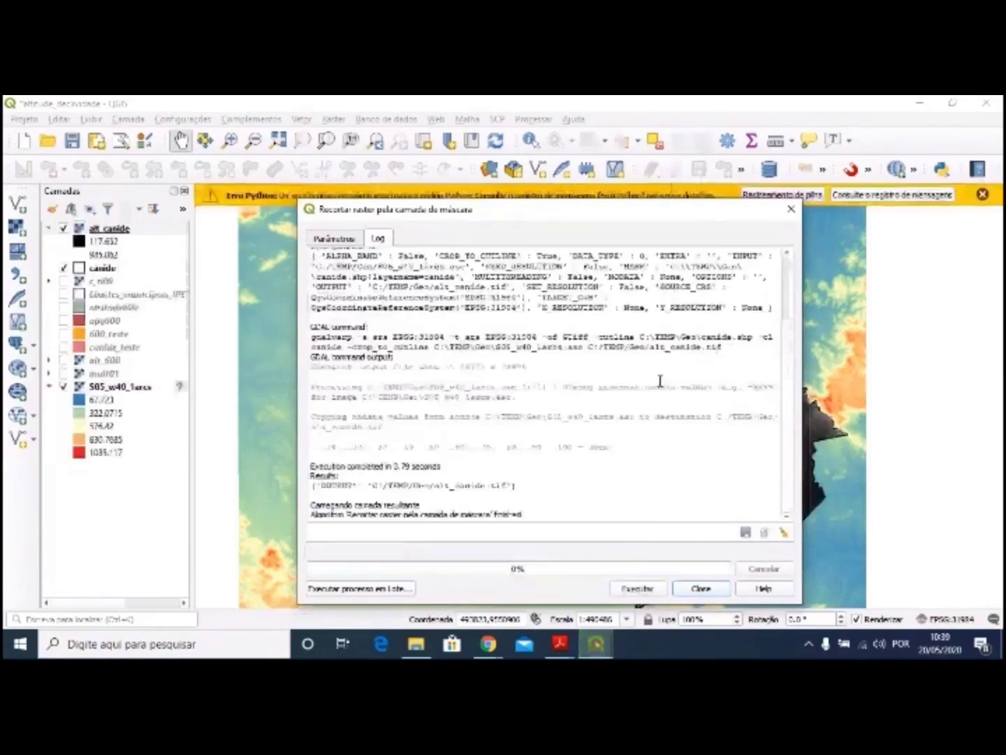
left_click(790, 210)
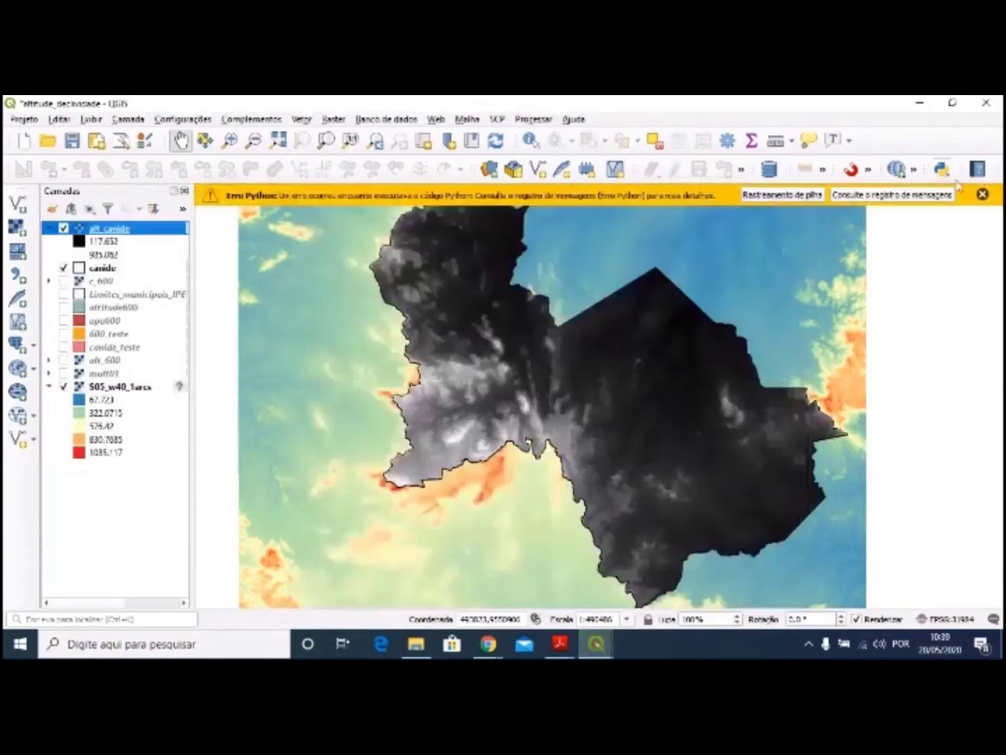
- Dismiss the Python error message, then hide the S05_w40_1arcs raster and collapse its legend
left_click(984, 194)
left_click(63, 386)
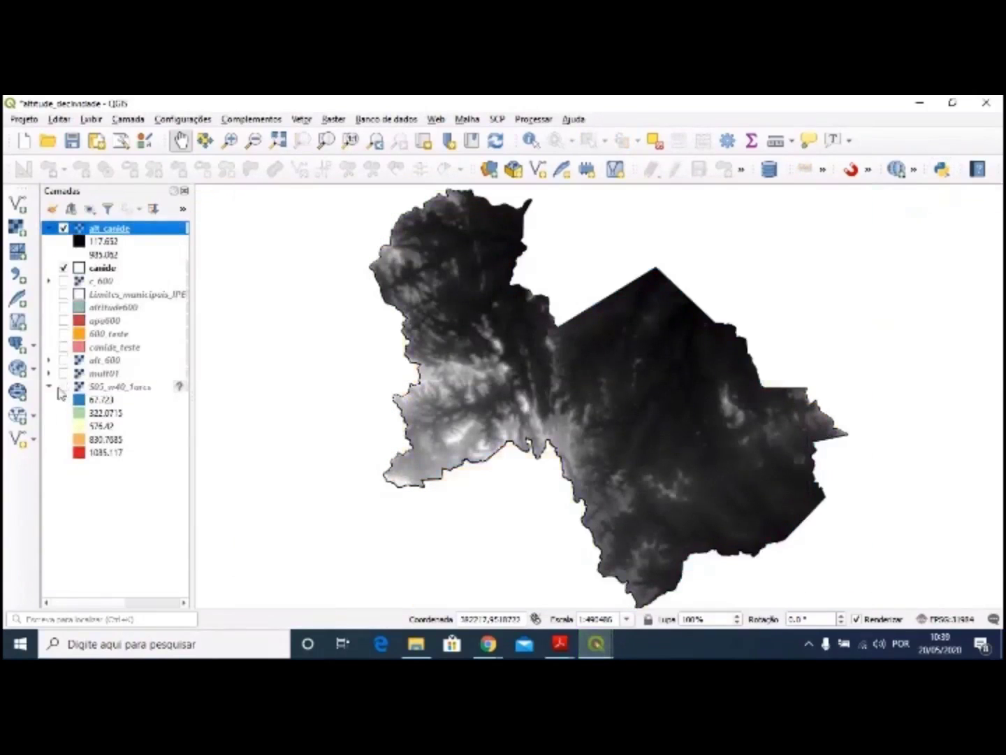
left_click(49, 387)
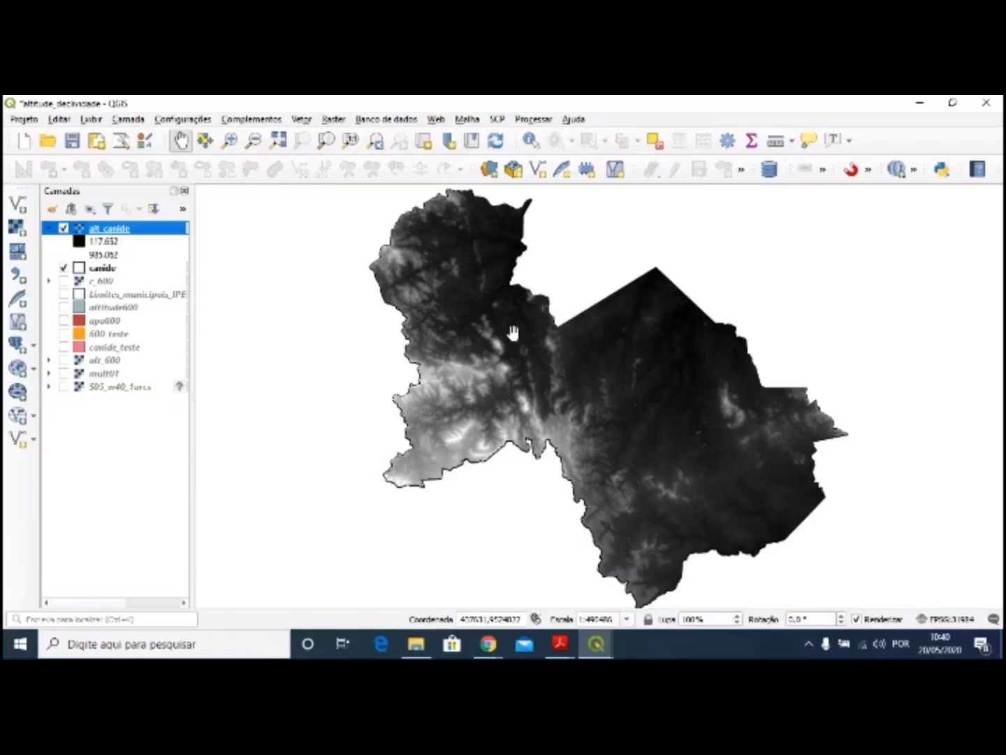
left_click(331, 120)
left_click(331, 121)
left_click(331, 120)
left_click(332, 139)
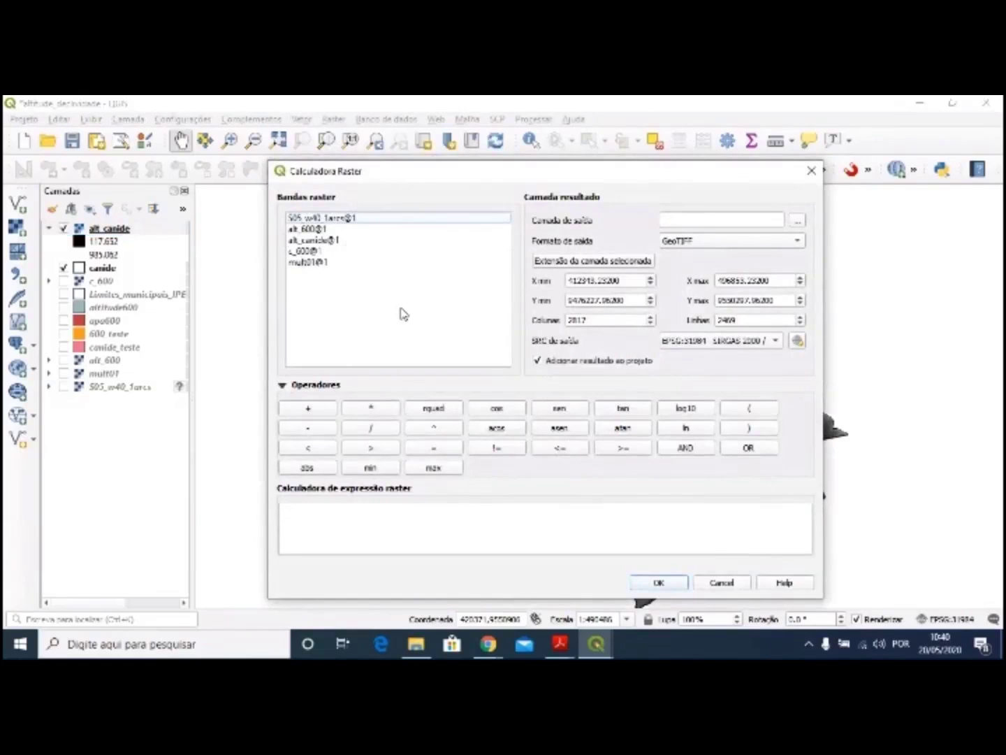
left_click(798, 223)
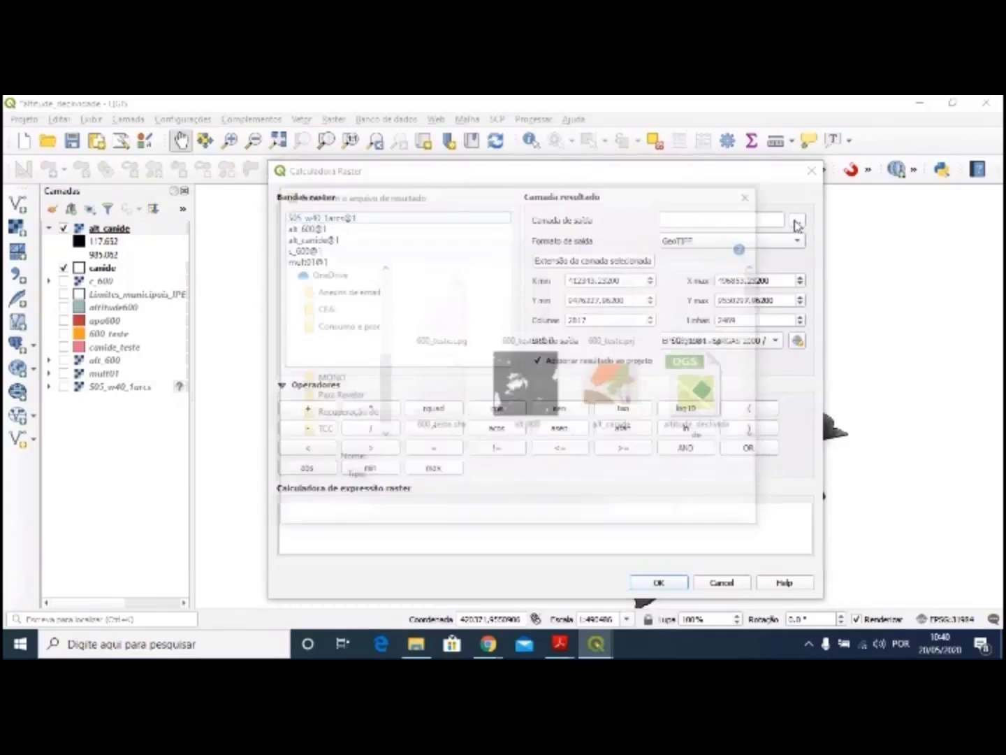
type("class_")
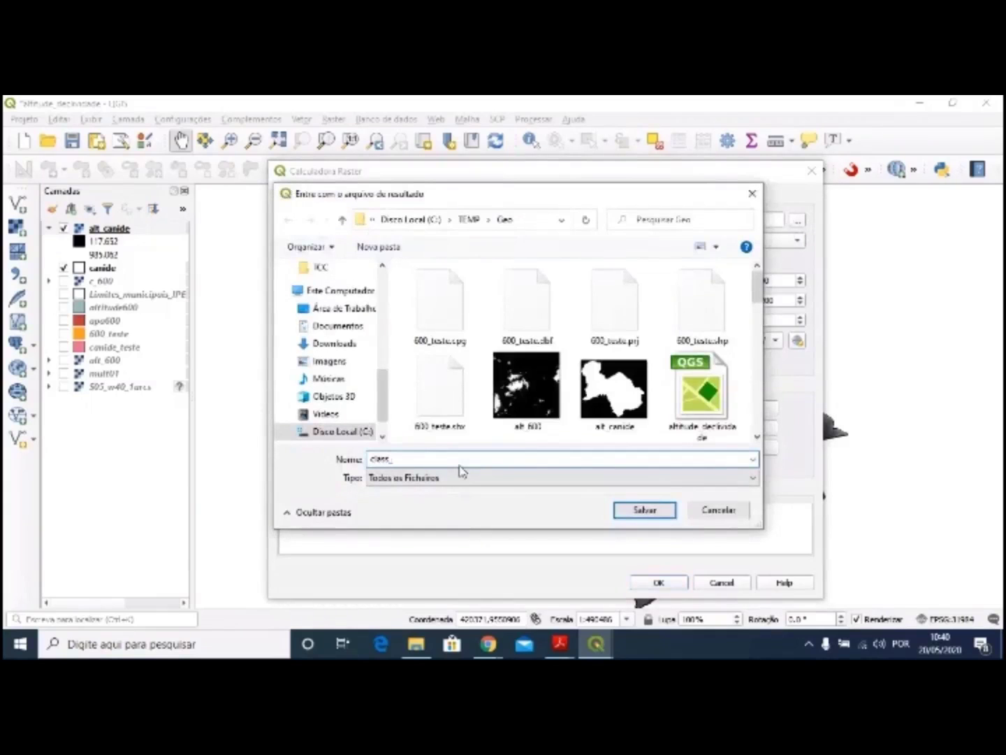
type("alt")
left_click(644, 512)
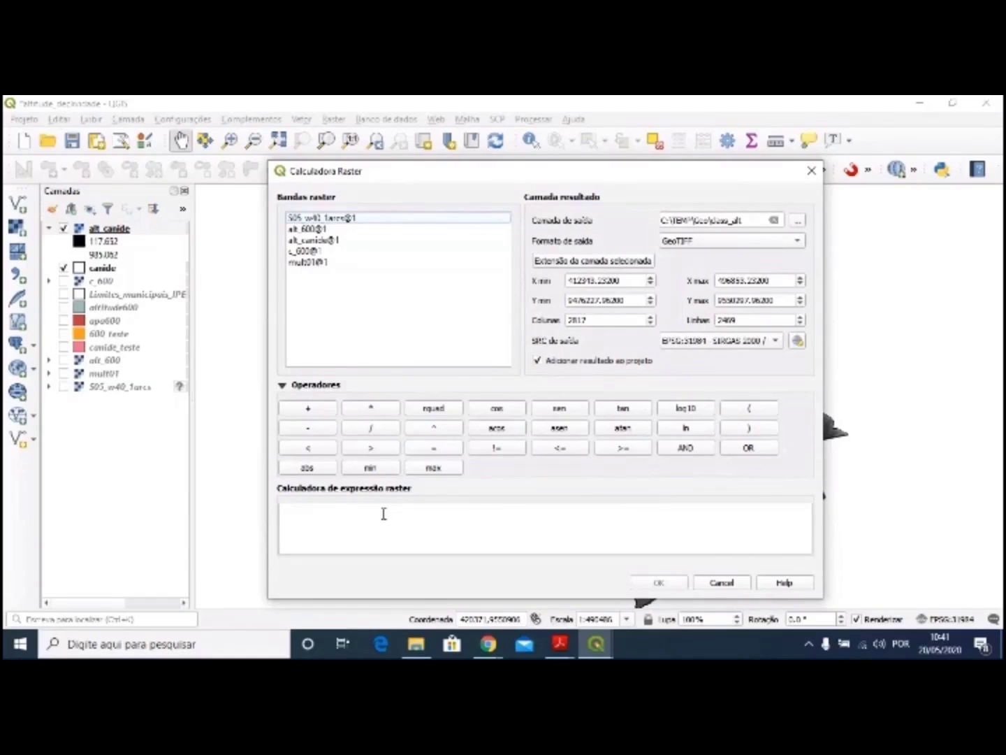
left_click(812, 172)
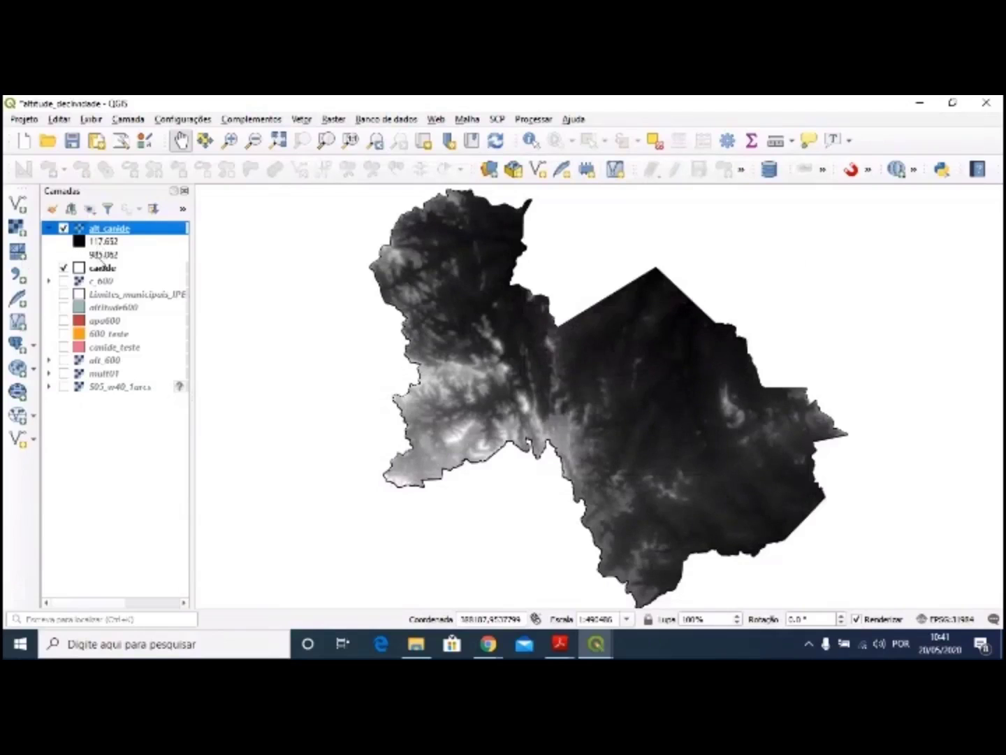
left_click(330, 121)
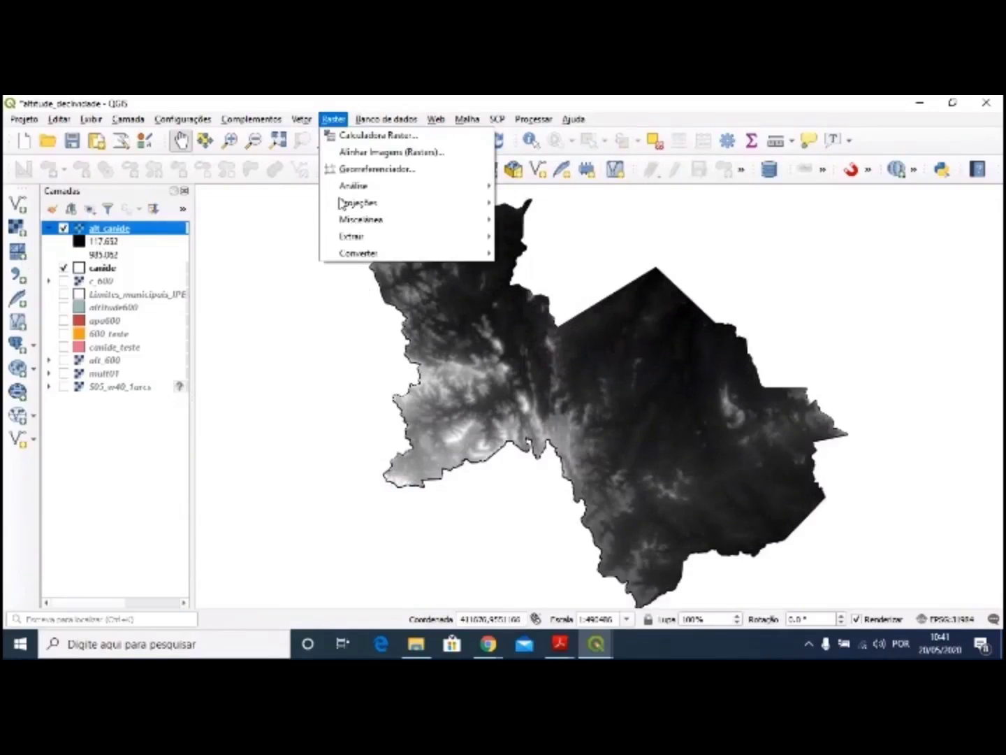
mouse_move(349, 237)
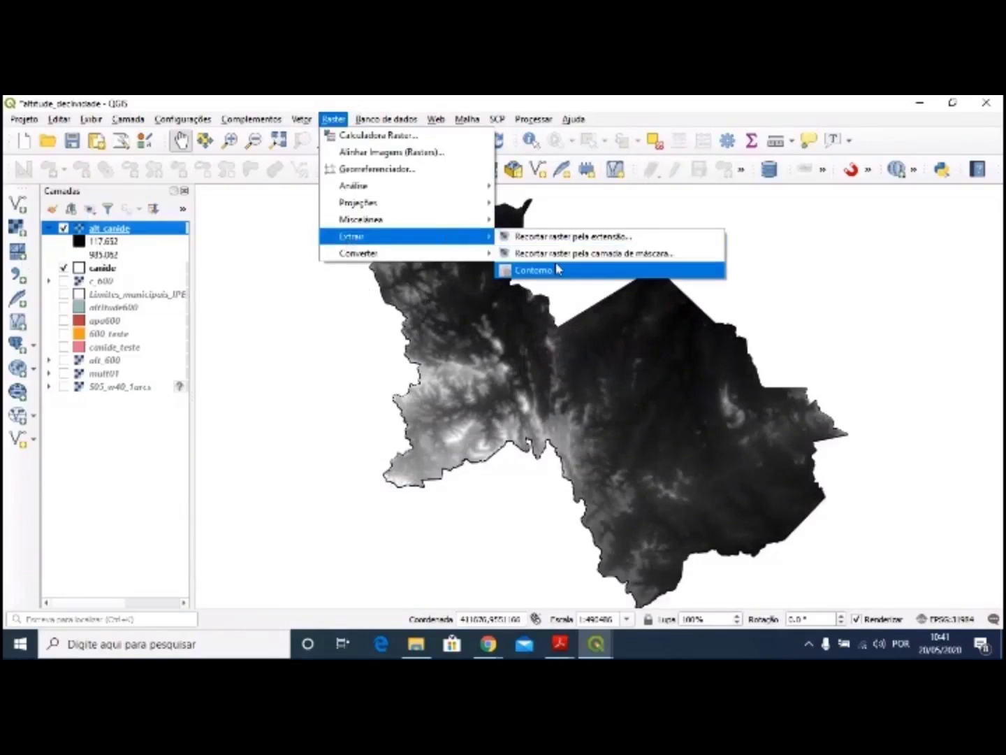
left_click(586, 260)
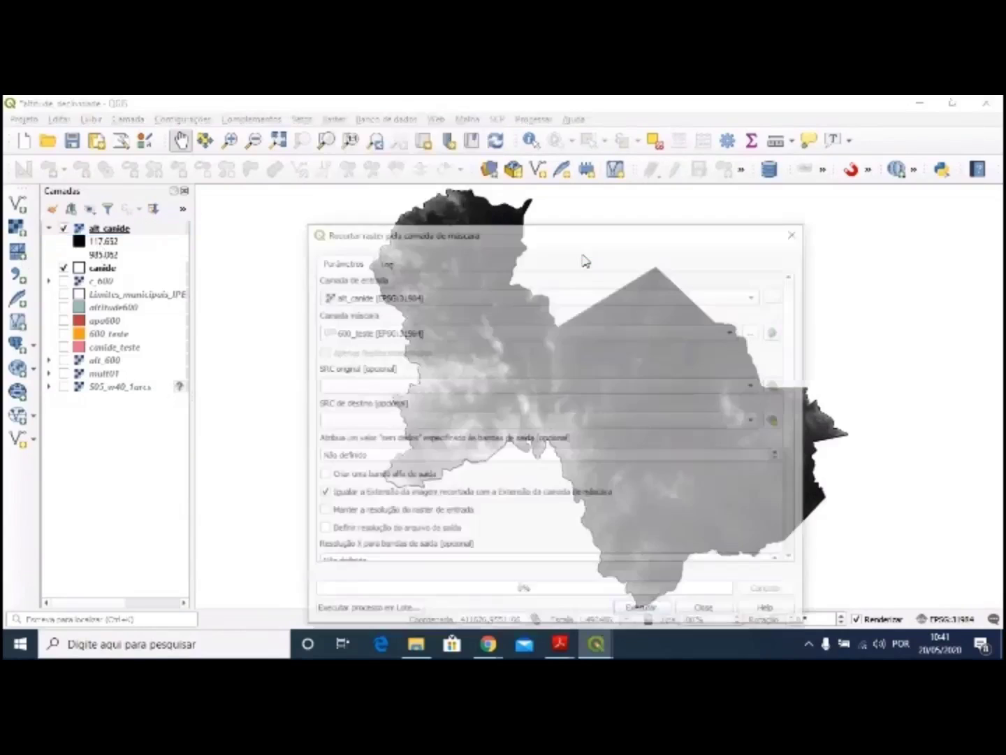
left_click(425, 299)
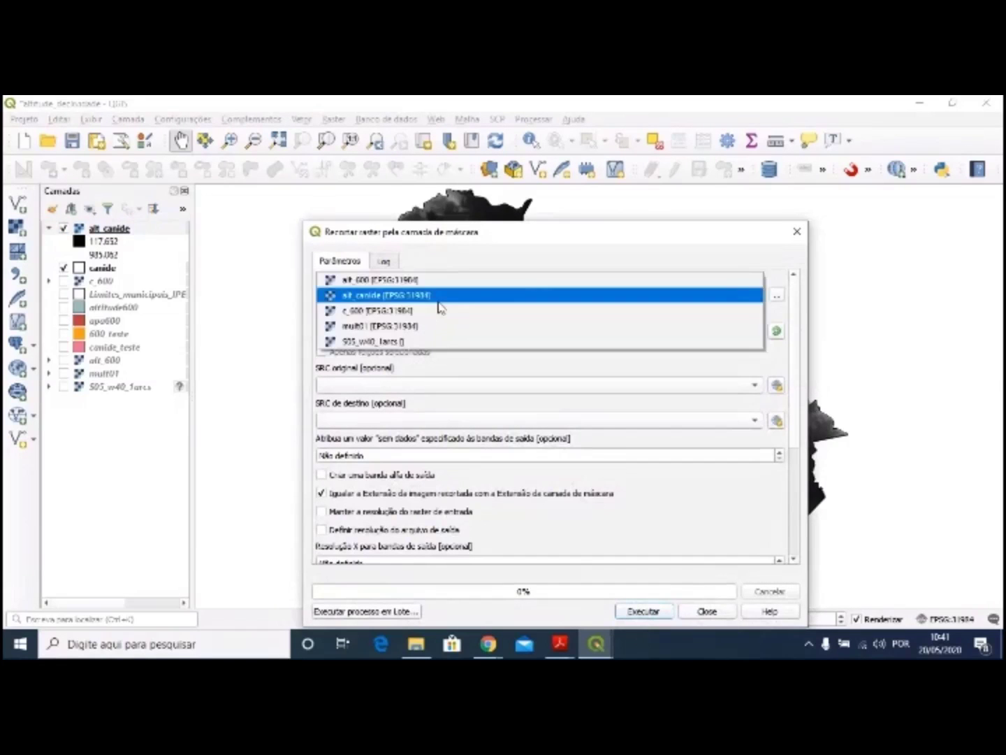
left_click(420, 343)
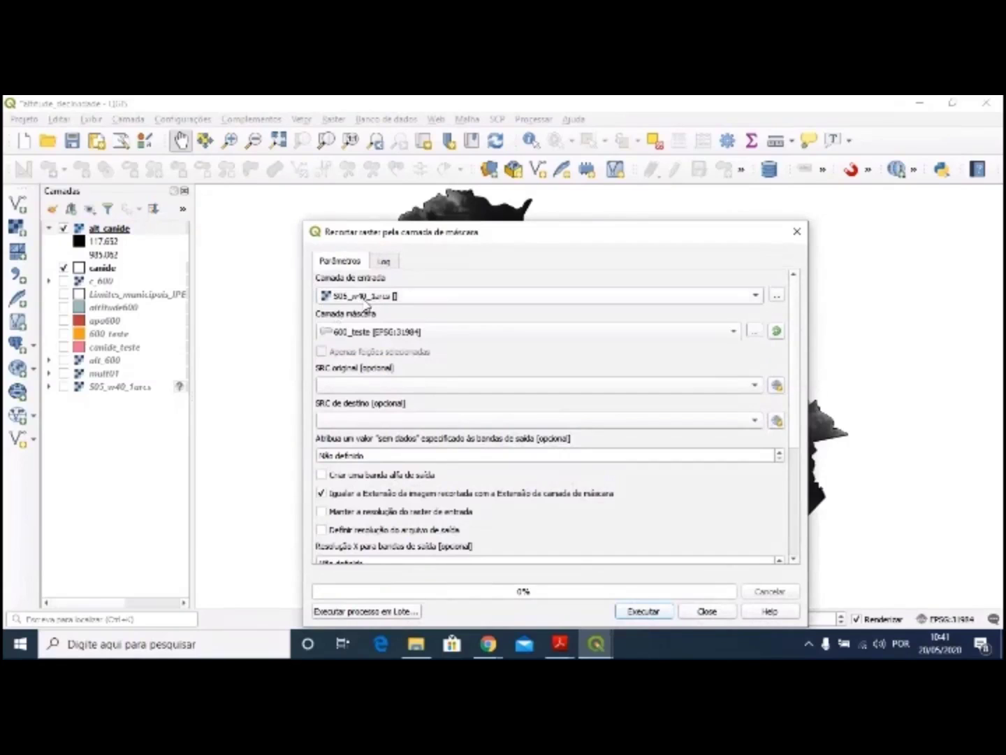
left_click(375, 332)
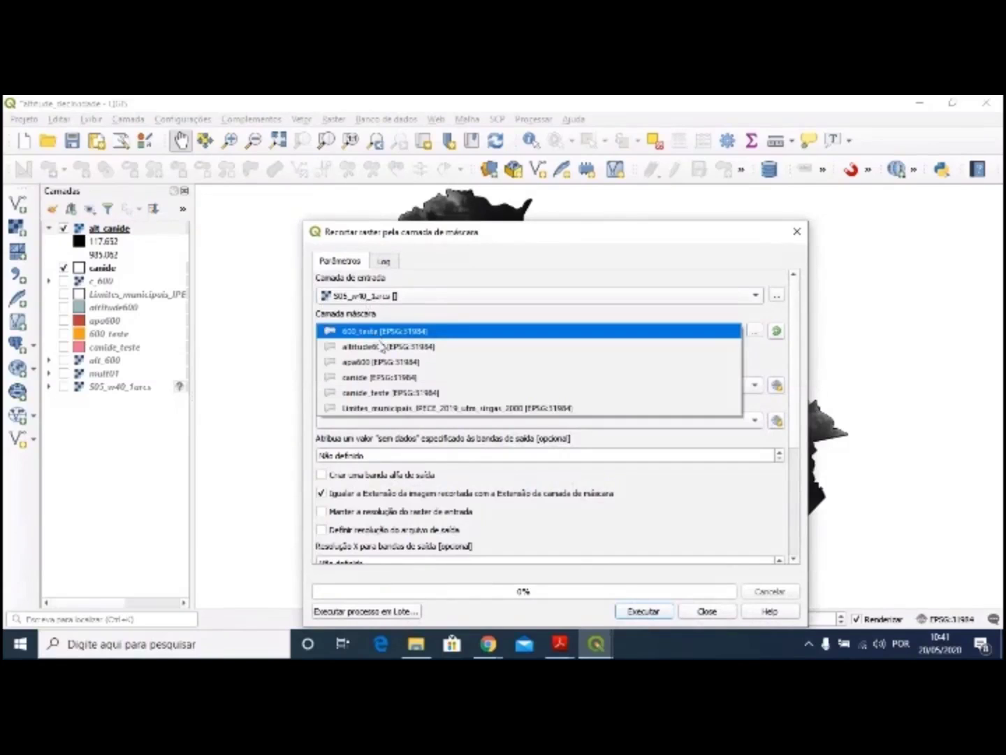
left_click(396, 378)
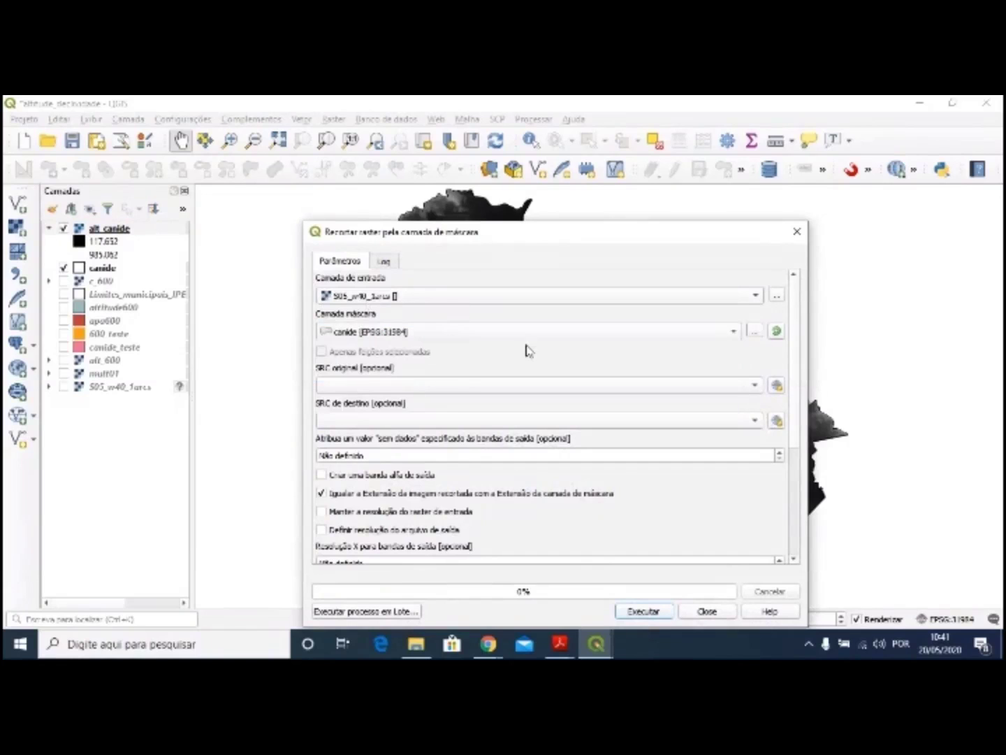
scroll(538, 368, "down", 1)
left_click(572, 343)
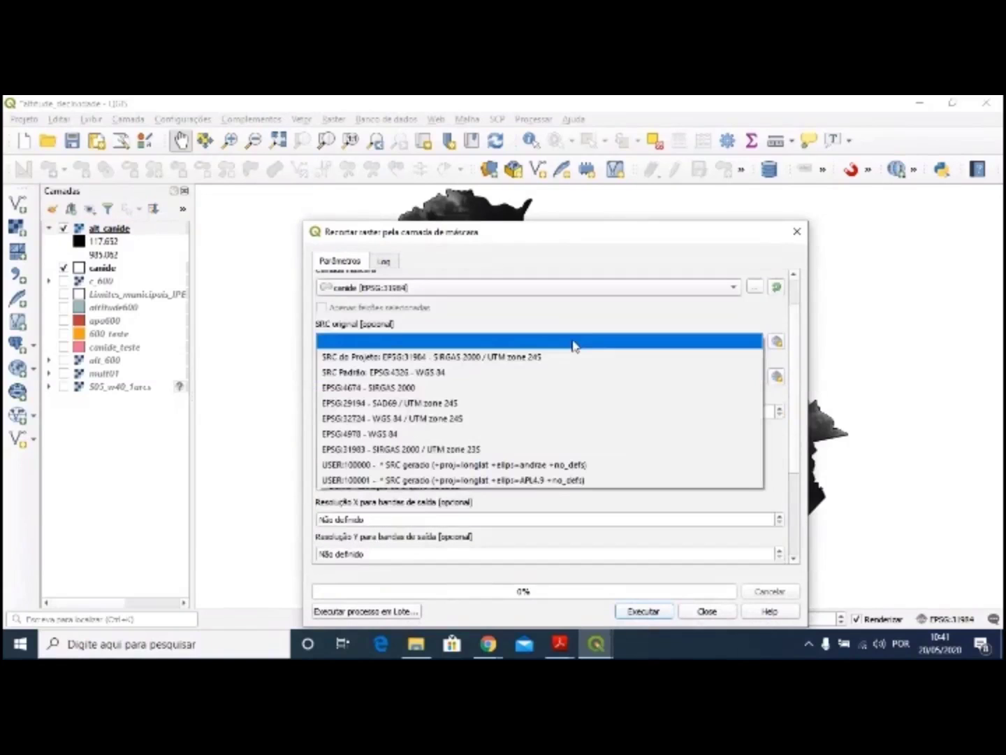
left_click(573, 357)
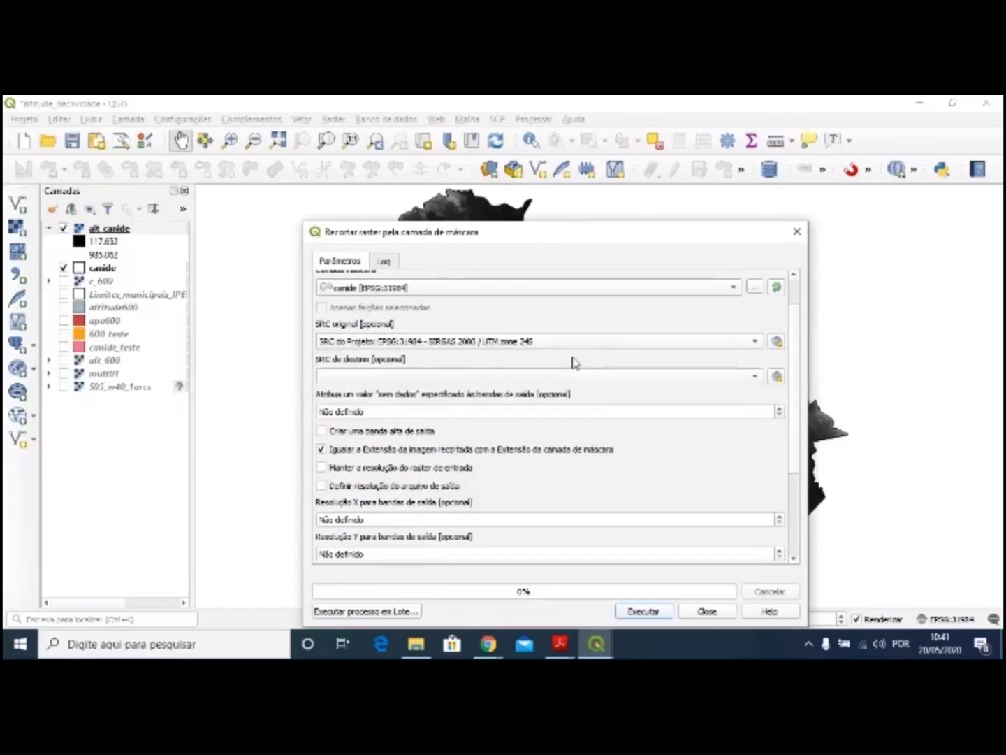
left_click(798, 232)
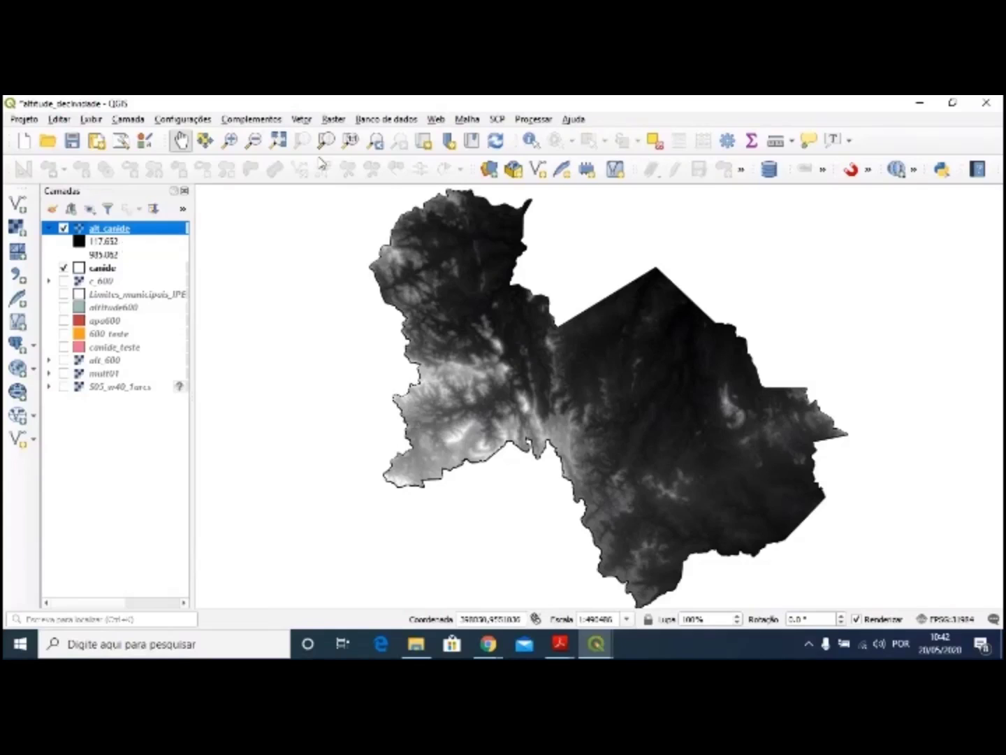
- Set up a raster calculation with output class_alt in C:\TEMP\Geo and output SRC EPSG:31984 - SIRGAS 2000 / UTM zone 24S
left_click(333, 120)
left_click(343, 135)
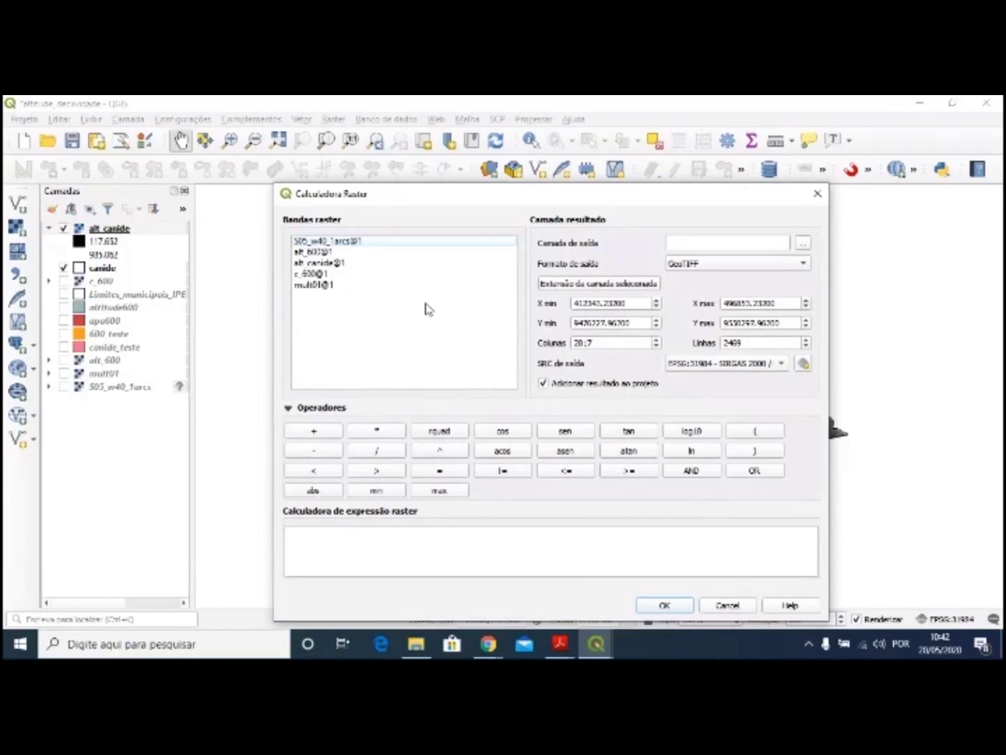
left_click(429, 267)
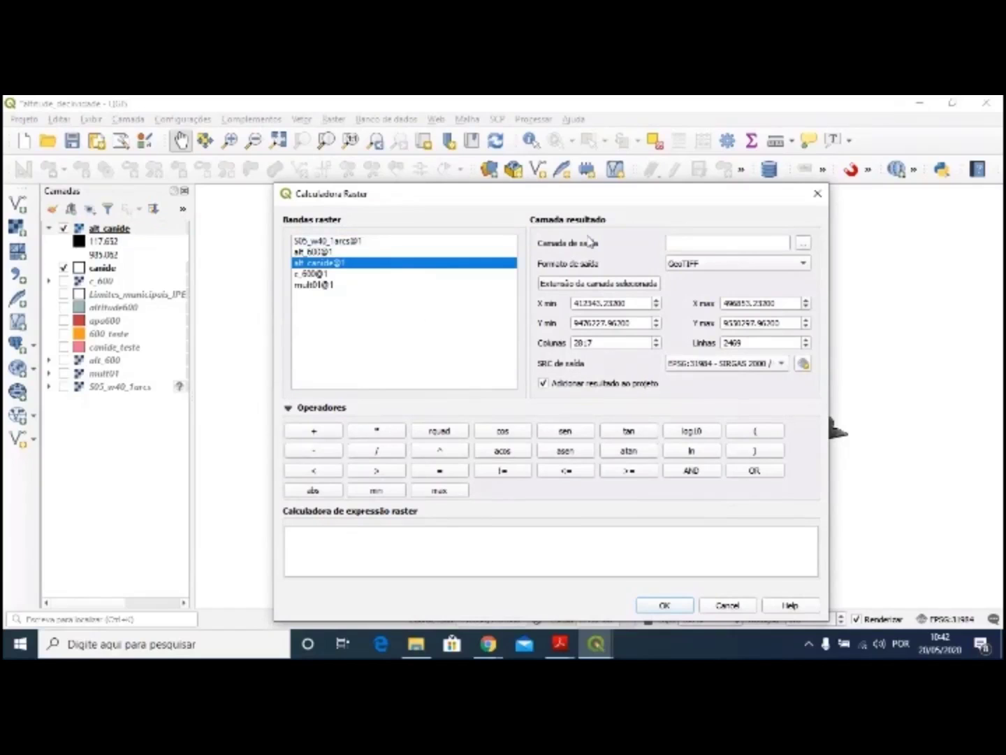
left_click(803, 242)
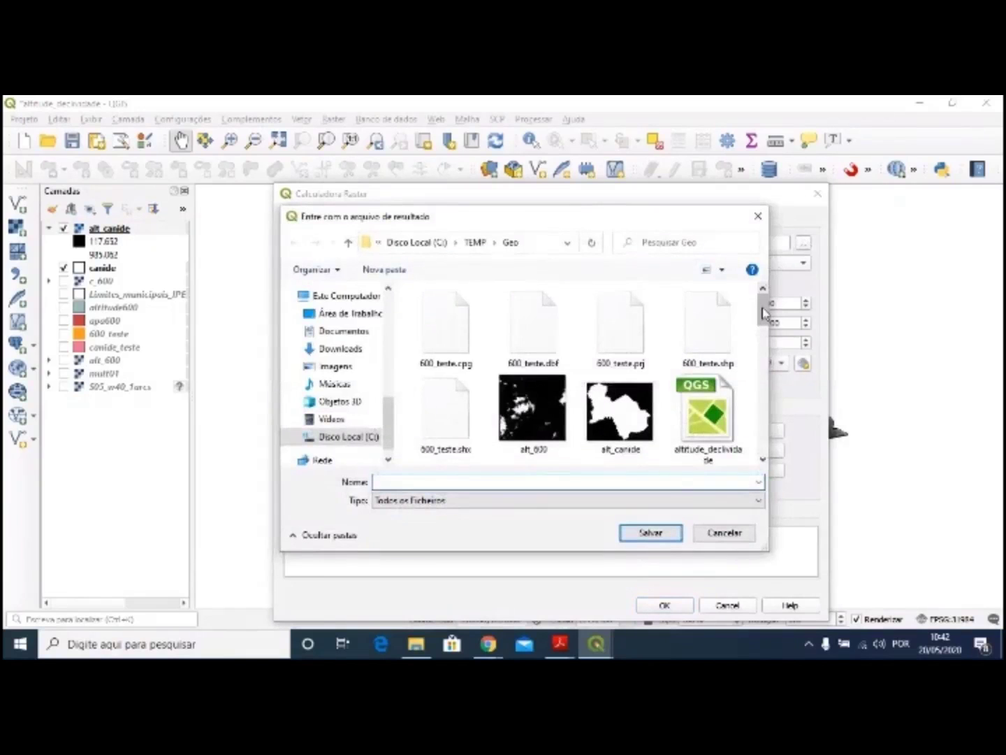
left_click_drag(764, 312, 777, 450)
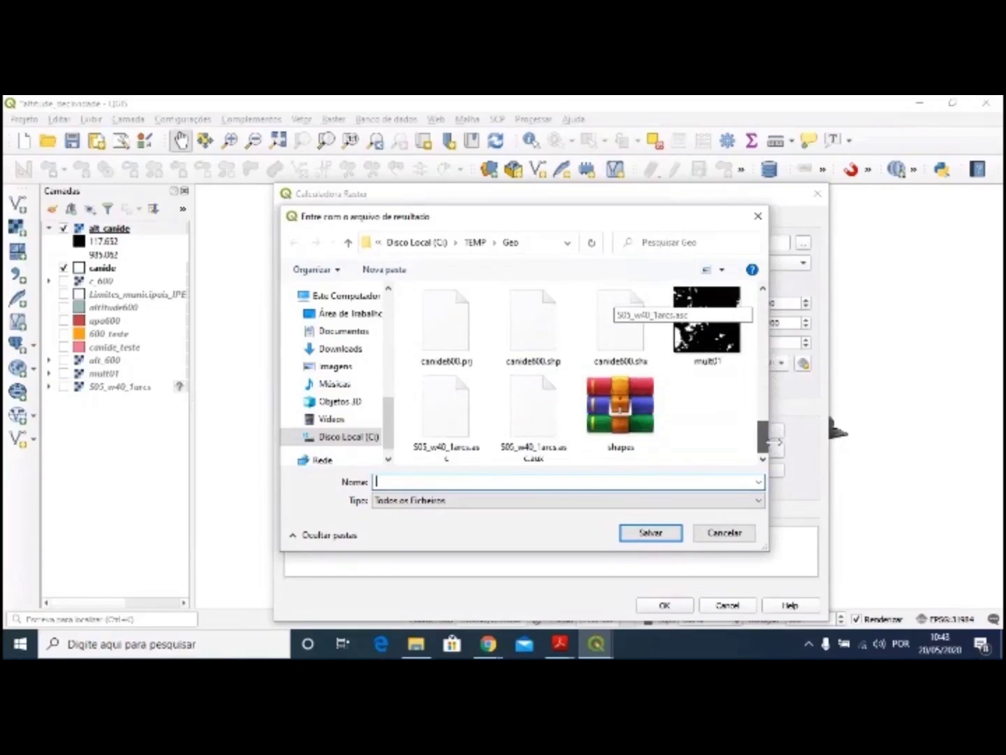
type("class_alt")
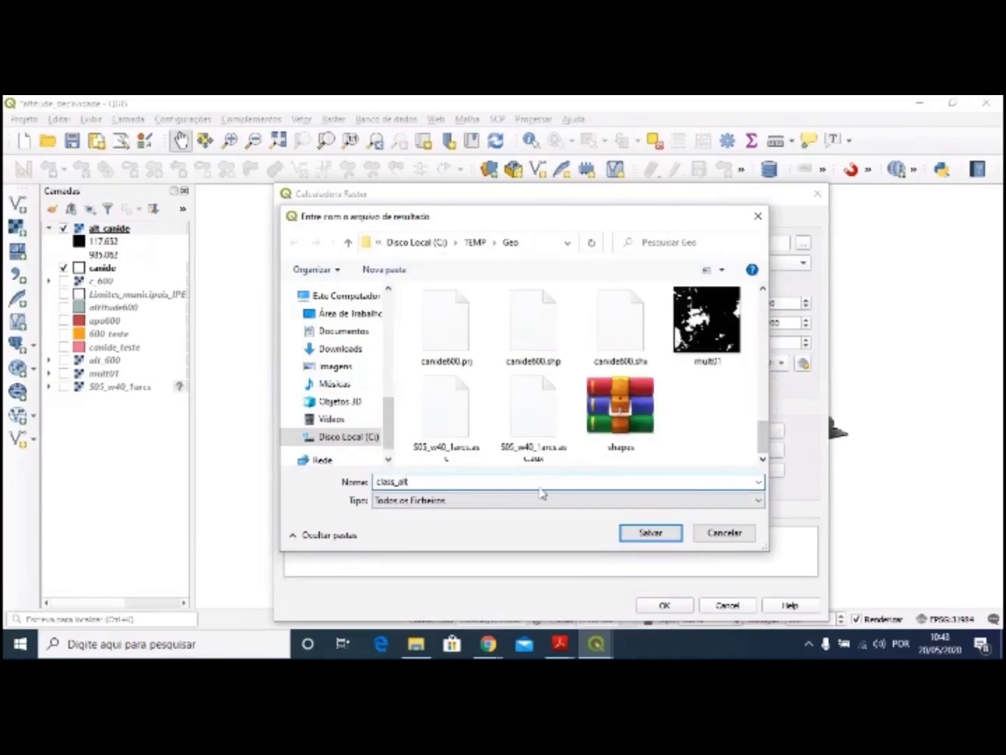
left_click(654, 538)
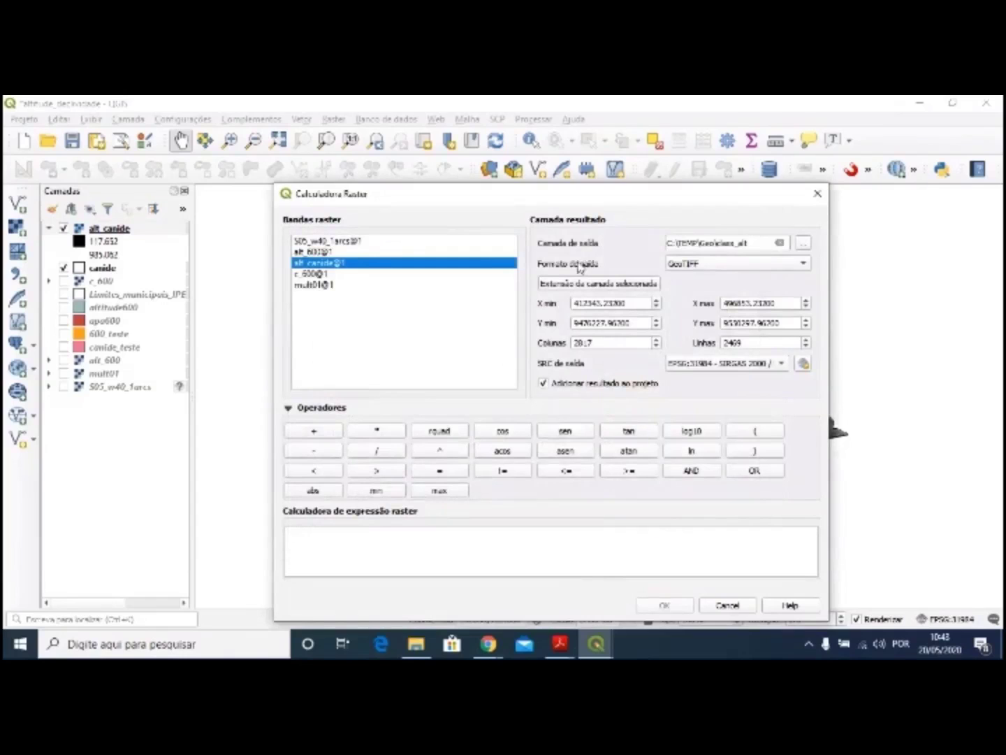
left_click(691, 365)
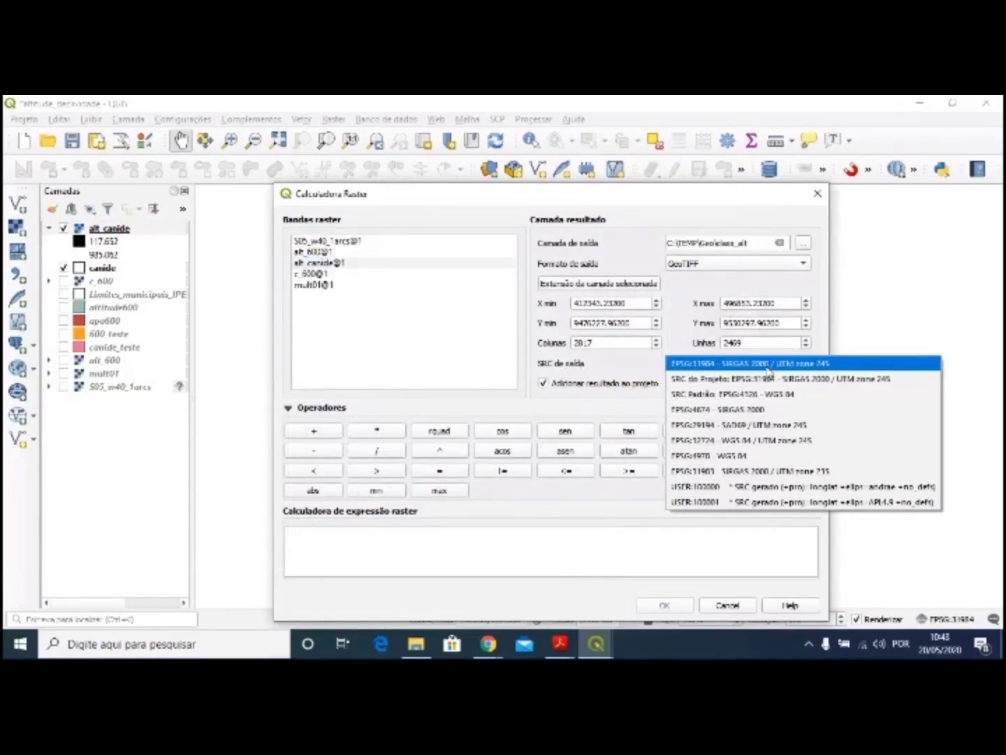
left_click(771, 364)
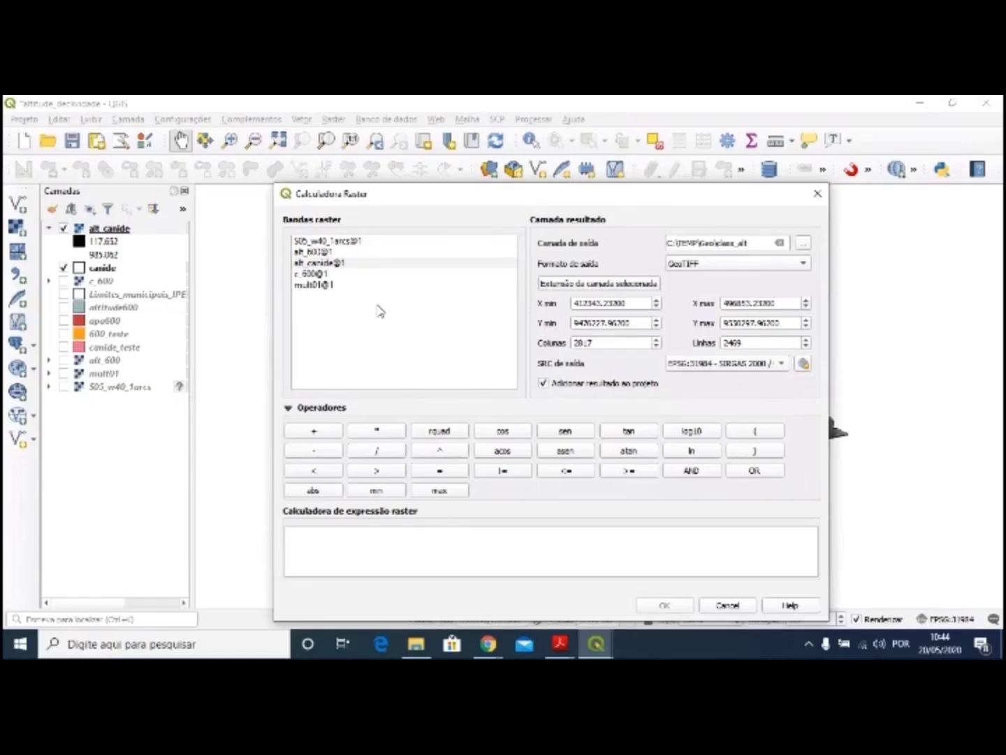
- Begin the raster expression with the first class condition ( "alt_canide@1" <= 300 )
left_click(742, 437)
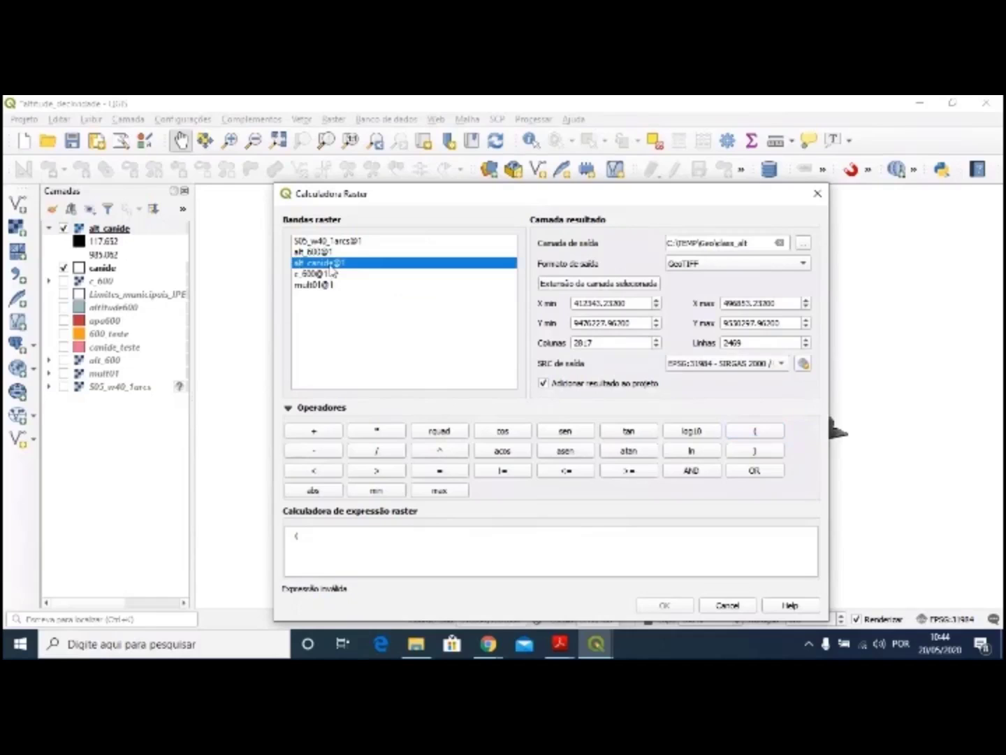
double_click(332, 271)
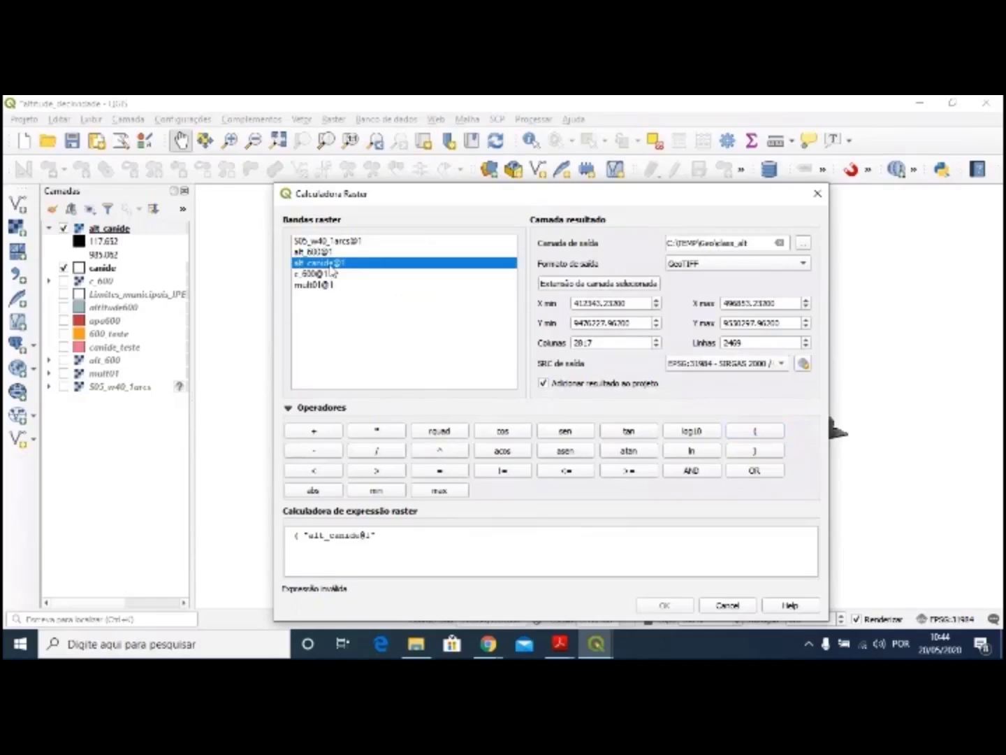
left_click(441, 546)
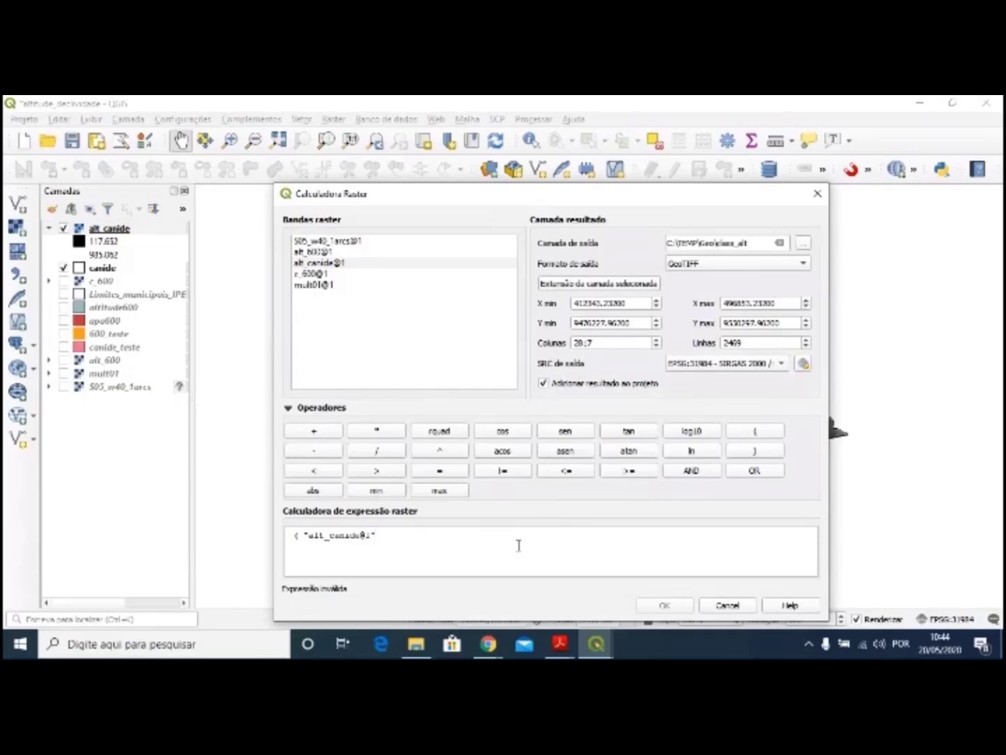
left_click_drag(395, 537, 302, 528)
left_click(414, 550)
left_click(564, 475)
type("300")
left_click(752, 452)
left_click(498, 542)
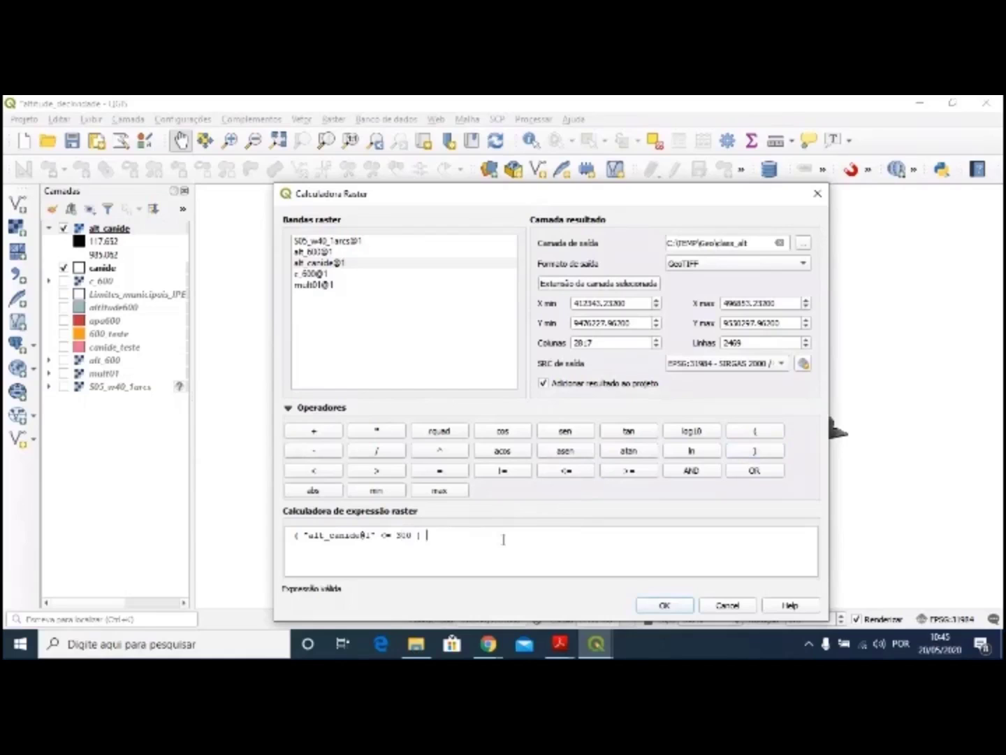
- Multiply the <= 300 condition by 1 to assign its class value
left_click(382, 431)
type("1")
left_click_drag(449, 535, 285, 536)
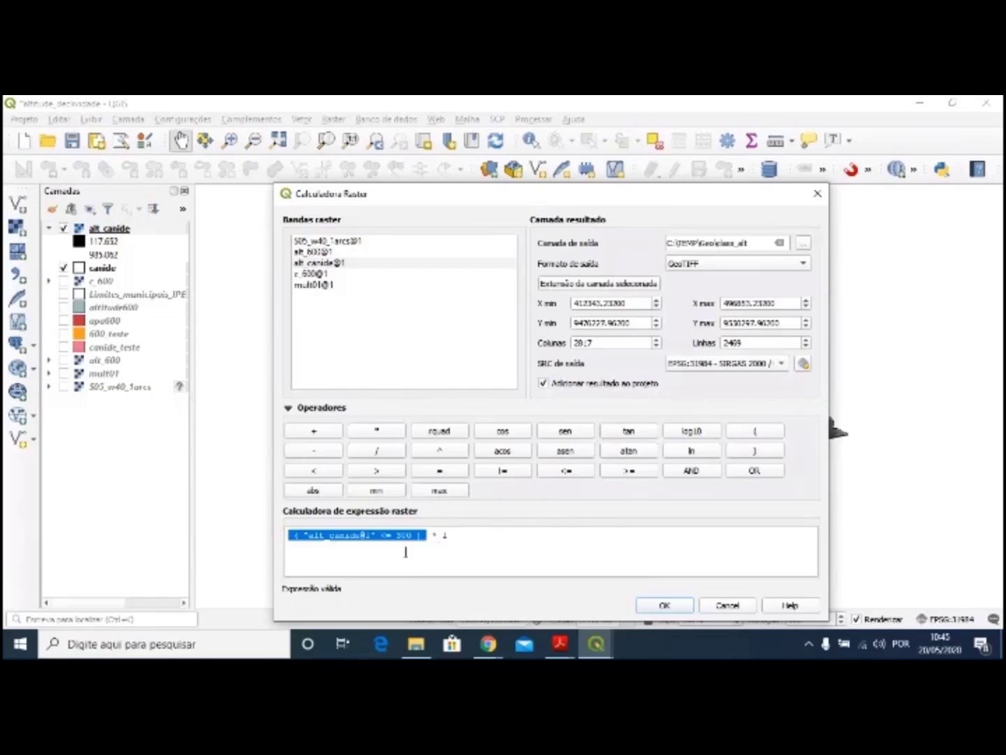
left_click(463, 537)
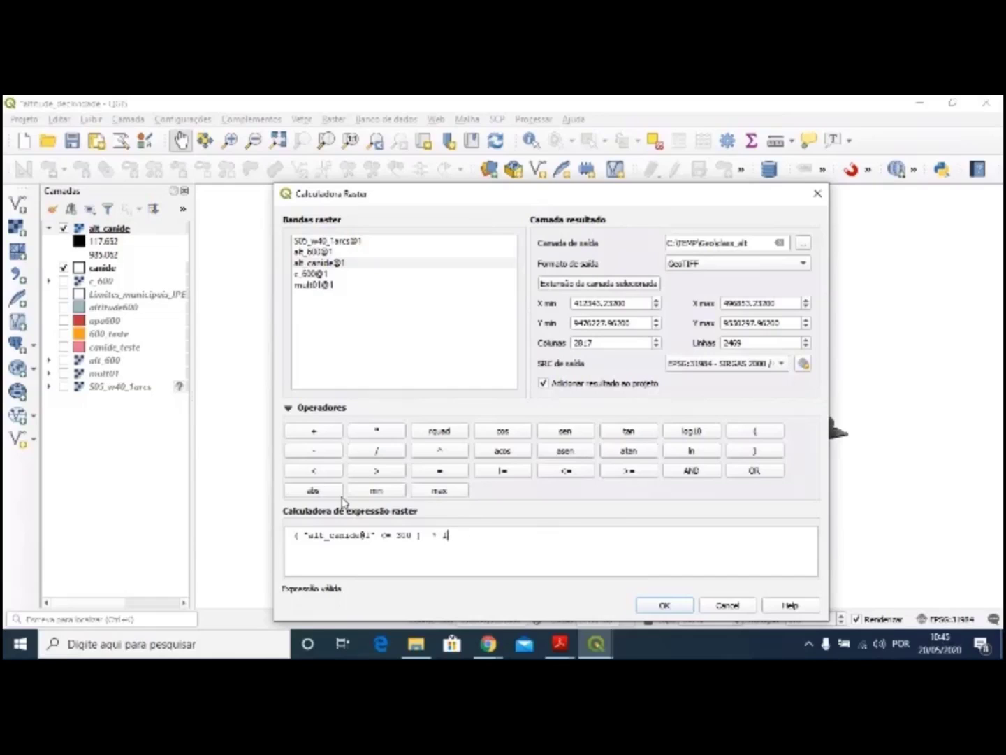
- Add the second class term to the expression, starting with + ( ( "alt_canide@1" > 300 )
left_click(326, 434)
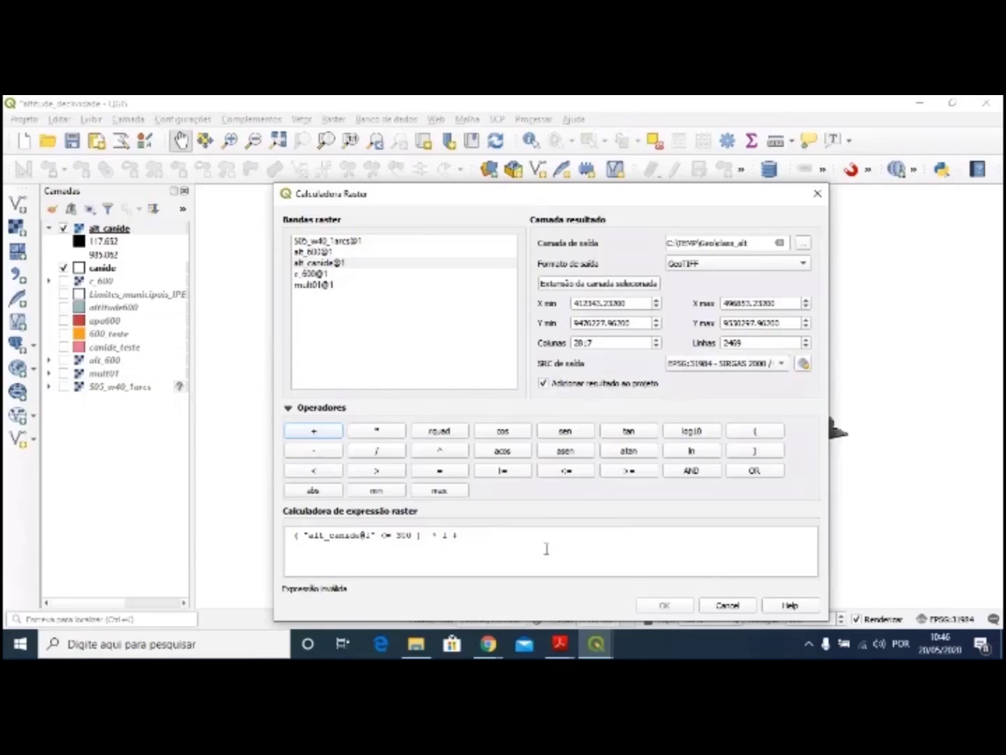
left_click(765, 438)
left_click(764, 436)
double_click(336, 264)
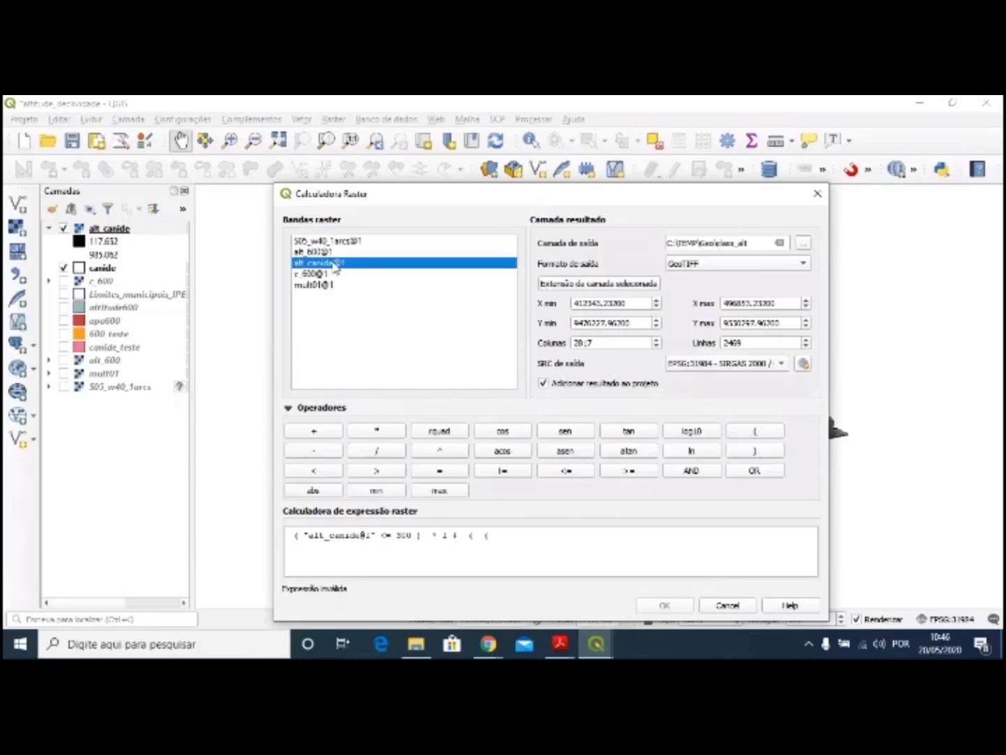
left_click(379, 474)
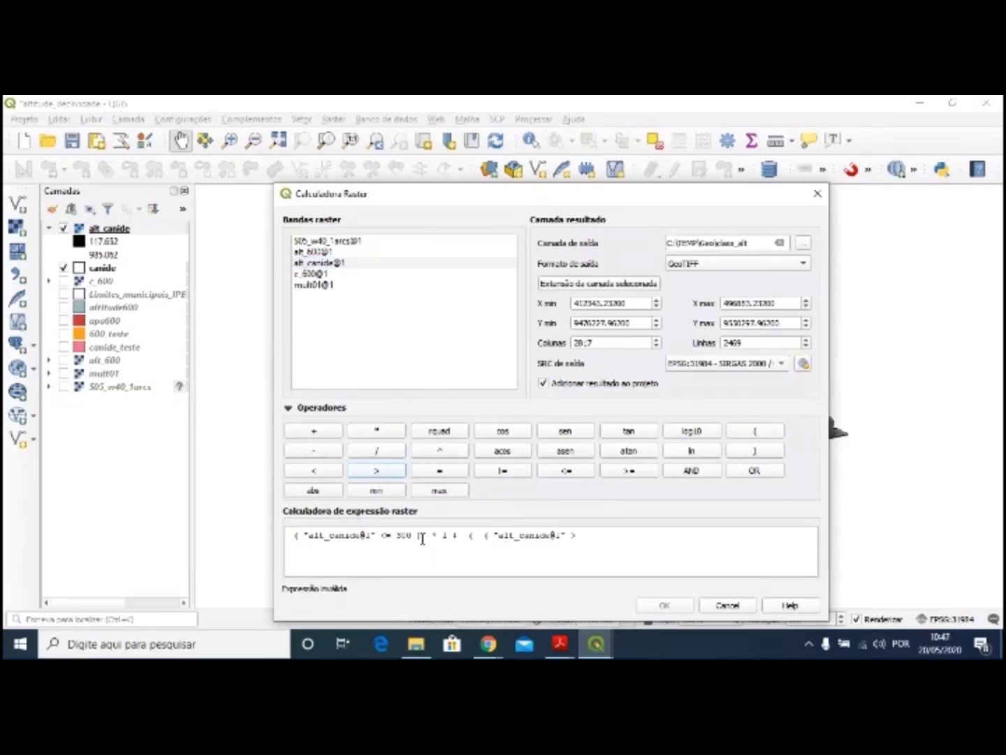
left_click(609, 541)
type("300")
left_click(742, 452)
- Complete the second class condition with AND ( "alt_canide@1" <= 600 ) and close its outer parenthesis
left_click(707, 474)
left_click(740, 432)
left_click(312, 263)
double_click(311, 263)
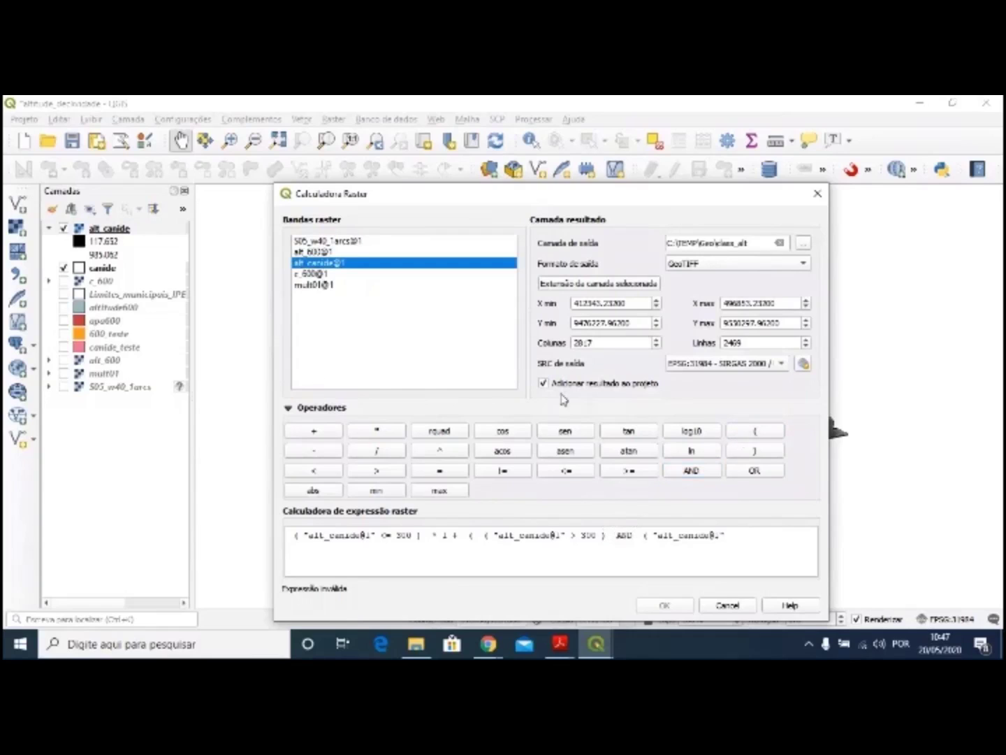
left_click(566, 471)
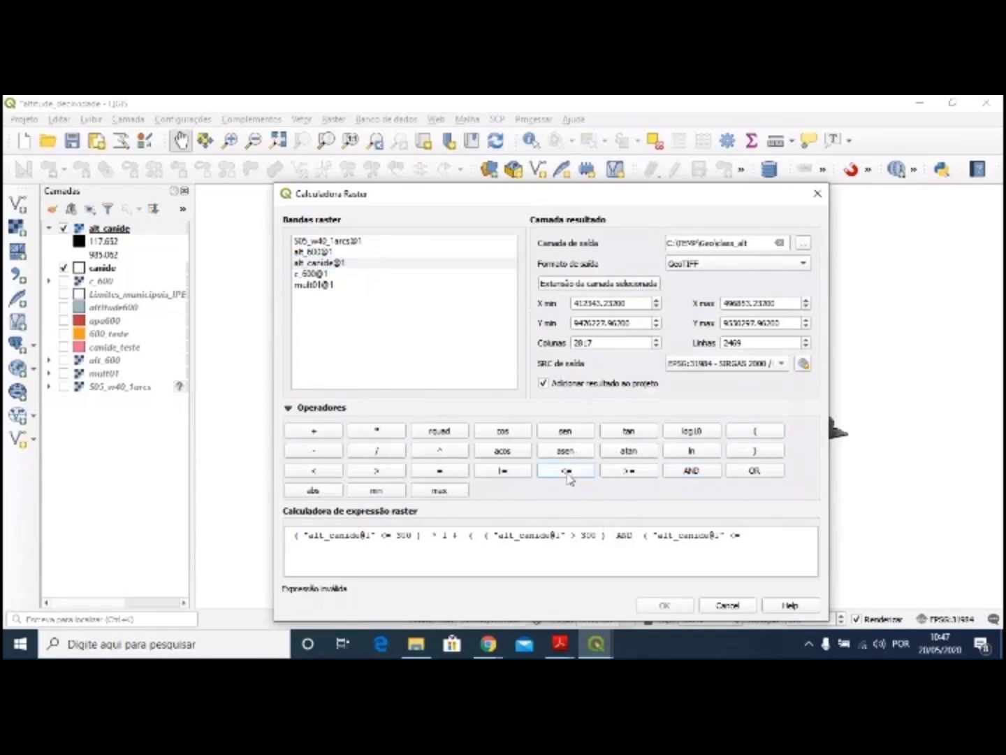
left_click(771, 534)
type("600")
left_click(766, 459)
left_click(769, 459)
- Multiply the complete 300-to-600 class condition by 2 to assign its class value
left_click(606, 535)
left_click_drag(606, 535, 484, 535)
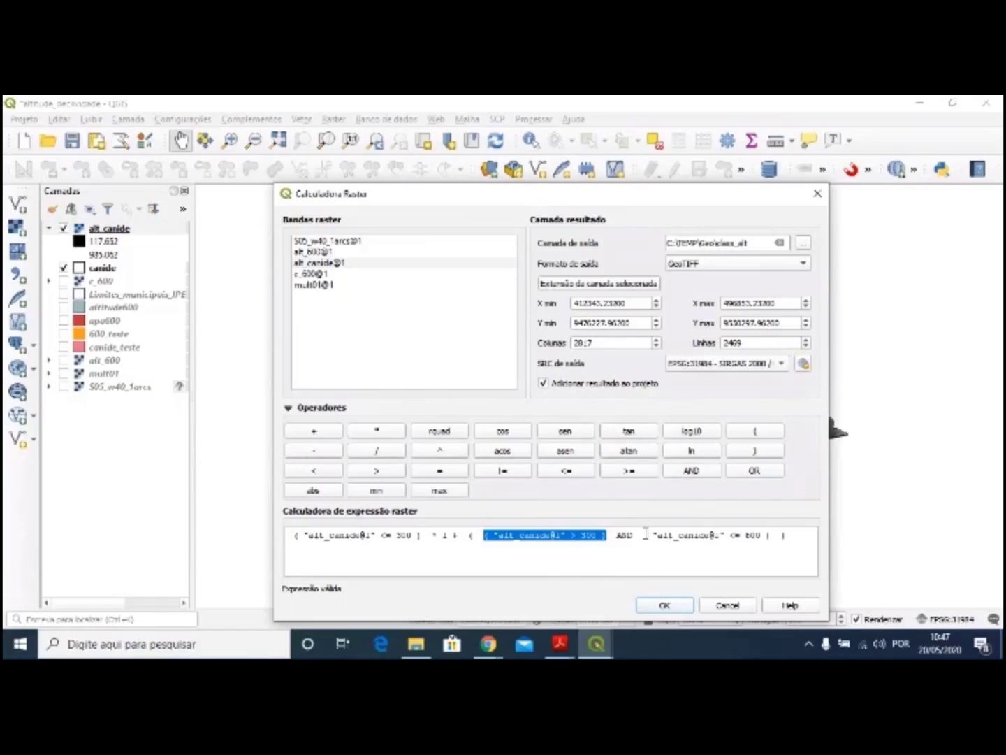
left_click_drag(644, 535, 773, 537)
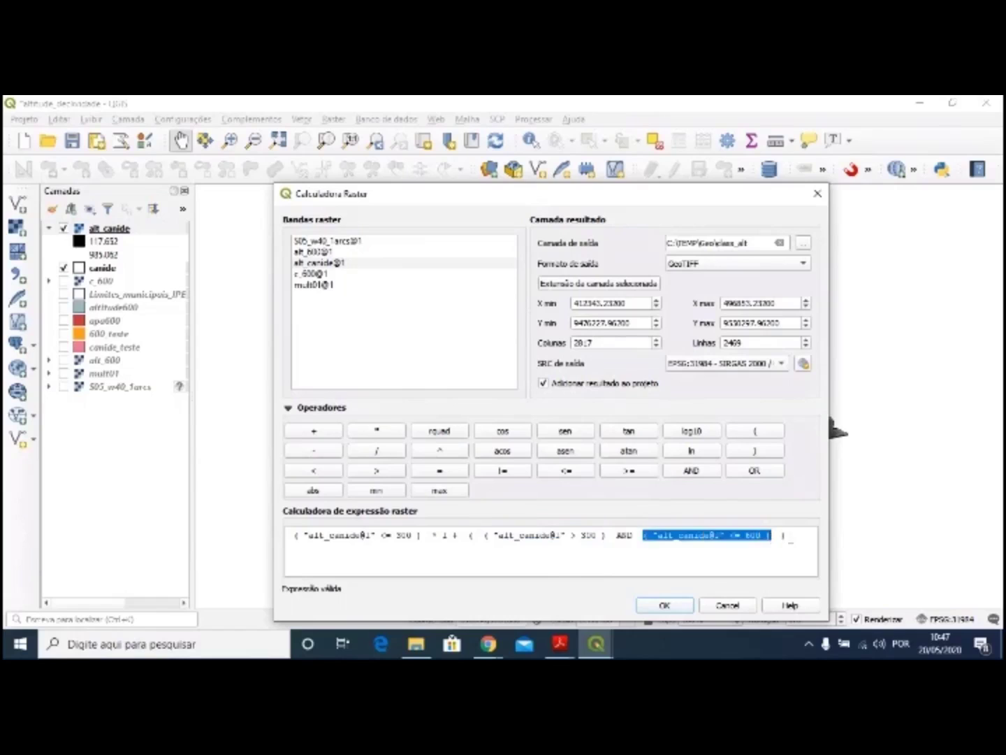
left_click(803, 536)
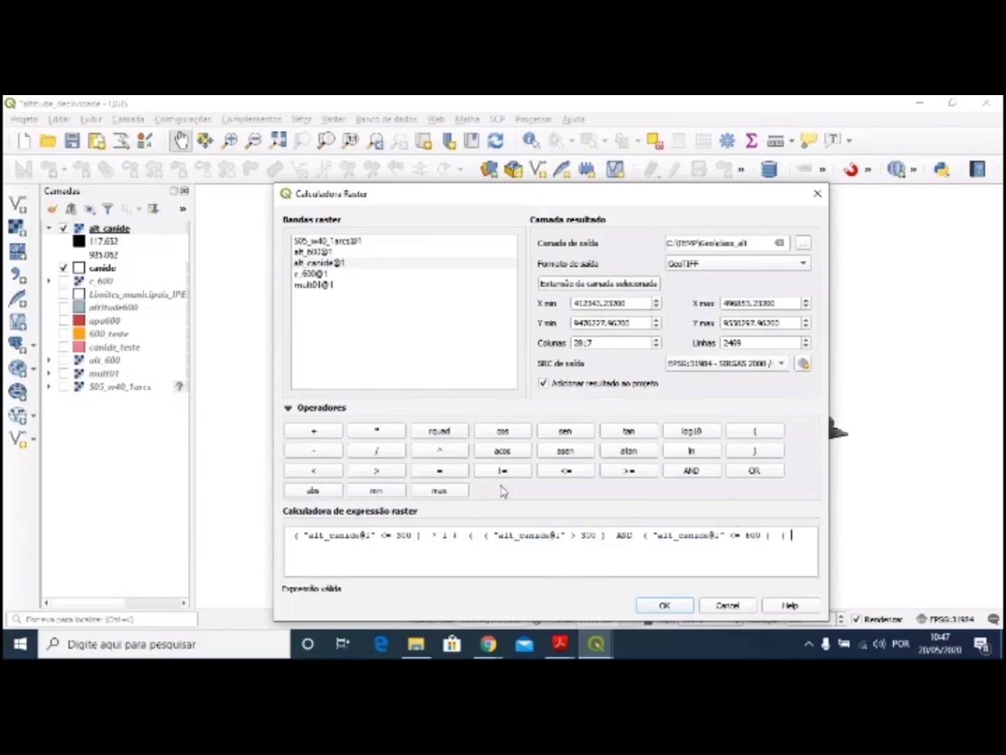
left_click(390, 431)
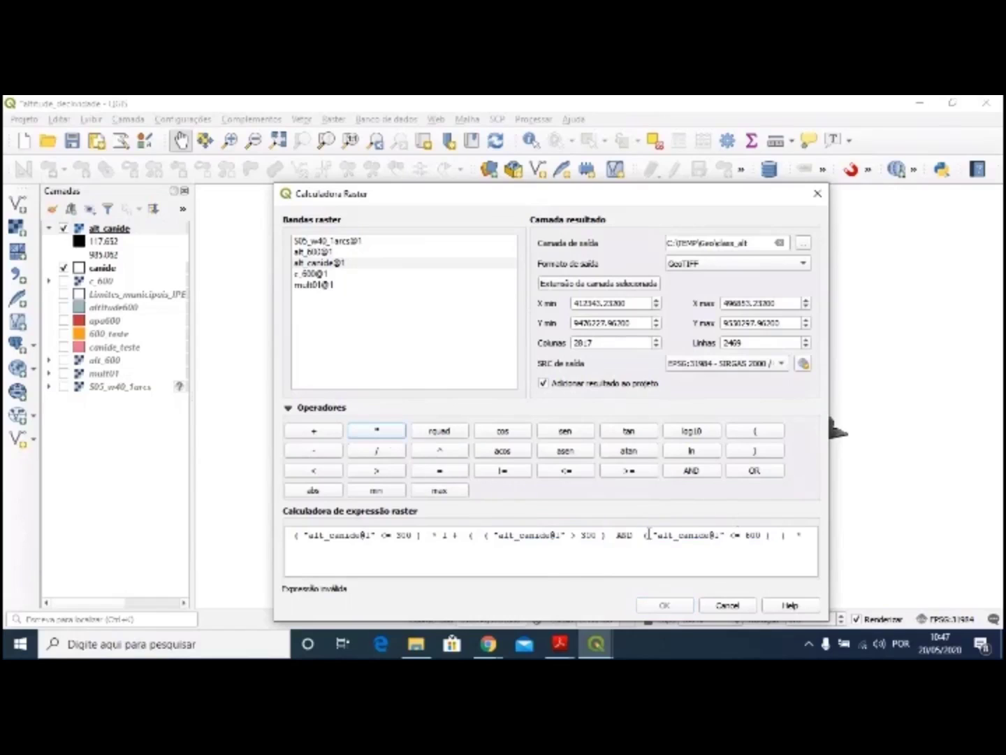
left_click(816, 535)
type("2")
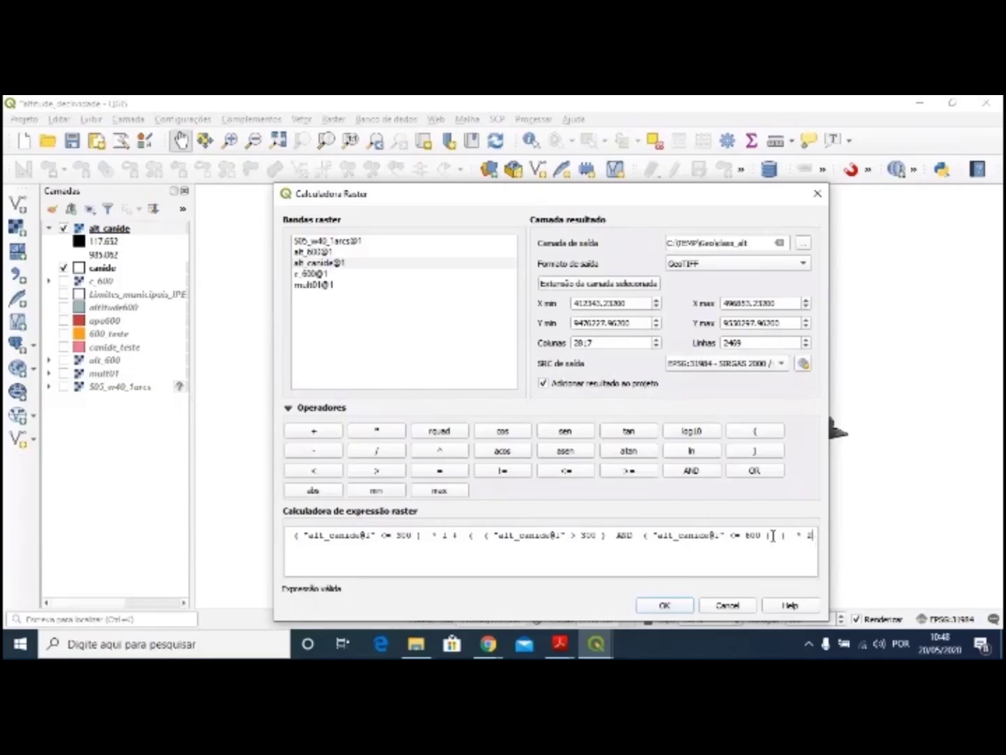
- Append a + operator after the second class term and review the first two class terms of the expression
left_click_drag(787, 536, 466, 536)
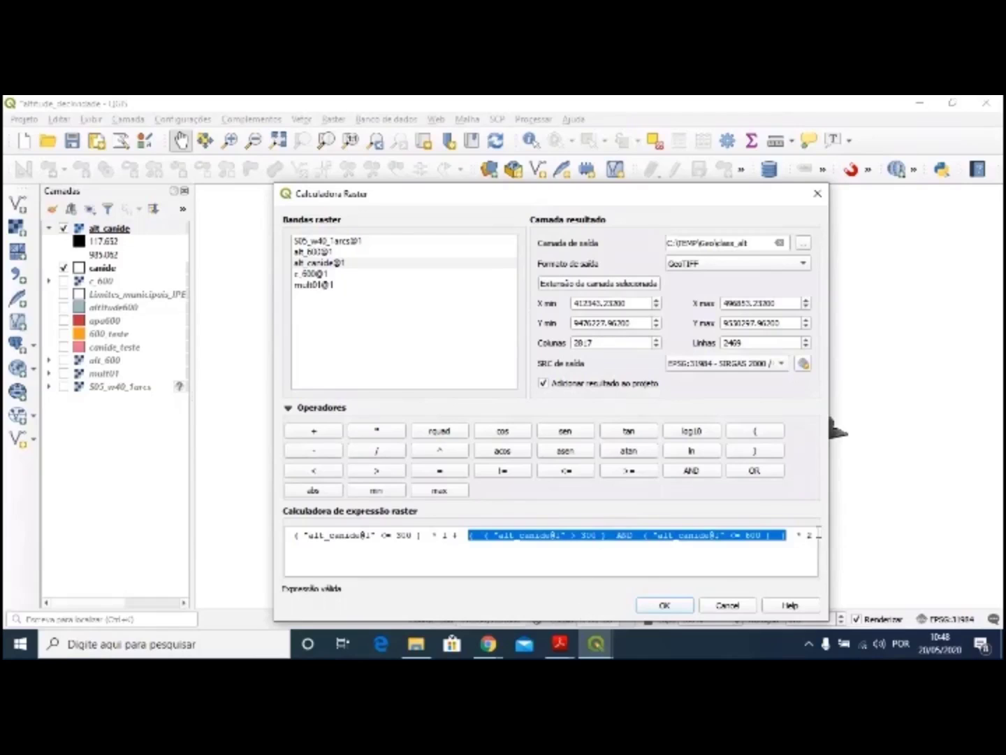
left_click(814, 535)
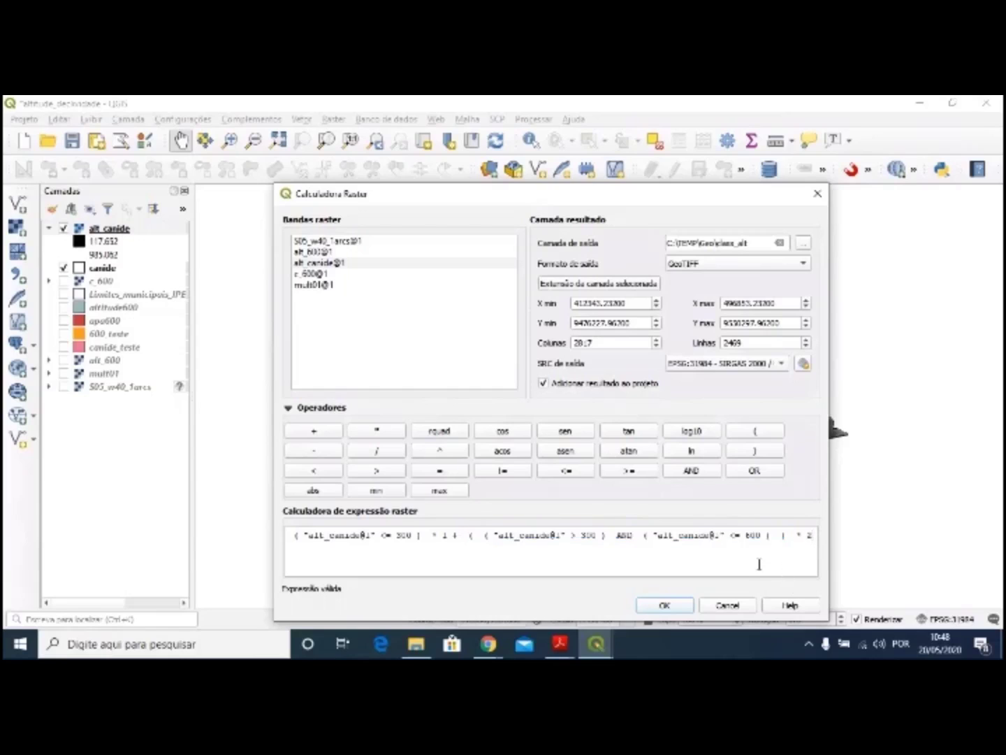
left_click(330, 433)
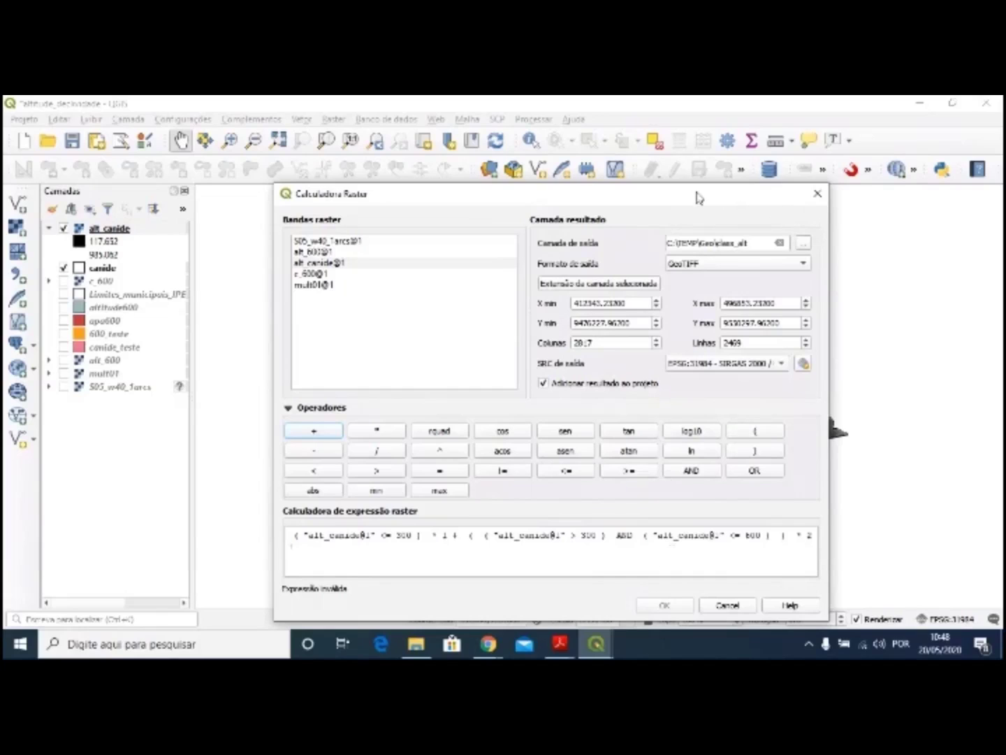
left_click(361, 555)
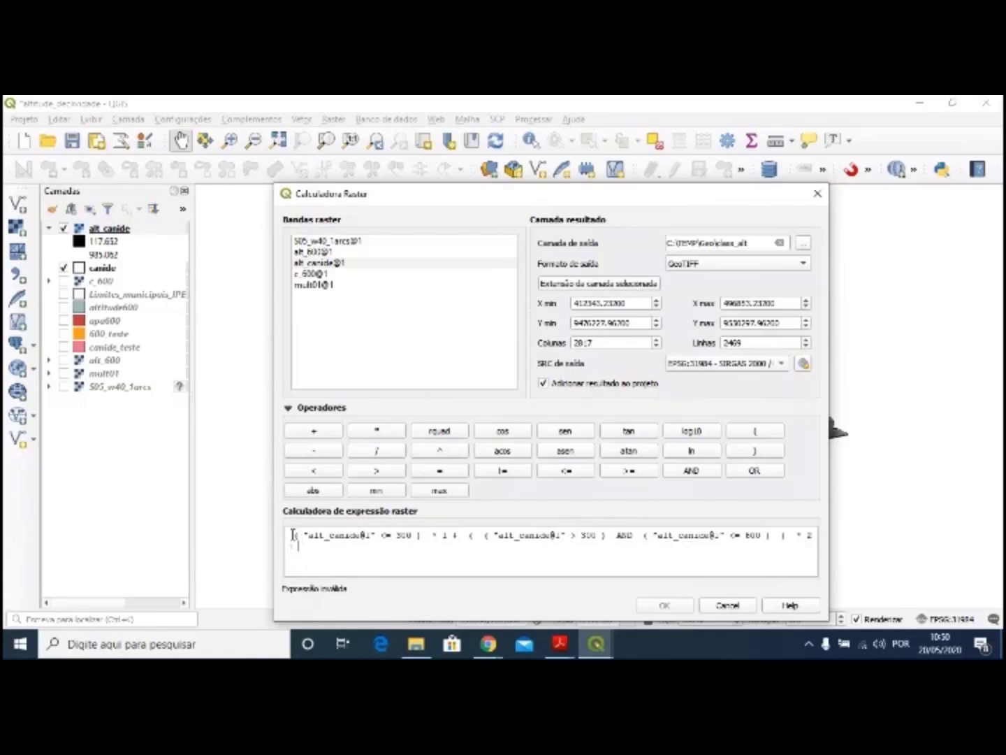
left_click_drag(294, 535, 421, 536)
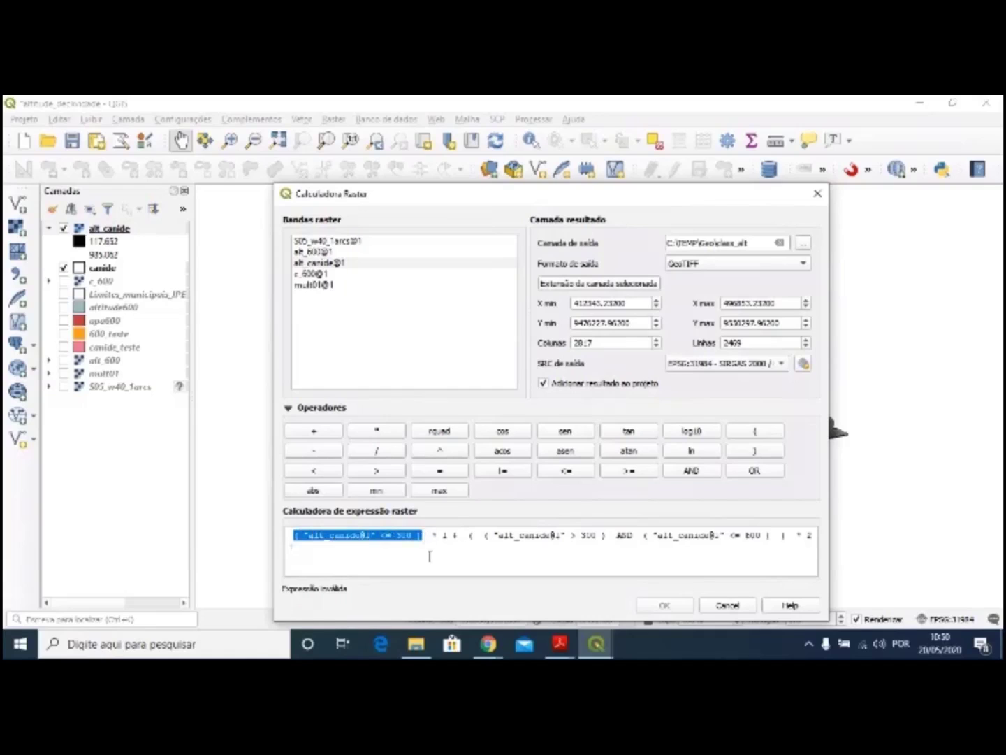
left_click_drag(448, 536, 432, 535)
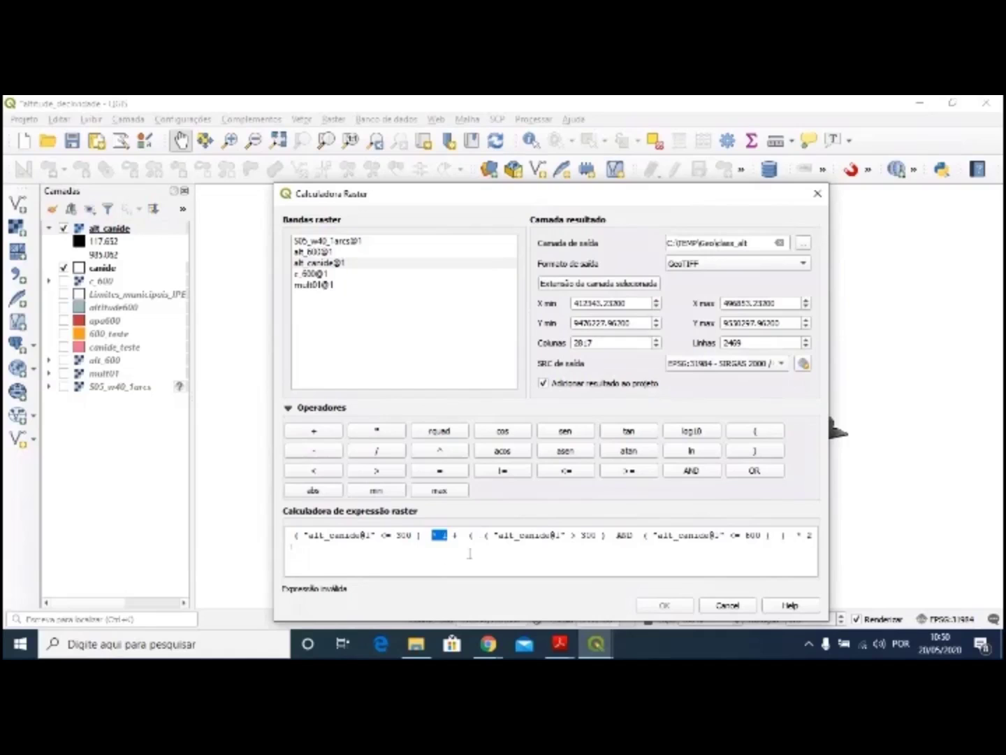
left_click_drag(468, 535, 802, 536)
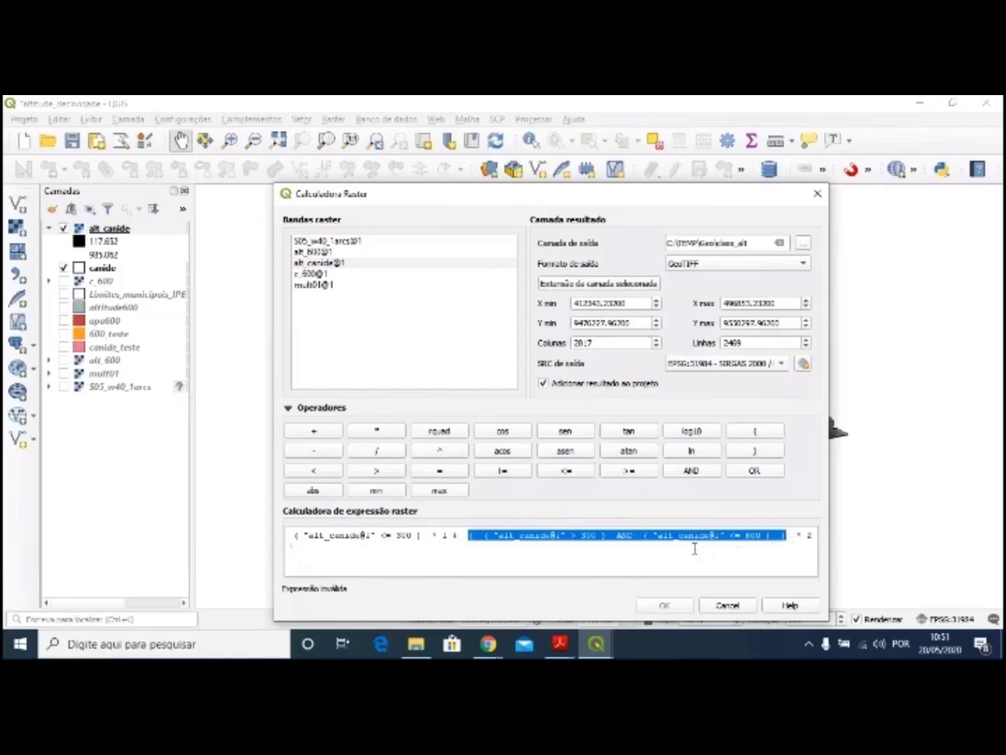
left_click(343, 549)
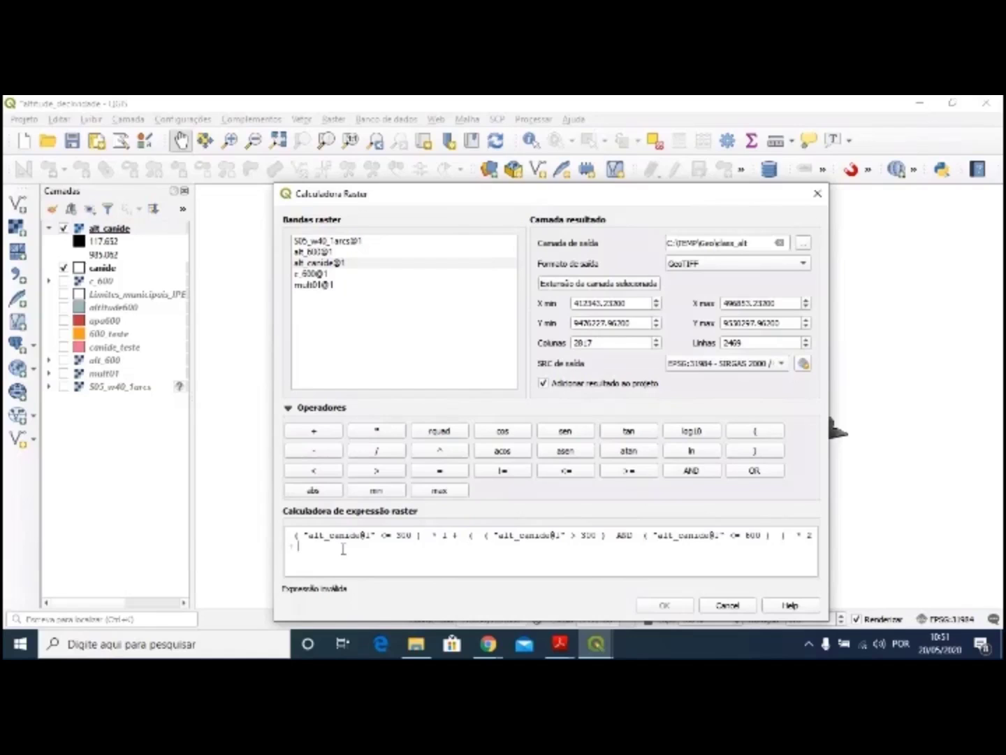
- Open the third class term with the condition ( ( "alt_canide@1" > 600 )
left_click(751, 437)
double_click(334, 263)
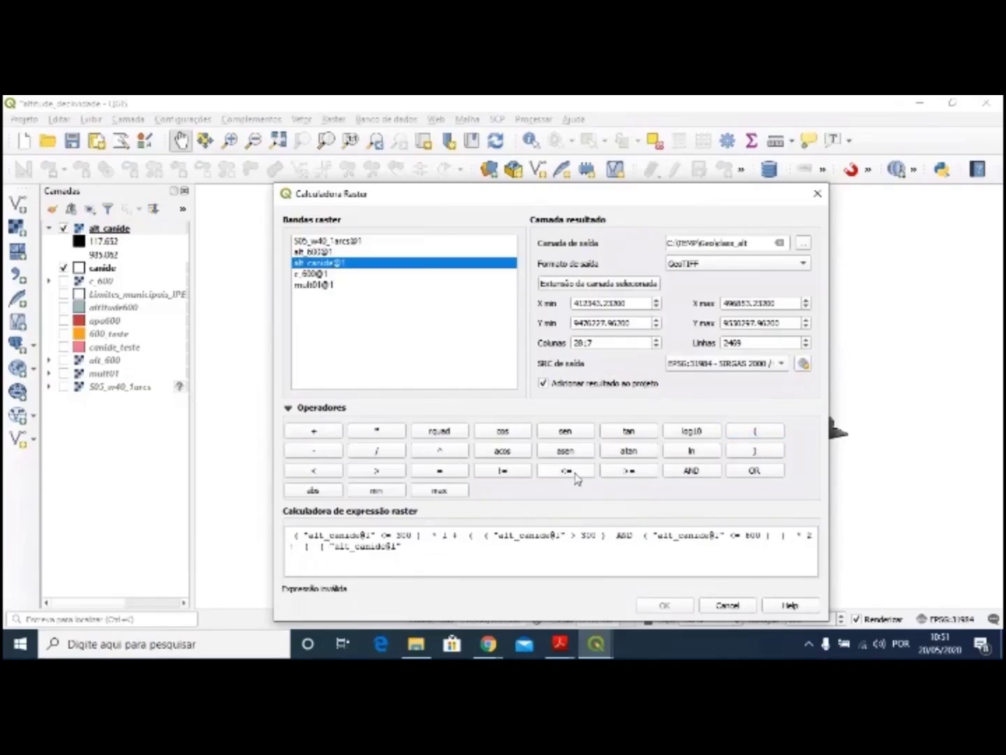
left_click(377, 471)
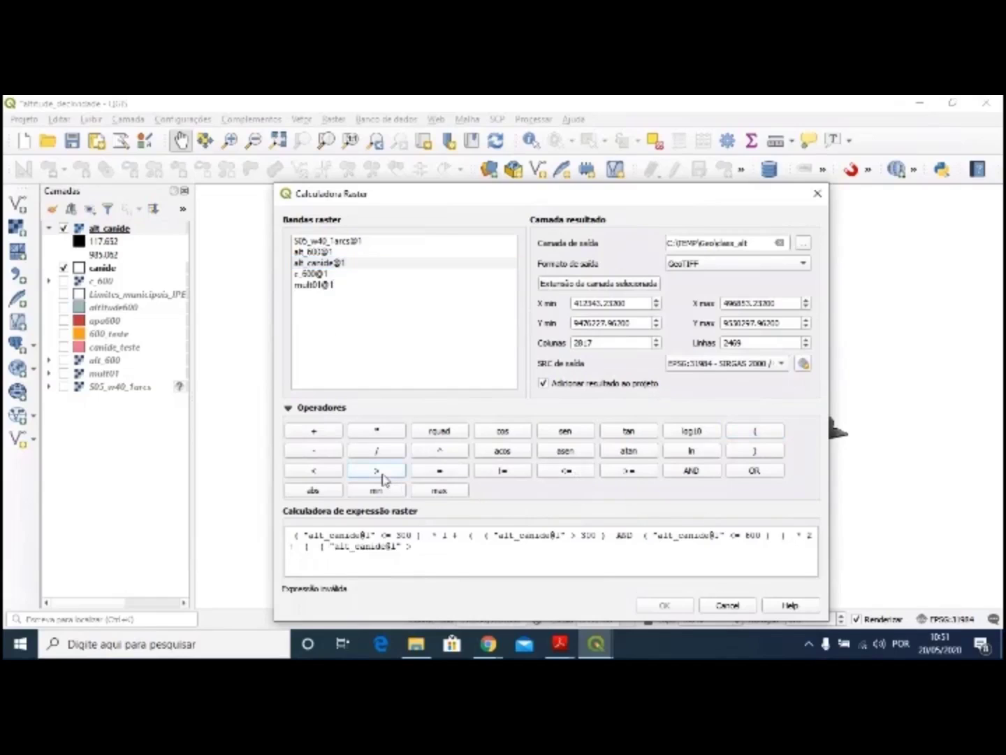
left_click(444, 549)
type("600")
left_click(754, 452)
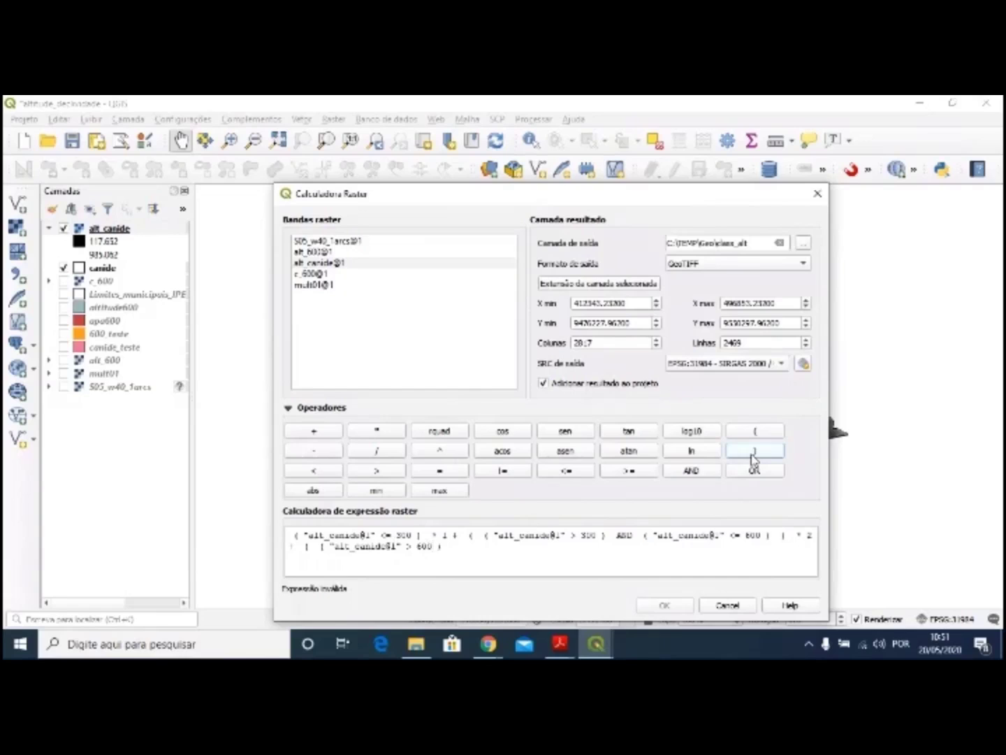
- Complete the third class condition with AND ( "alt_canide@1" <= 900 ) ) and multiply it by 3
left_click(692, 476)
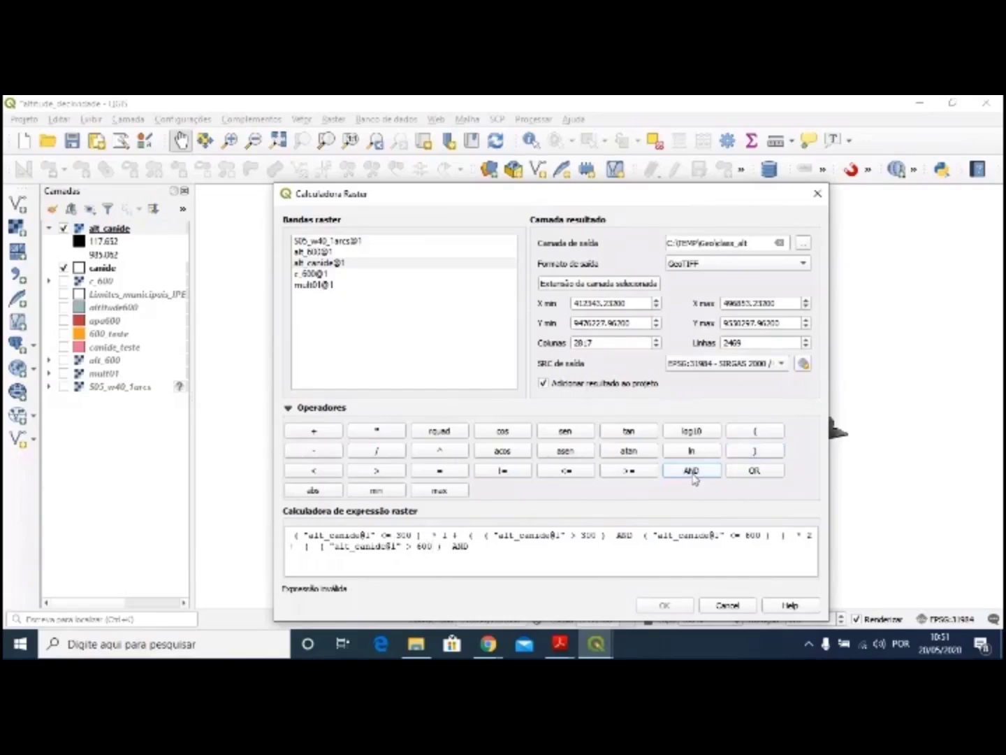
left_click(743, 434)
double_click(349, 263)
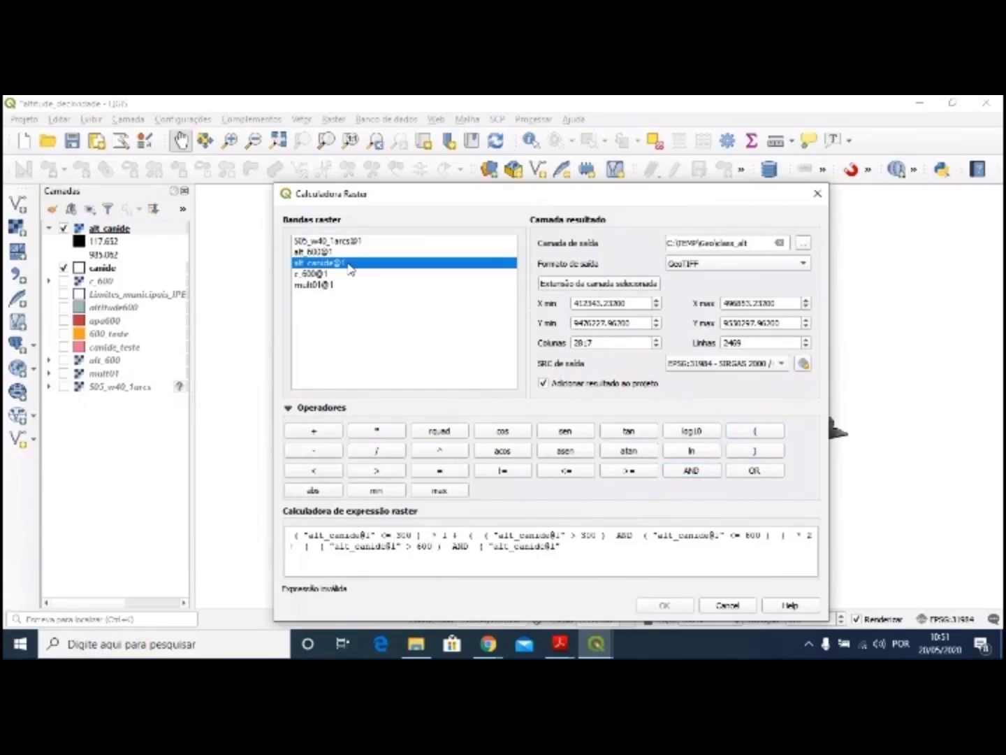
left_click(561, 473)
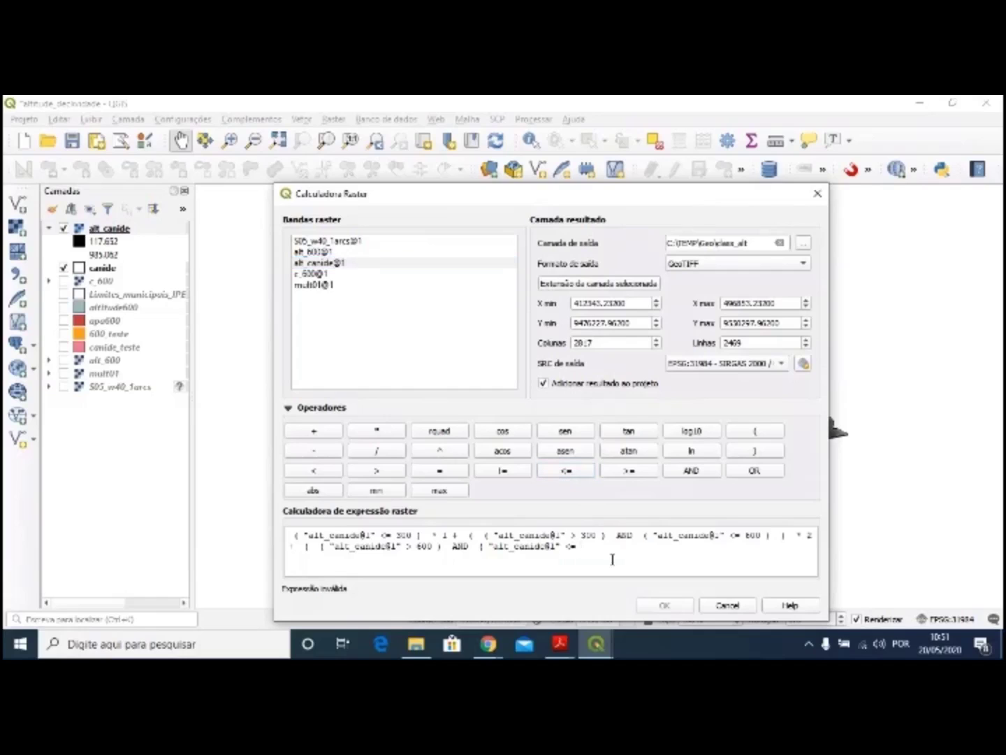
type("900")
left_click(753, 451)
left_click(758, 452)
left_click(383, 437)
type("3")
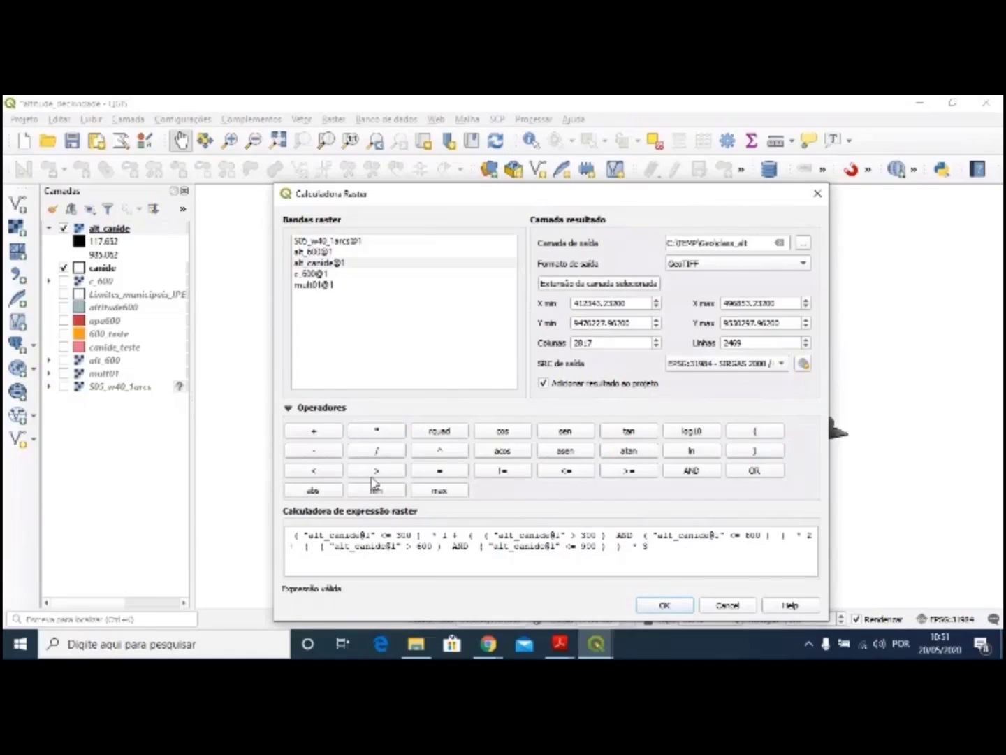
- Add the fourth class term + ( "alt_canide@1" > 900 ) * 4 at the end of the expression
left_click(326, 434)
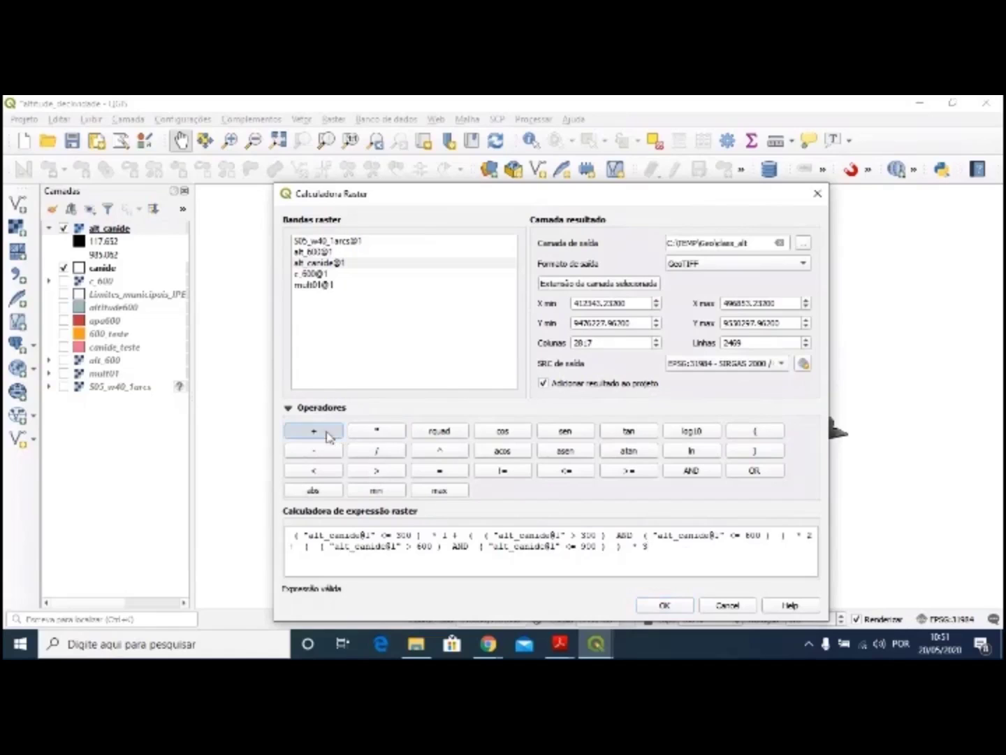
left_click(715, 551)
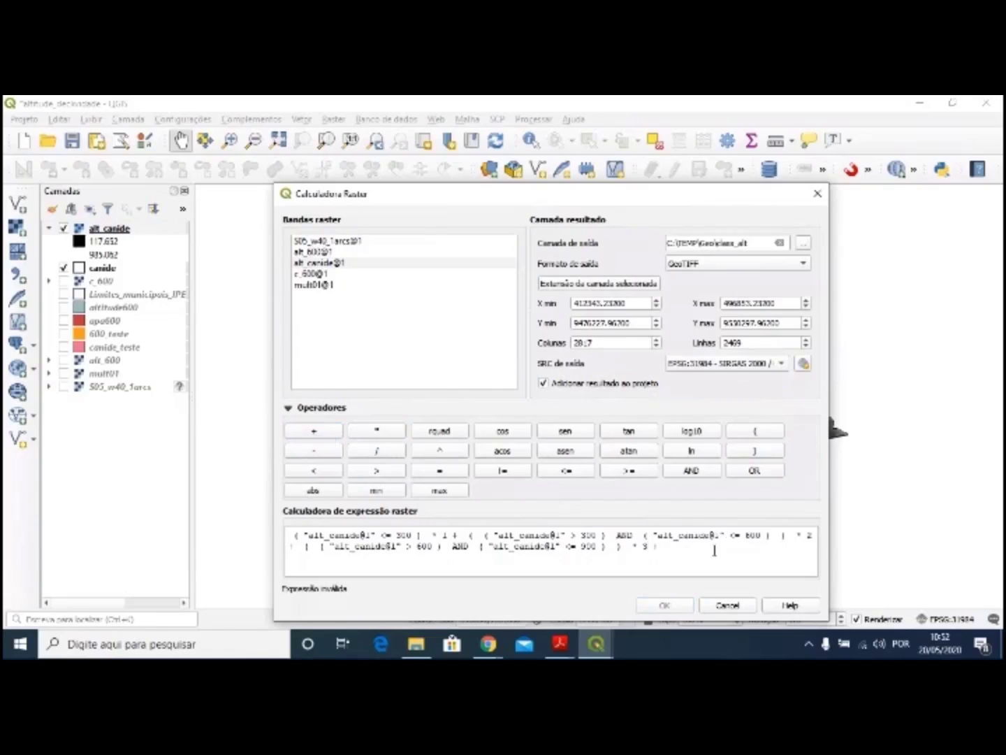
left_click(777, 436)
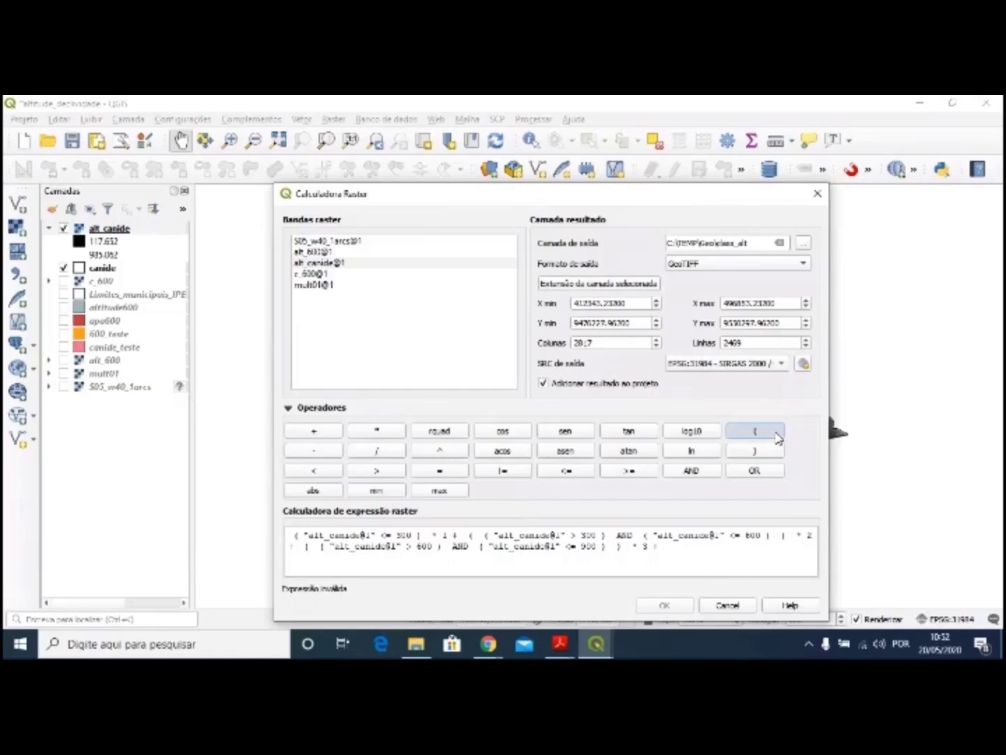
left_click(334, 264)
double_click(334, 264)
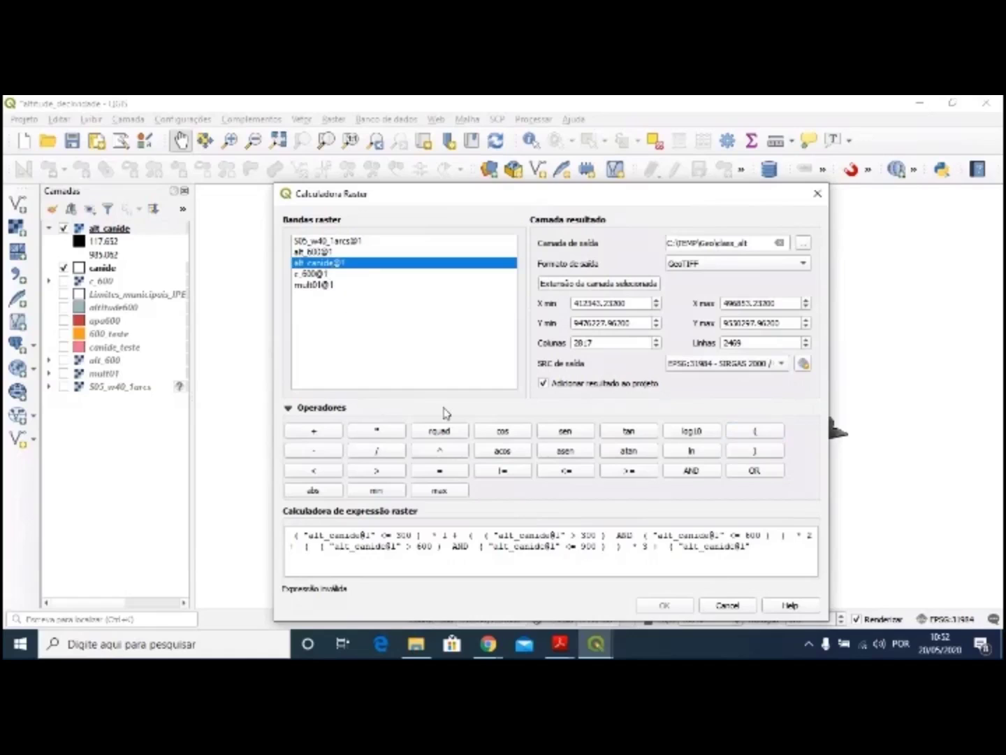
left_click(392, 475)
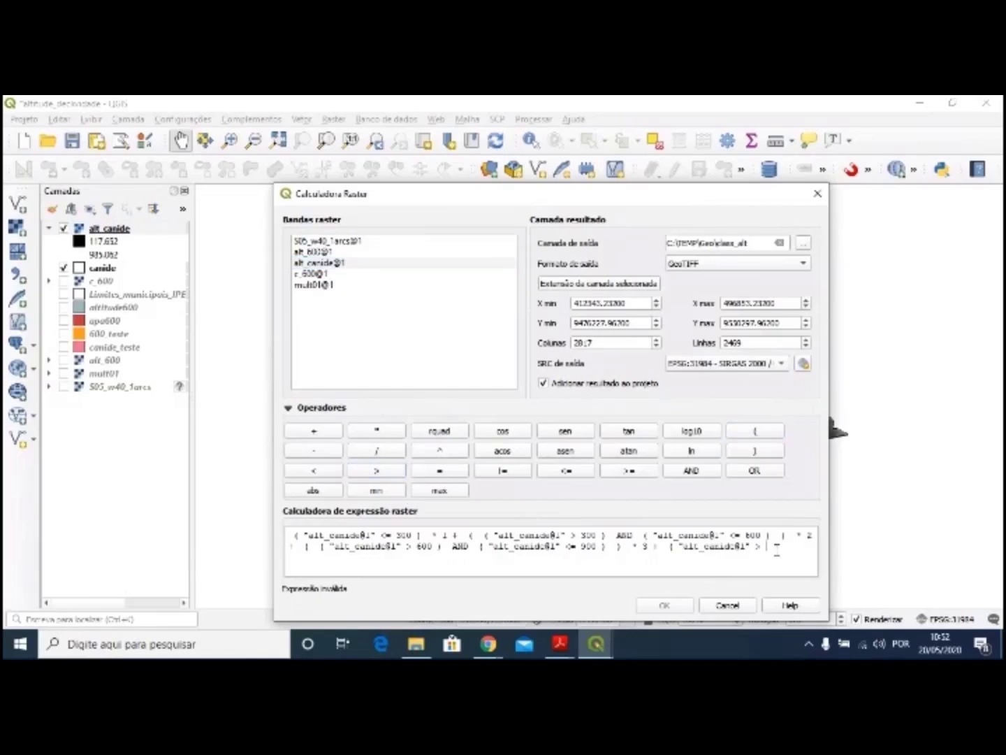
type("900")
left_click(773, 455)
left_click(377, 430)
type("4")
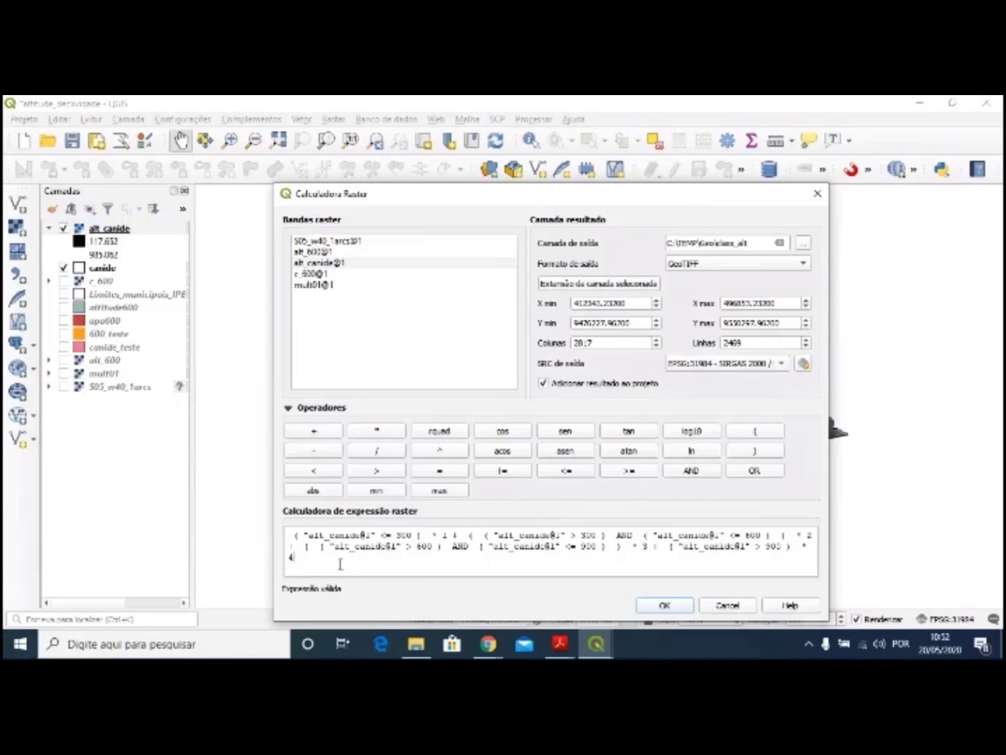
- Copy the whole raster expression into a new Bloco de Notas document and check it from its beginning
left_click_drag(296, 559, 286, 531)
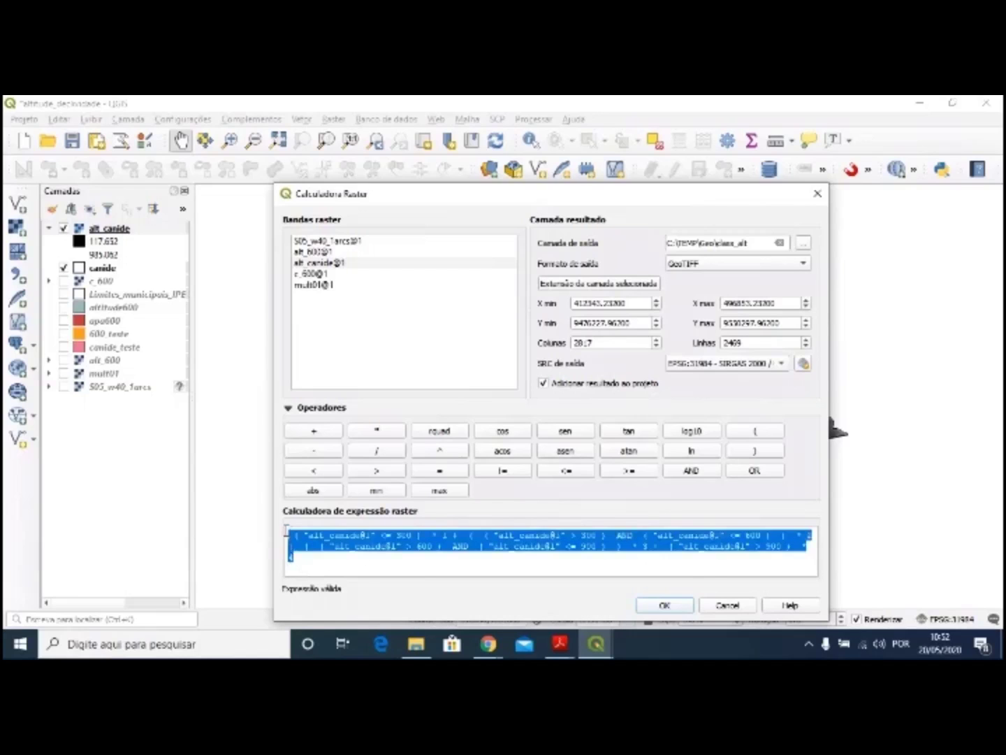
right_click(335, 547)
left_click(364, 482)
left_click(234, 645)
type("no")
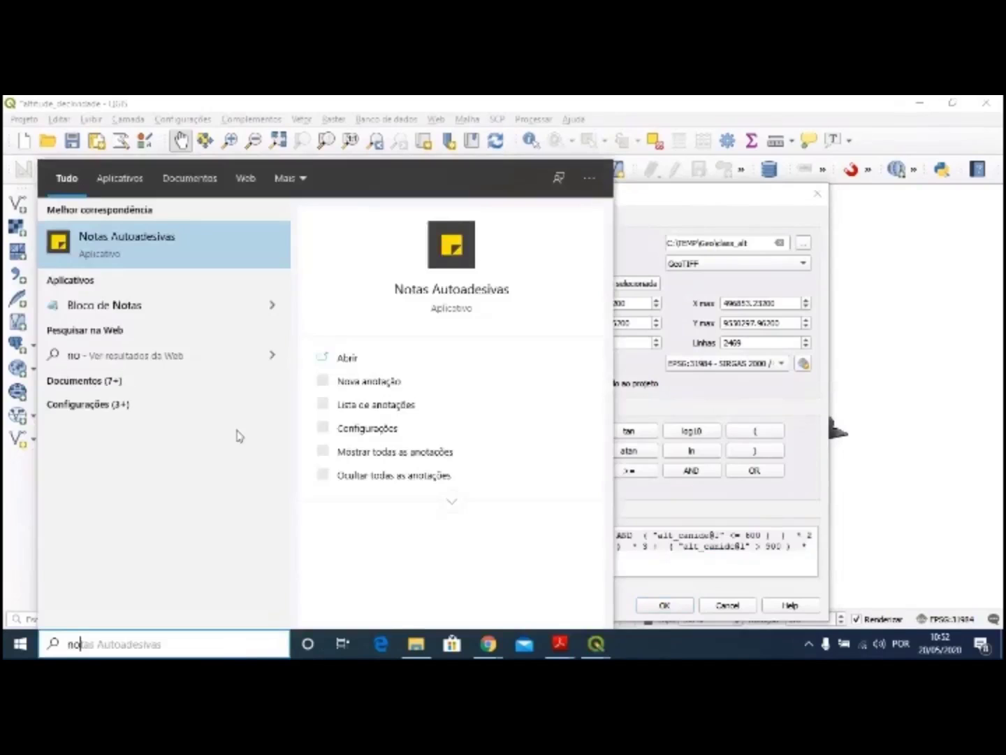
left_click(157, 305)
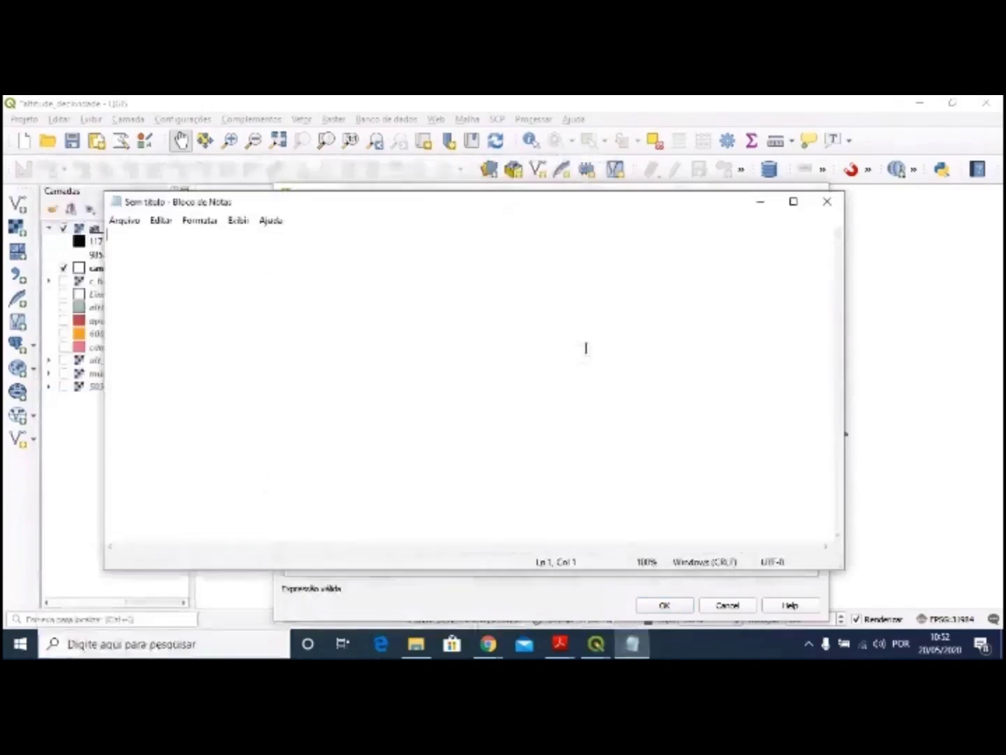
right_click(326, 273)
left_click(373, 337)
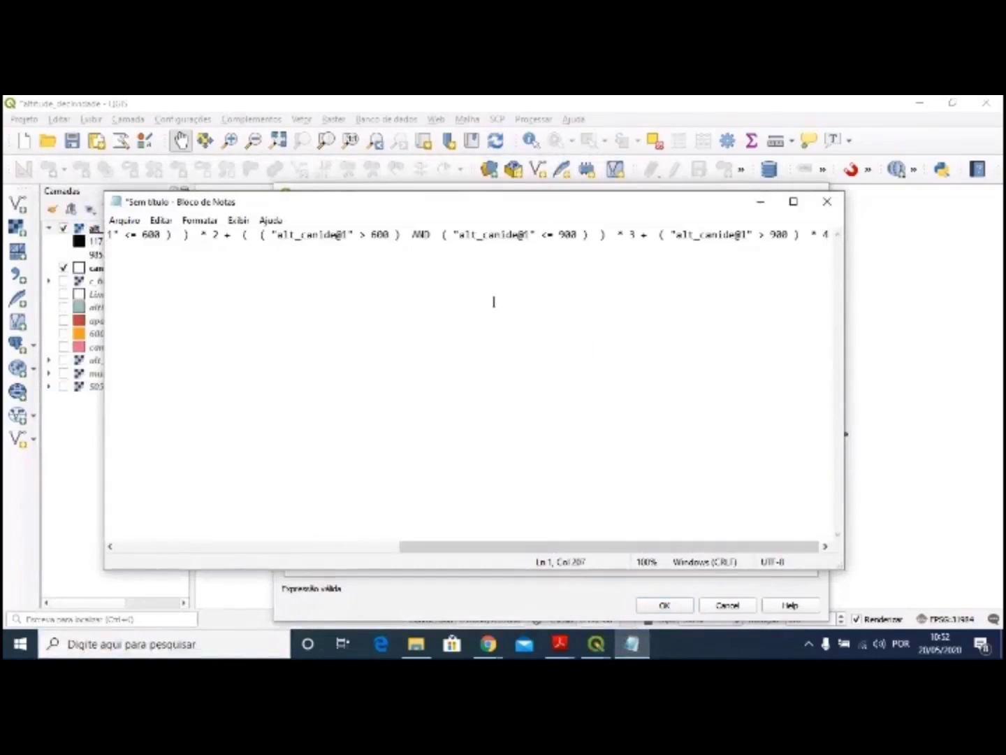
left_click_drag(549, 551, 252, 546)
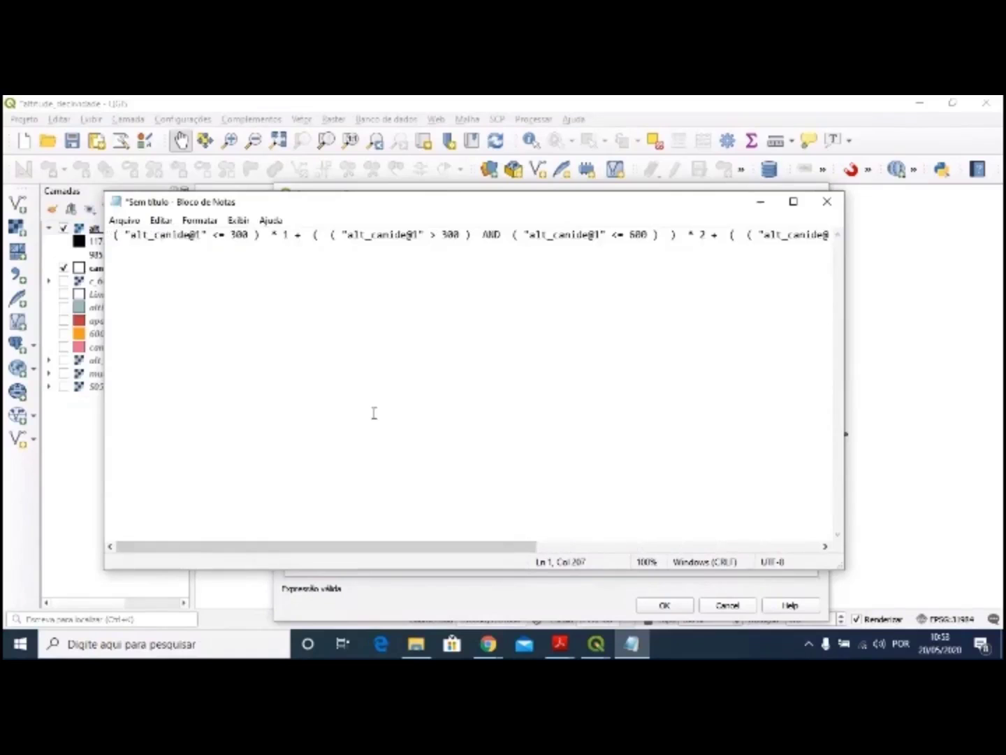
- Return to the QGIS raster calculator and run the four-class expression to generate the class_alt raster
left_click(762, 202)
left_click(450, 556)
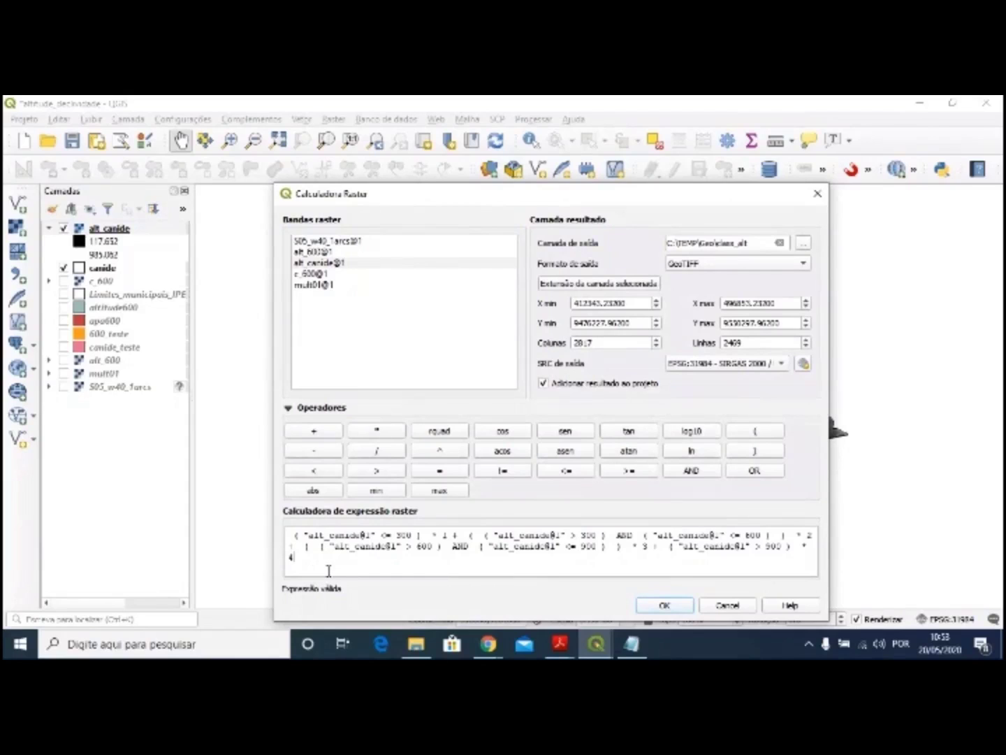
left_click(685, 612)
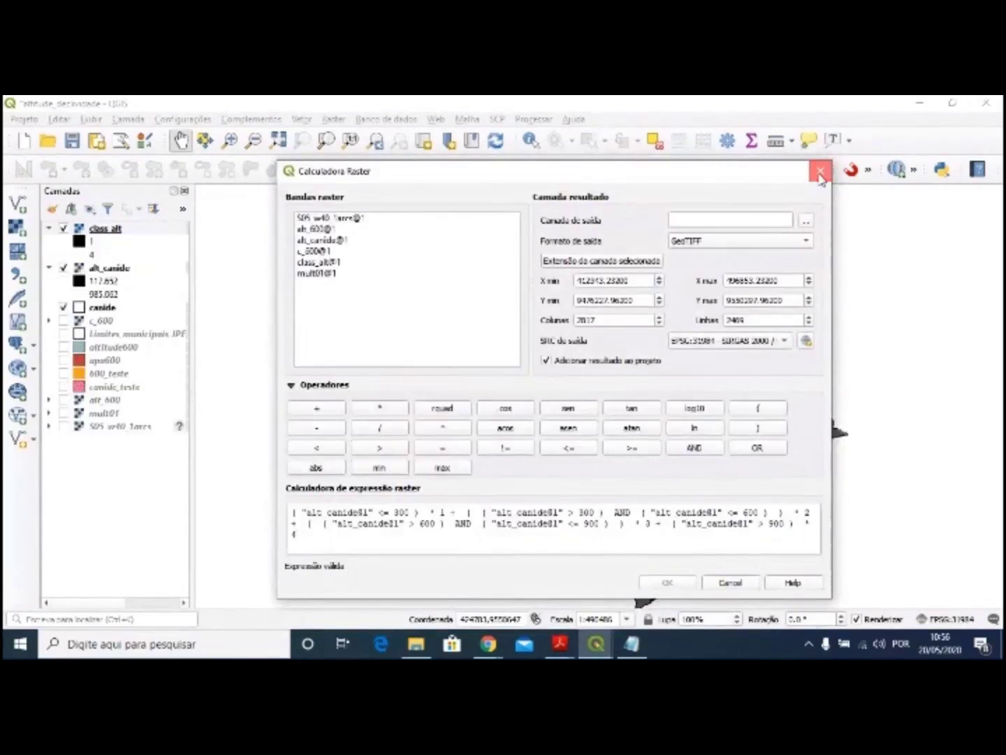
- Close the raster calculator and hide the alt_canide layer, keeping class_alt and the canide outline displayed
left_click(821, 178)
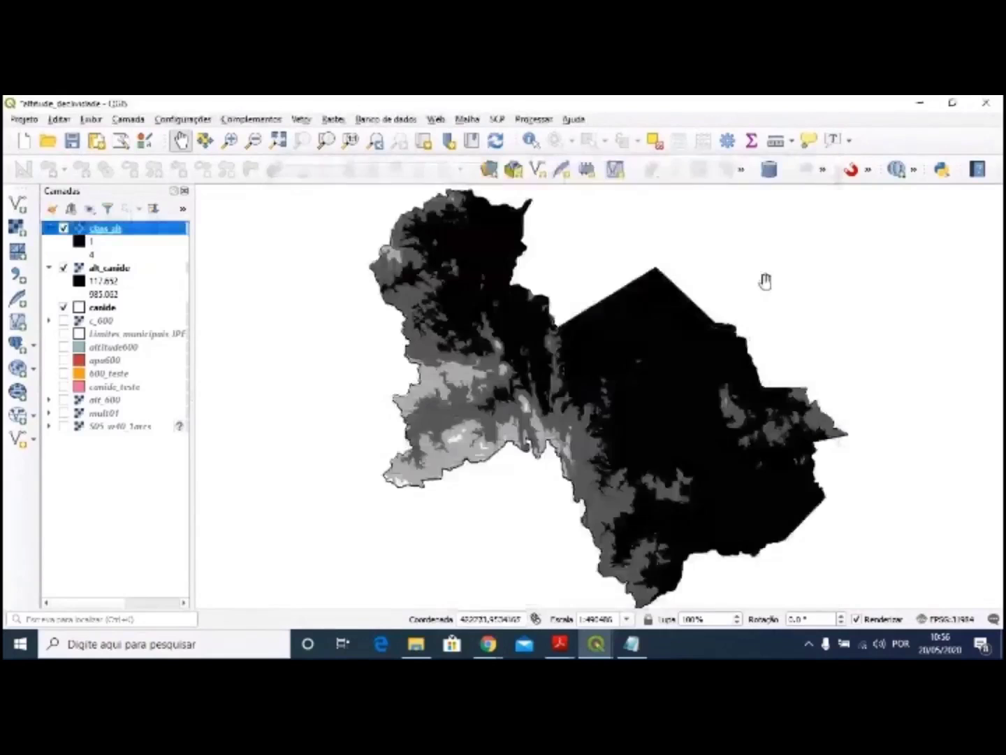
left_click(64, 267)
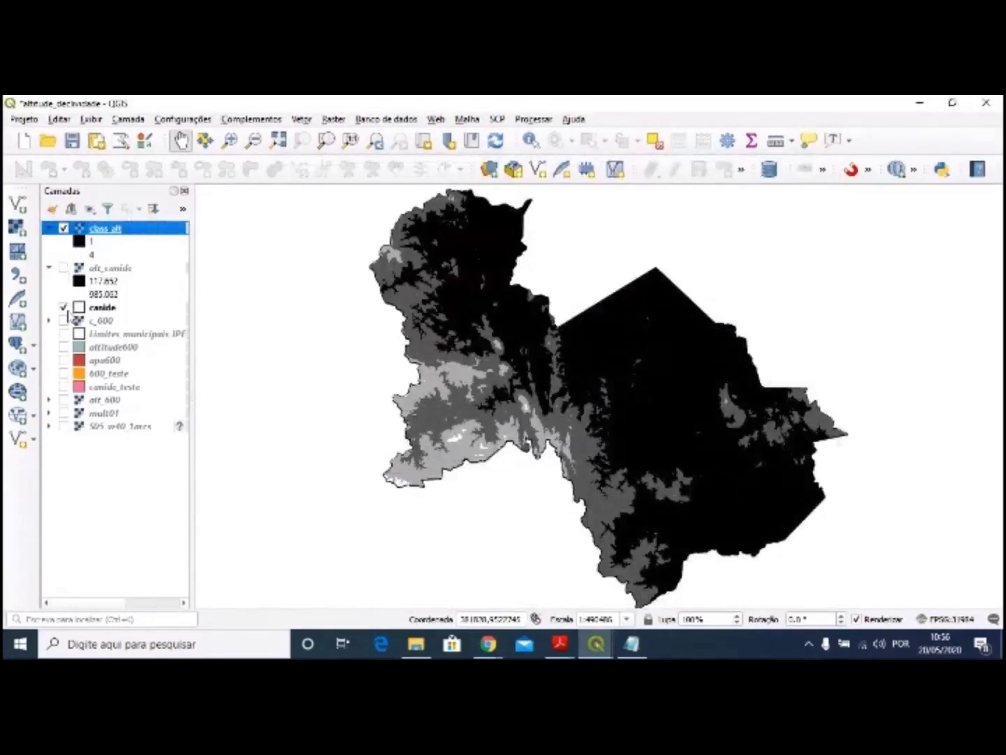
left_click(63, 308)
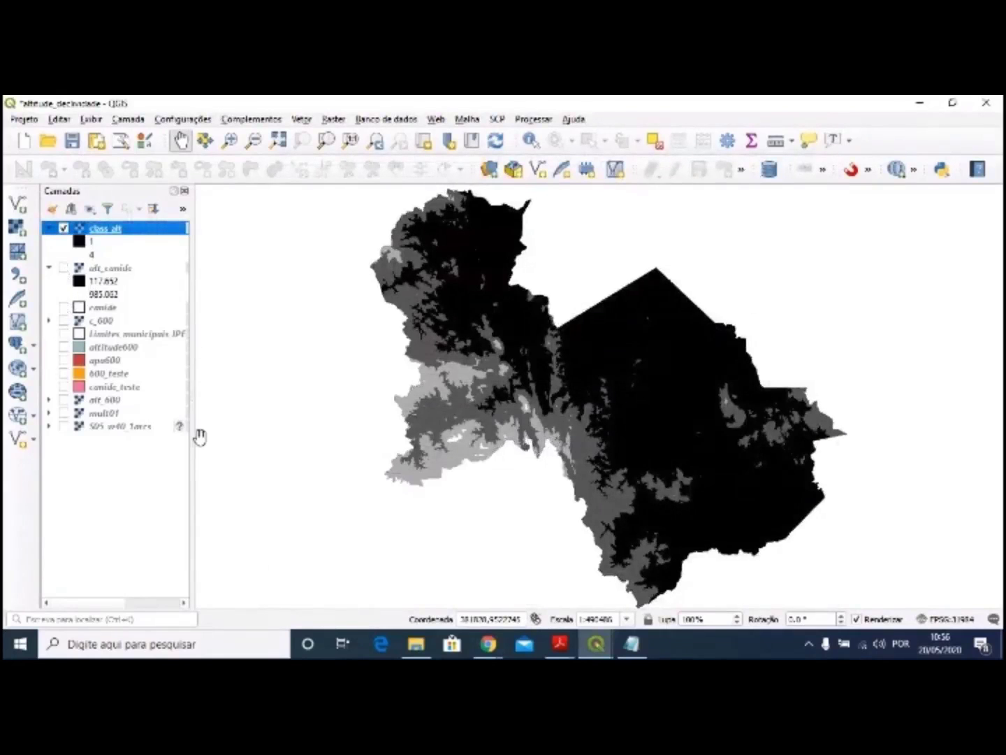
left_click(63, 308)
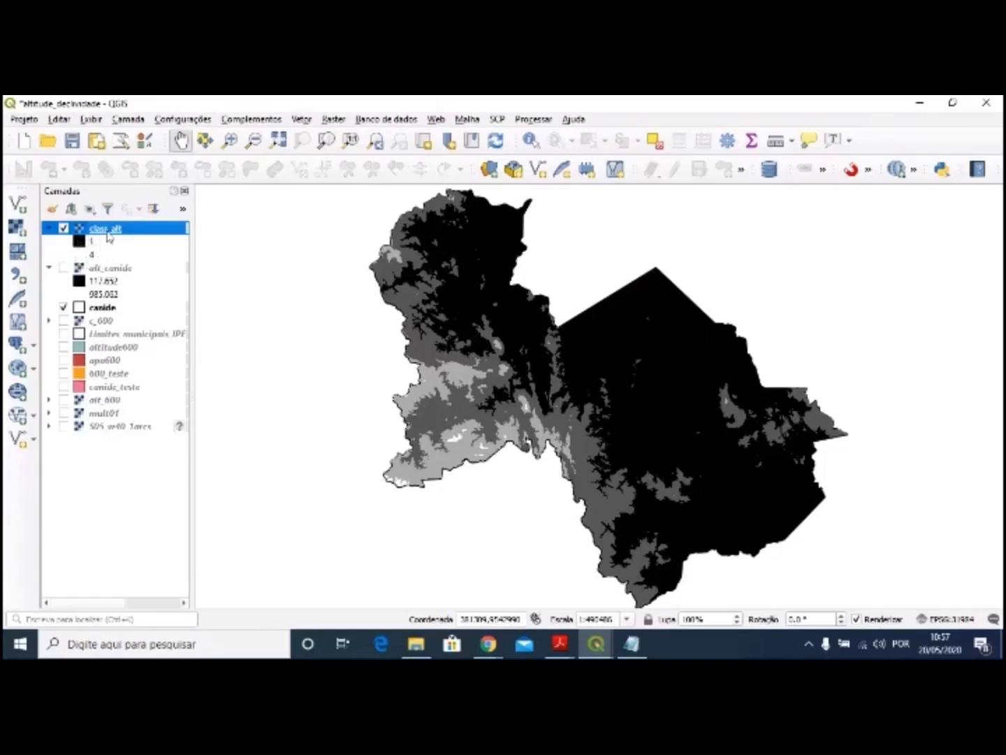
- Style class_alt with Banda simples falsa-cor rendering, using Intervalo igual mode and 4 classes
right_click(109, 237)
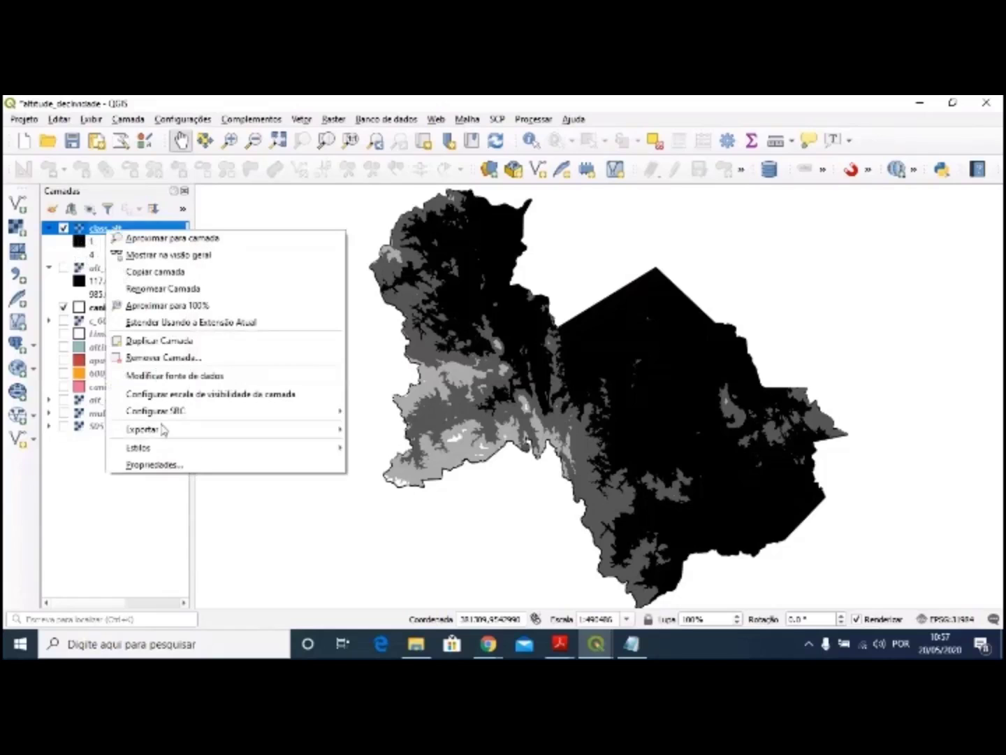
left_click(169, 468)
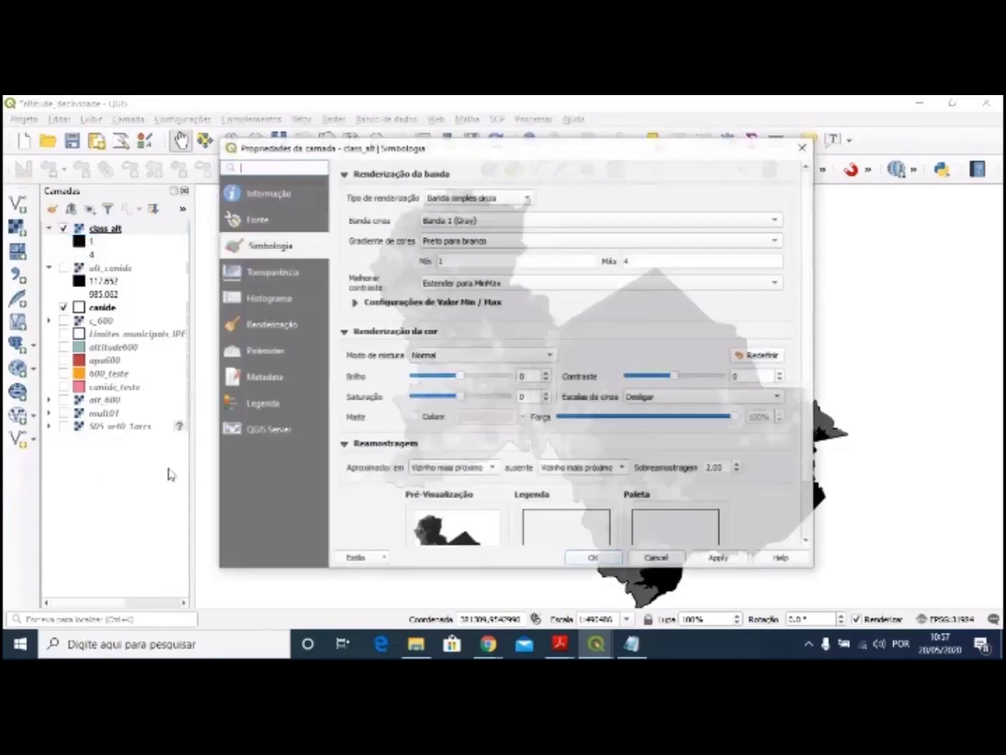
left_click(446, 204)
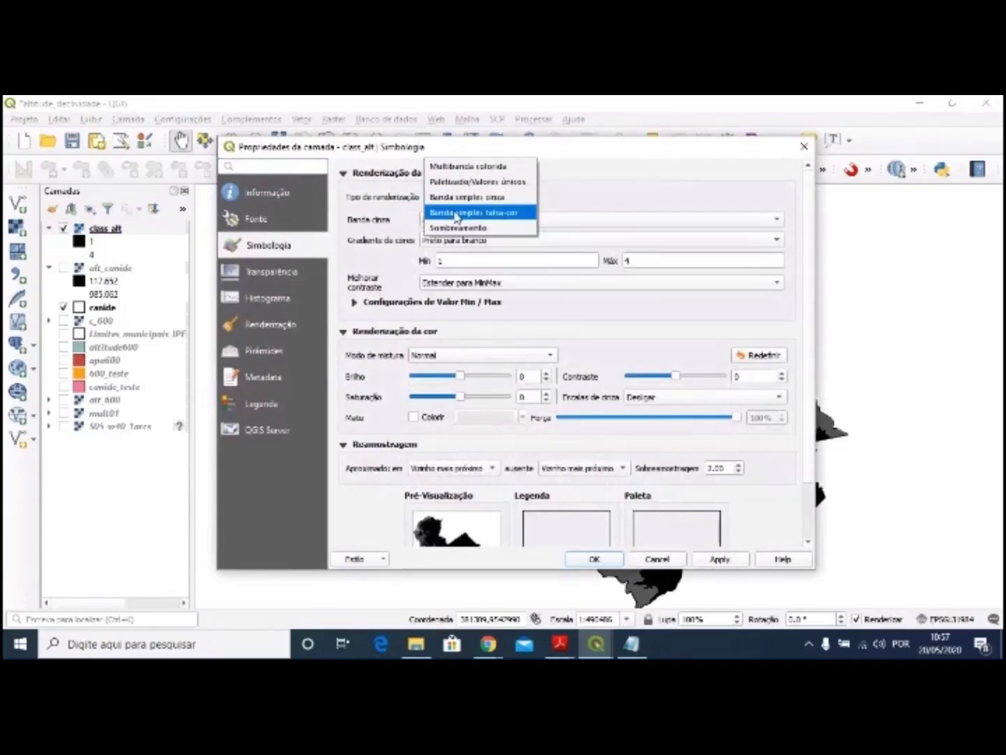
left_click(489, 212)
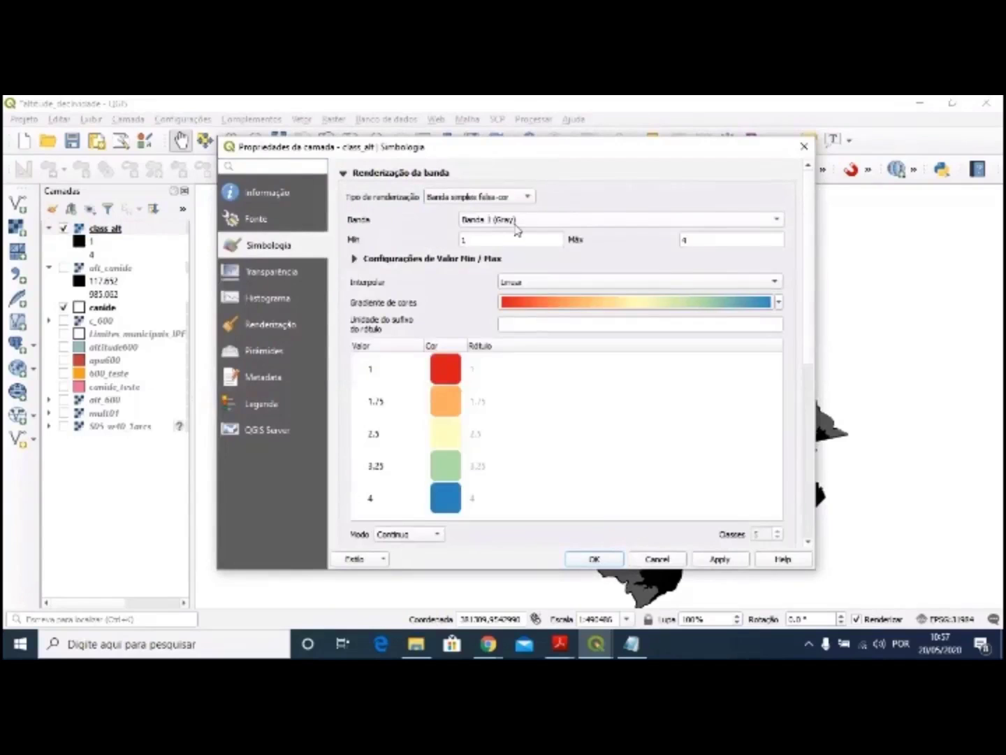
scroll(597, 450, "down", 1)
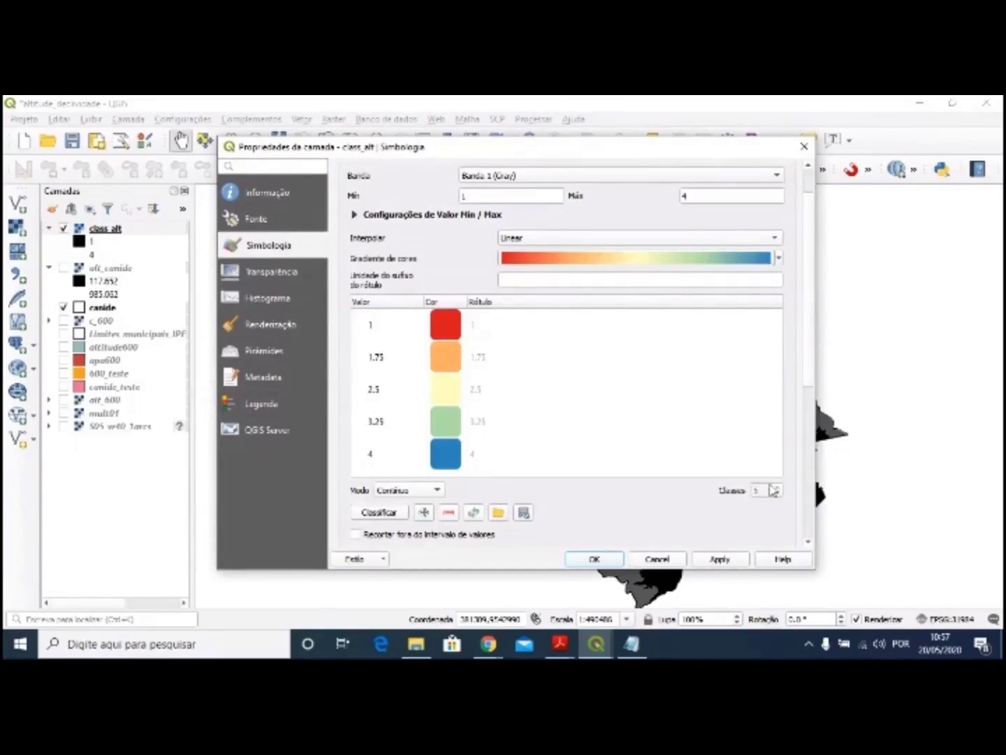
left_click(440, 491)
left_click(430, 507)
left_click(778, 494)
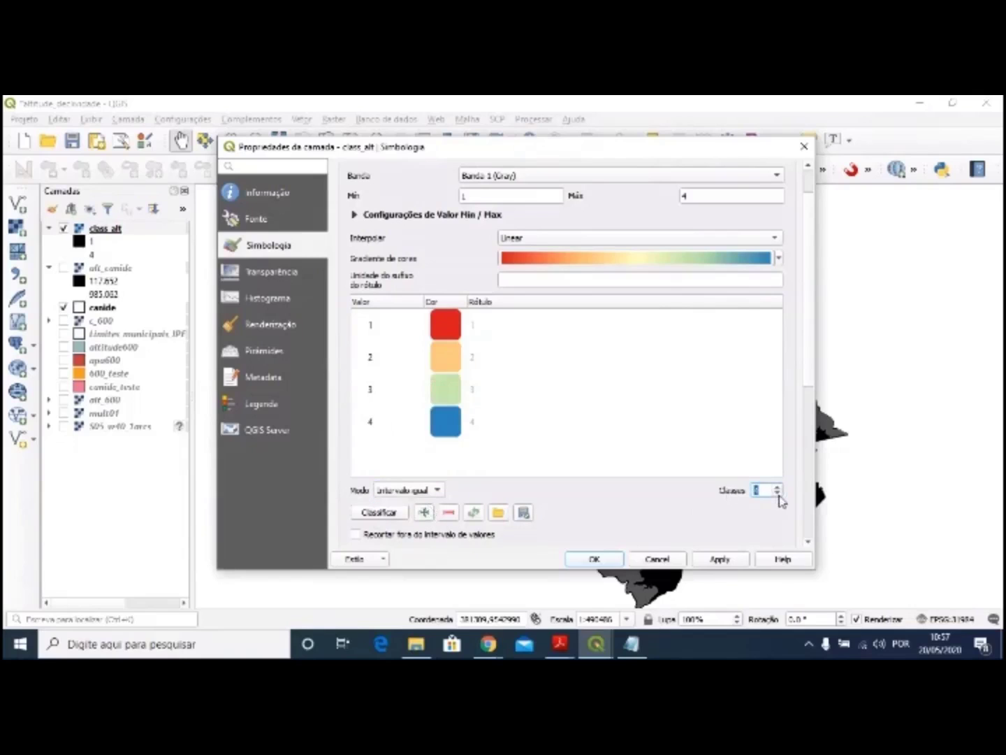
- Label the class_alt values 1 and 2 as "<| 300" and "300 -| 600"
left_click(473, 331)
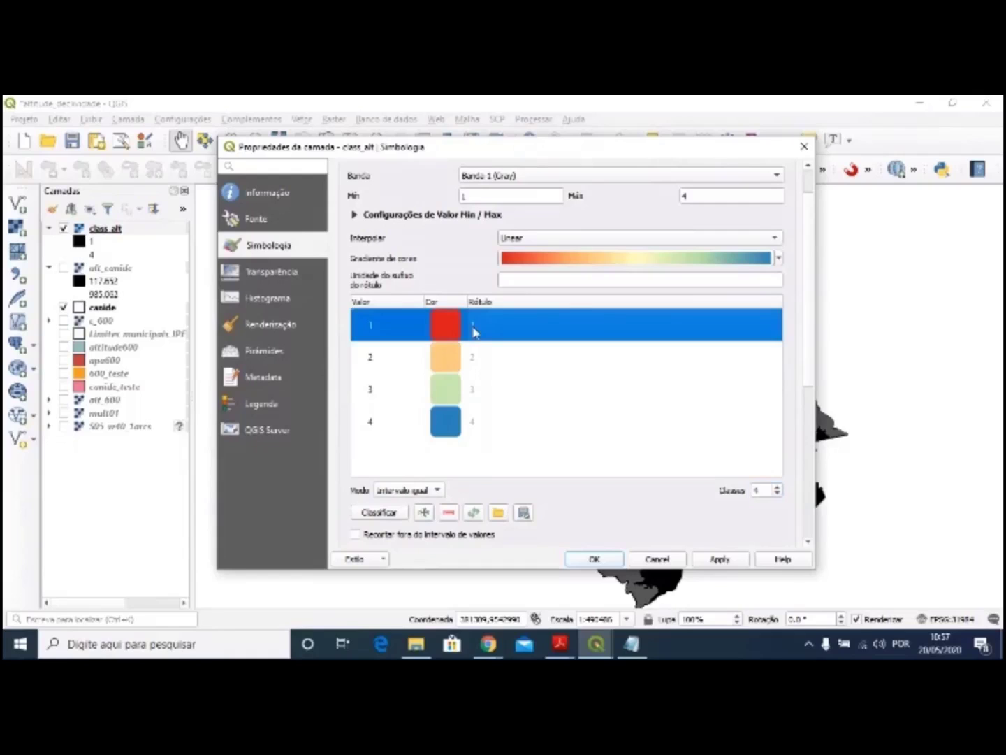
double_click(474, 331)
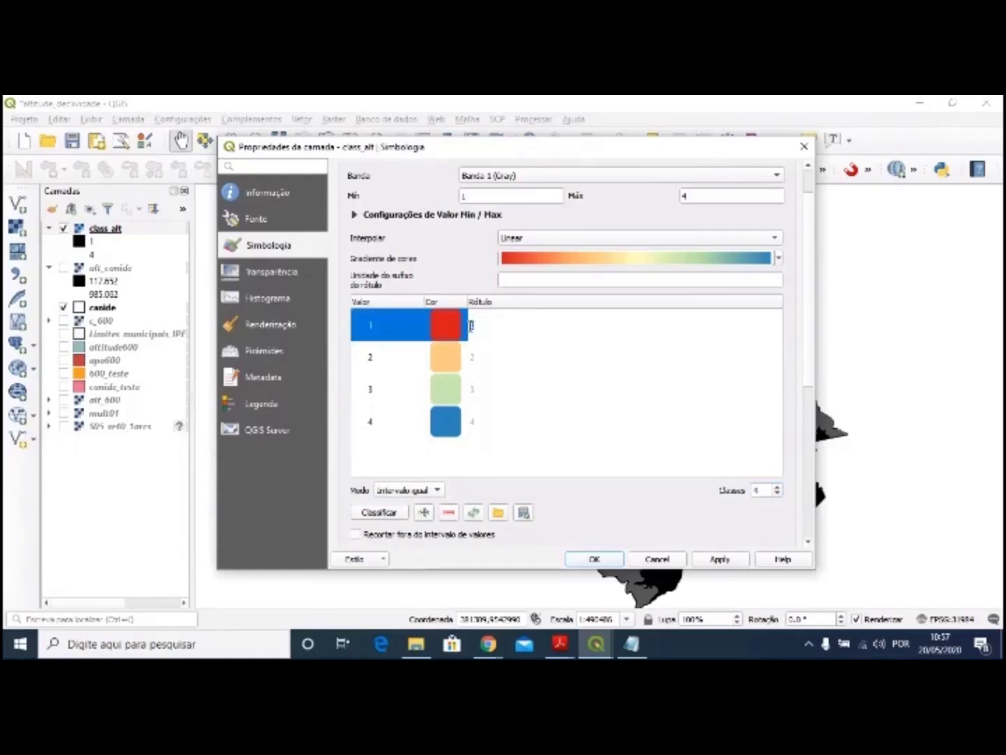
type("< 500")
scroll(489, 358, "up", 1)
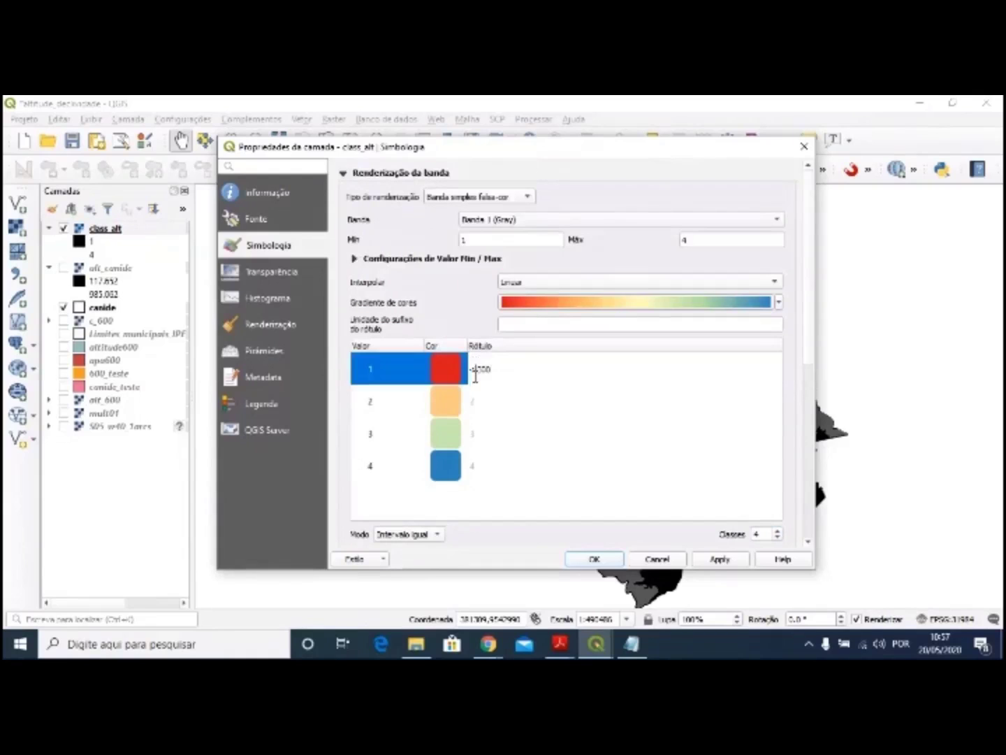
left_click(472, 400)
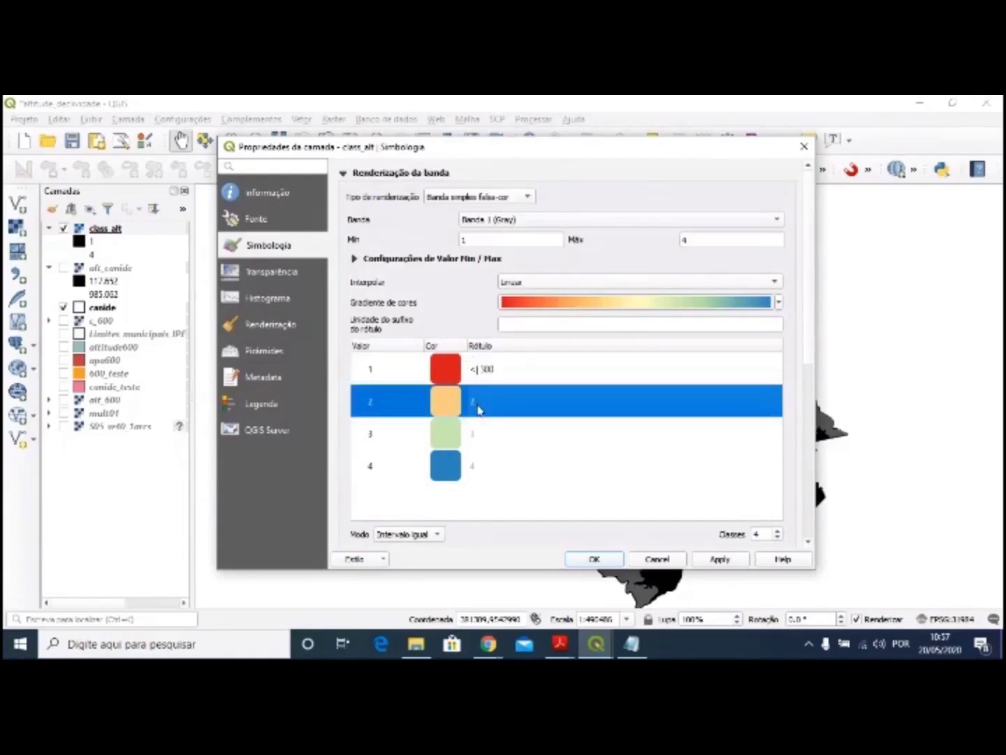
left_click(474, 404)
type("300 -|")
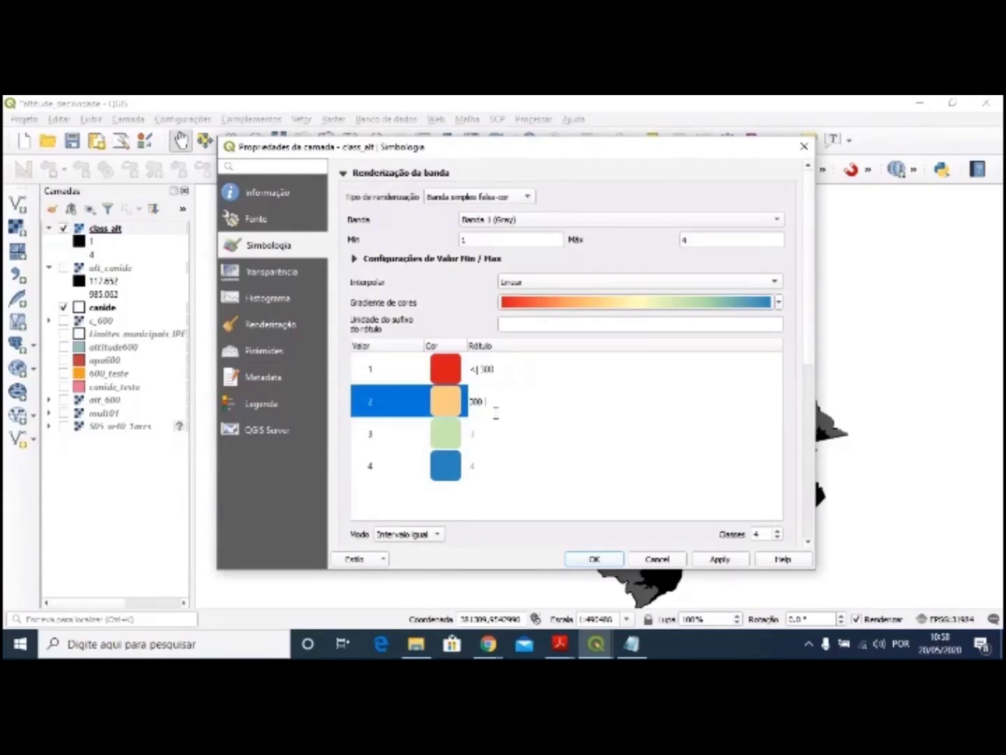
type(" 600")
key("Return")
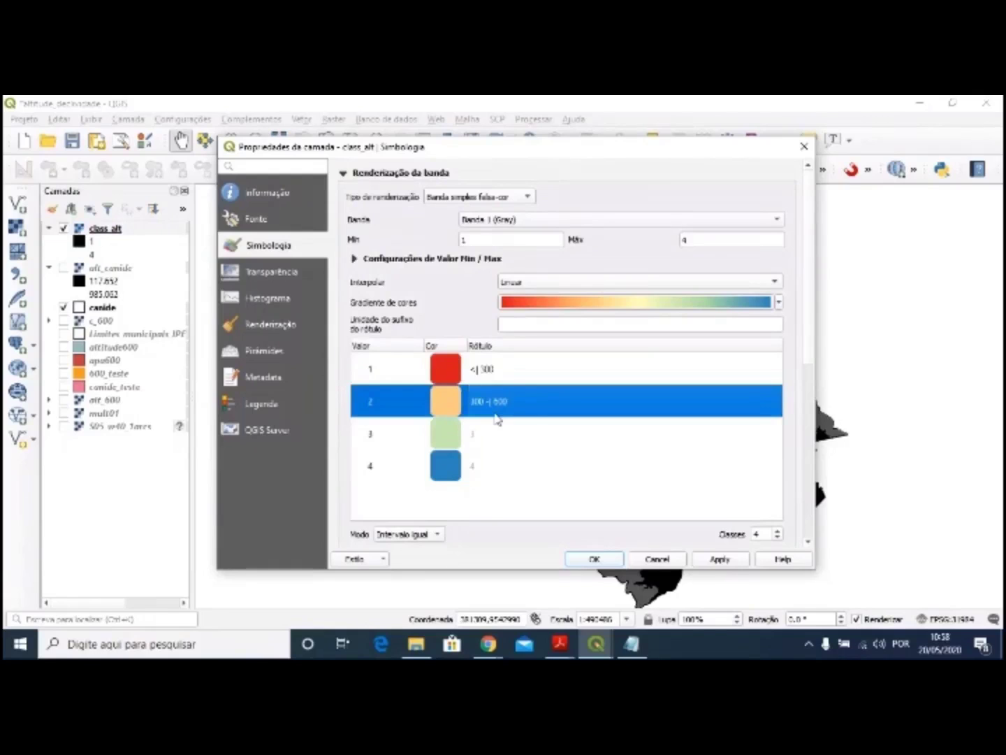
- Label values 3 and 4 as "600 -| 900" and "> 900" and apply the class_alt symbology
left_click(475, 439)
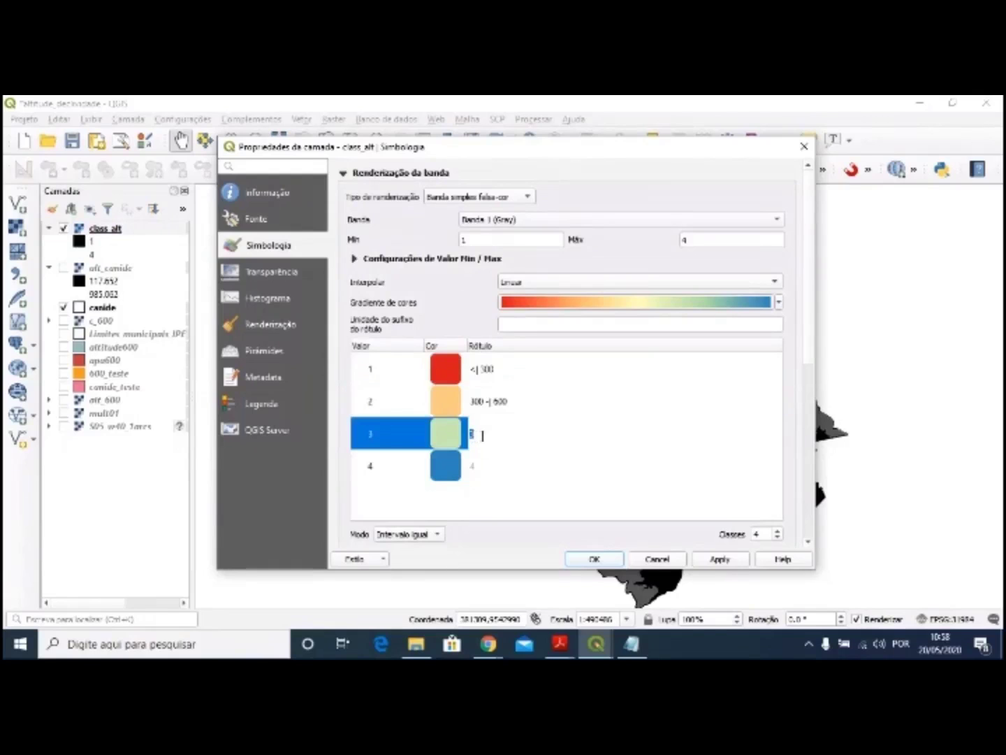
type("600 -| 900")
key("Return")
double_click(473, 469)
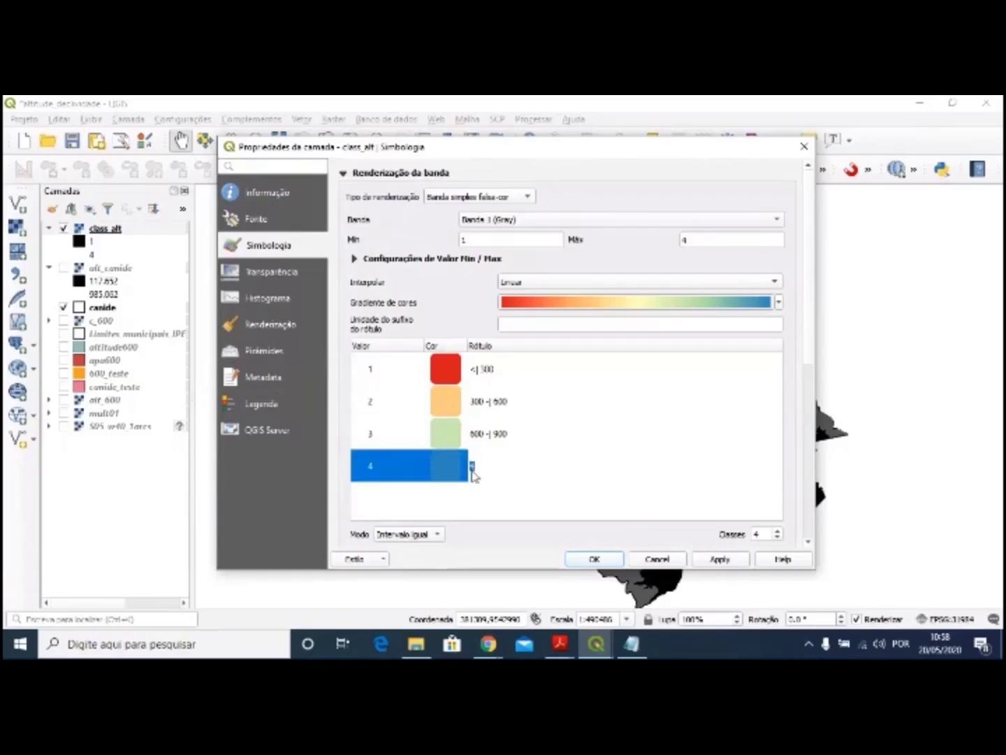
type(">|")
type(" 900")
left_click(601, 561)
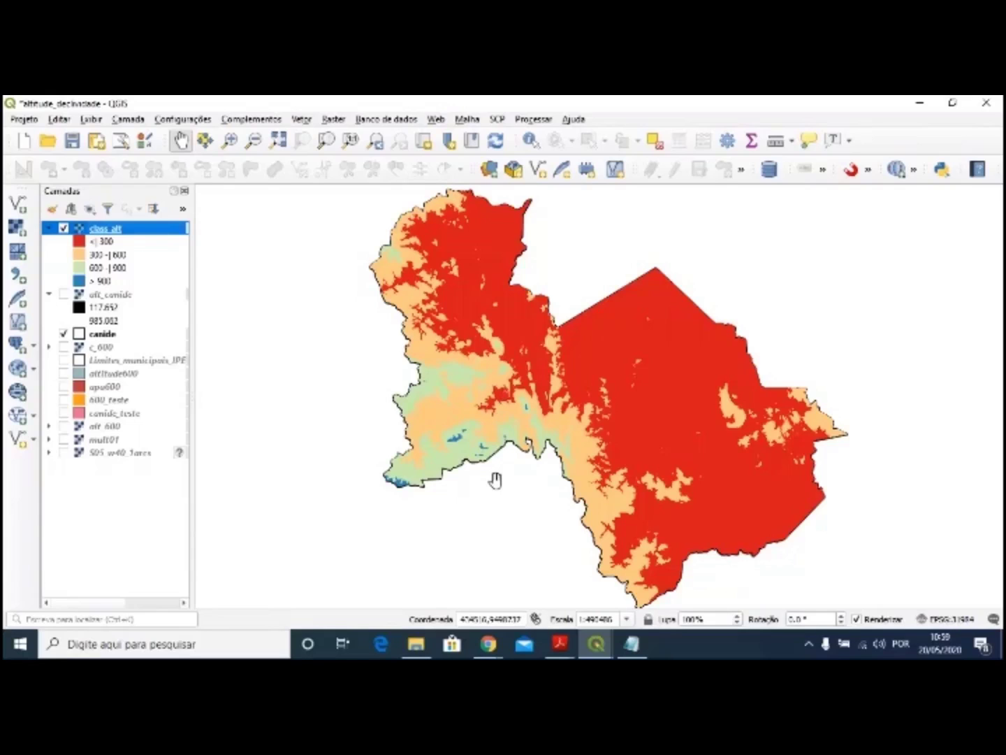
scroll(641, 412, "down", 1)
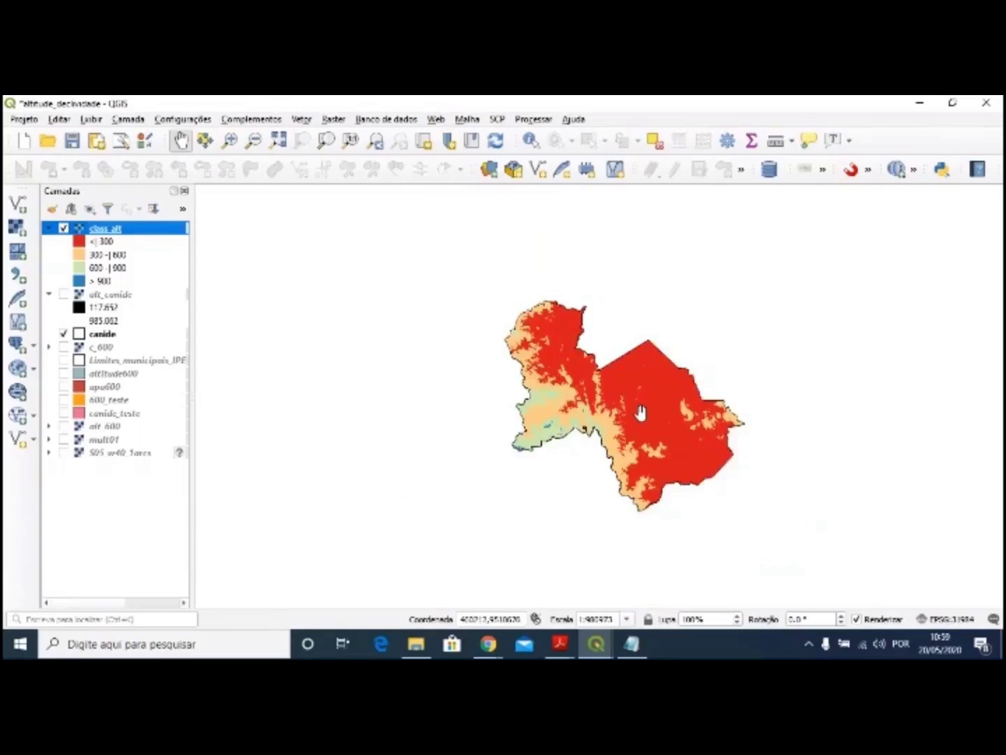
scroll(641, 411, "up", 1)
left_click_drag(640, 411, 608, 409)
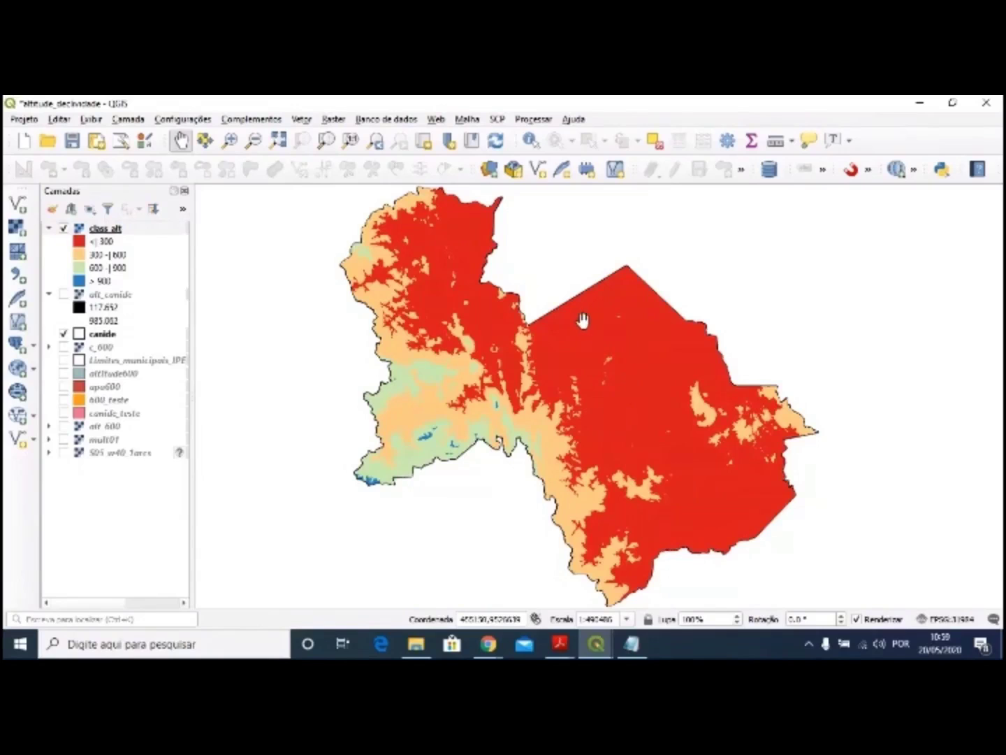
- Open the processing toolbox and search it for r.report
left_click(535, 123)
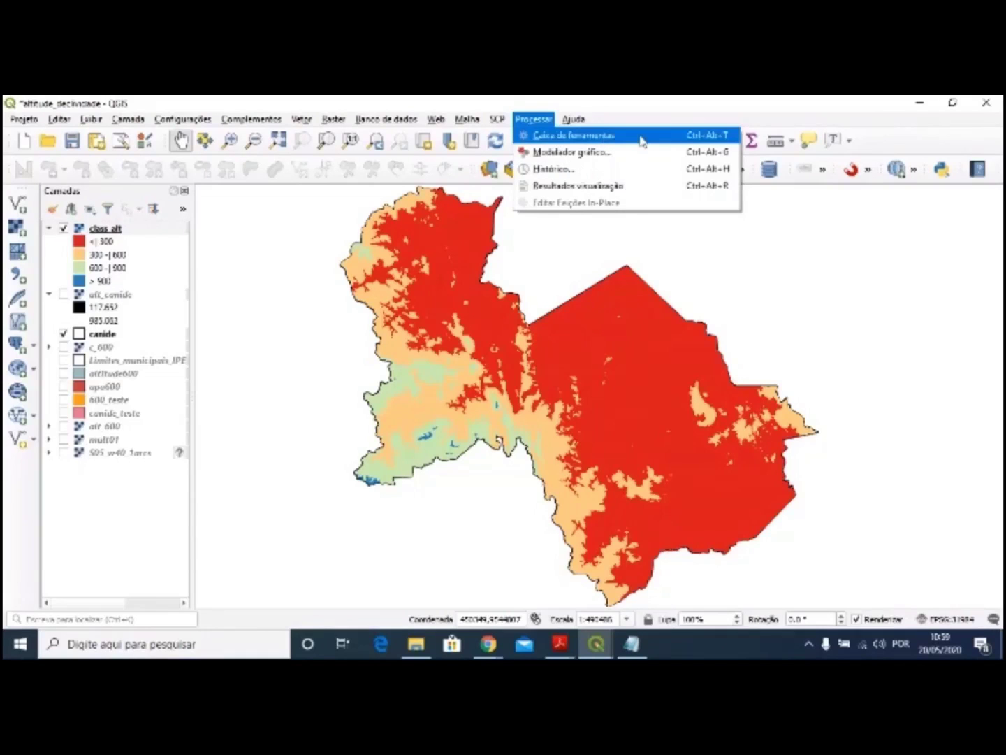
left_click(642, 137)
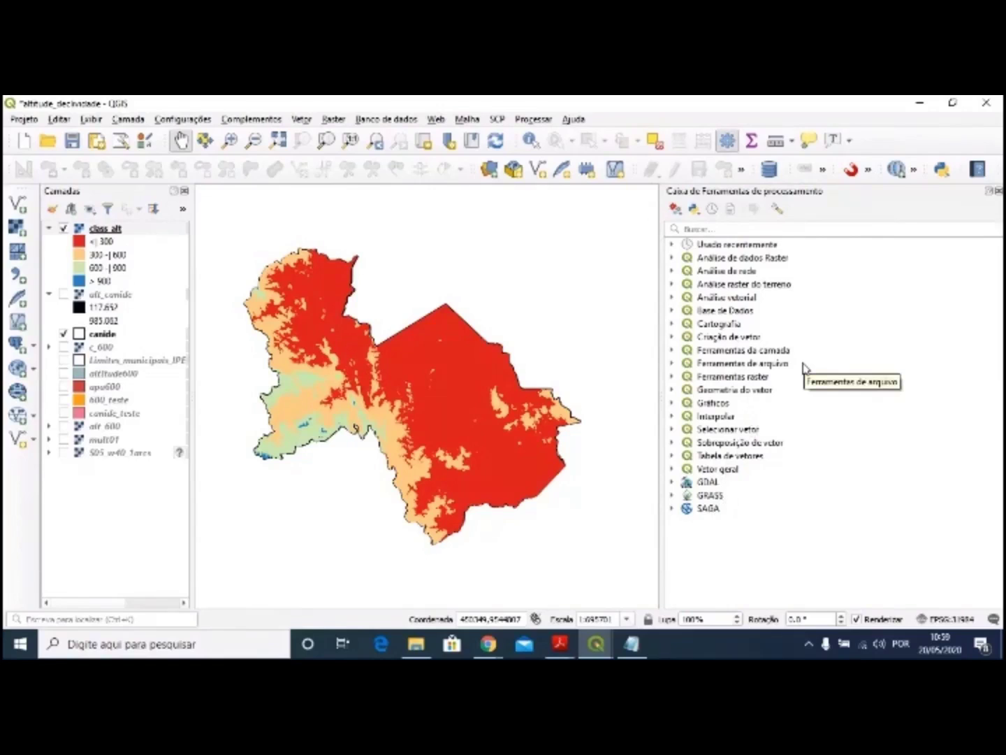
left_click(759, 229)
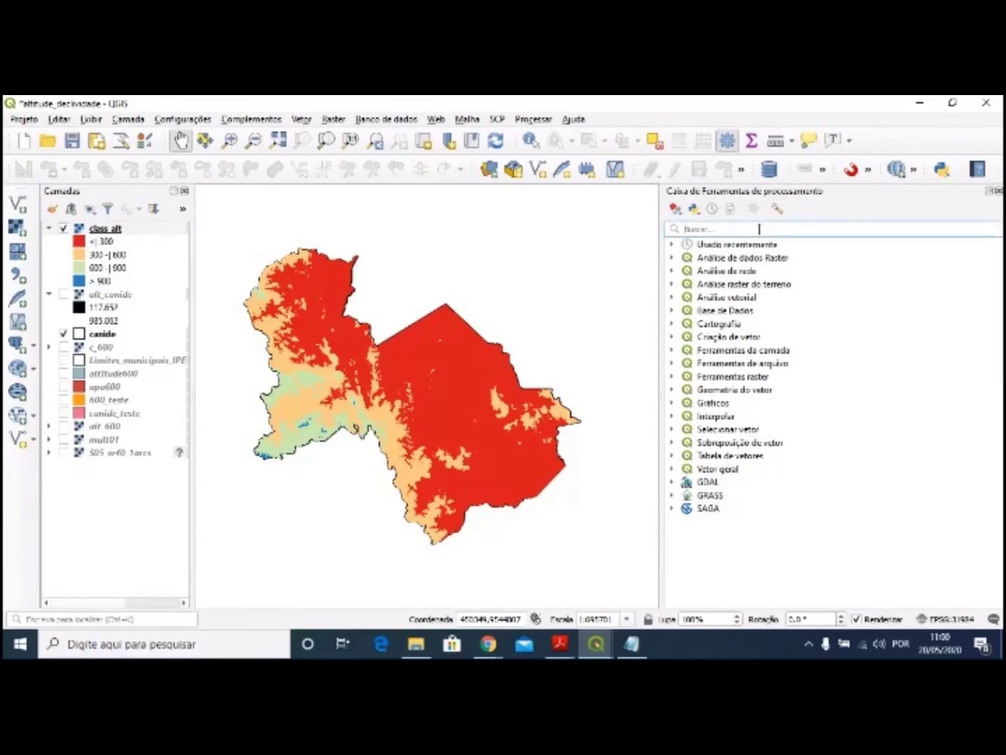
type("r.re")
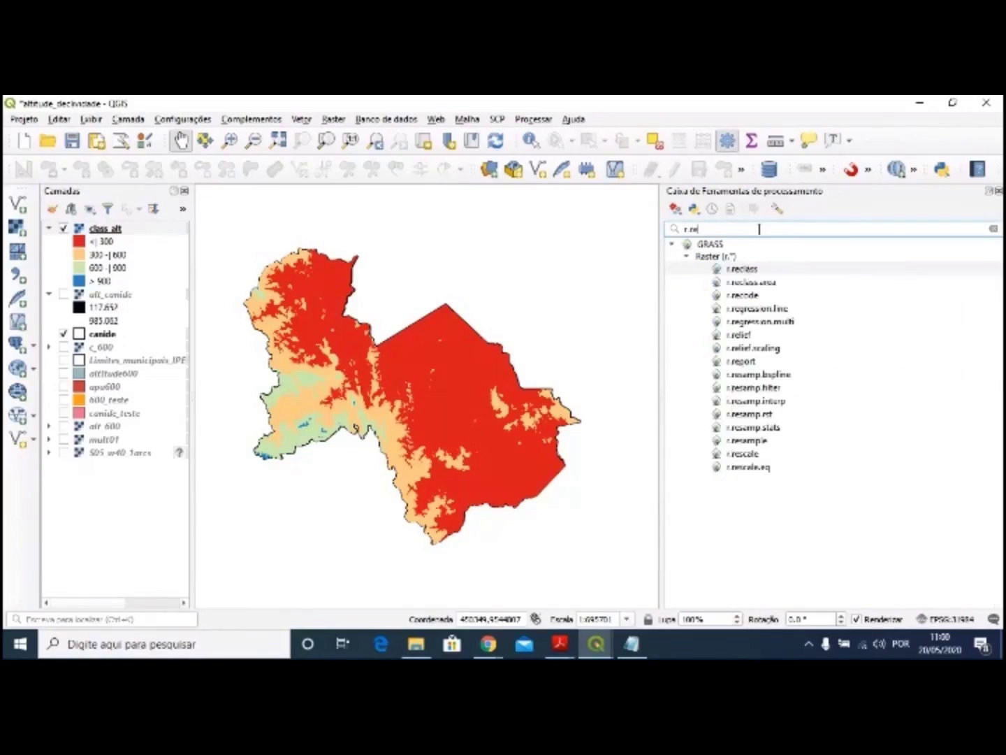
type("port")
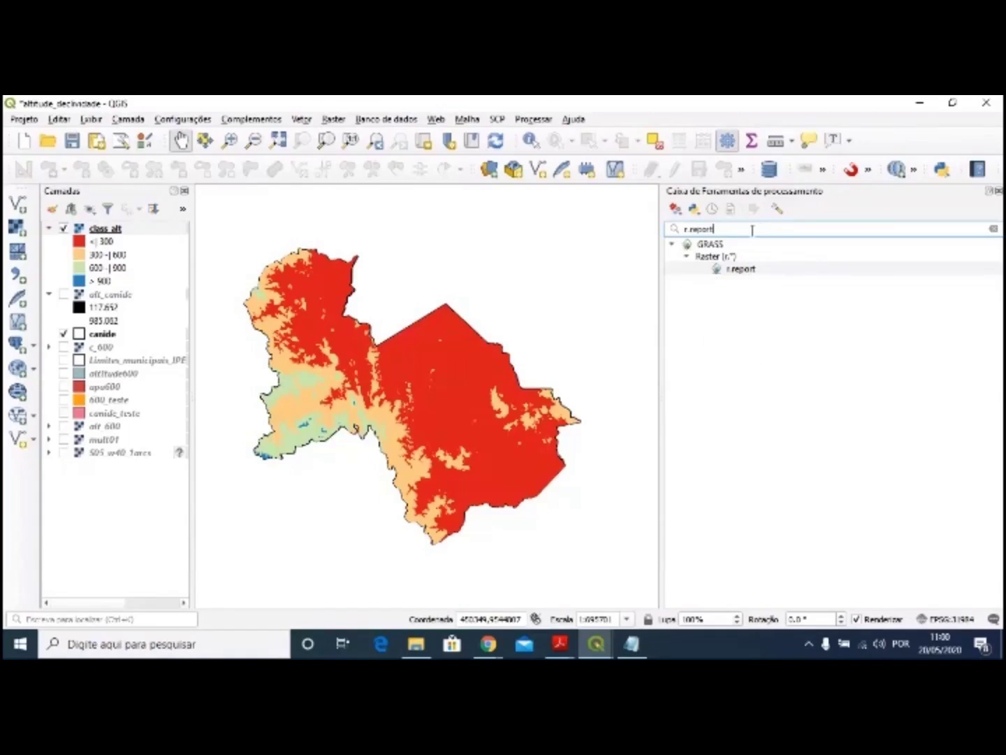
- Try to launch the GRASS r.report algorithm, repeating the attempt once
left_click(743, 274)
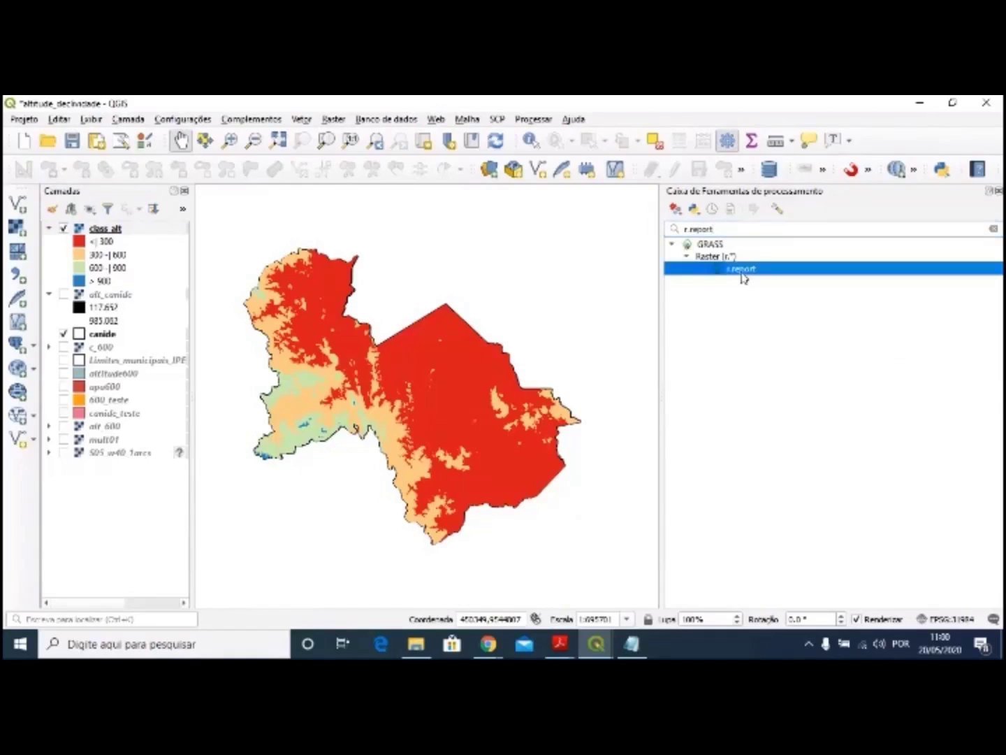
double_click(752, 274)
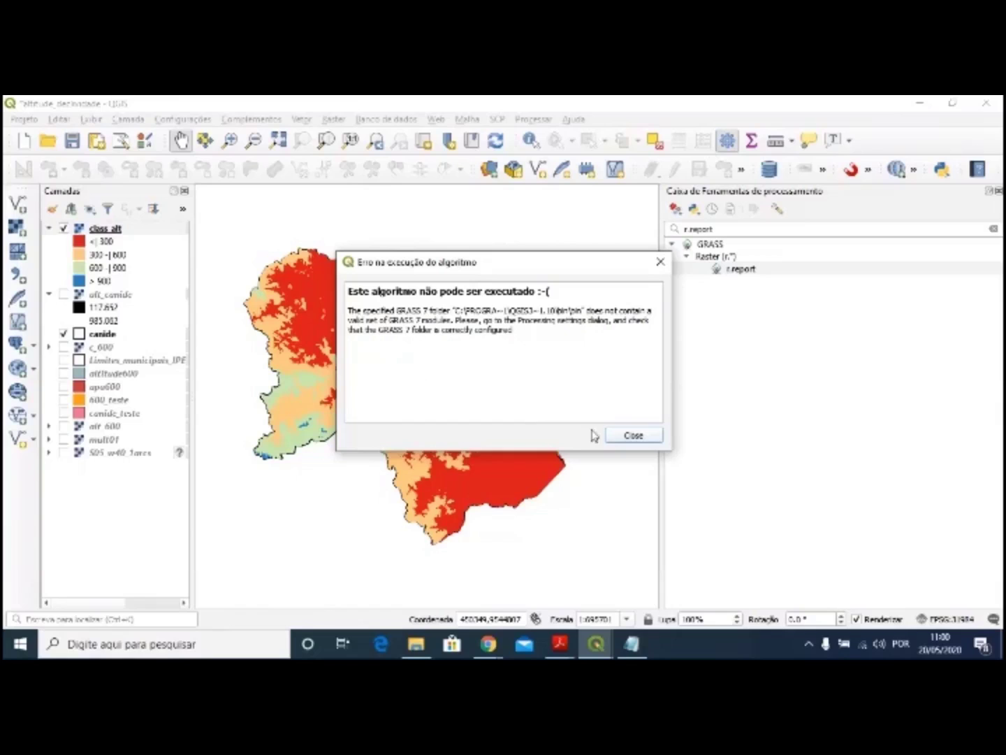
left_click(626, 437)
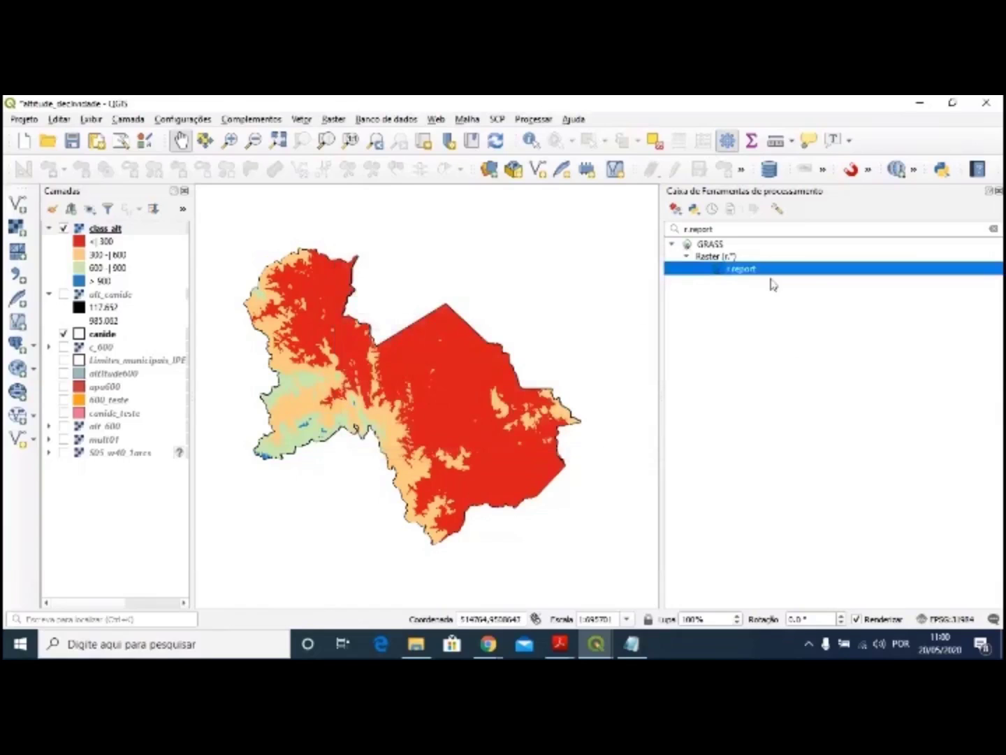
double_click(742, 270)
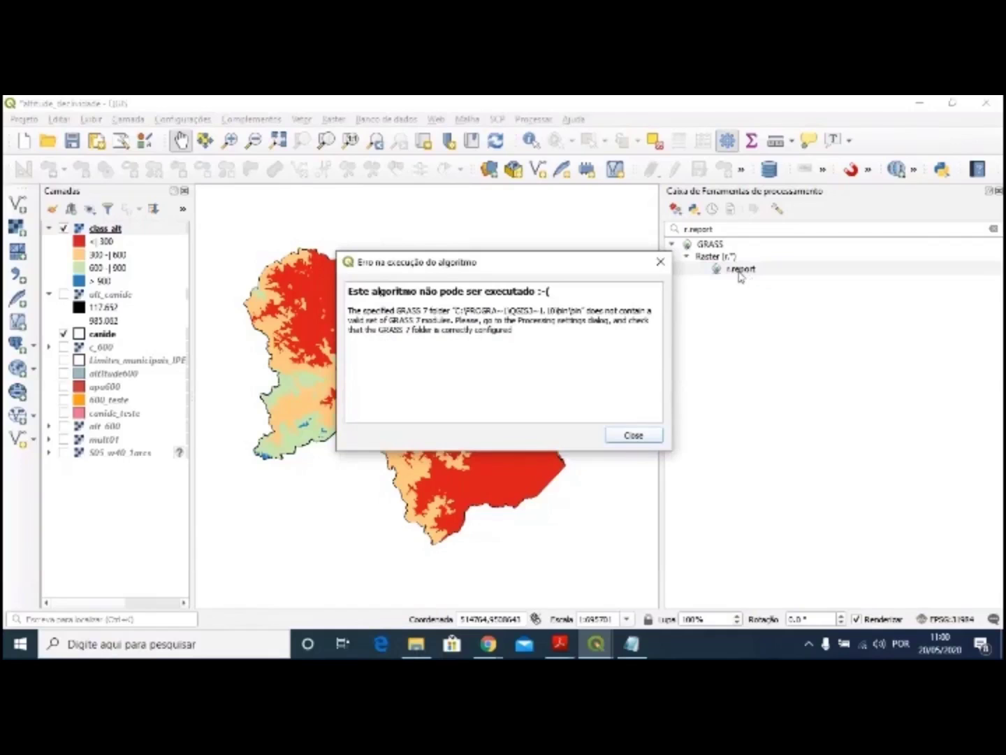
left_click(661, 262)
- Save the altitude_declividade project and close the processing toolbox
left_click(77, 147)
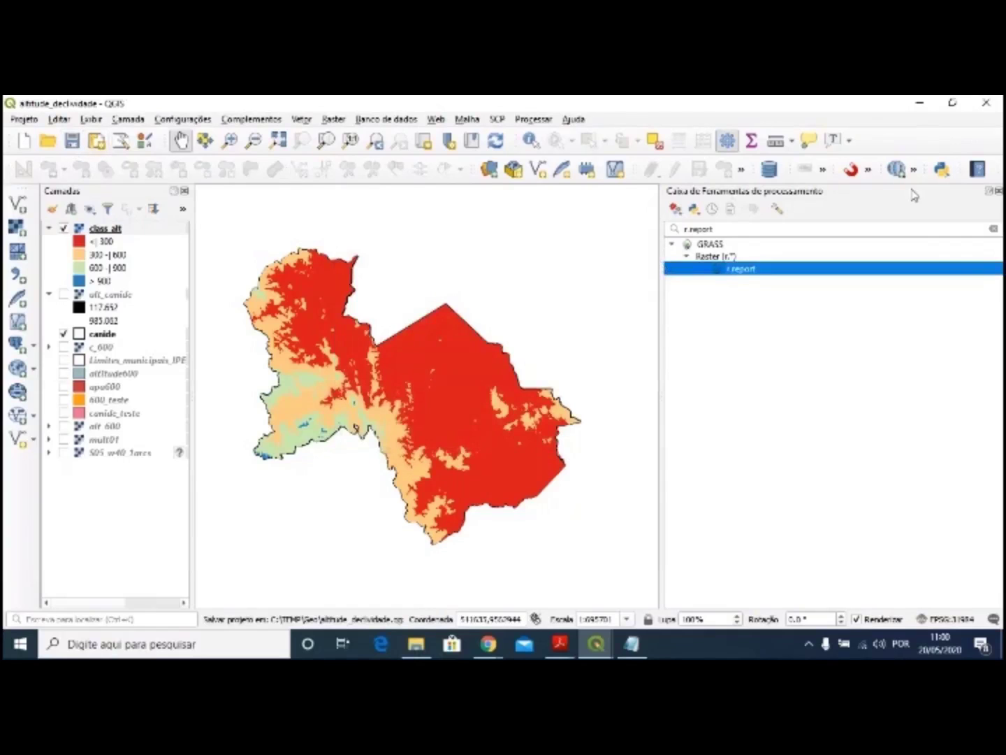
left_click(998, 192)
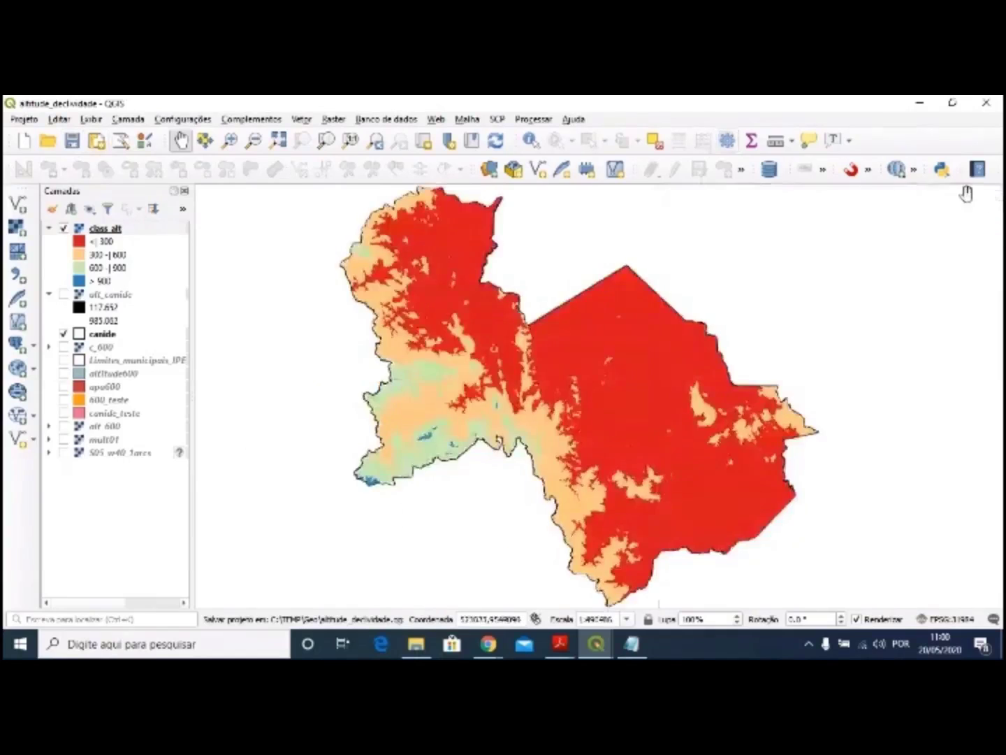
scroll(656, 273, "down", 1)
scroll(656, 273, "up", 1)
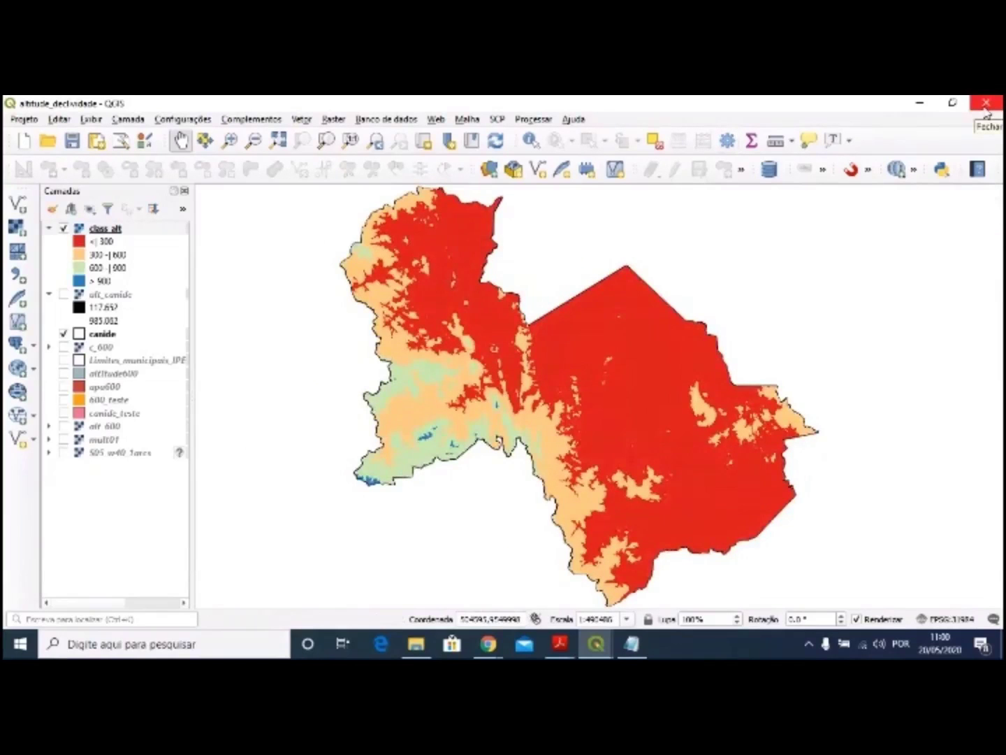
- Close QGIS and minimise the PDF reader window behind it
left_click(986, 105)
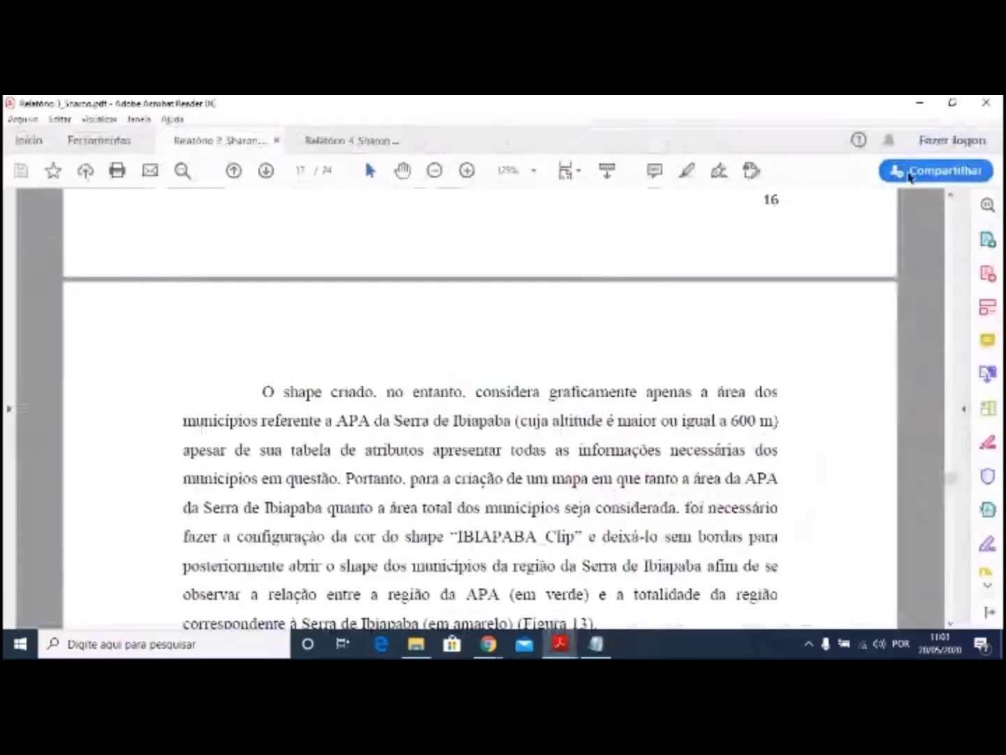
left_click(919, 105)
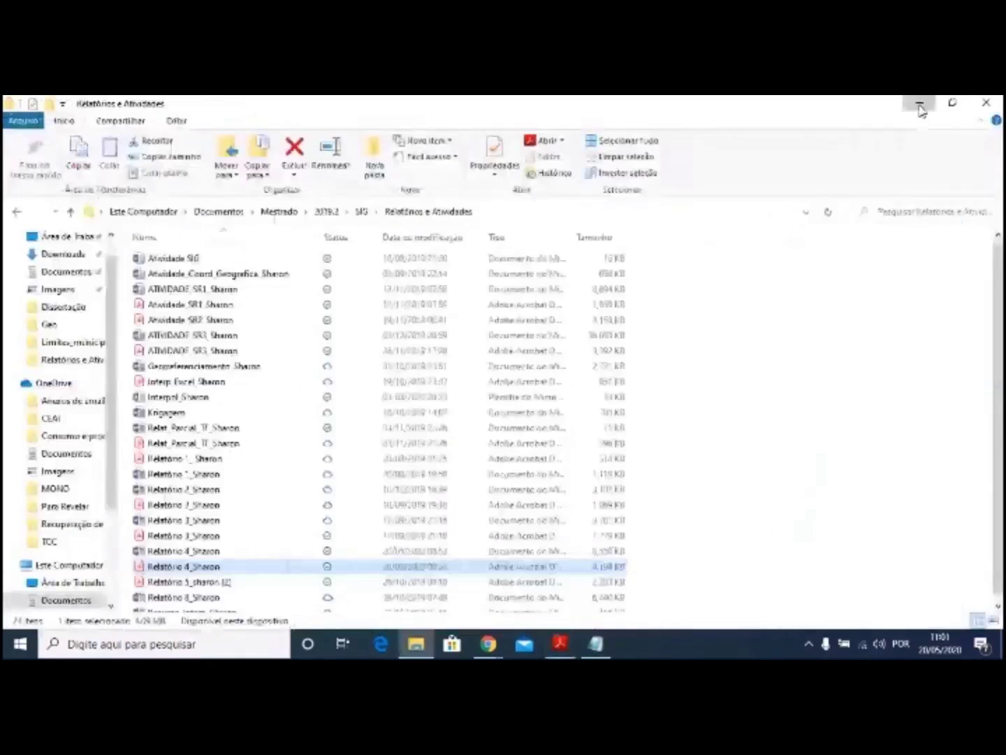
- Minimise the Relatórios e Atividades folder window and launch QGIS Desktop 3.10.5 with GRASS 7.8.2
left_click(916, 105)
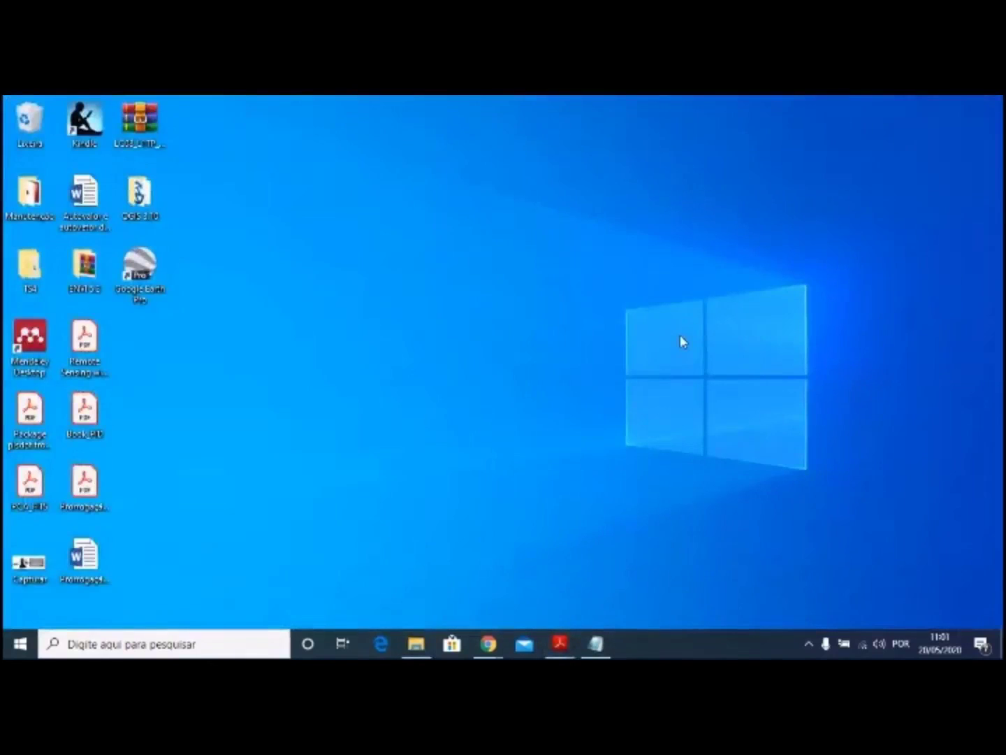
left_click(202, 638)
type("q")
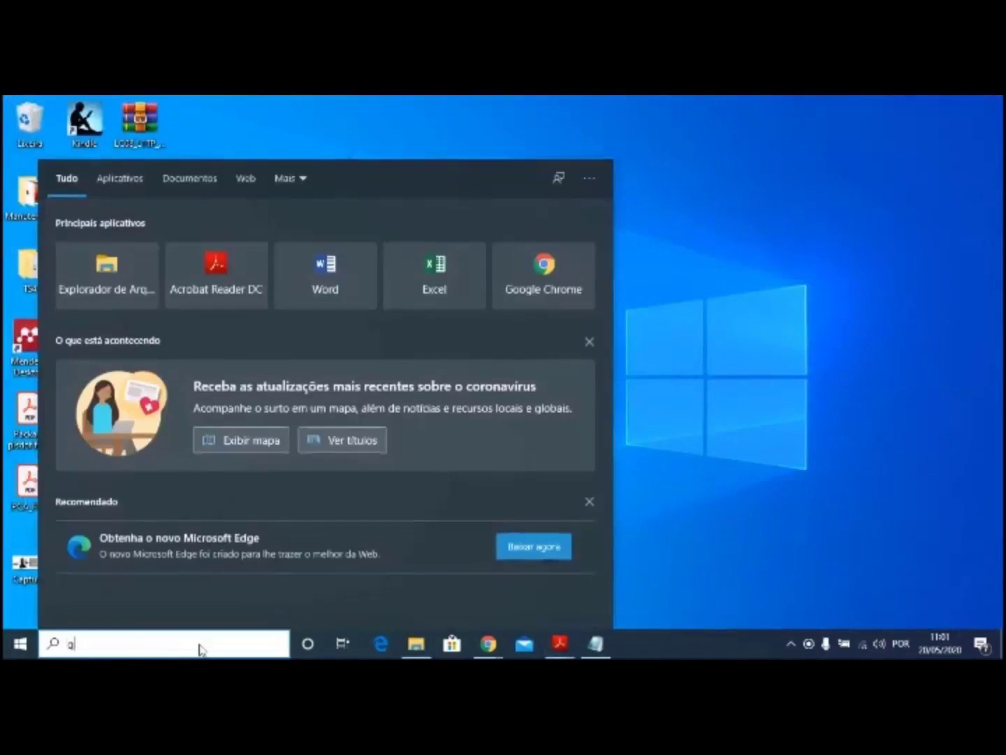
type("gi")
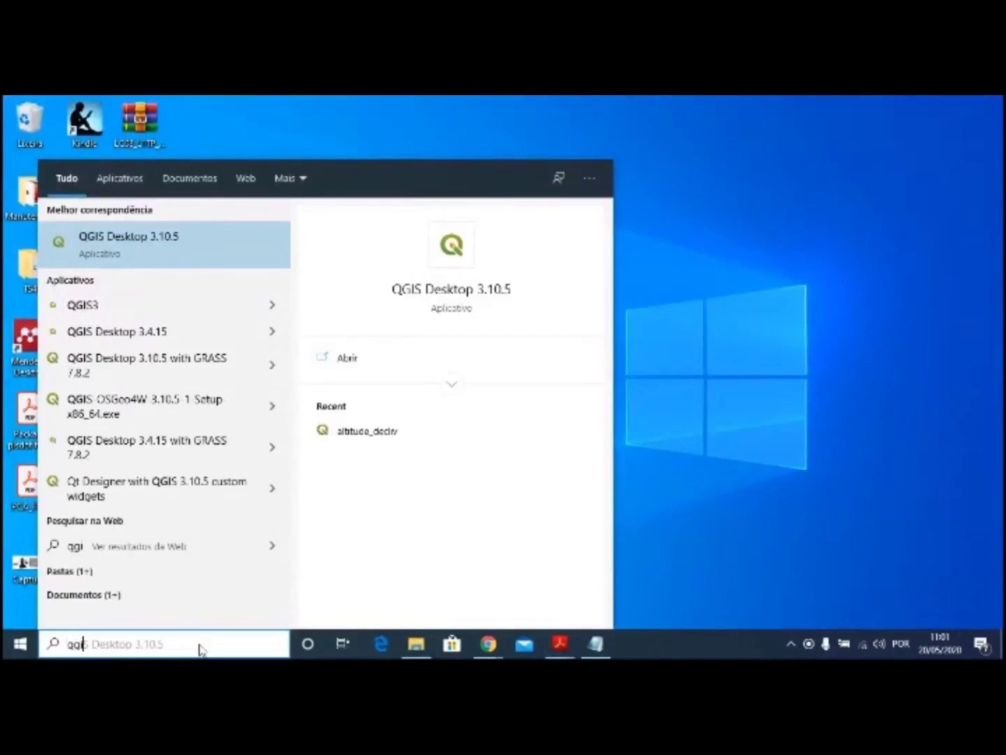
left_click(183, 375)
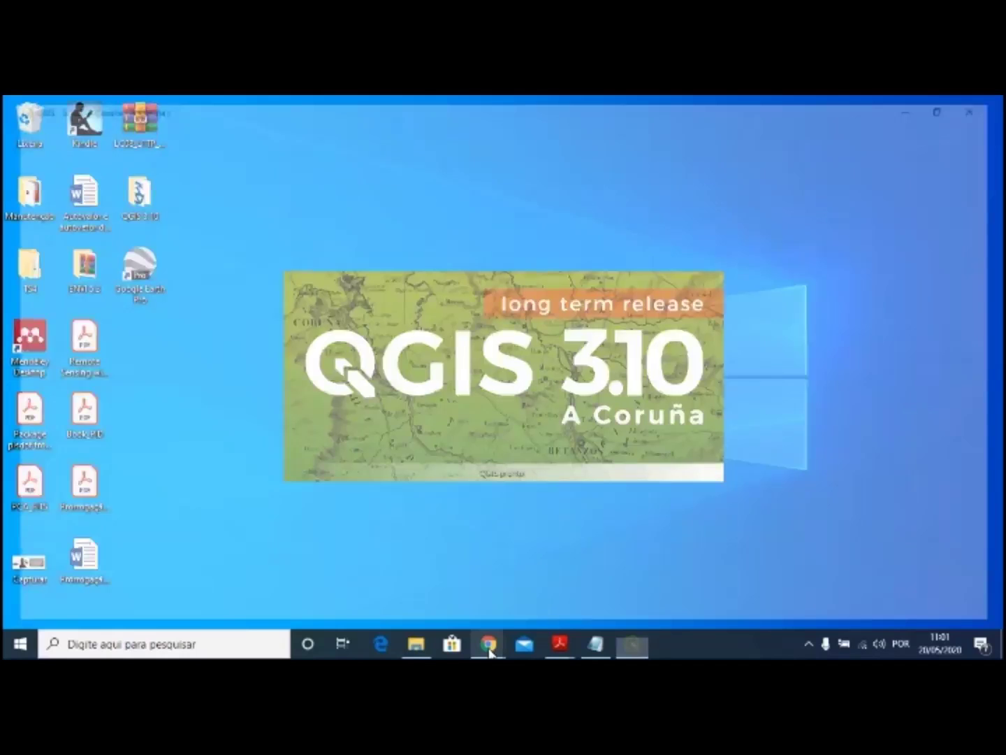
- Switch to the Mconf web conference in Chrome and hide its public chat
mouse_move(490, 645)
left_click(458, 555)
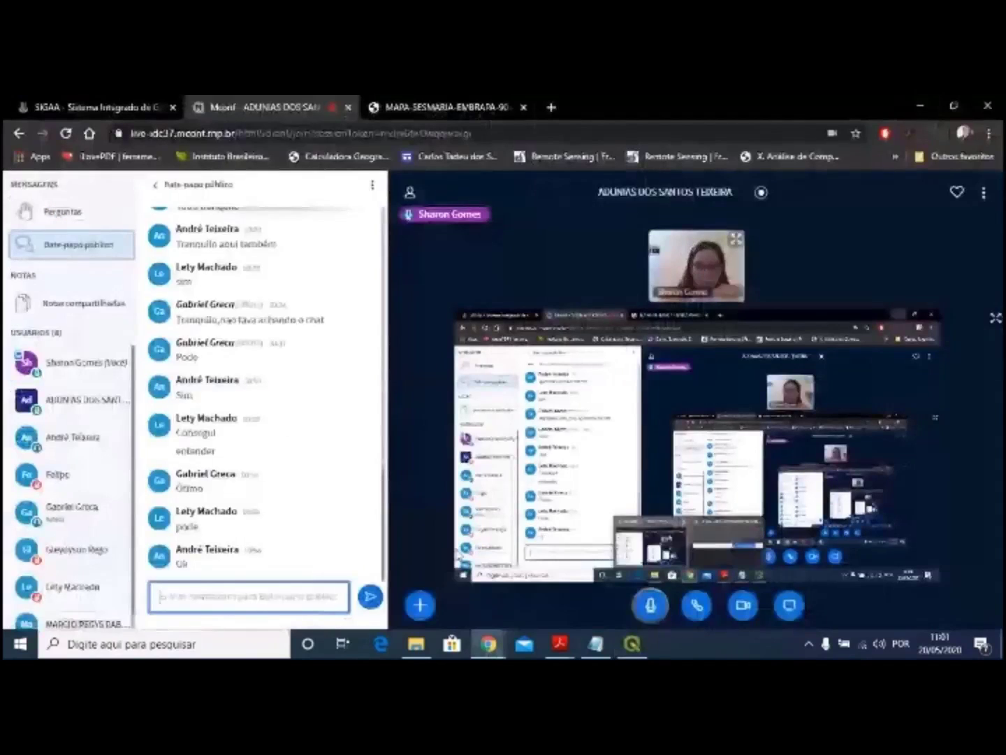
left_click(188, 184)
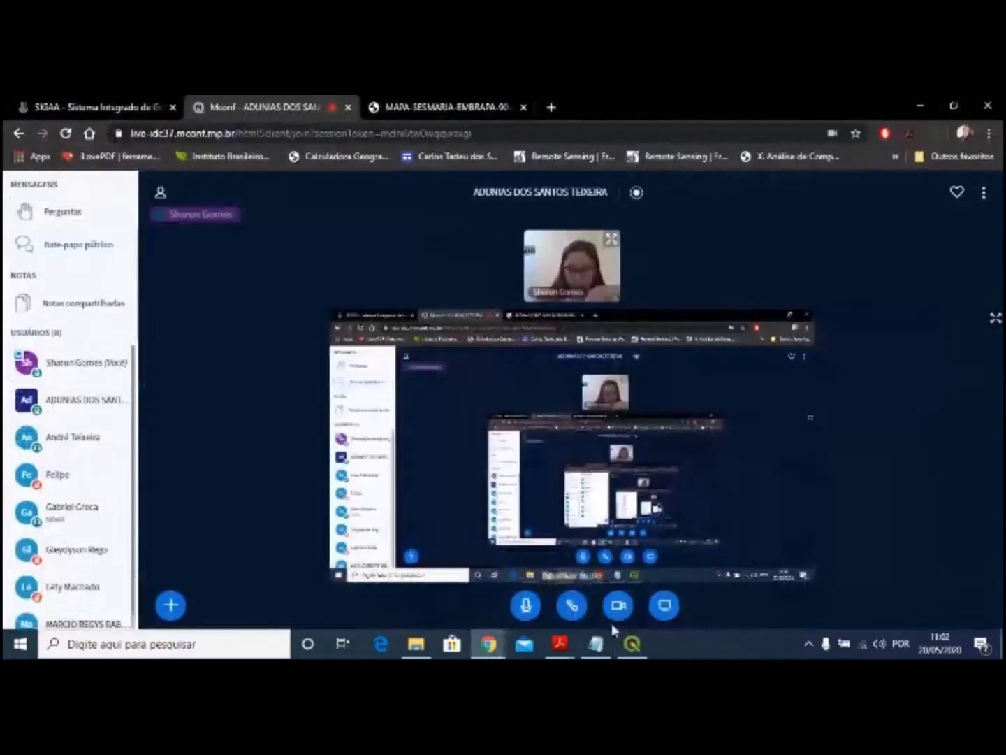
- Return to QGIS and open the altitude_declividade project from the Geo folder
left_click(632, 644)
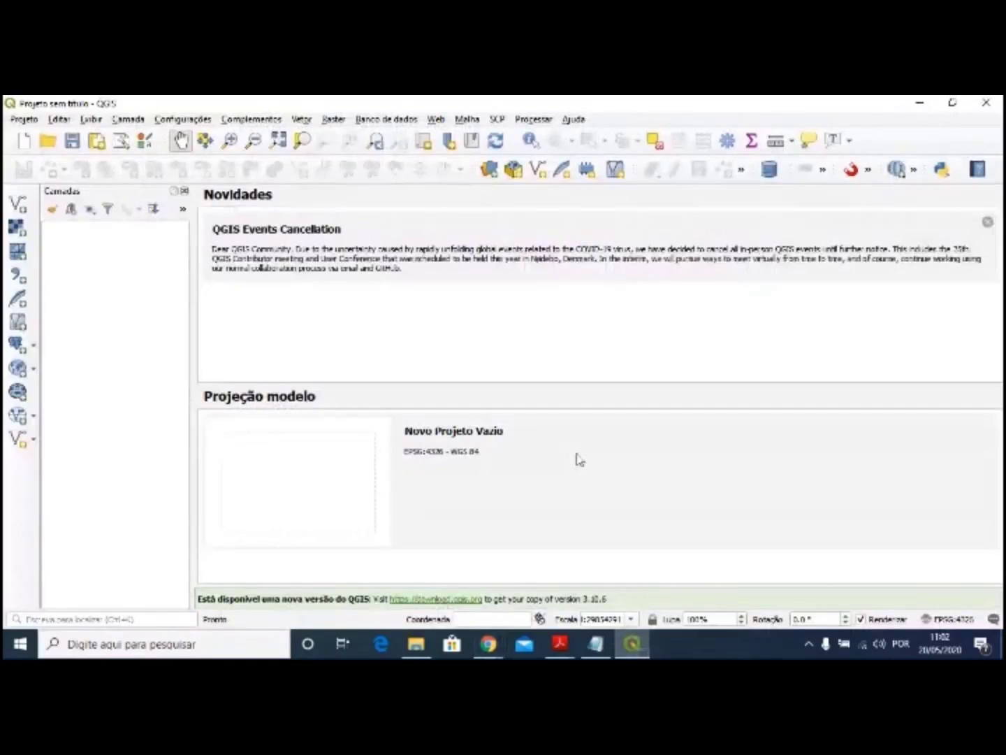
left_click(50, 141)
left_click(197, 259)
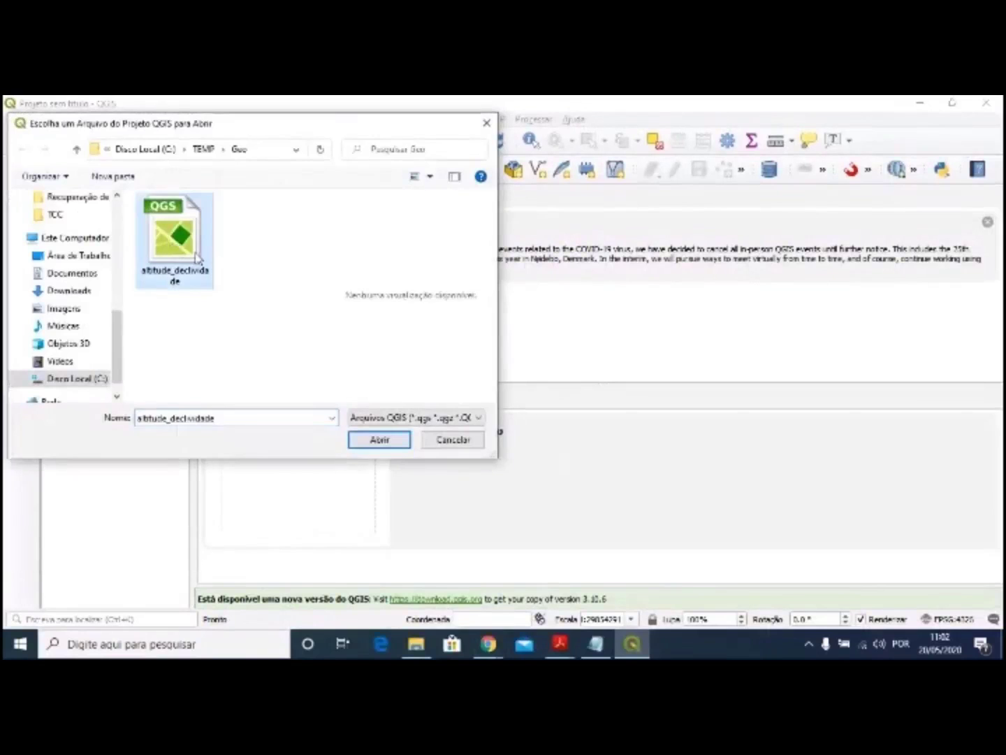
left_click(373, 441)
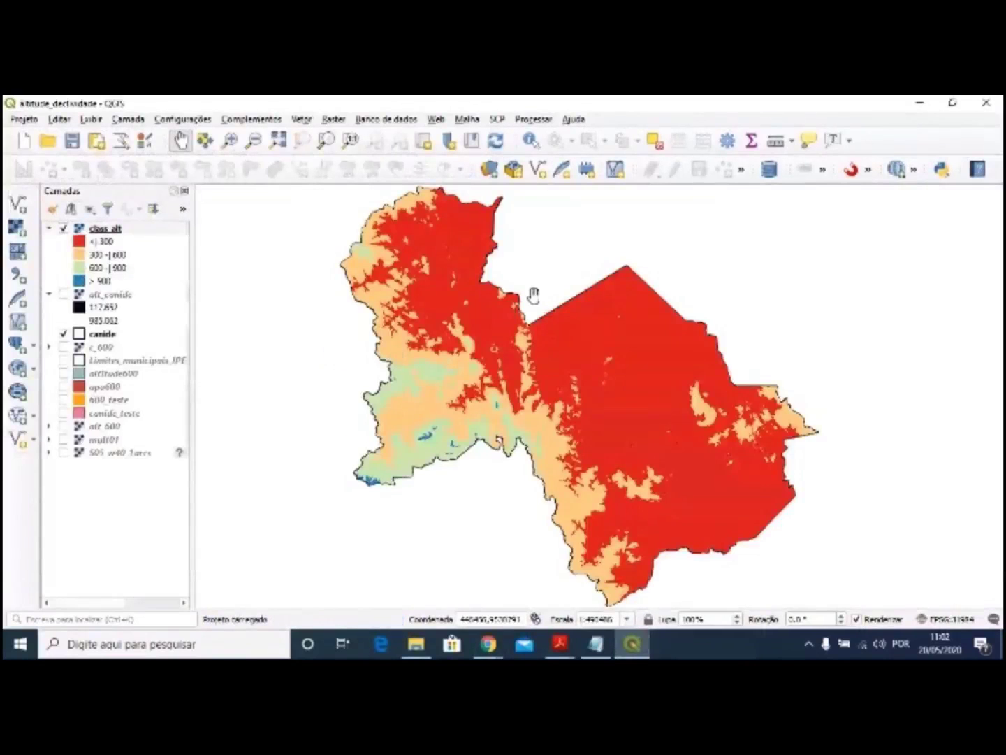
- Open the processing toolbox for the altitude_declividade project
left_click(533, 119)
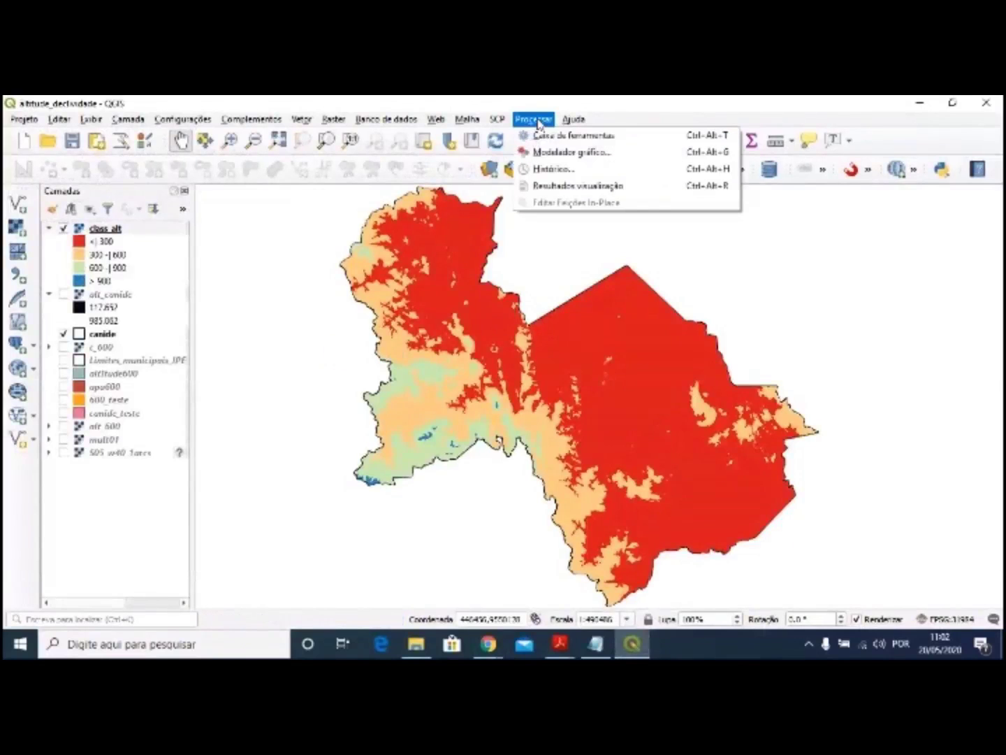
- Find the GRASS r.report algorithm in the processing toolbox, open it and enlarge its window to show all parameters
left_click(540, 135)
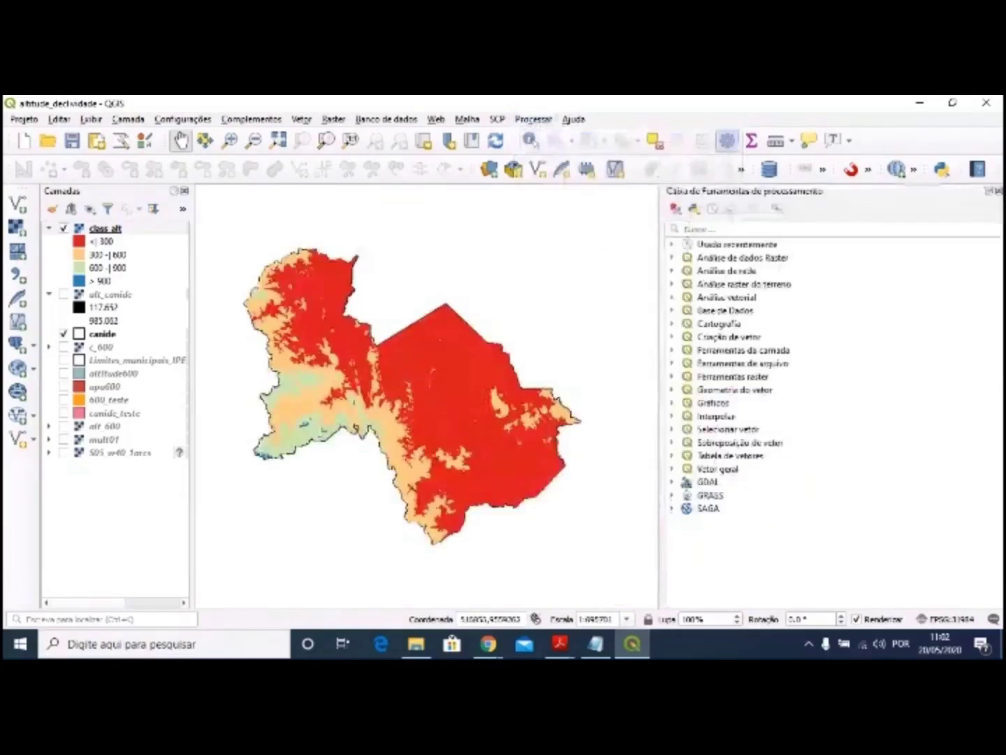
type("r.repor")
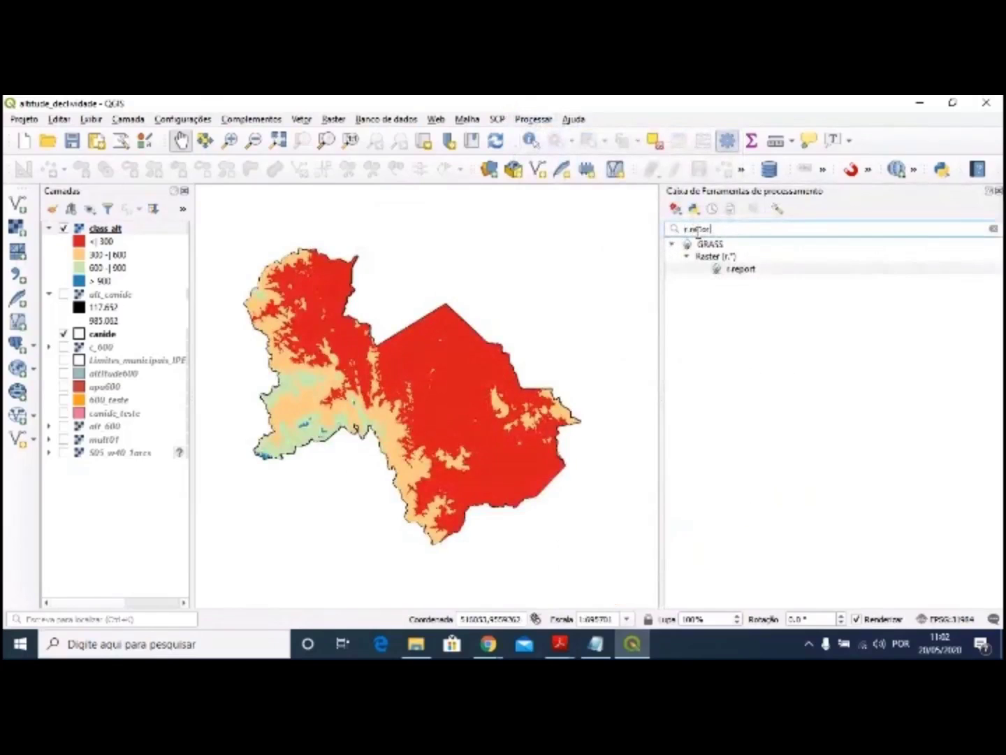
left_click(736, 272)
double_click(737, 271)
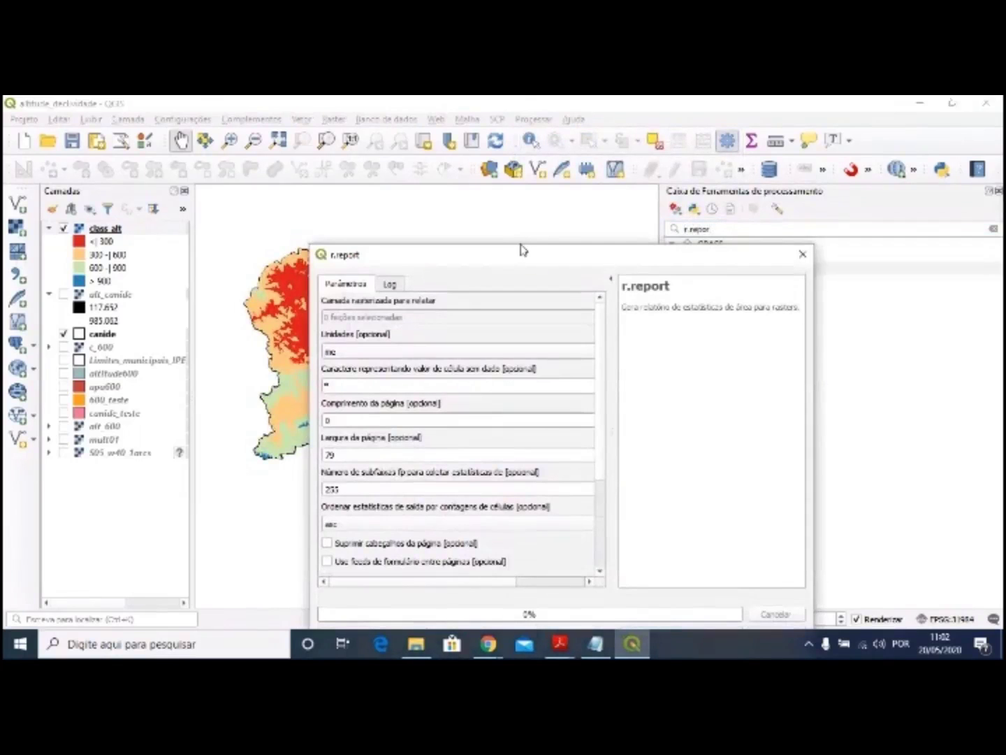
left_click_drag(525, 255, 535, 184)
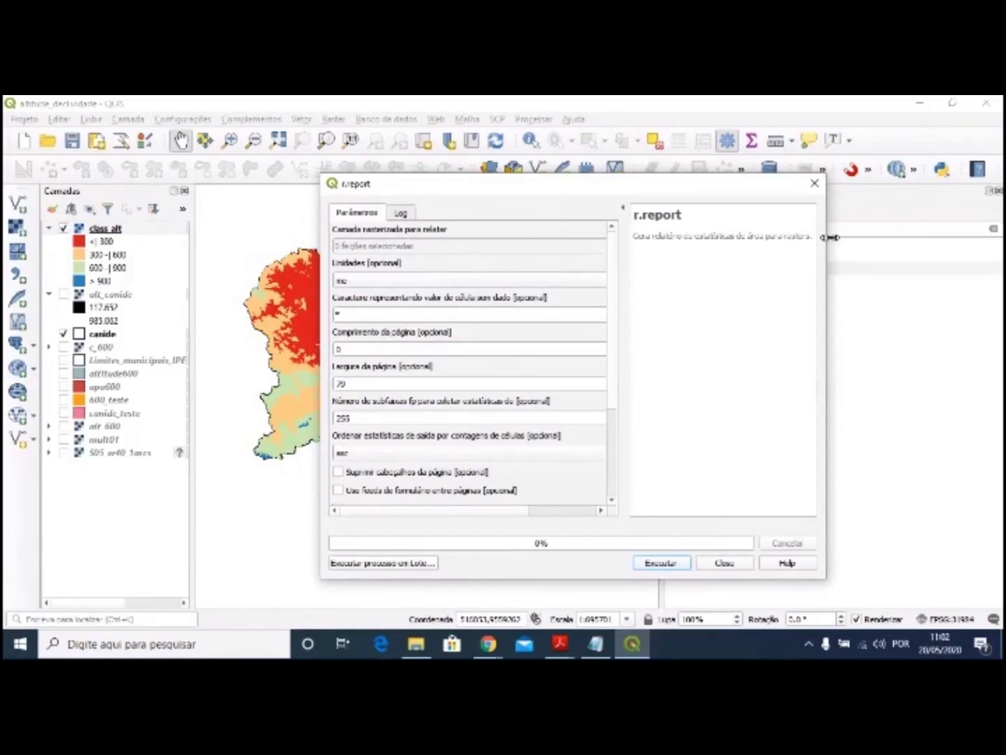
left_click_drag(825, 235, 998, 271)
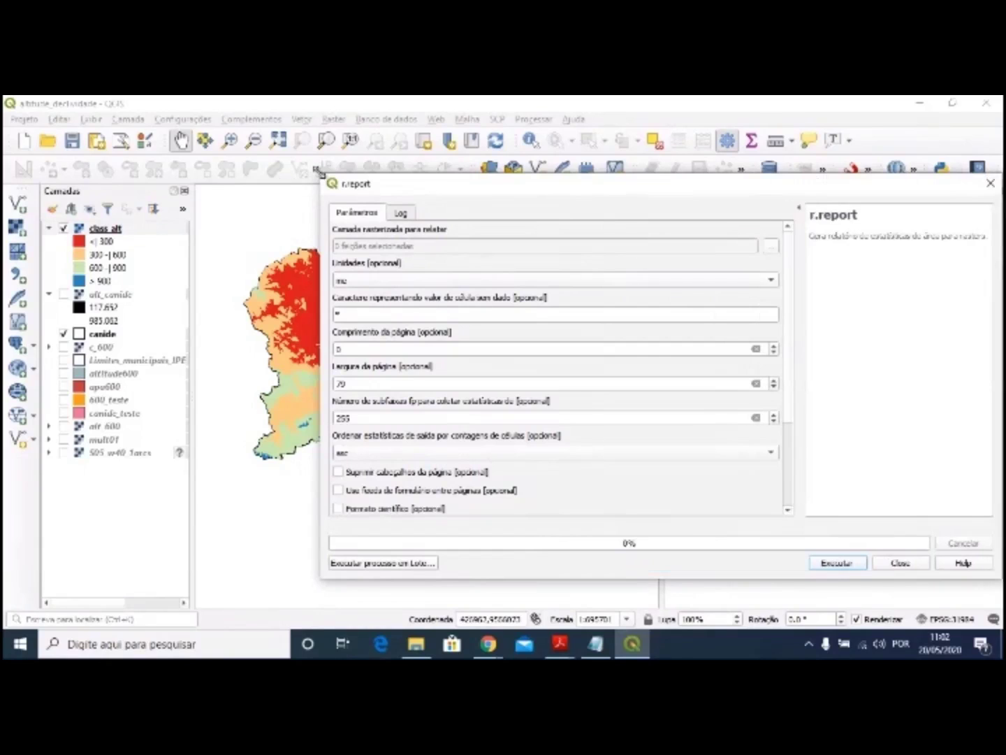
left_click_drag(322, 175, 97, 98)
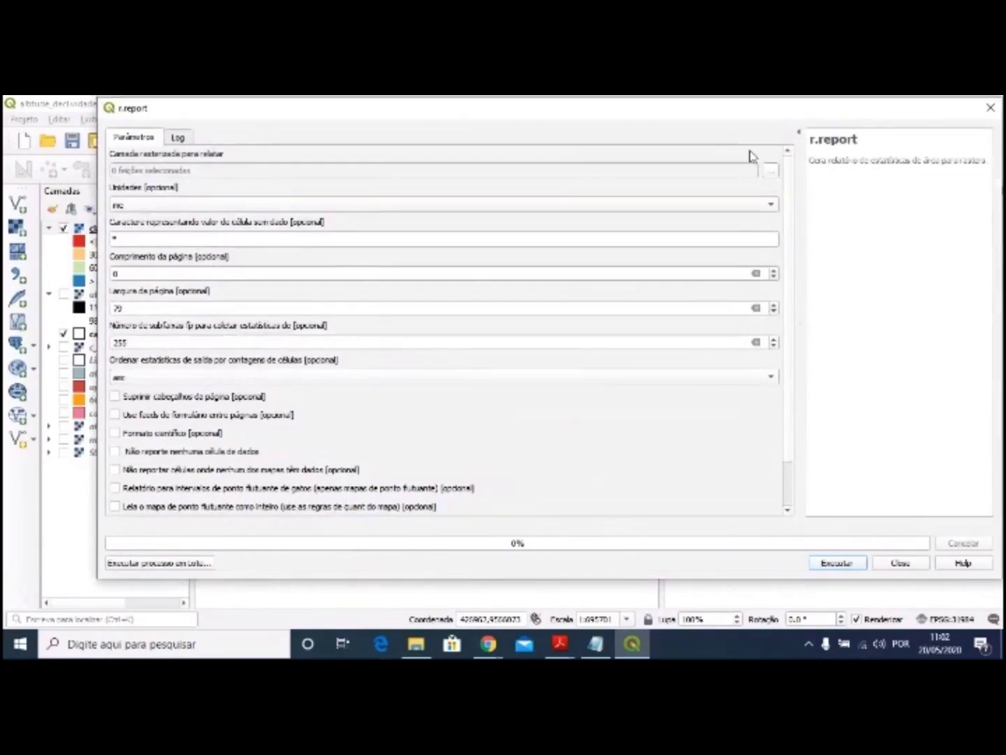
- Choose class_alt as the raster layer to report on and me as the area unit
left_click(774, 172)
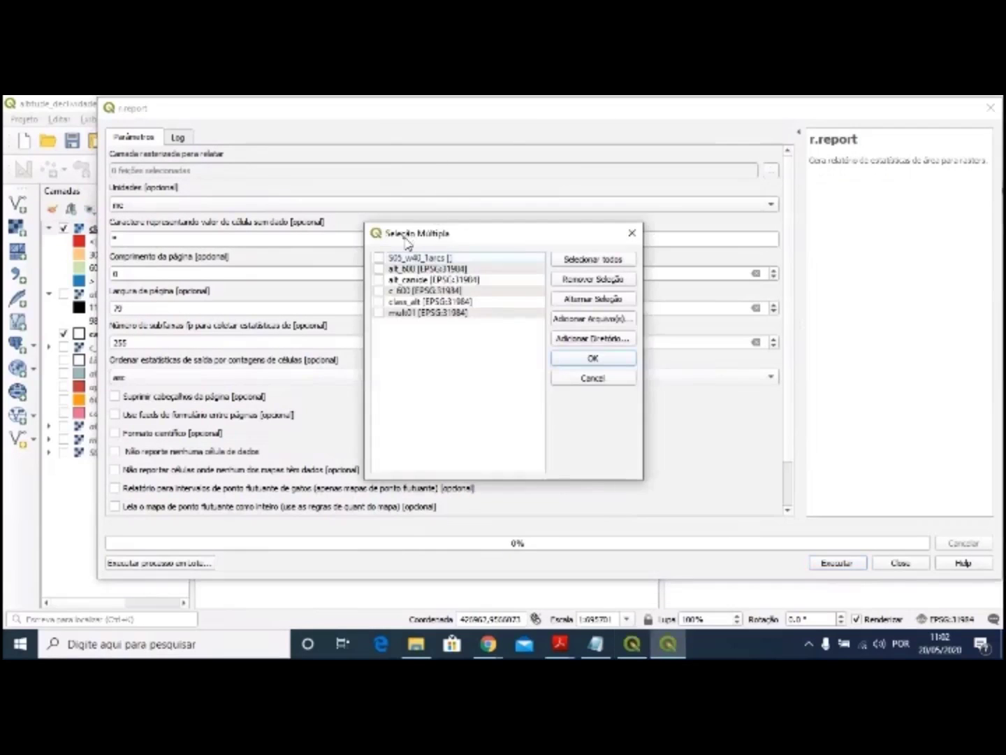
left_click(379, 300)
left_click(588, 359)
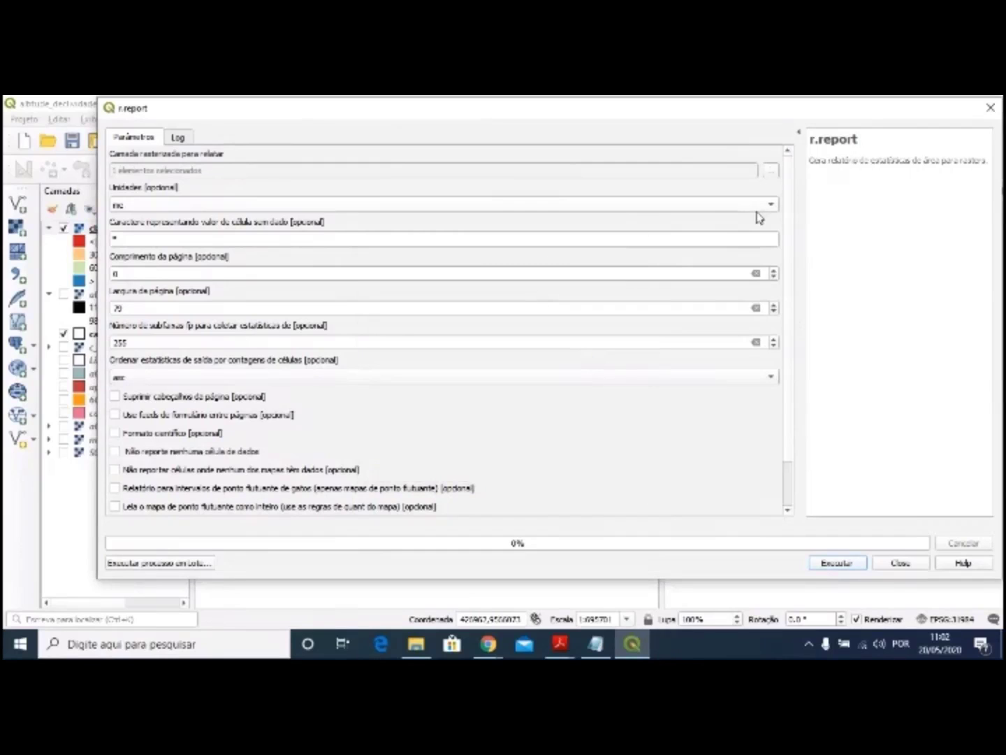
left_click(502, 207)
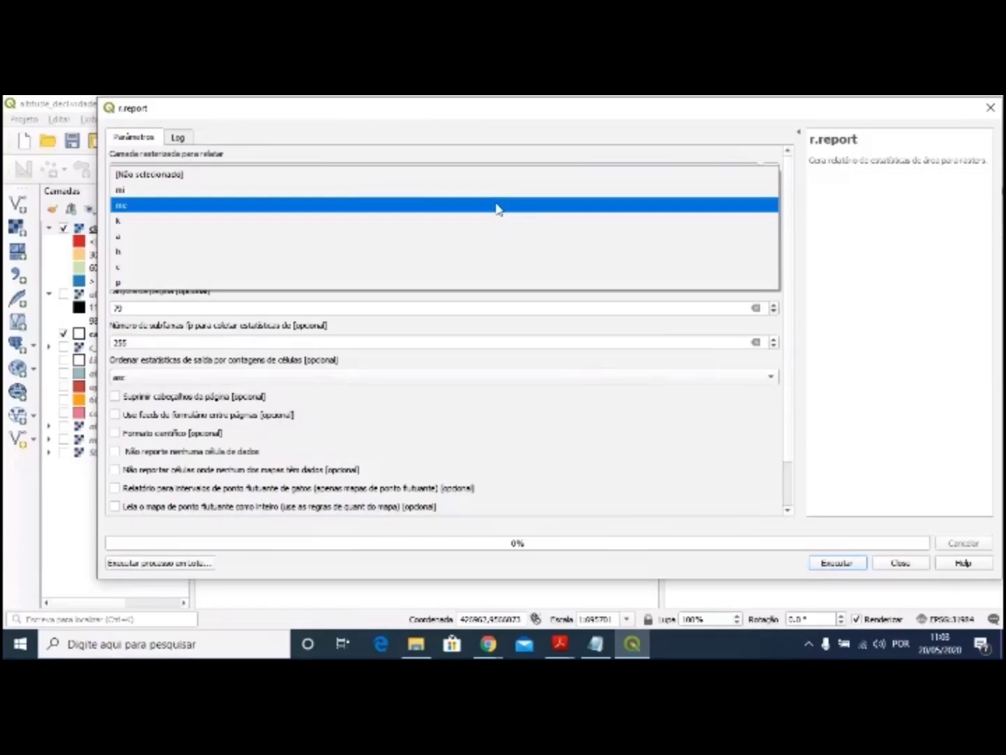
left_click(498, 208)
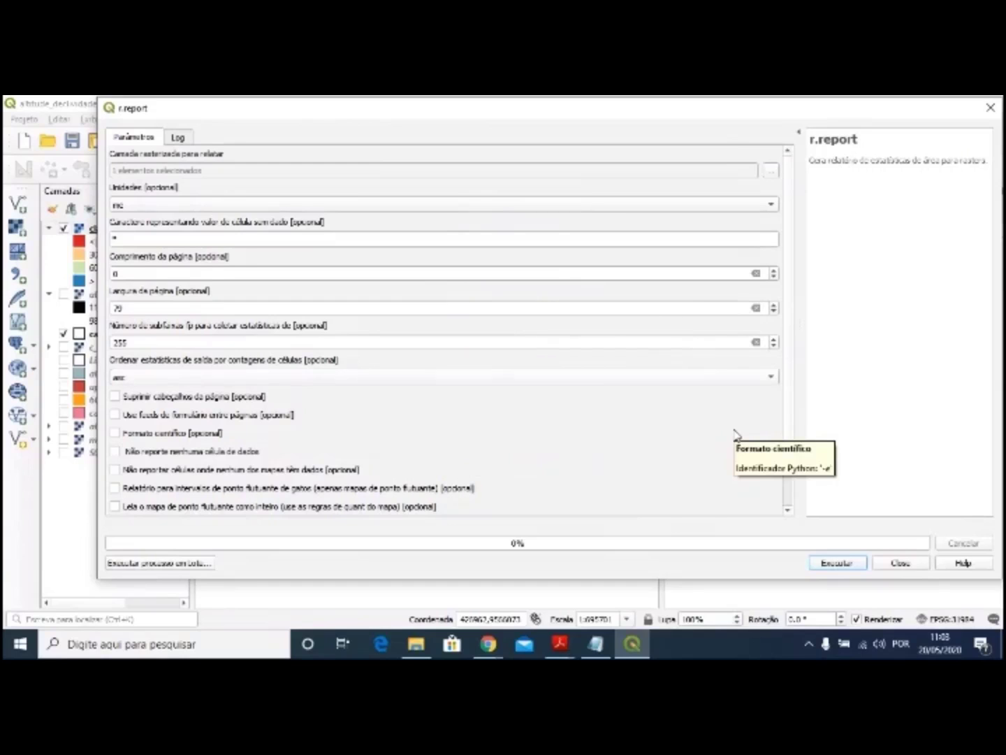
- Set the report's output to a text file named report_alt in C:/TEMP/Geo
scroll(734, 430, "down", 3)
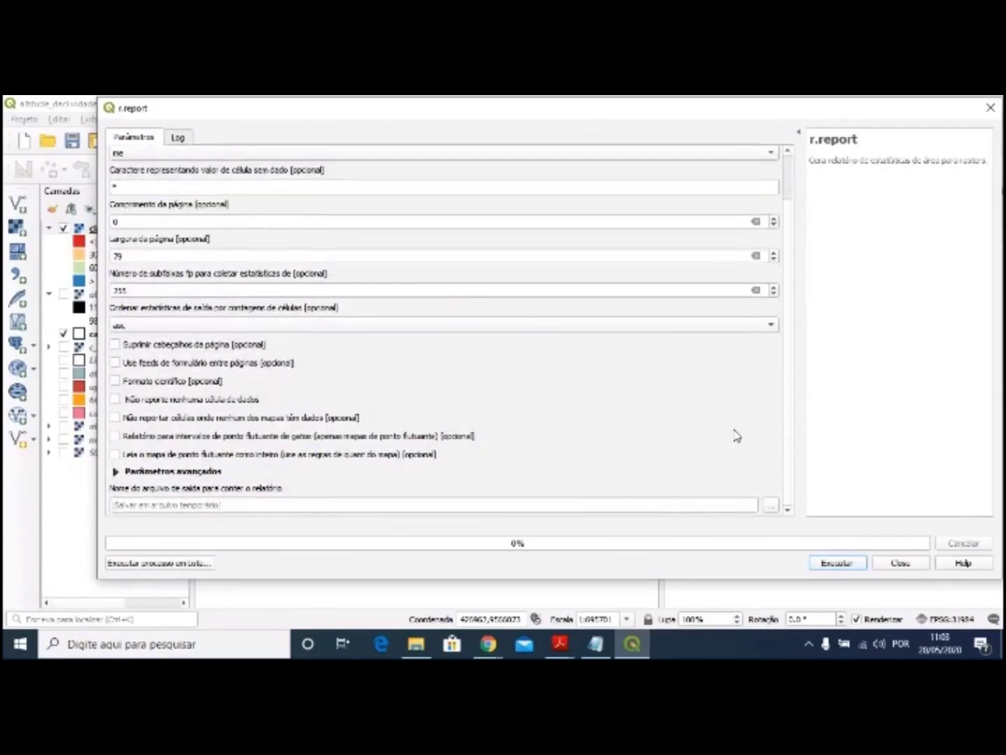
left_click(770, 507)
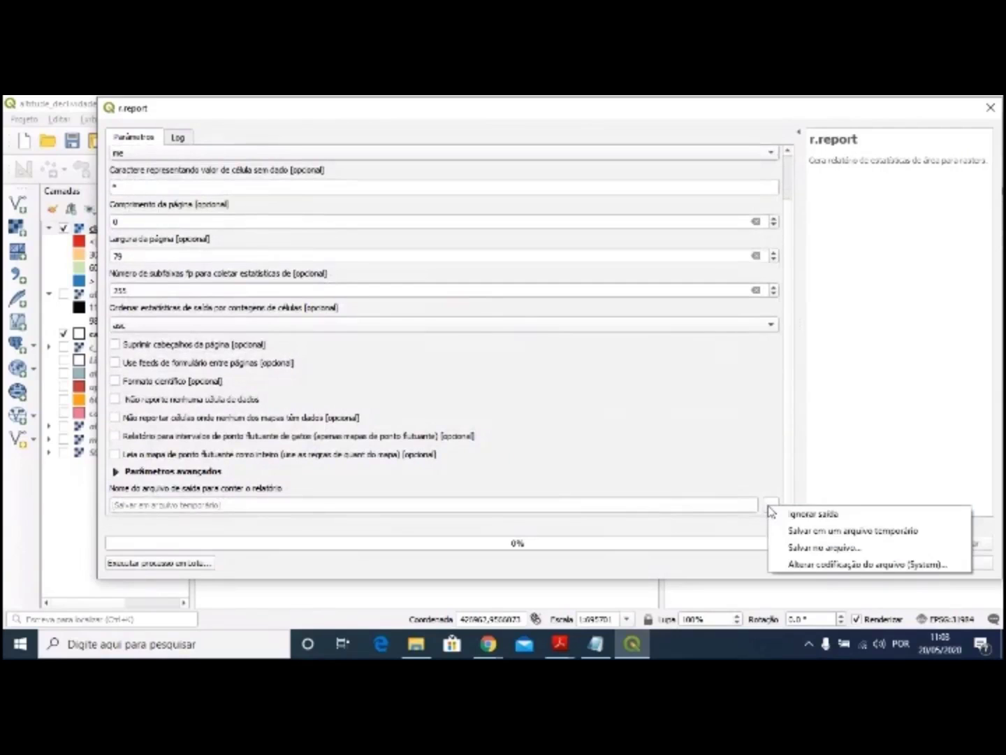
left_click(814, 547)
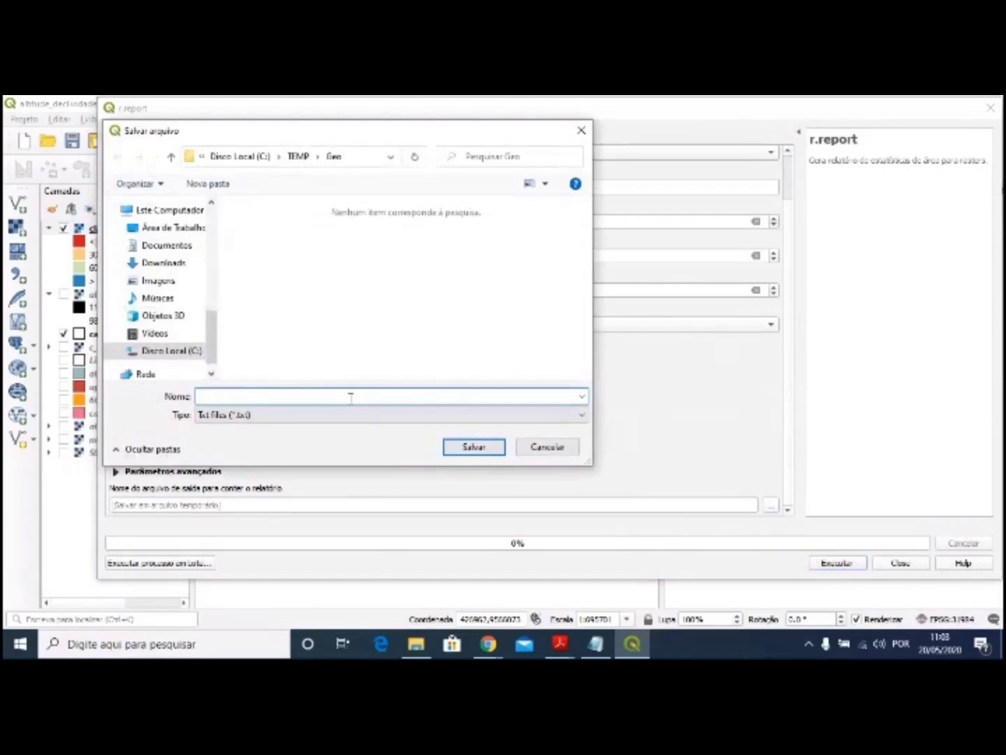
type("report_ alt")
left_click(474, 448)
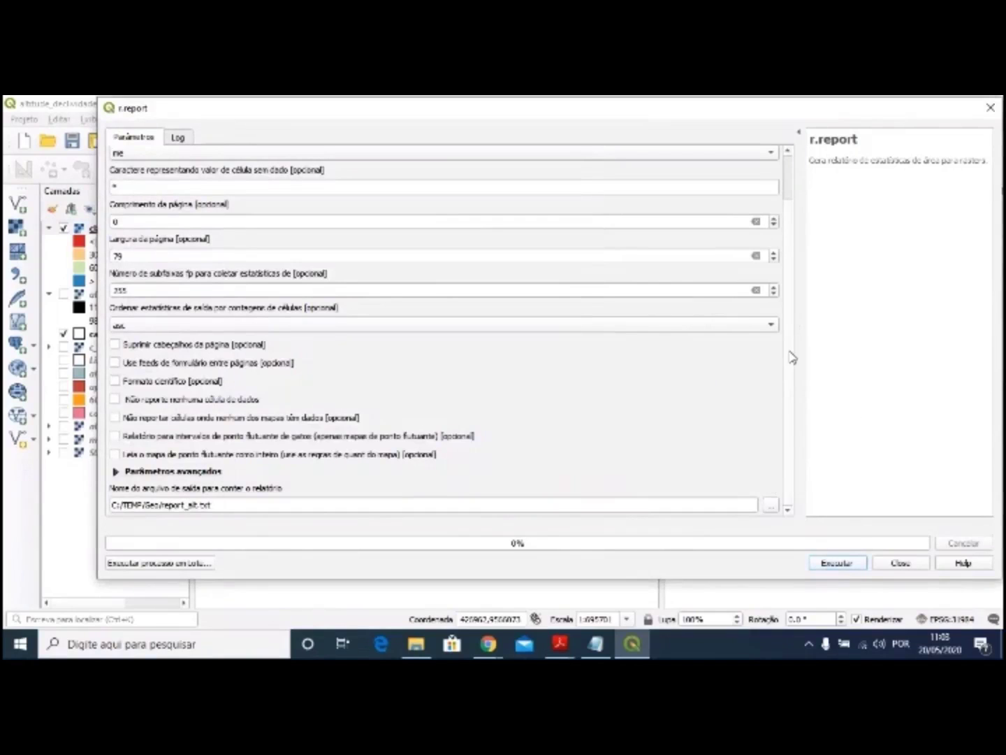
- Set the character representing no-data cells to -9999
scroll(790, 336, "up", 2)
scroll(791, 311, "up", 1)
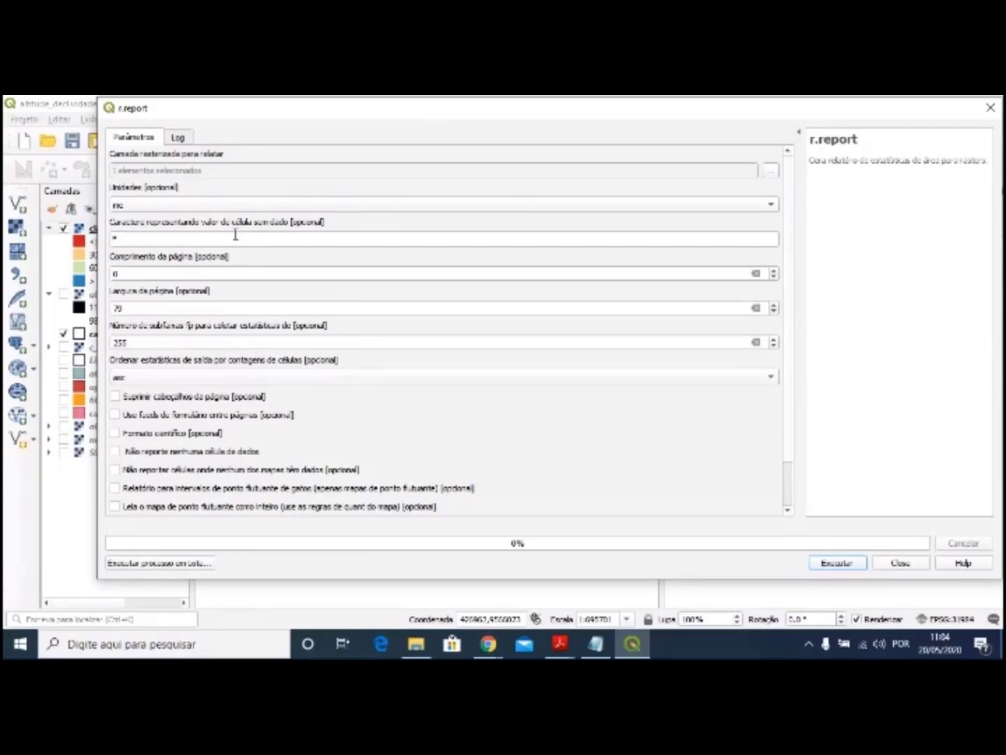
double_click(124, 239)
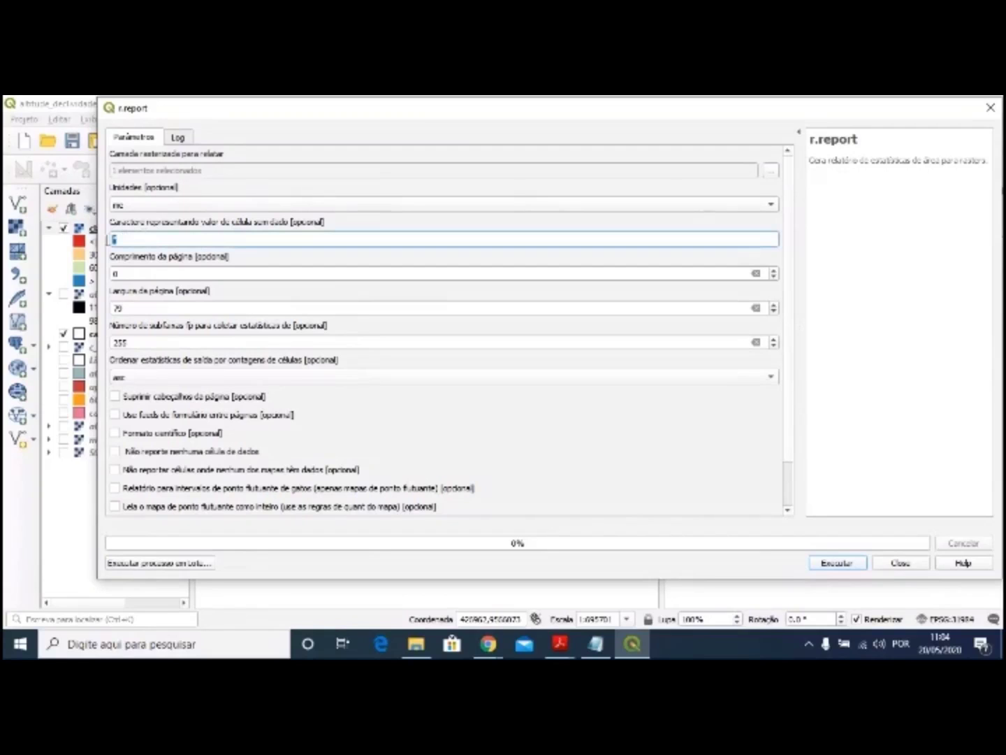
type("-9999")
- Run r.report with the configured parameters and close its window
scroll(786, 409, "down", 2)
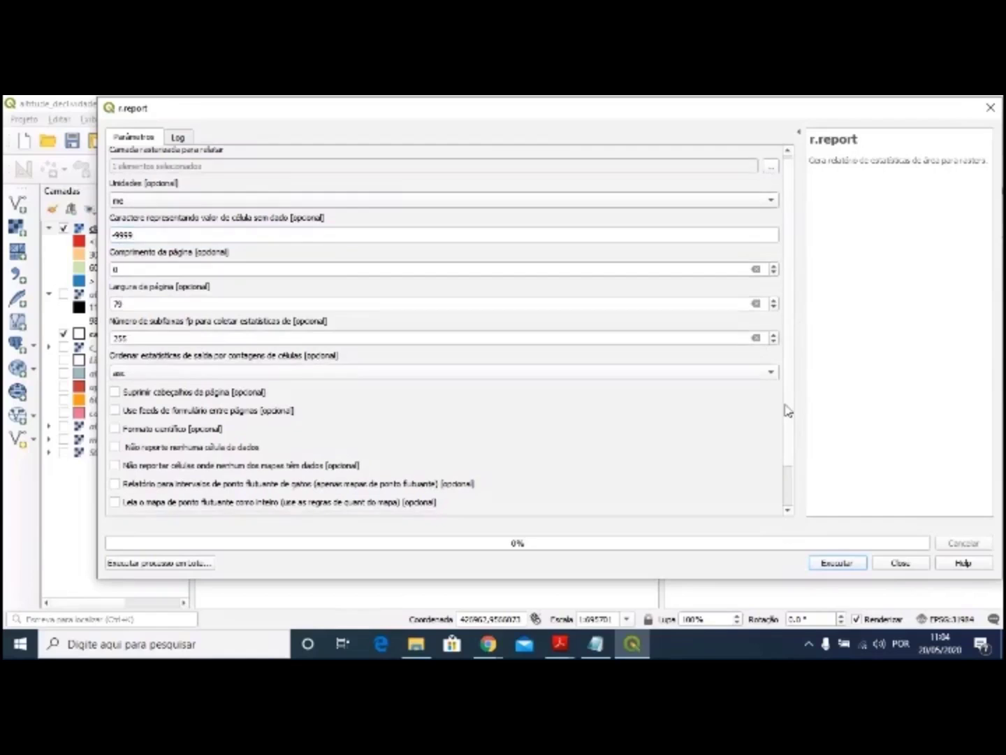
scroll(784, 440, "down", 1)
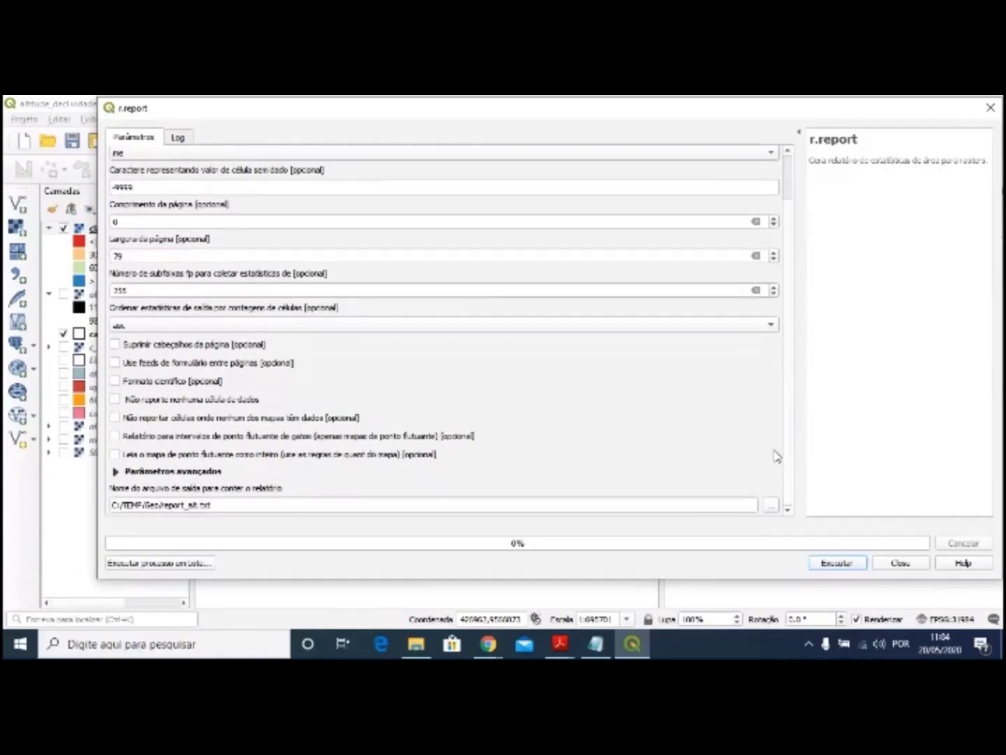
left_click(839, 564)
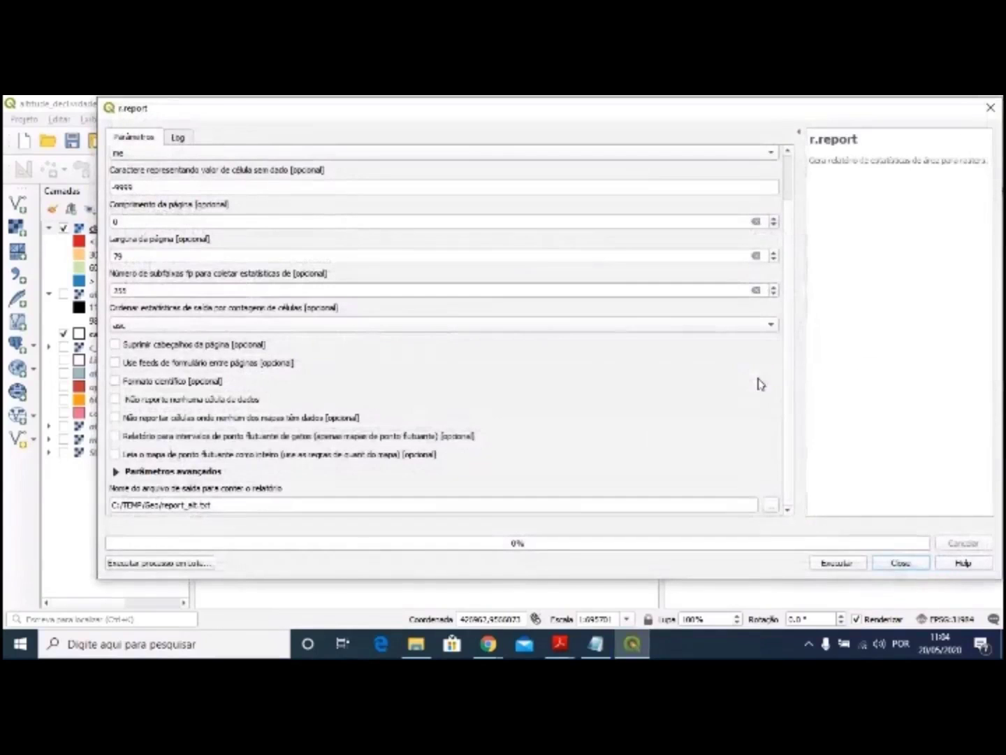
left_click(984, 114)
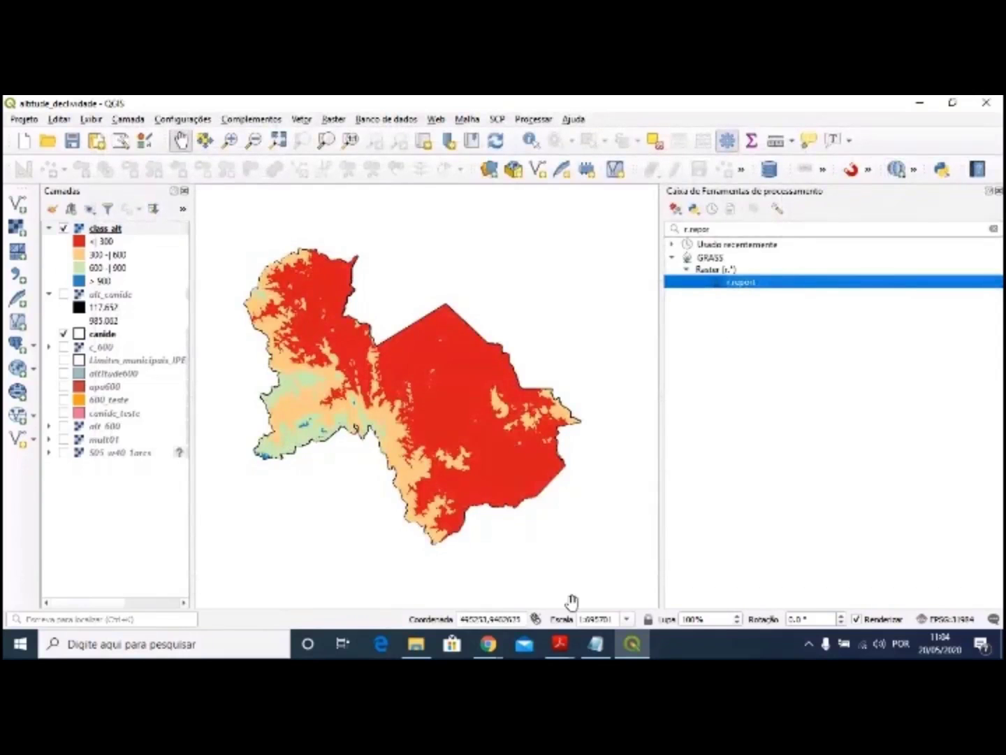
- Switch to File Explorer and open the report_alt text file from the TEMP\Geo folder on drive C
left_click(417, 654)
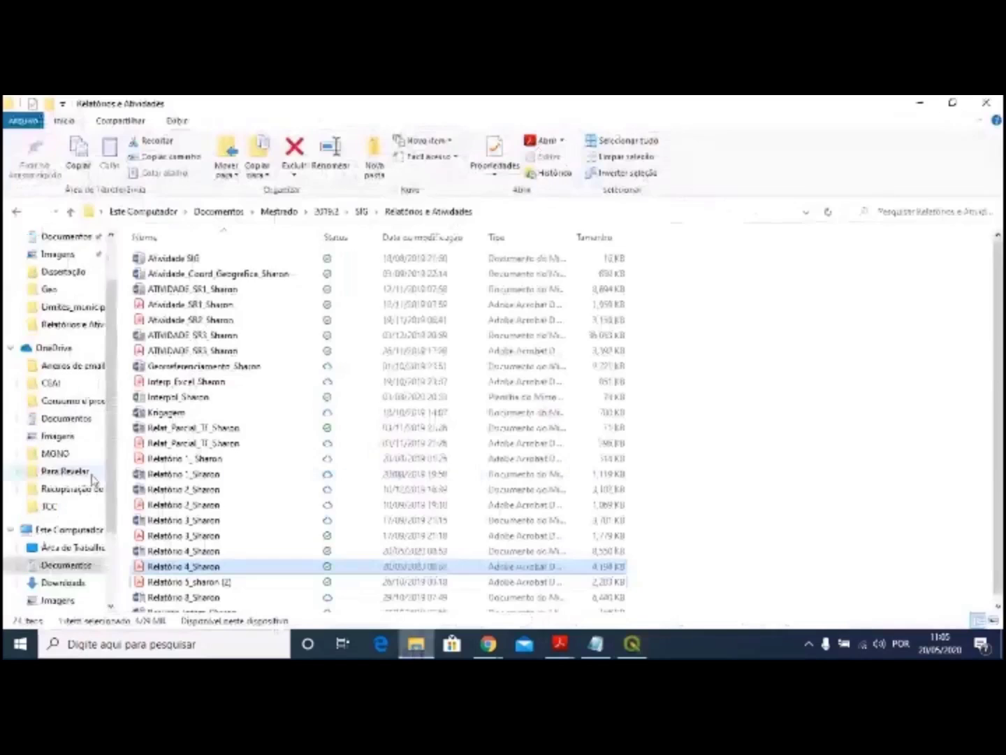
scroll(70, 489, "down", 3)
left_click(78, 567)
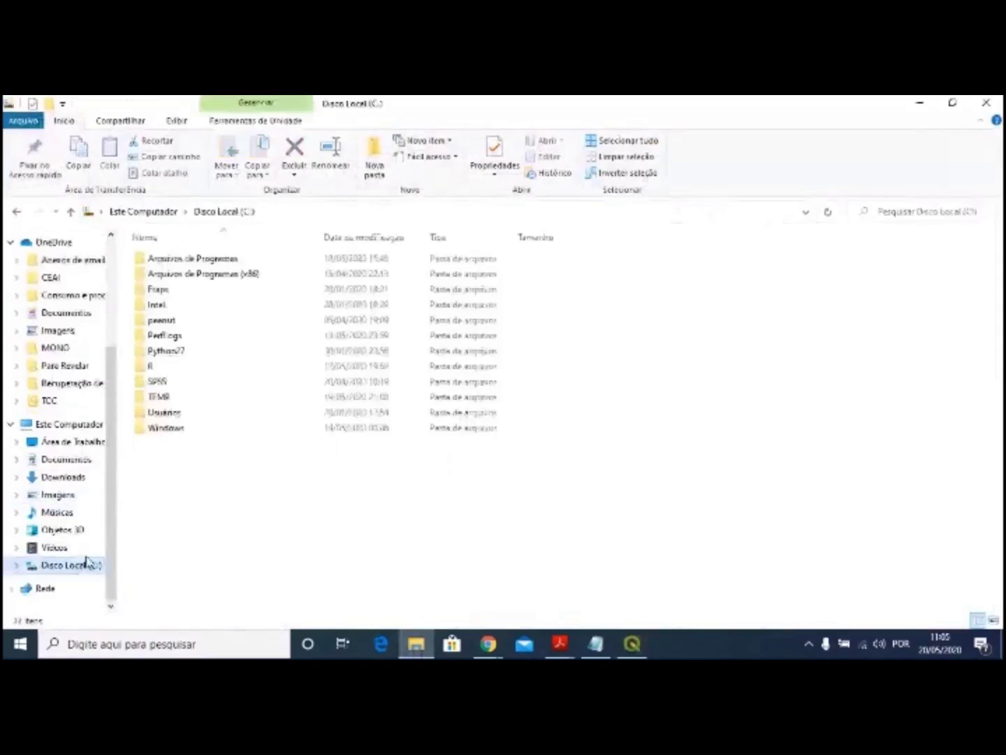
double_click(189, 400)
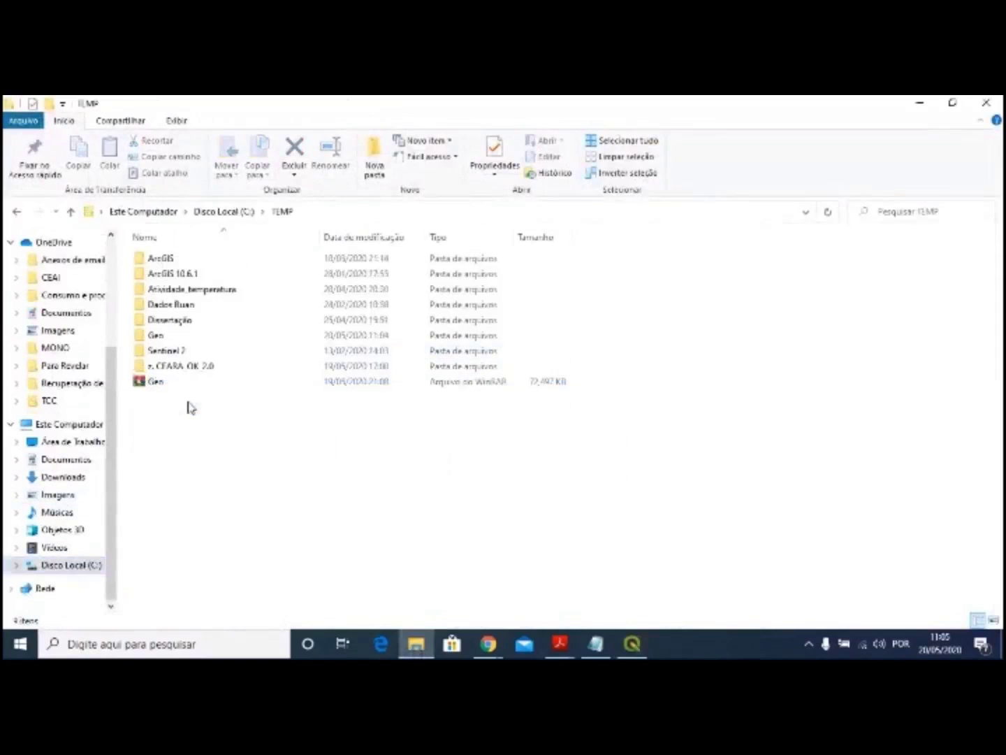
left_click(198, 336)
double_click(198, 337)
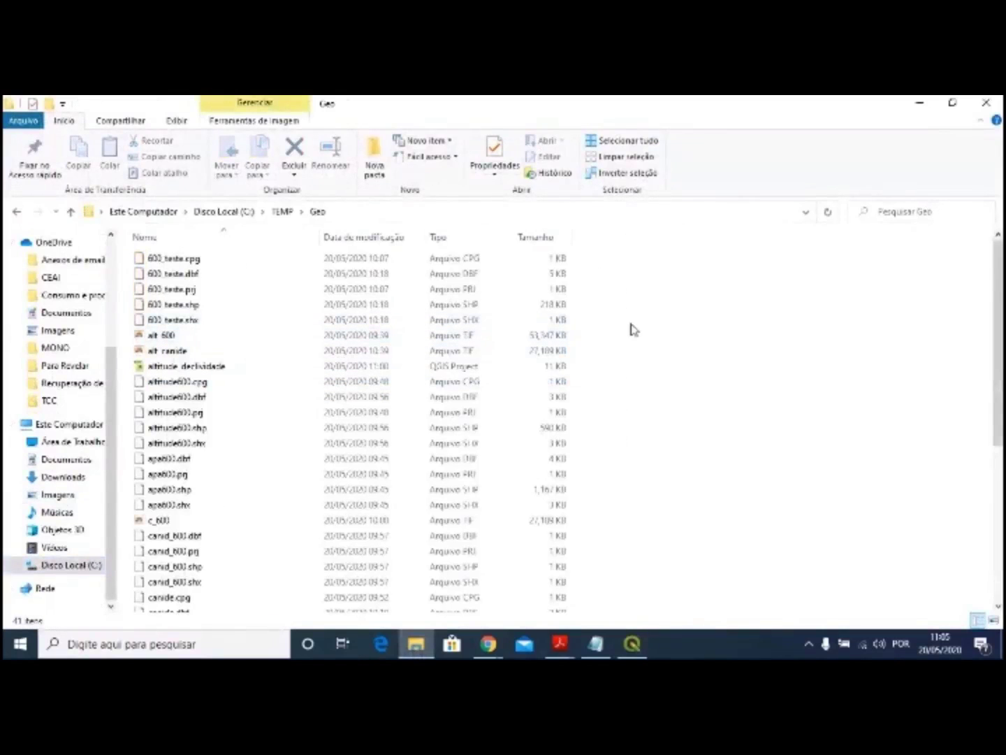
scroll(644, 324, "down", 1)
scroll(643, 324, "down", 5)
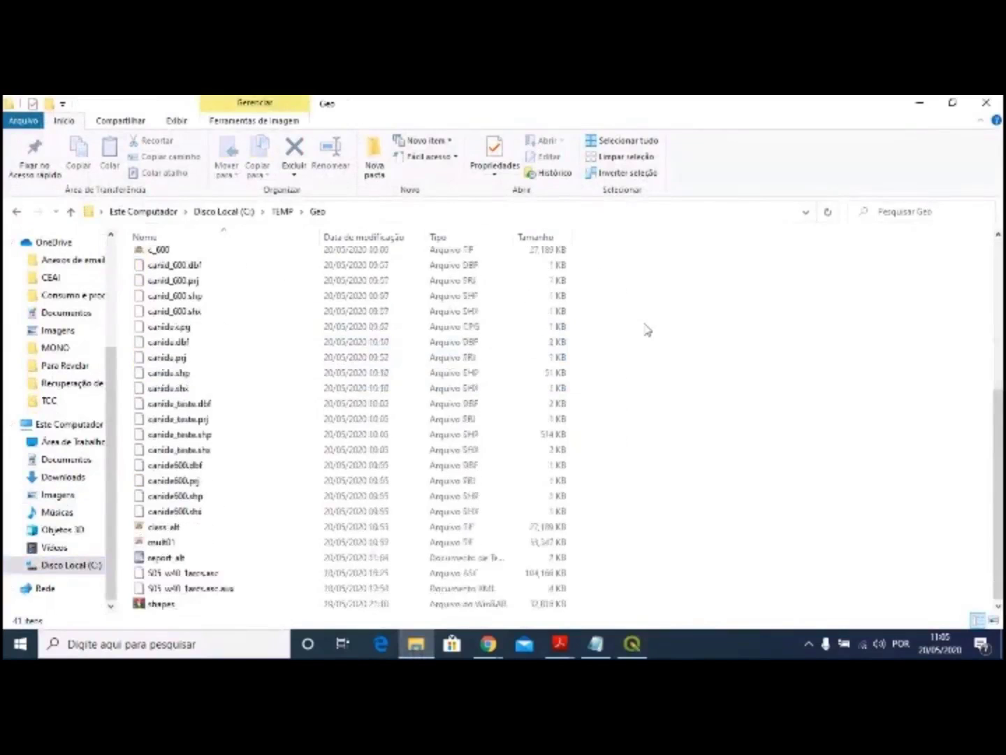
double_click(172, 564)
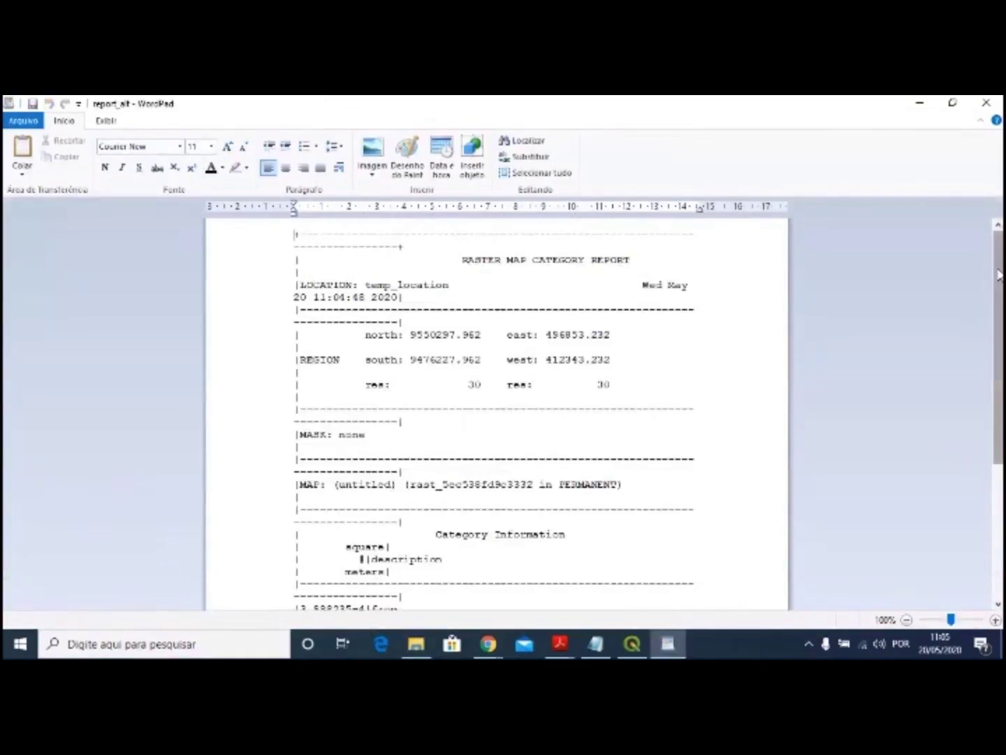
- Examine the report's region coordinates, the area in square meters of each altitude class, the no-data area and the total
left_click_drag(999, 276, 1001, 284)
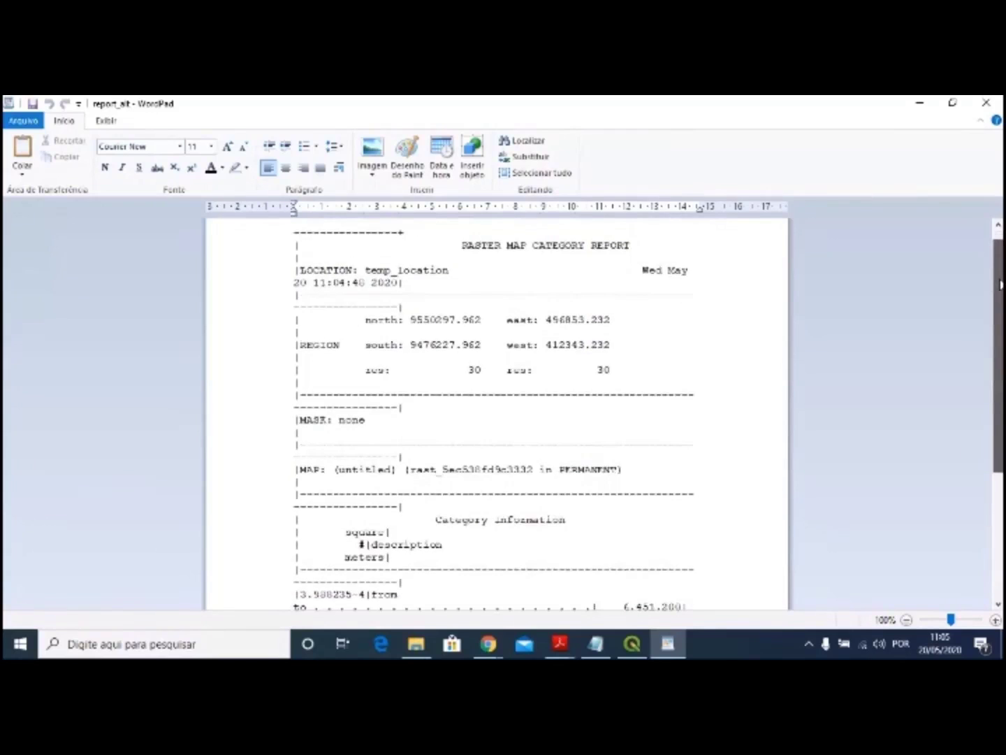
left_click_drag(365, 318, 619, 321)
left_click_drag(365, 344, 614, 341)
left_click(679, 347)
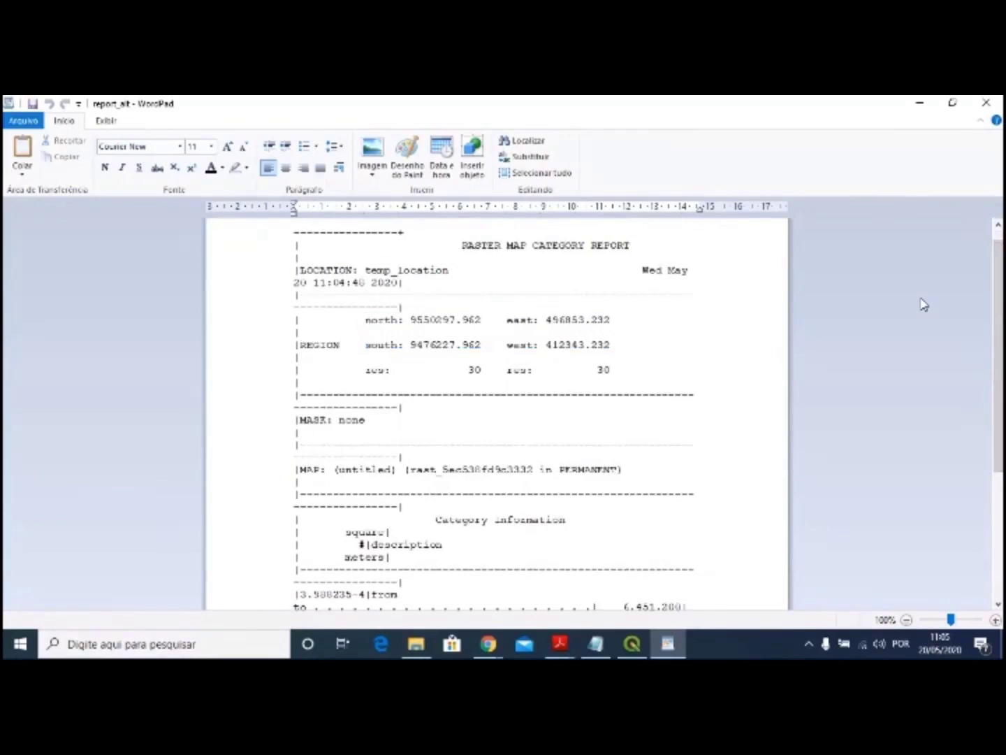
left_click_drag(997, 307, 1003, 405)
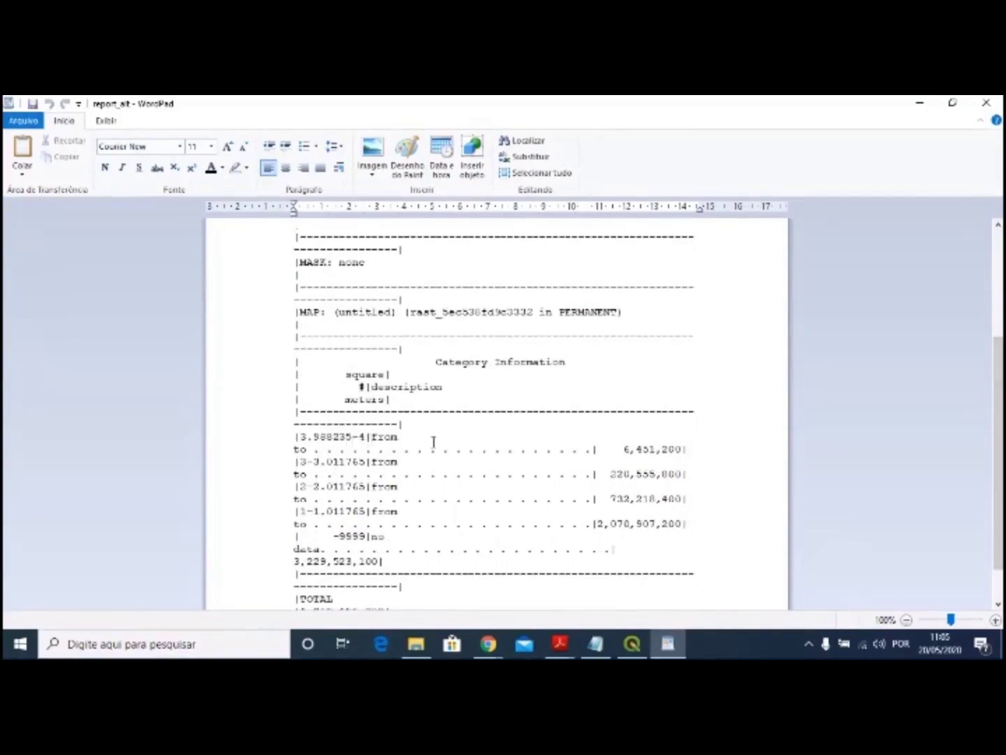
left_click_drag(609, 450, 694, 457)
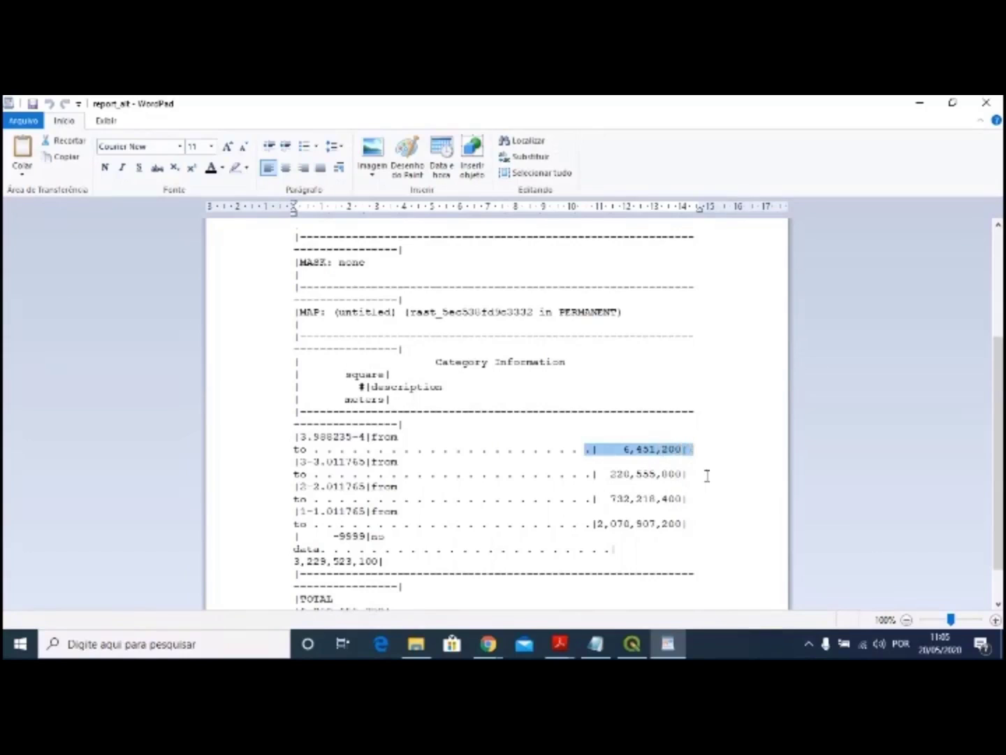
left_click(699, 456)
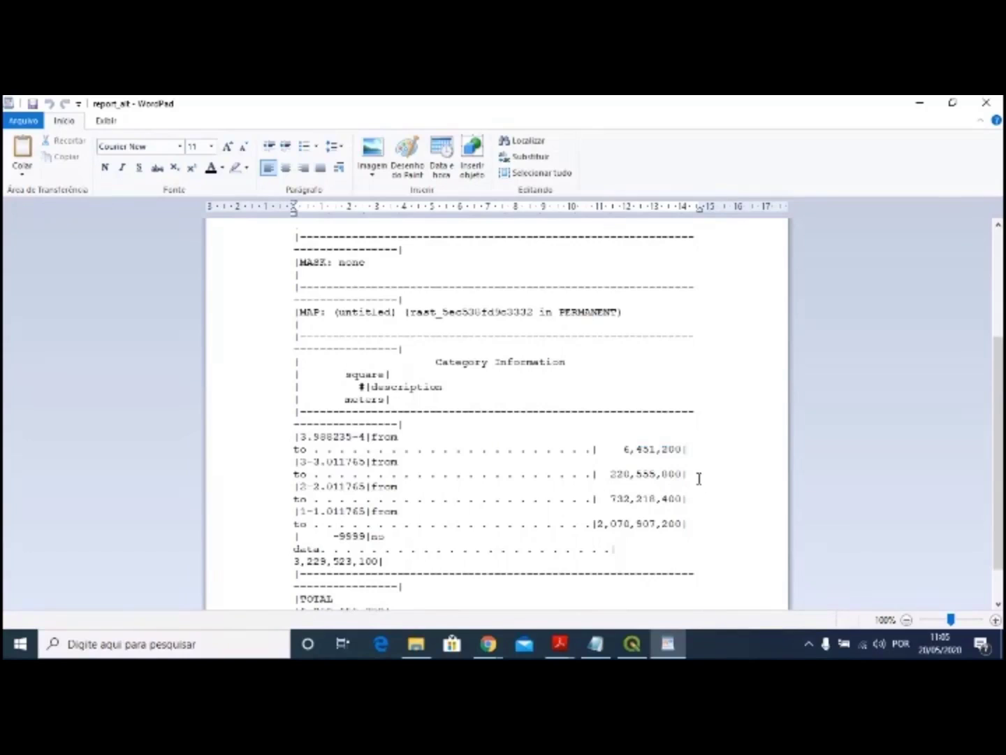
scroll(700, 478, "down", 2)
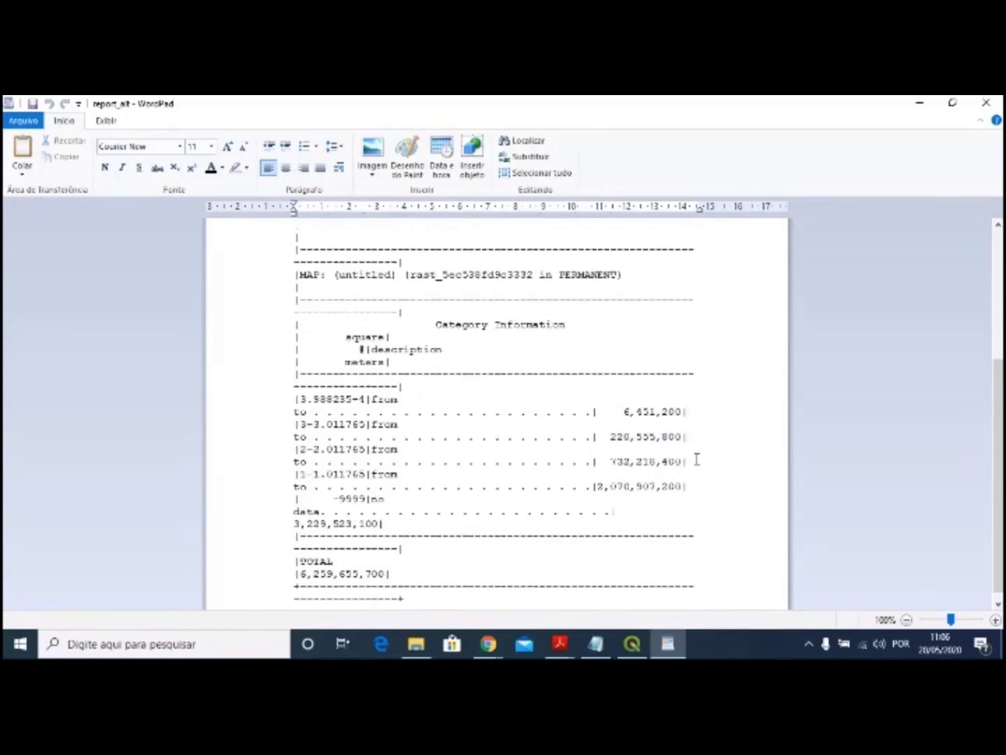
scroll(715, 453, "up", 1, "ctrl")
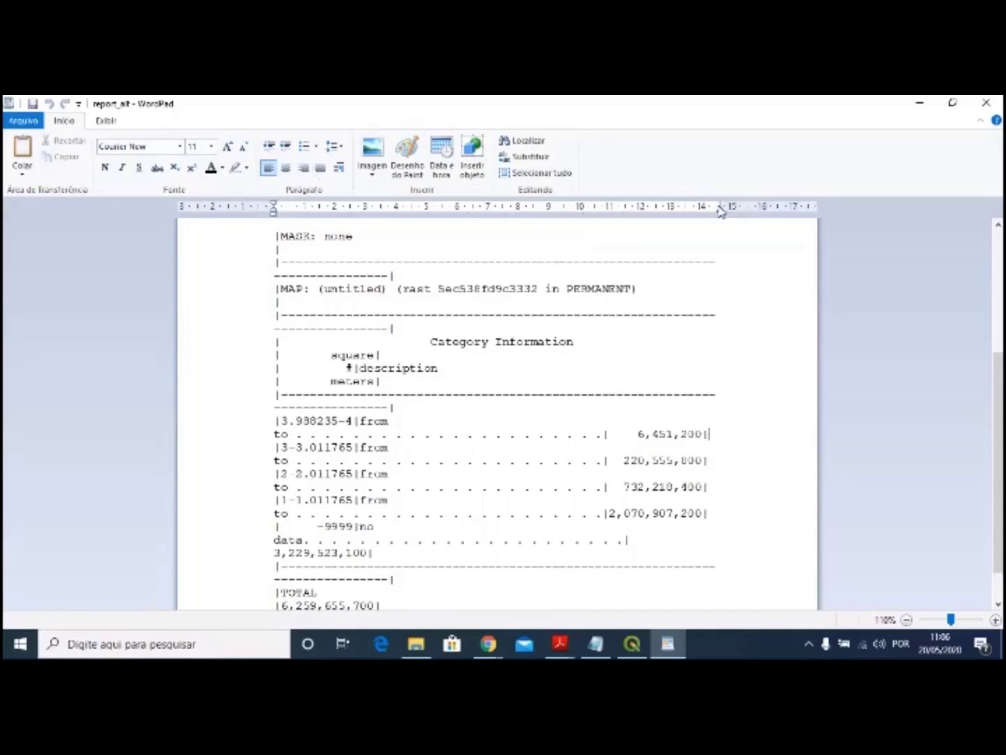
- Try to widen the report's text lines by moving the right indent outward past the 15 cm mark
left_click_drag(721, 208, 755, 210)
scroll(718, 418, "down", 1)
left_click_drag(751, 208, 753, 212)
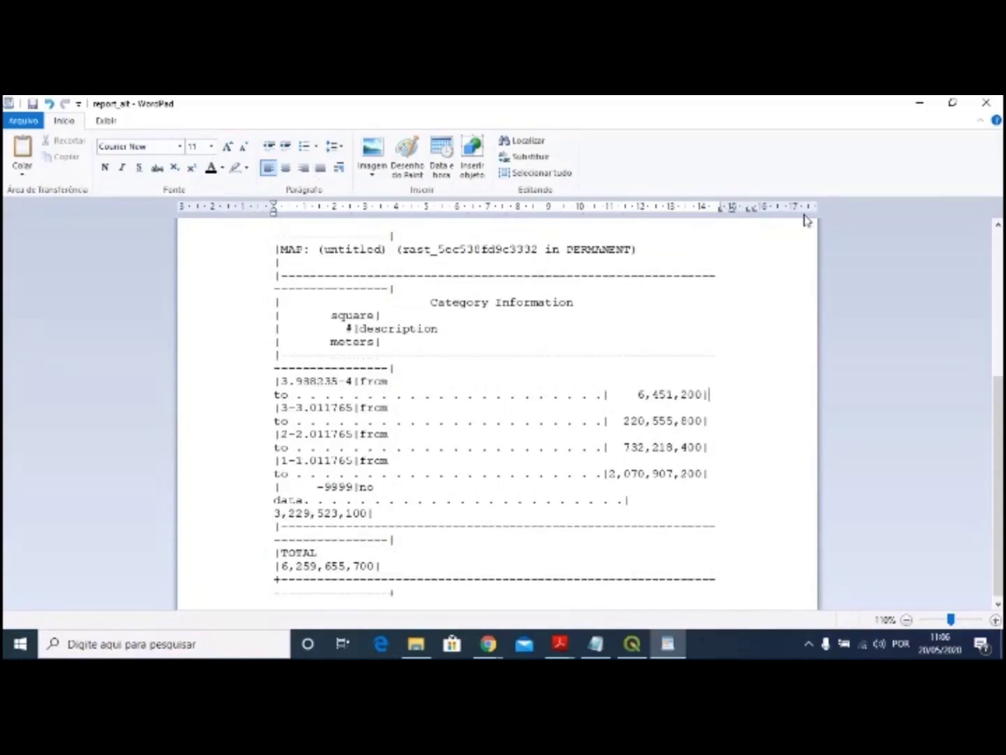
left_click(769, 304)
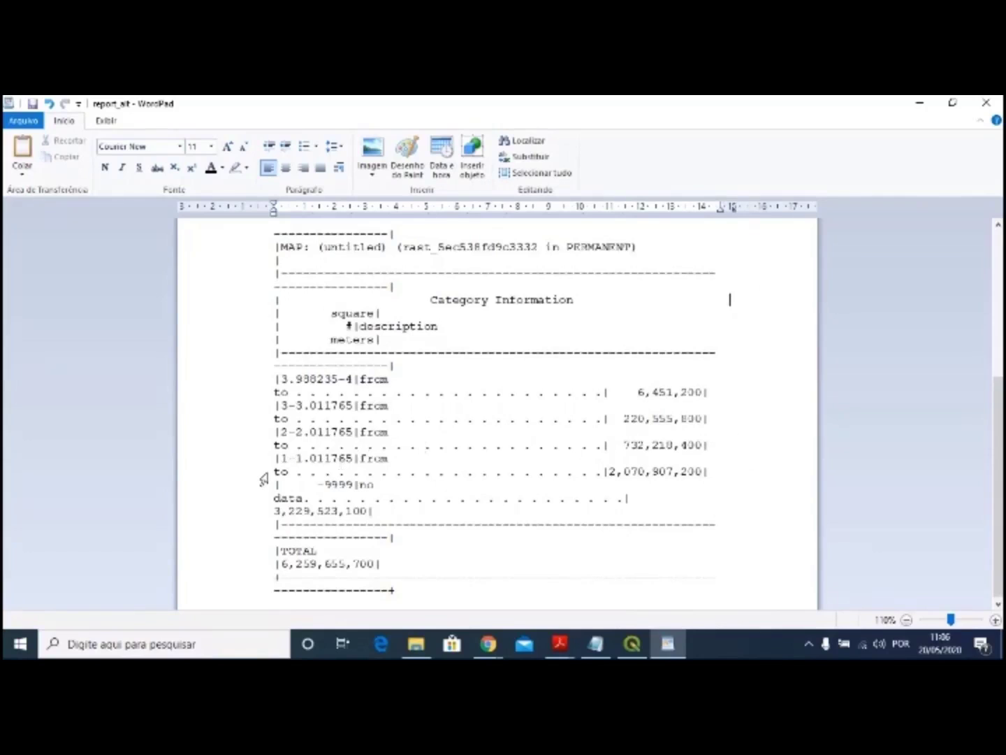
- Examine the report's category lines for altitude classes 4 down to 1, matching each class with its area
left_click(265, 383)
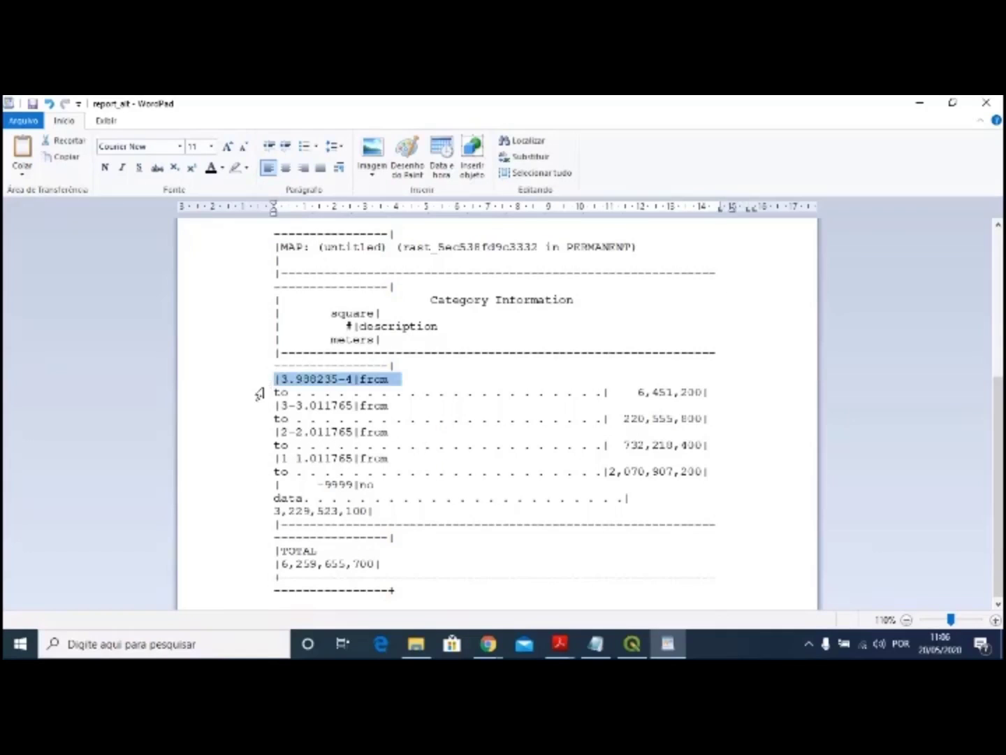
left_click(263, 394)
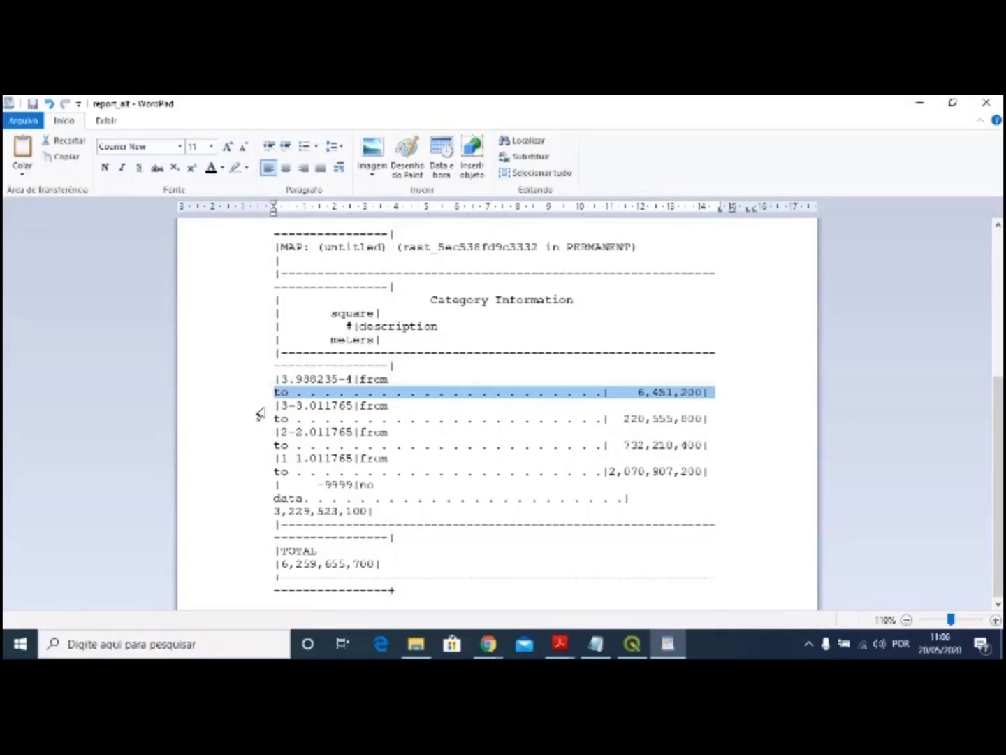
left_click(261, 409)
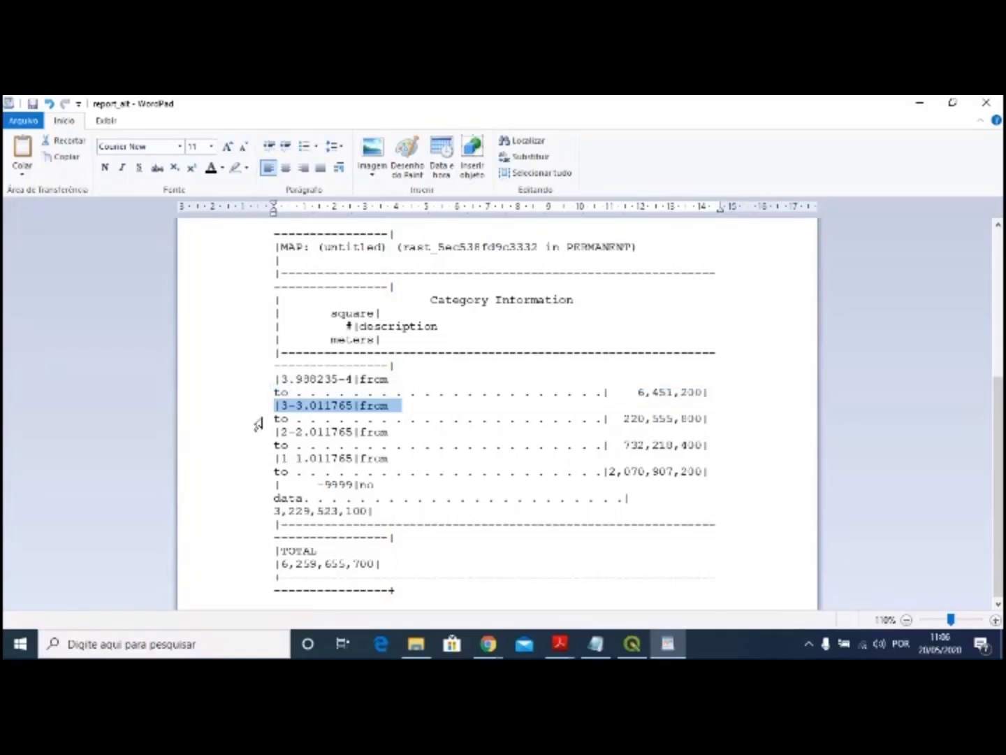
left_click(260, 421)
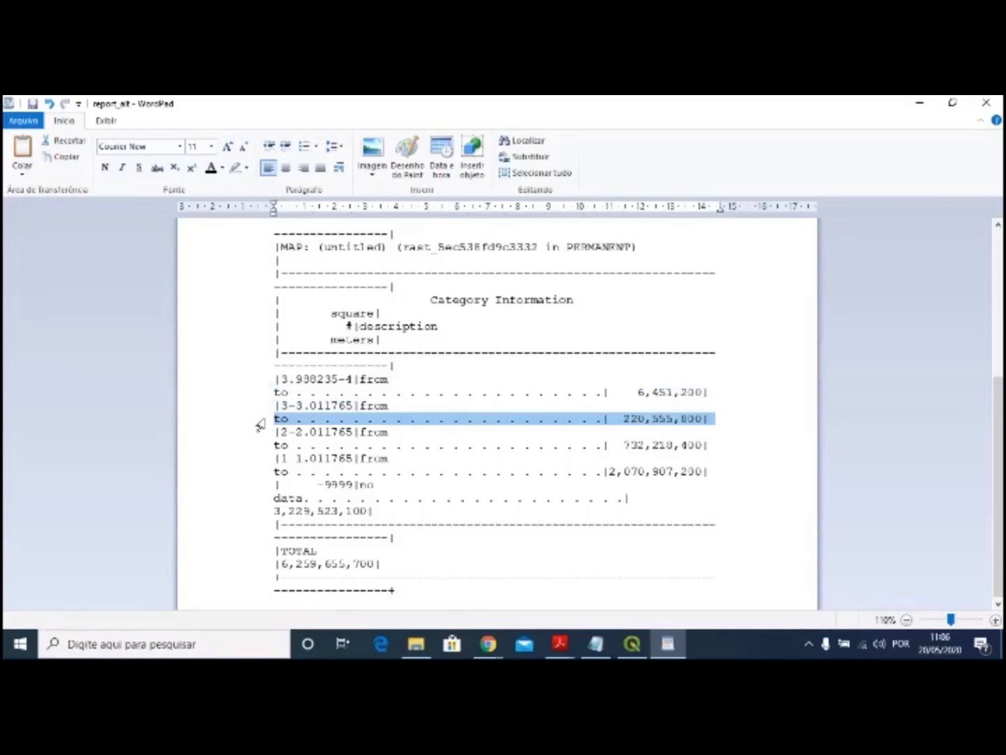
left_click(259, 435)
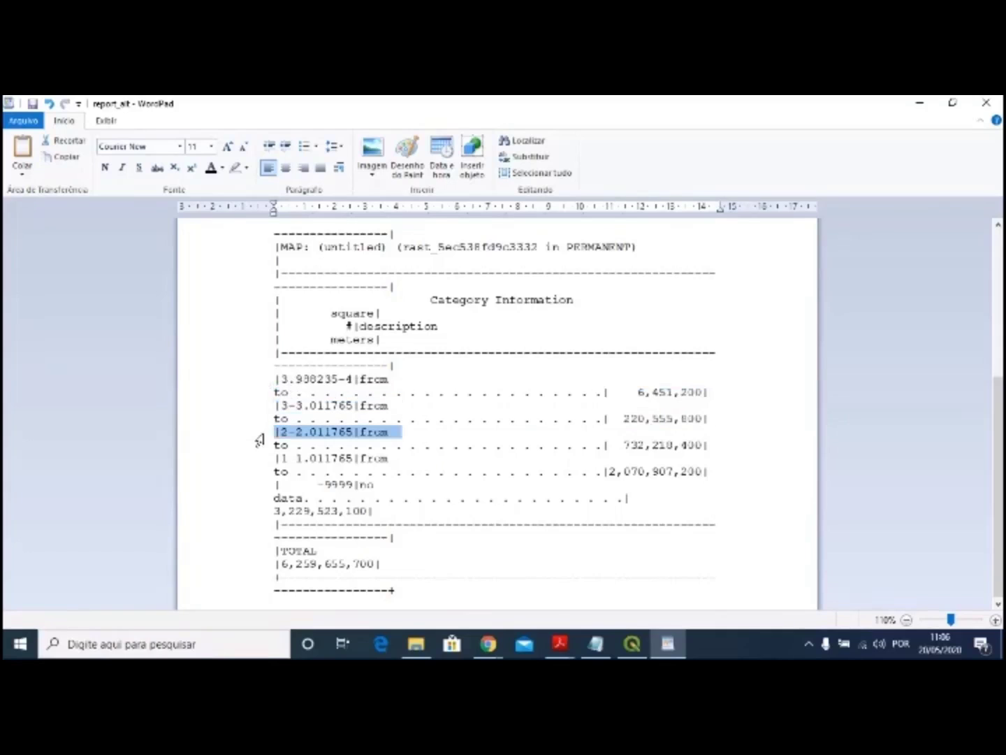
left_click(261, 447)
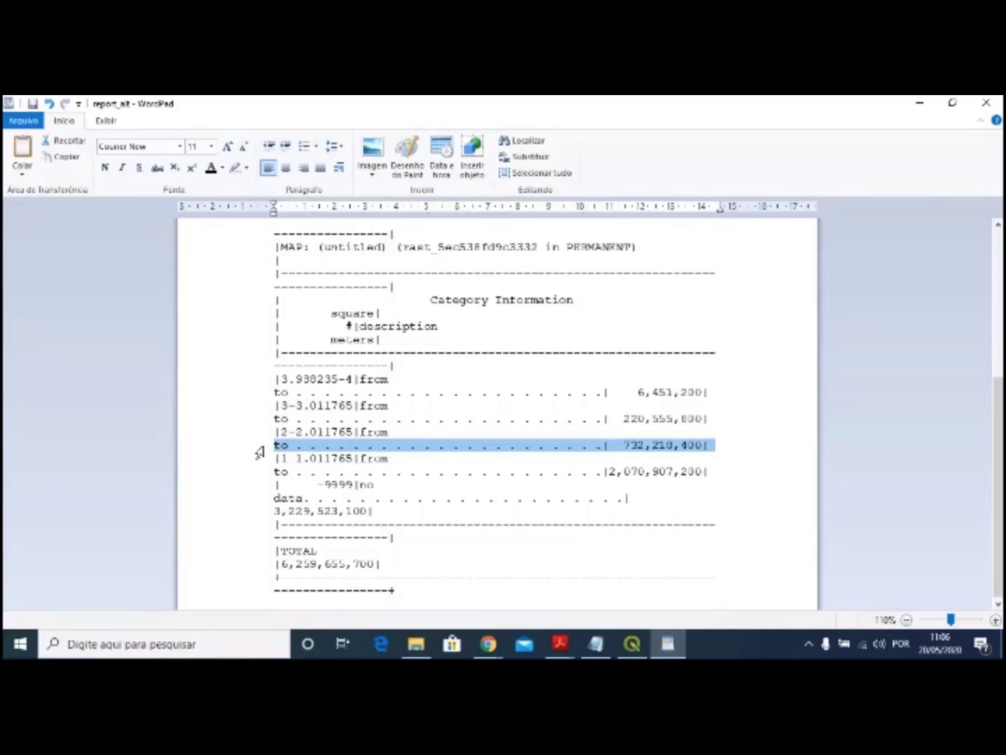
left_click(262, 461)
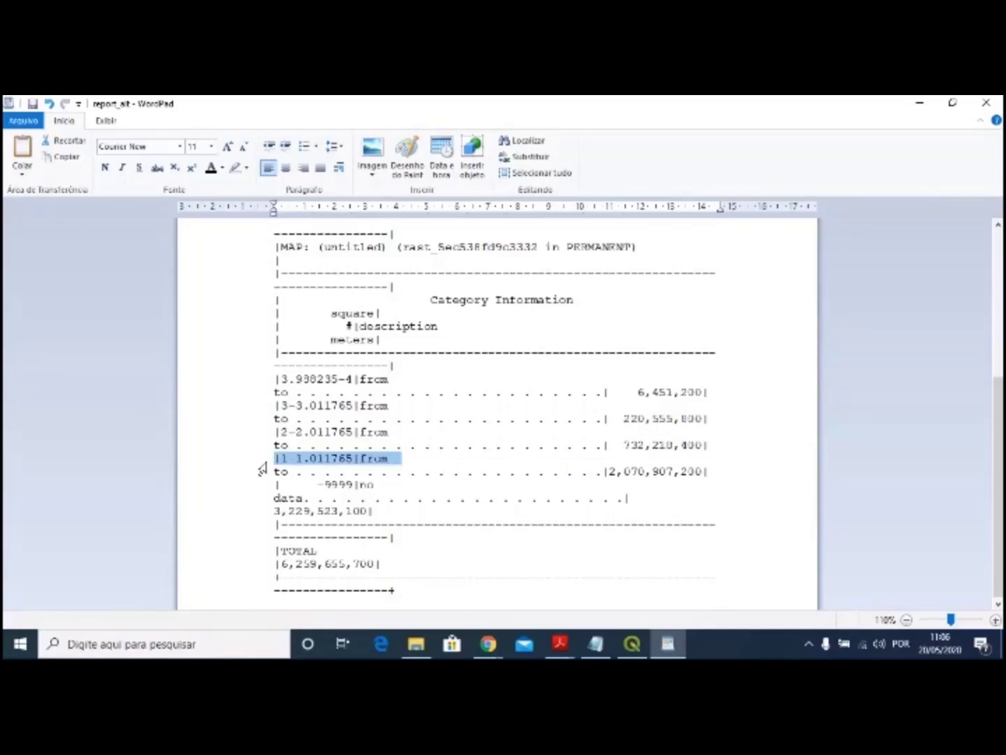
left_click(262, 477)
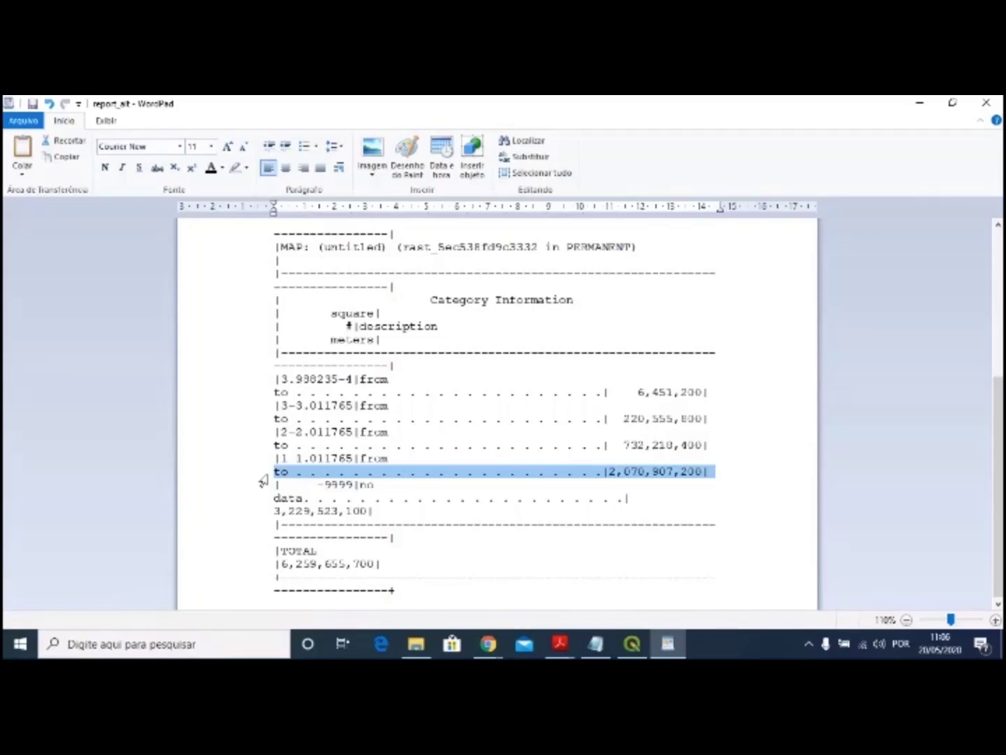
- Append the unit (m²) to the area of the 3.988235-4 class and check it against the square meters column heading
left_click(717, 392)
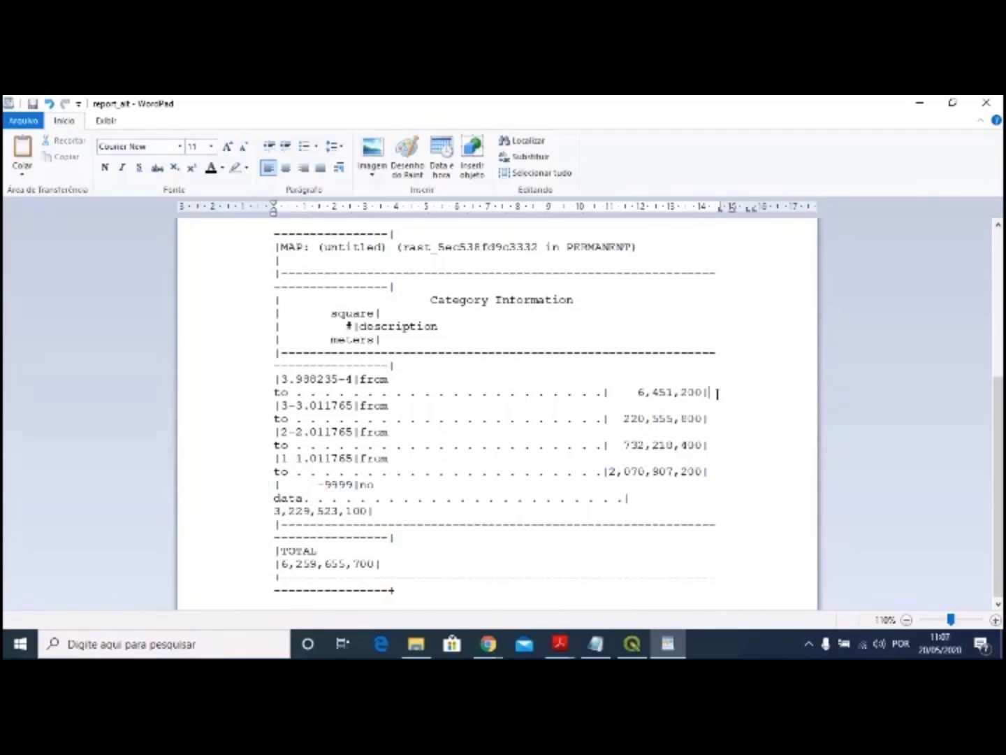
type("(m")
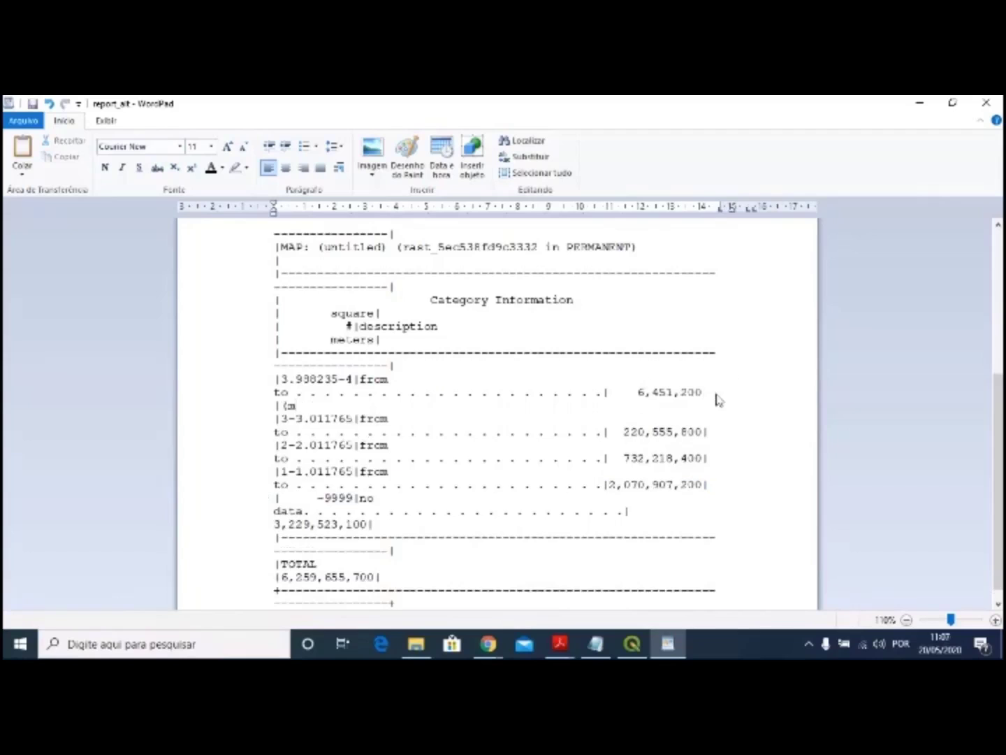
key("BackSpace")
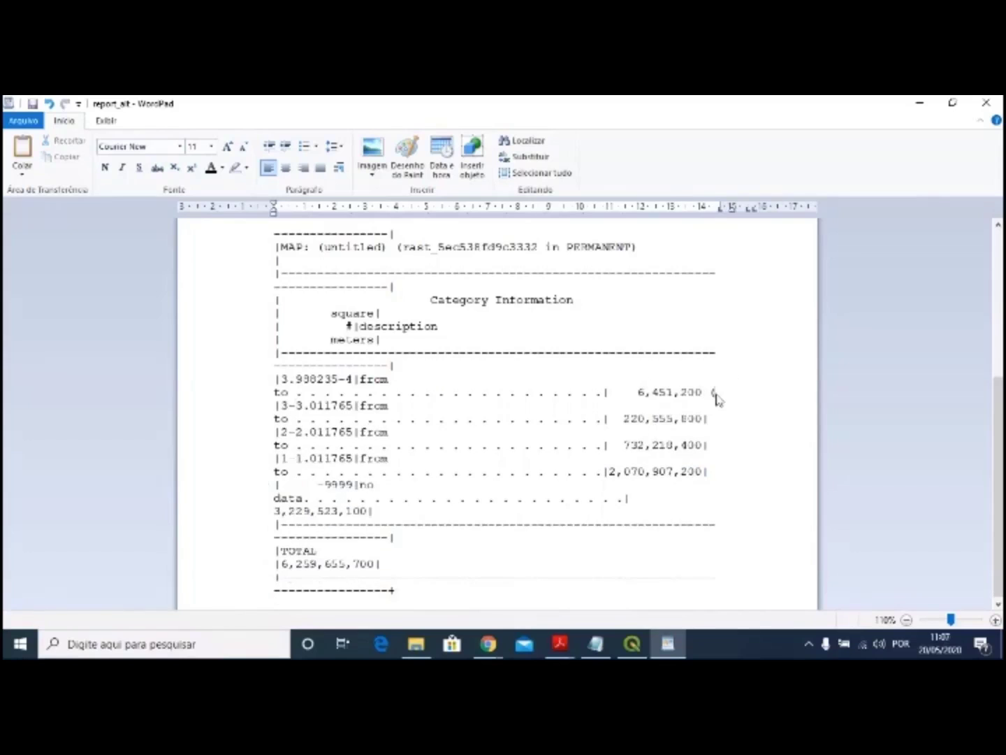
type("m²)|")
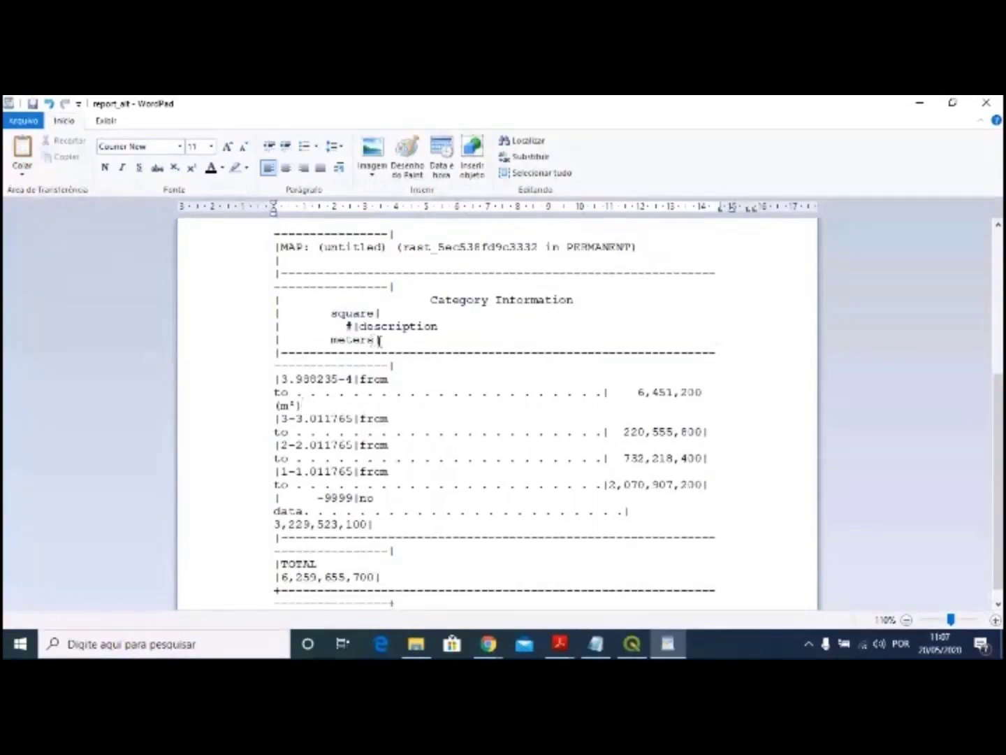
left_click_drag(381, 341, 281, 316)
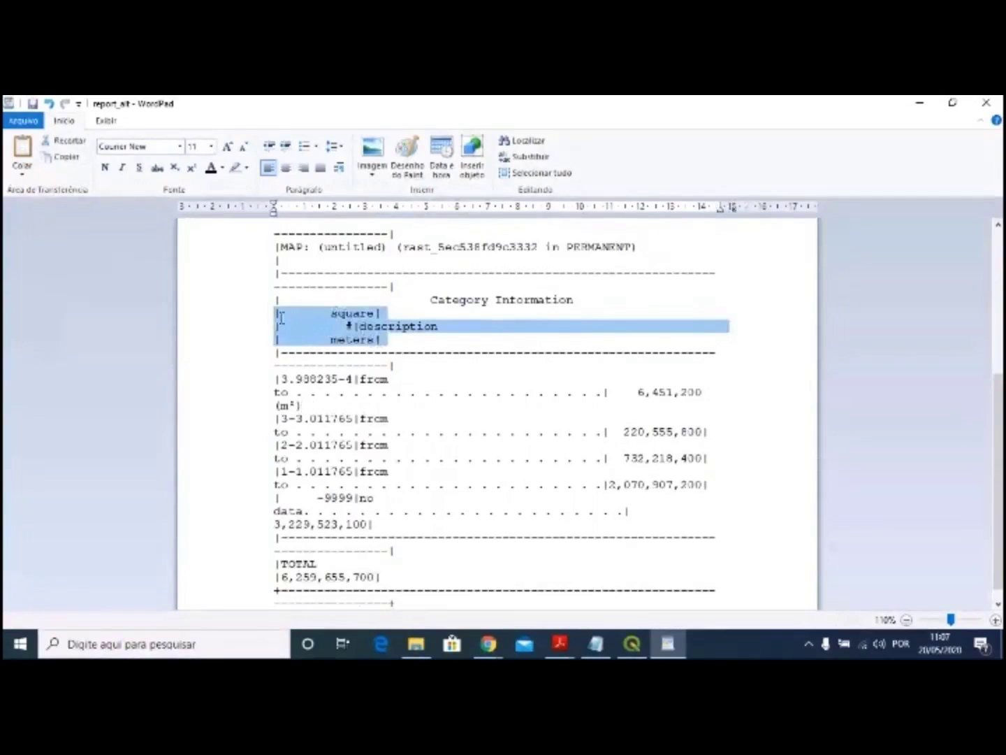
left_click(276, 407)
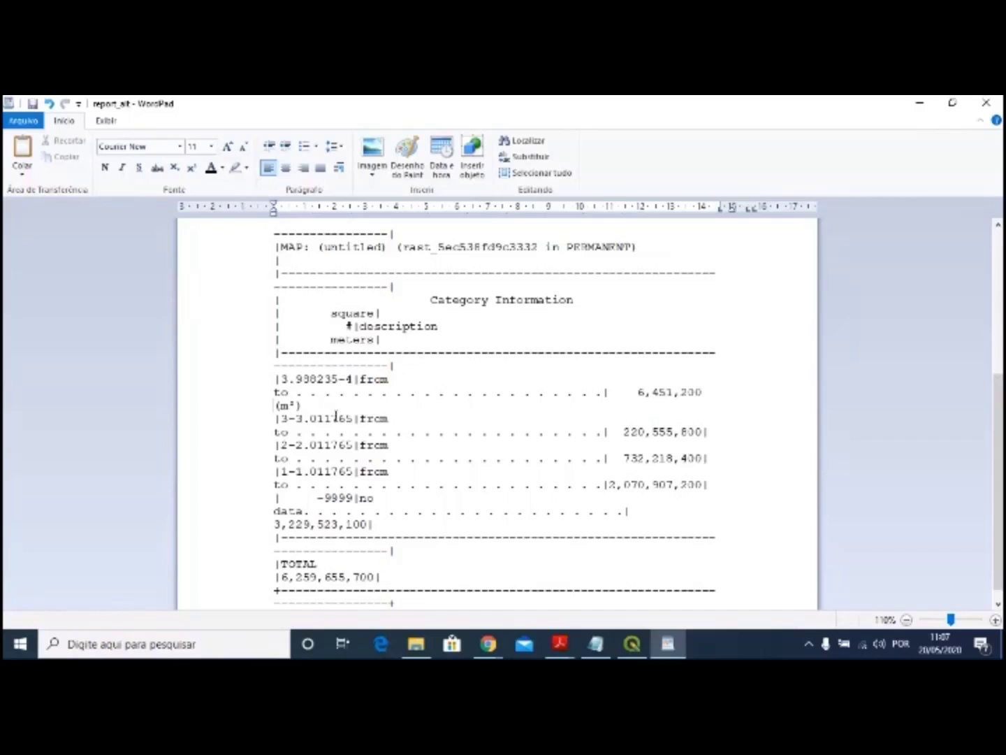
- Examine the -9999 no-data area, the total area and the area of altitude class 1 in the report
scroll(336, 423, "down", 1)
left_click(261, 487)
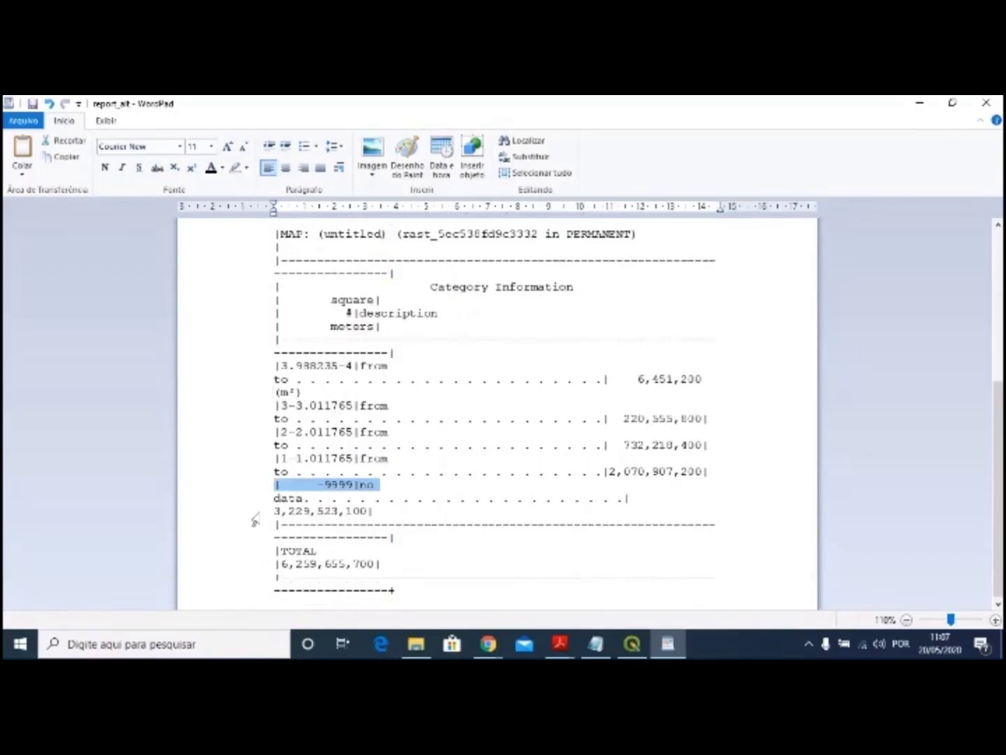
left_click(255, 517)
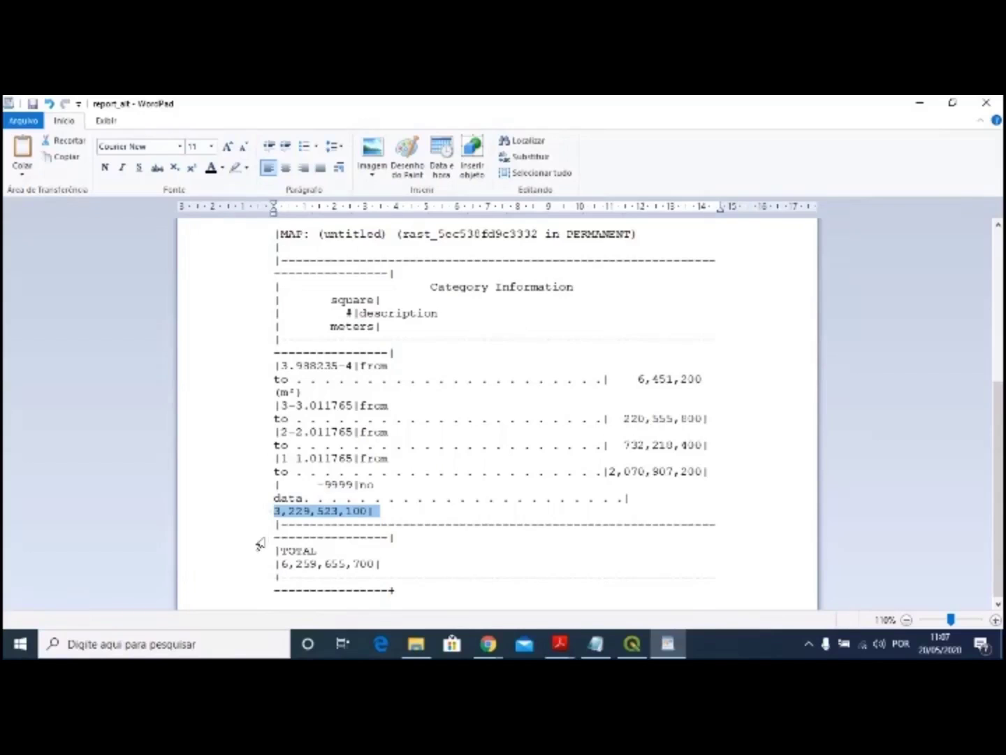
left_click_drag(241, 555, 242, 573)
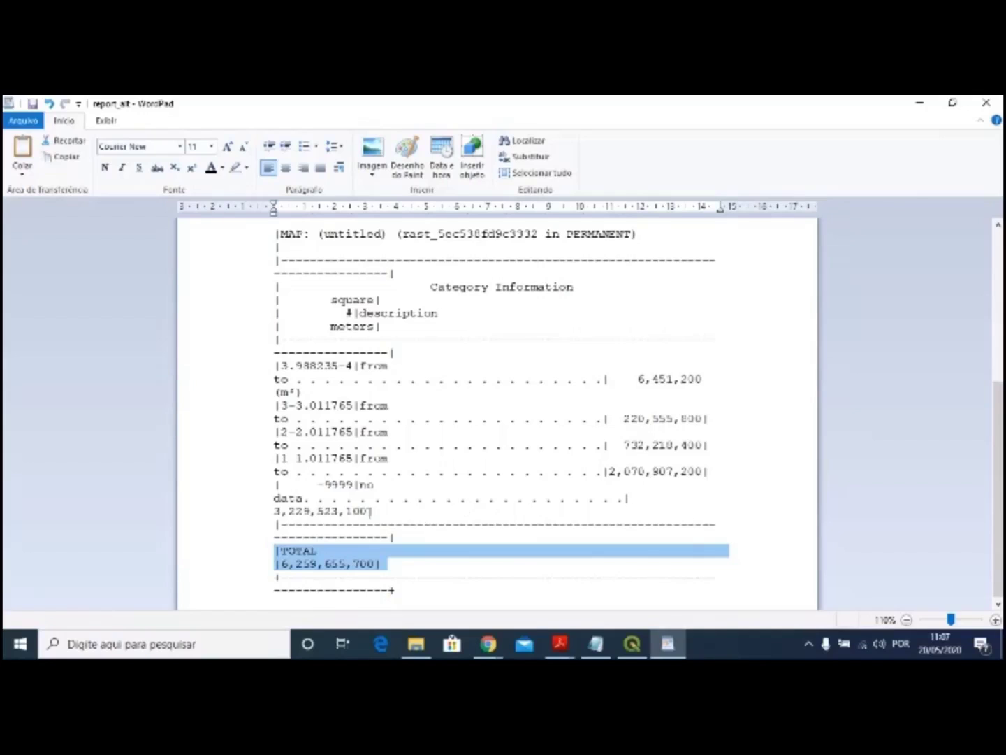
left_click(246, 462)
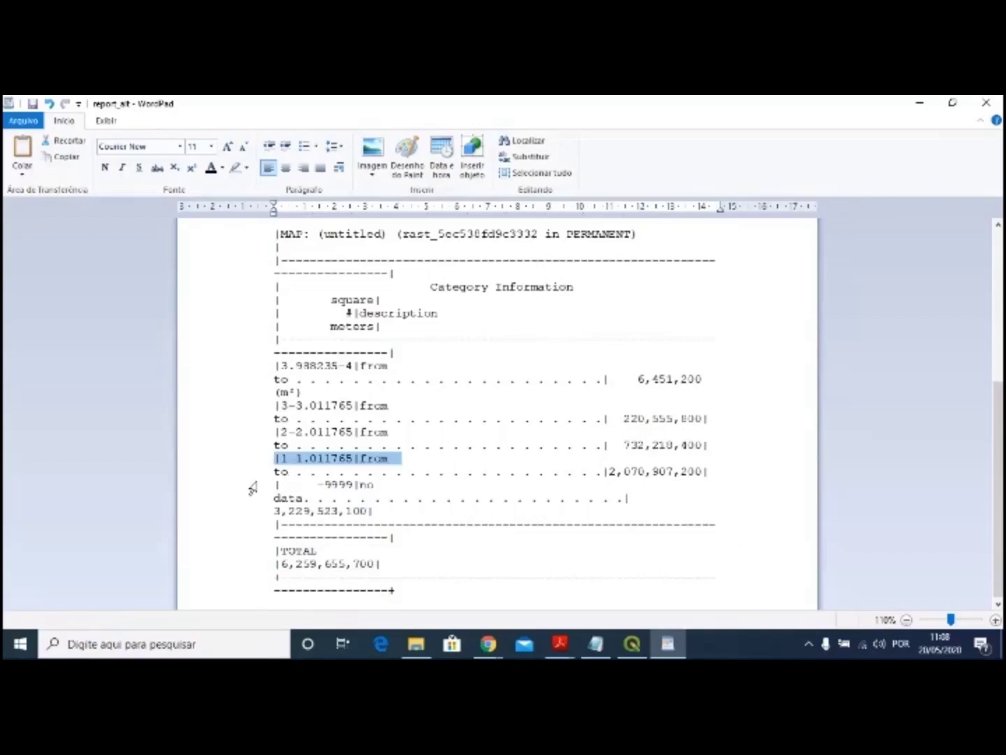
left_click(249, 479)
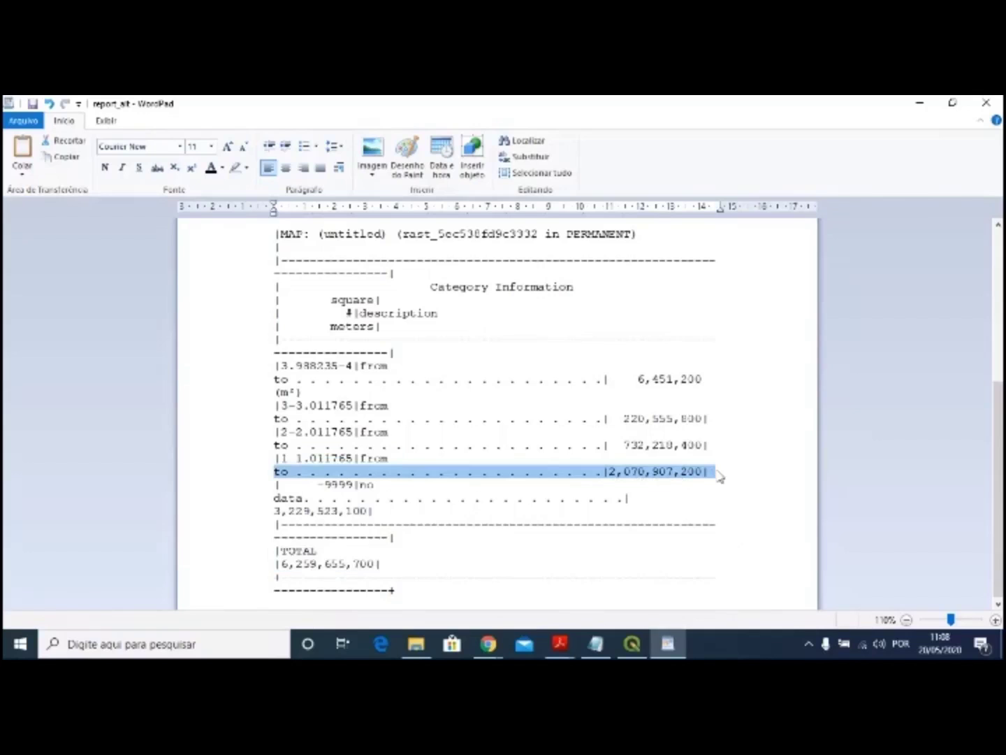
- Switch to QGIS to compare the report with the class_alt map, and return to the report in WordPad
mouse_move(637, 650)
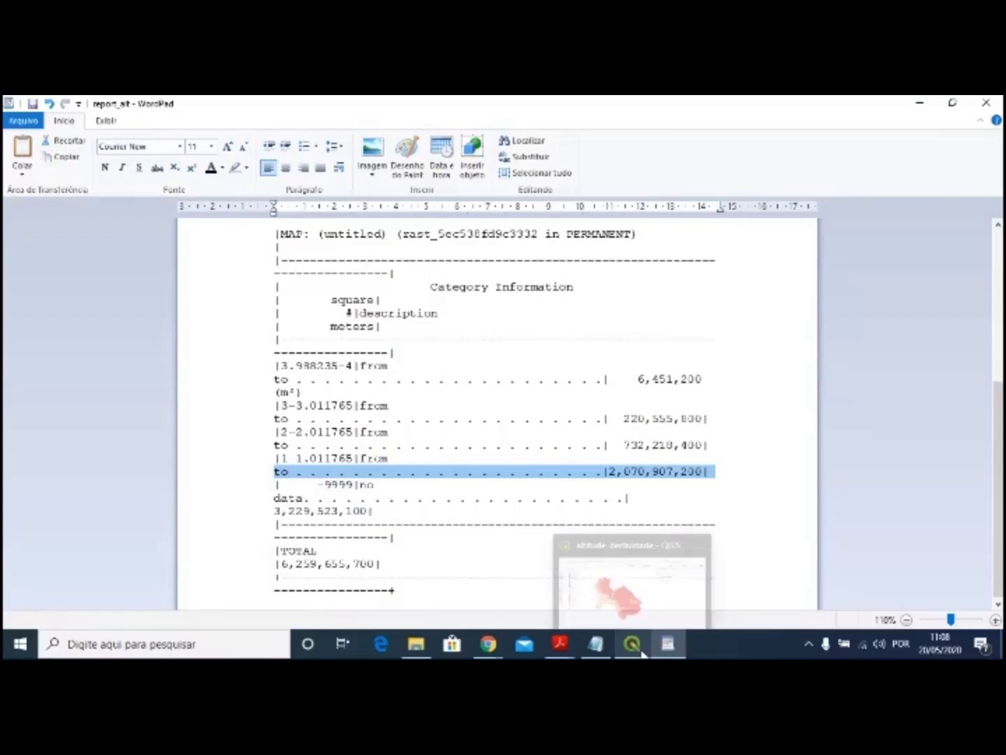
left_click(639, 599)
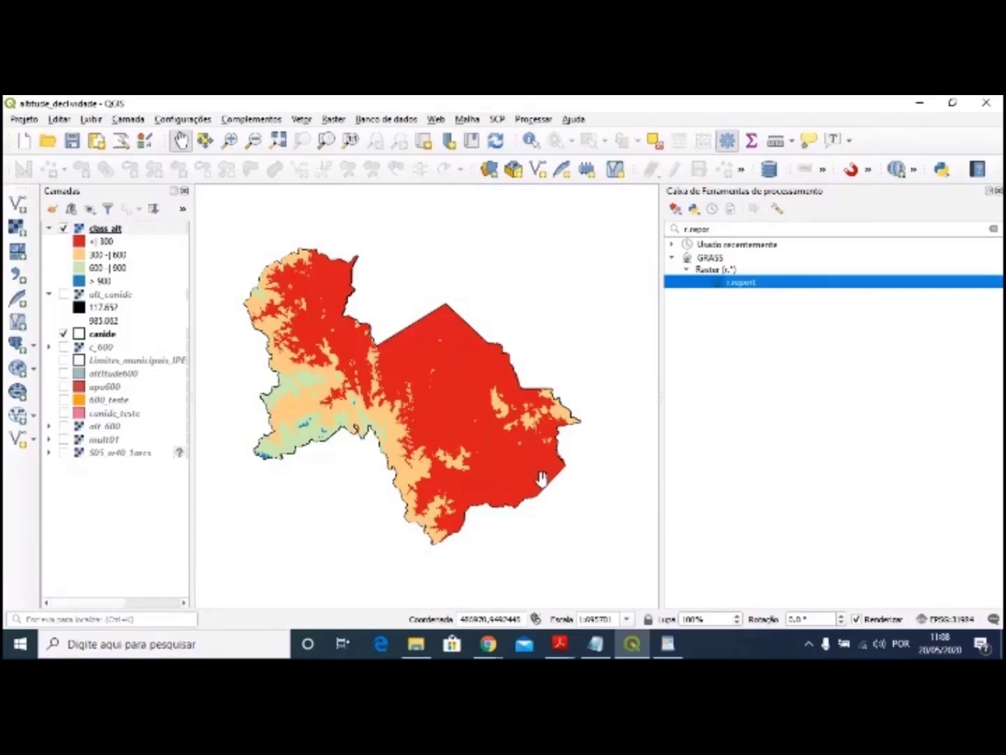
mouse_move(634, 648)
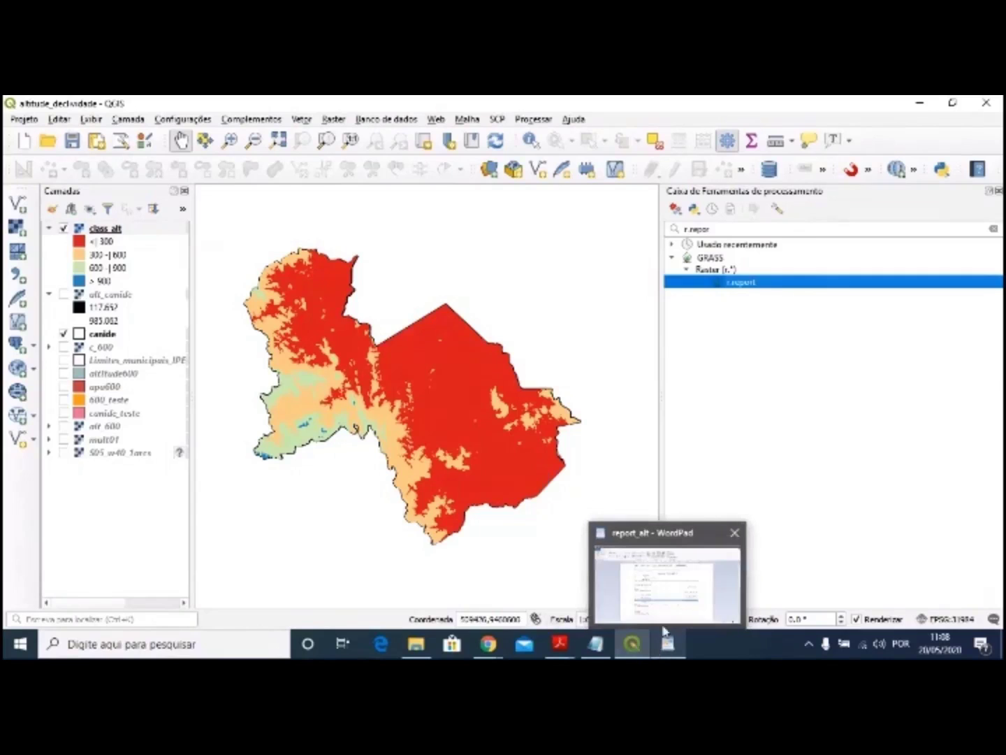
left_click(667, 600)
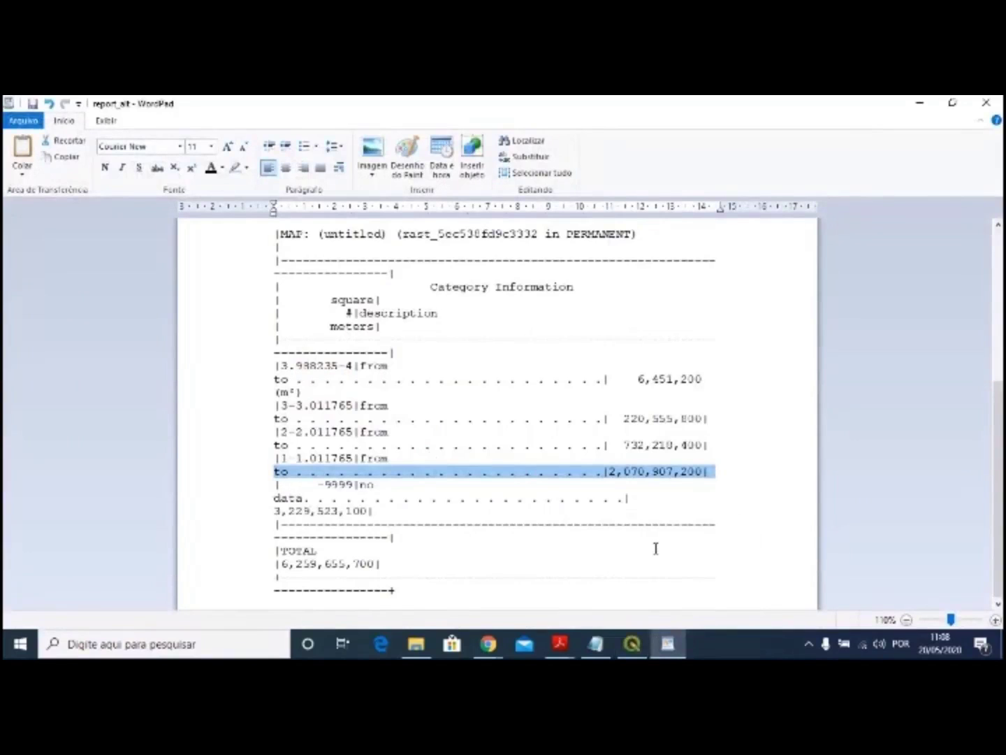
- Switch to the Mconf web conference window in Chrome
mouse_move(492, 651)
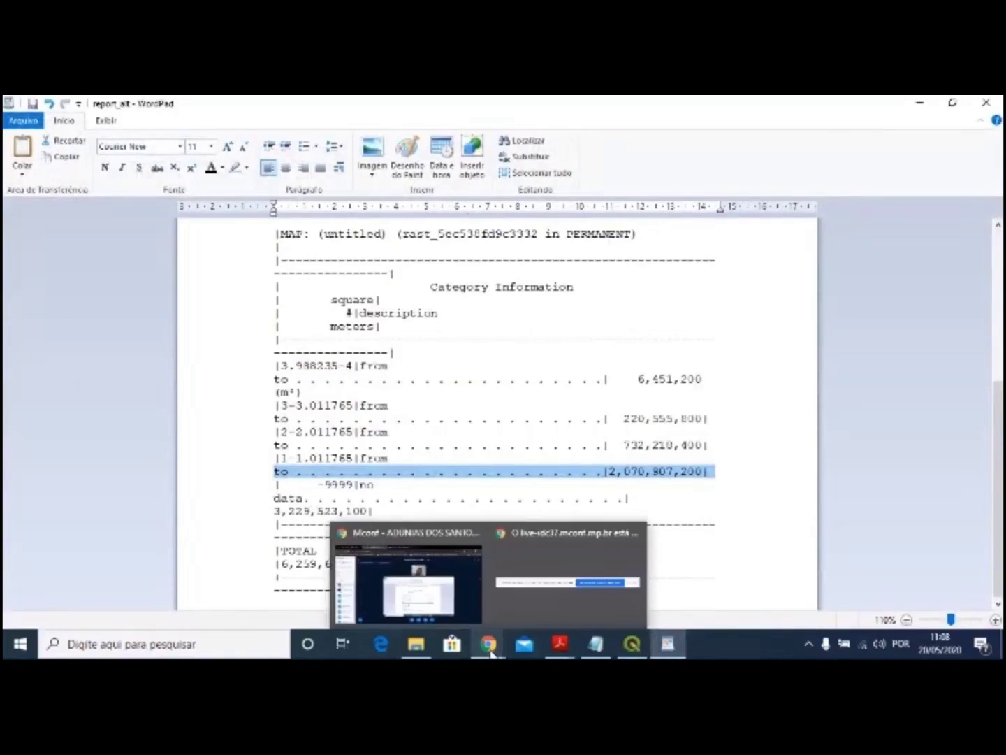
left_click(431, 596)
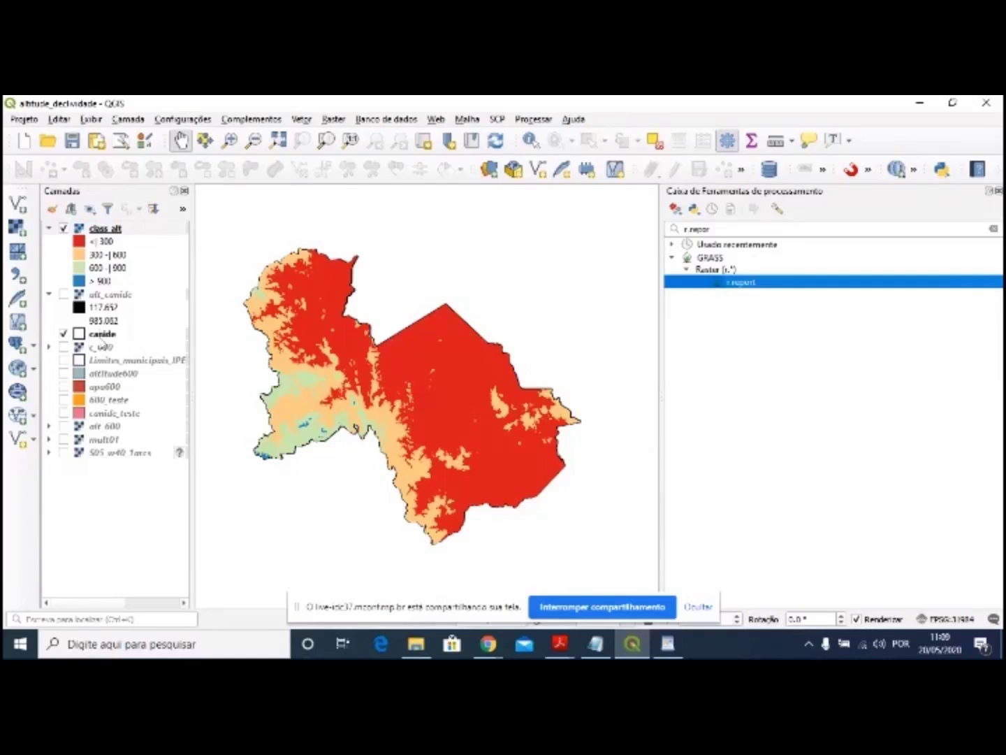
- Open the canide layer's attribute table, check the municipality's area_km2 and area_m2 values, and minimize the table
left_click(101, 336)
right_click(101, 342)
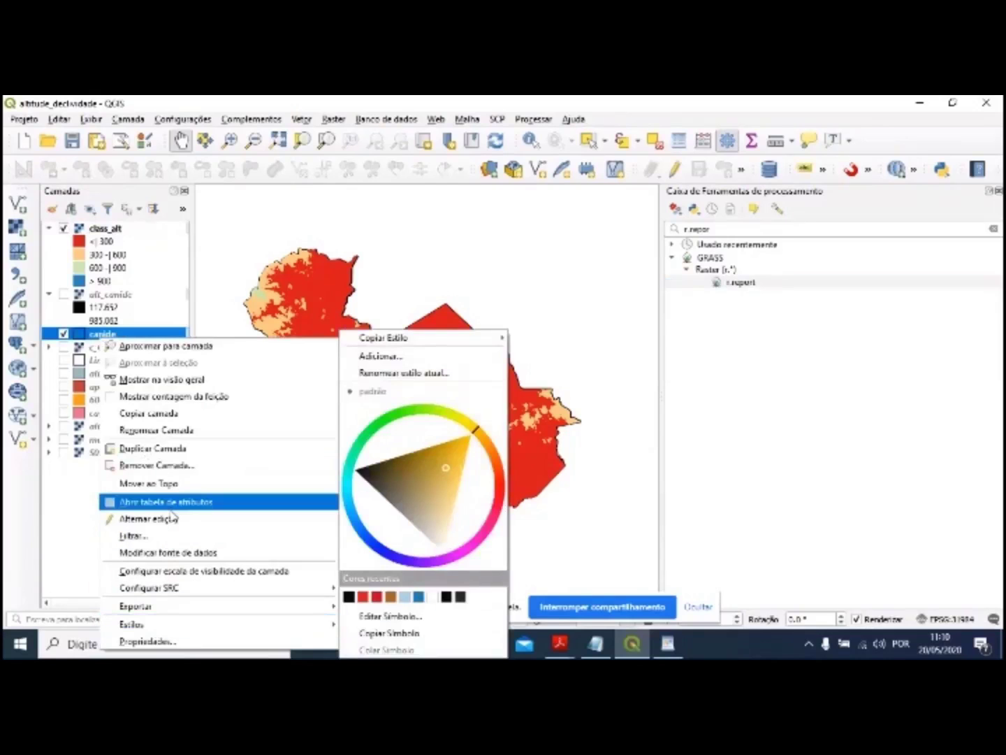
left_click(175, 513)
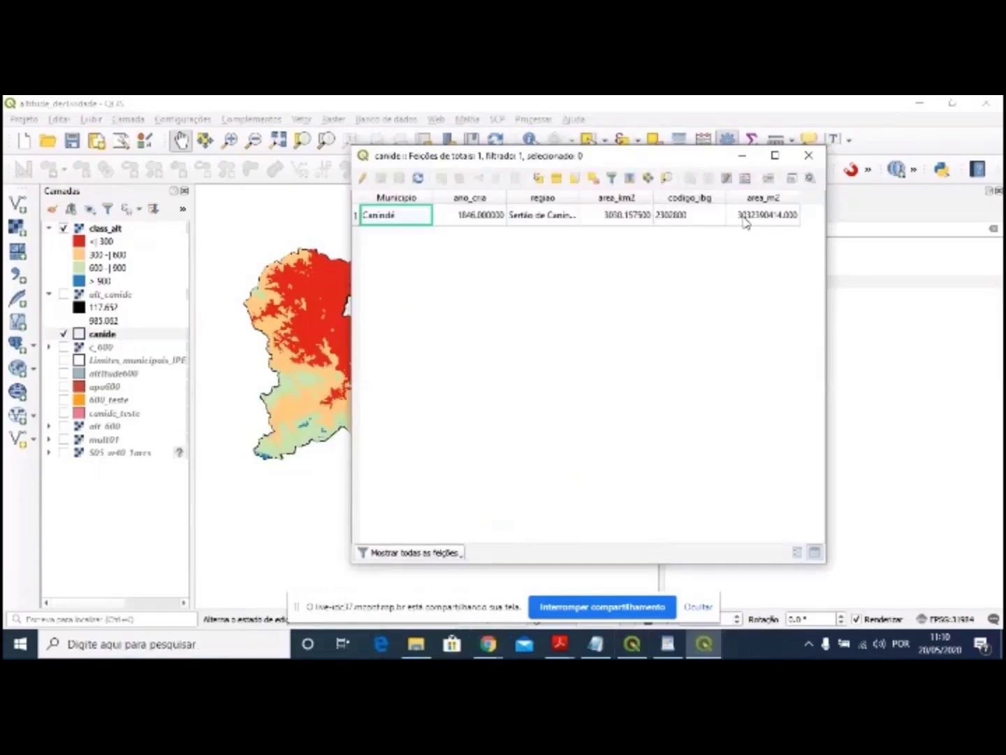
left_click(628, 219)
left_click(770, 221)
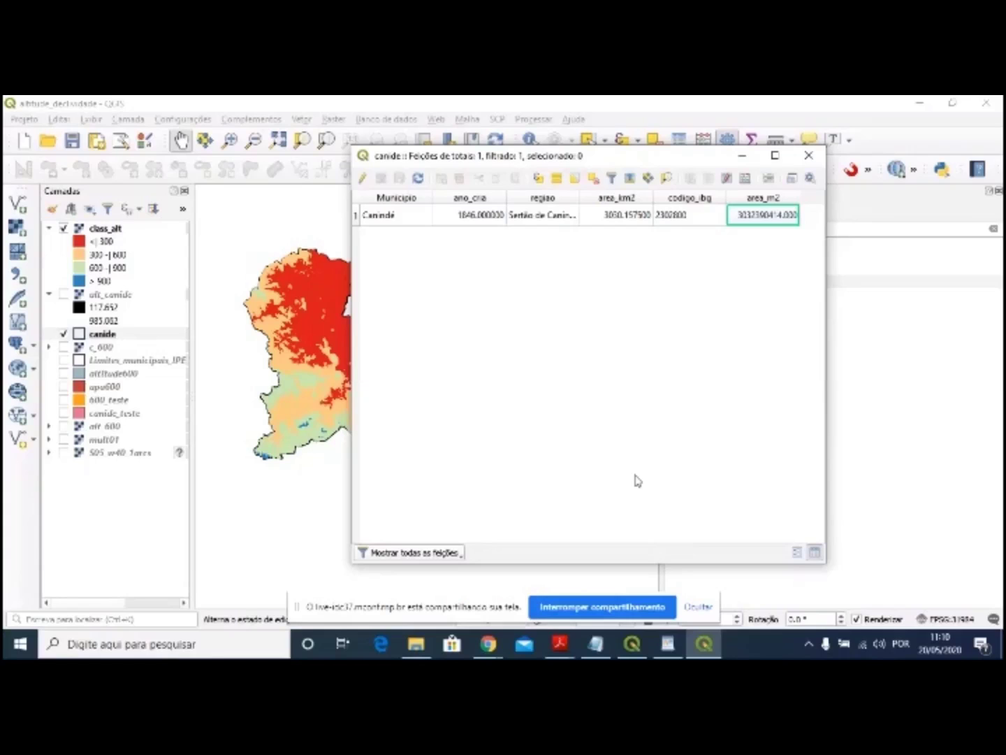
left_click(743, 155)
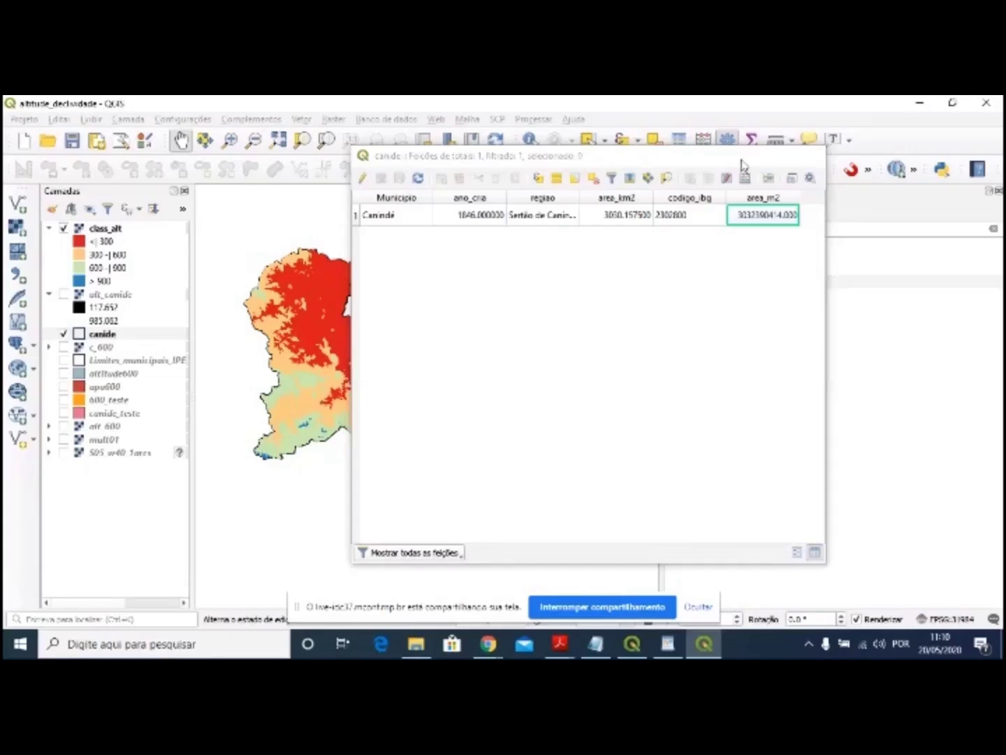
- Open the r.report tool again, switch to the WordPad report and examine the areas of altitude classes 4, 3 and 2
double_click(744, 284)
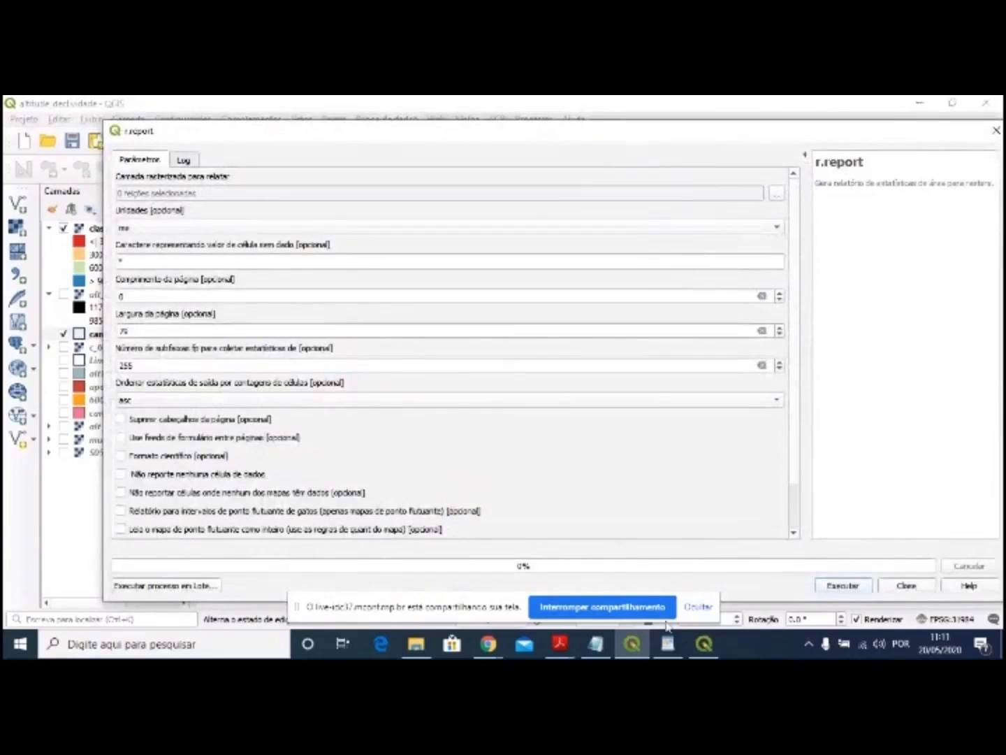
left_click(667, 650)
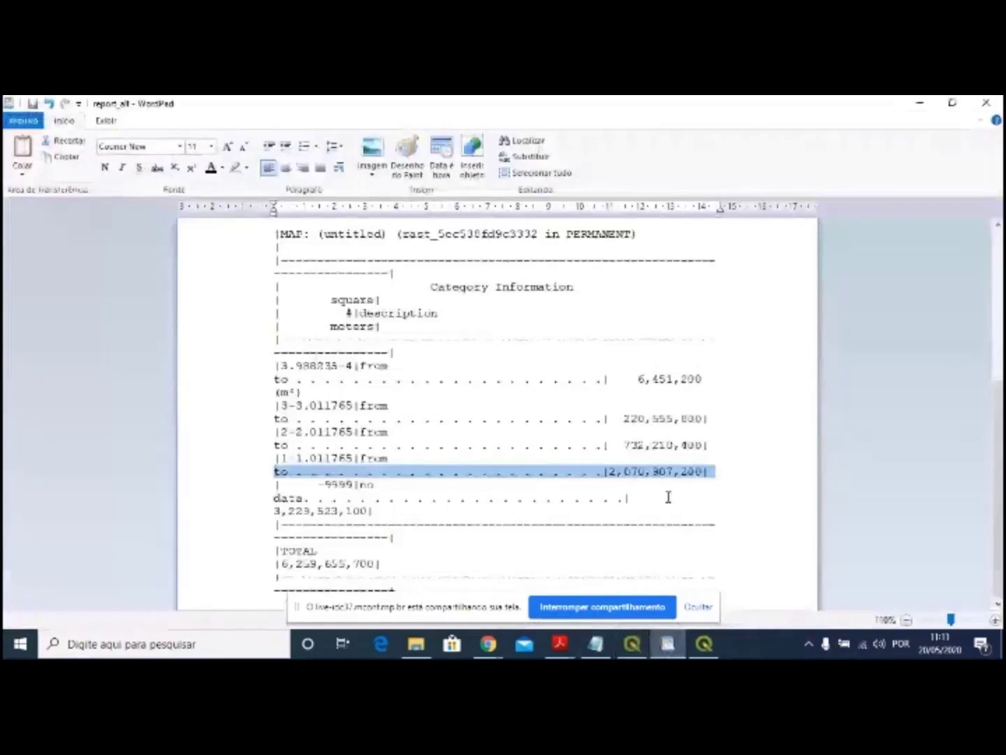
left_click(752, 401)
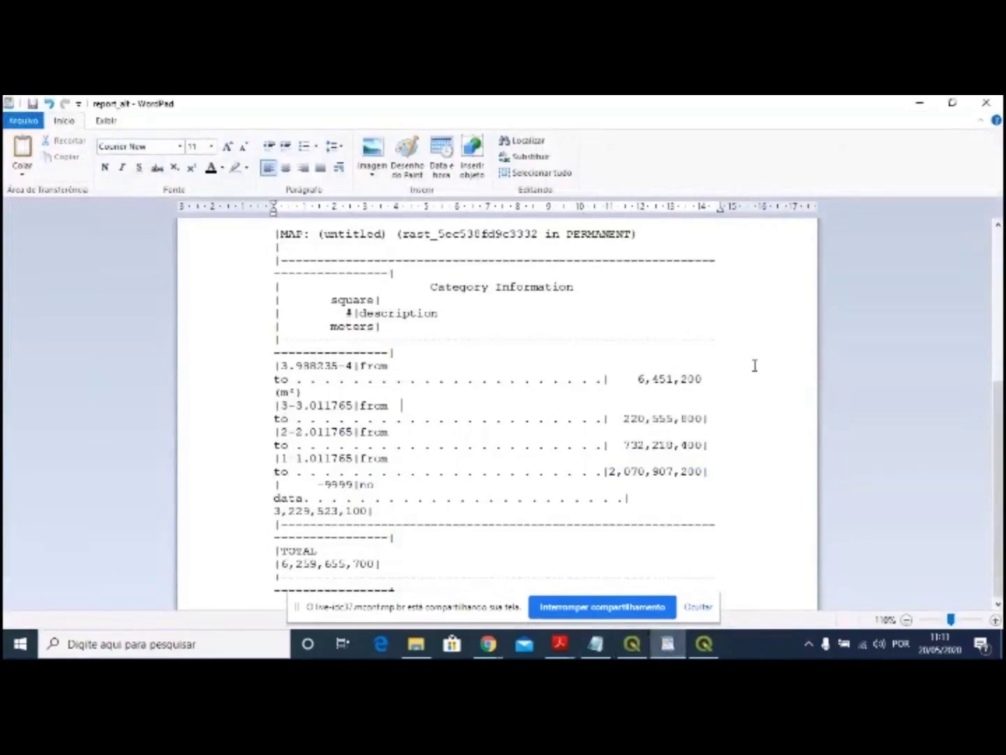
left_click(739, 376)
left_click_drag(218, 375, 226, 383)
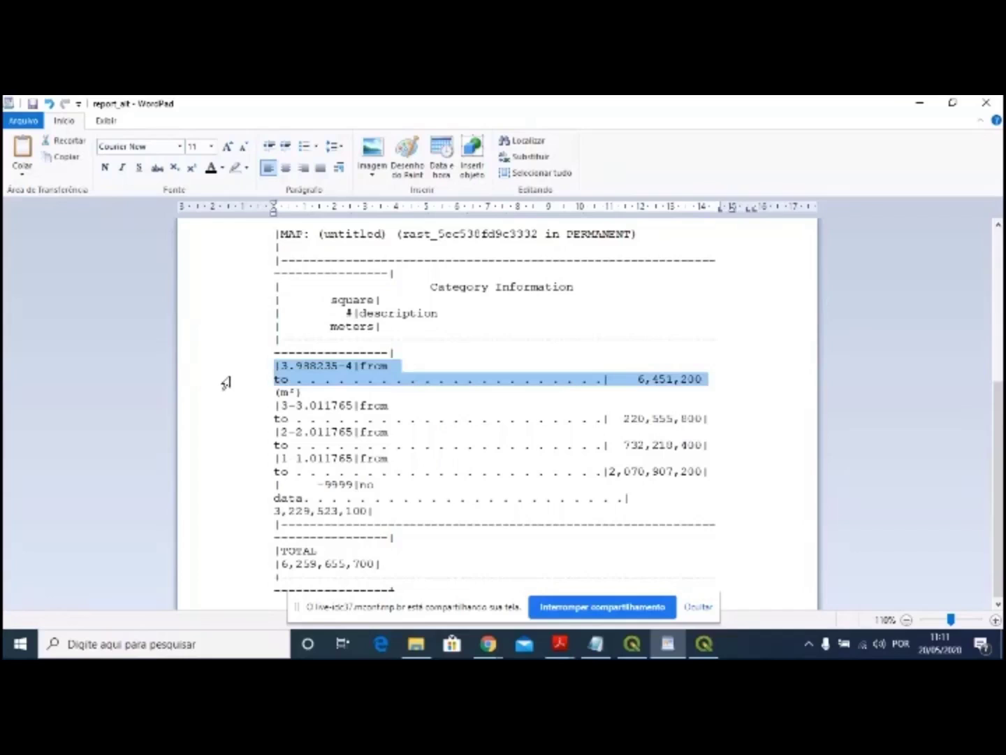
left_click(241, 419)
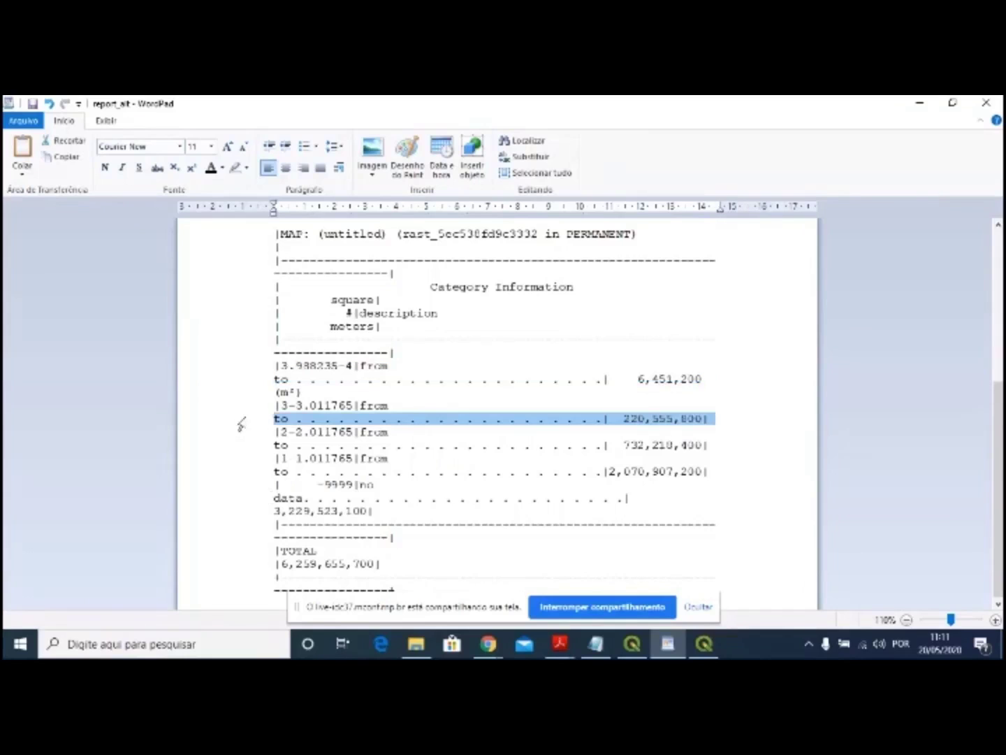
left_click(243, 463)
left_click(244, 445)
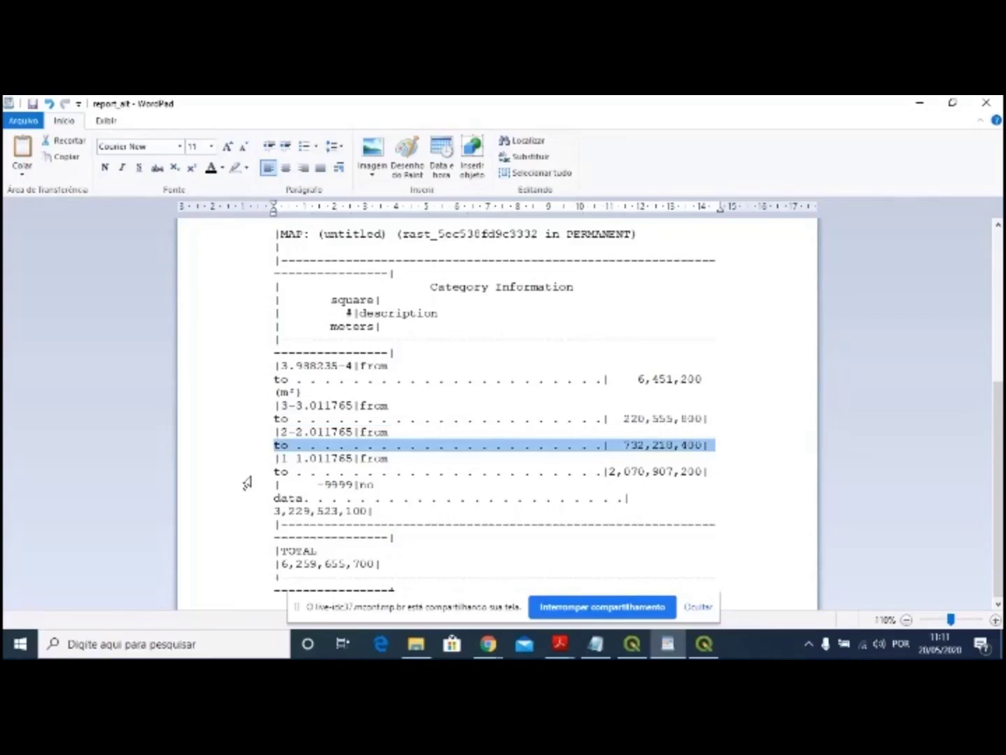
- Examine the areas of altitude class 1 and no data in the report, and return to QGIS to close the r.report tool
left_click(248, 474)
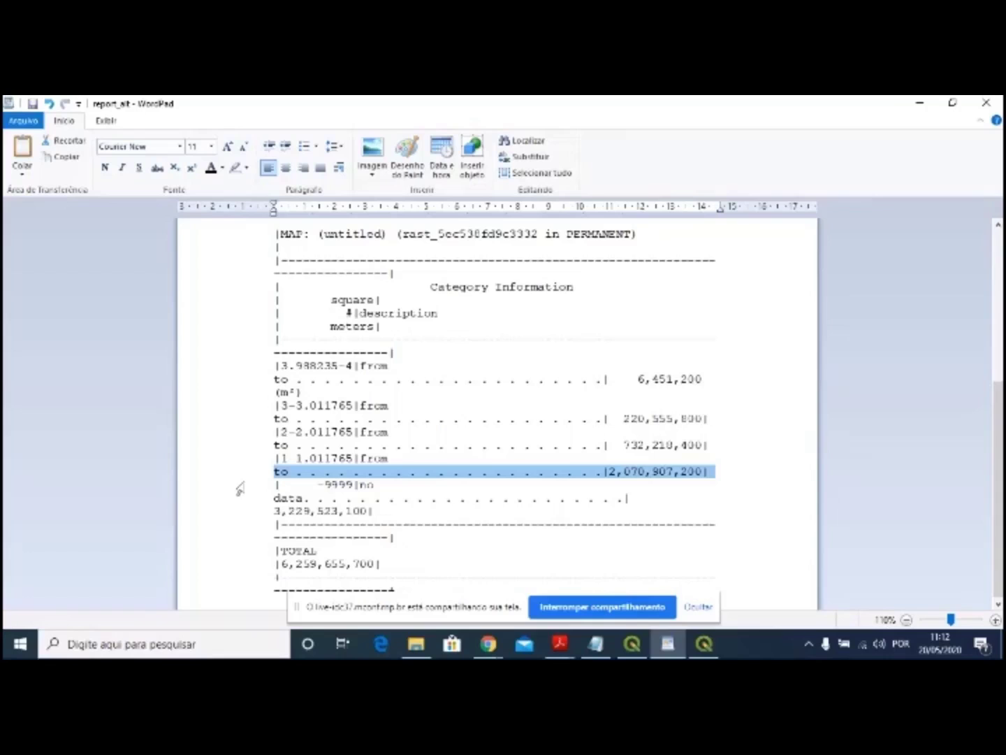
left_click_drag(261, 492, 267, 519)
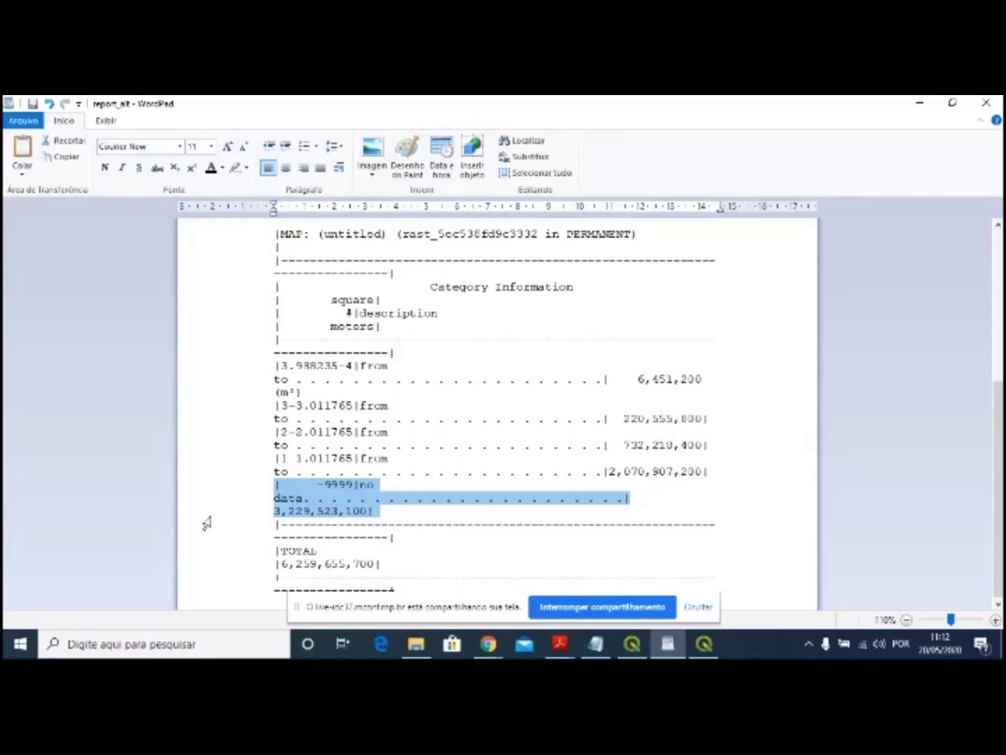
left_click(632, 644)
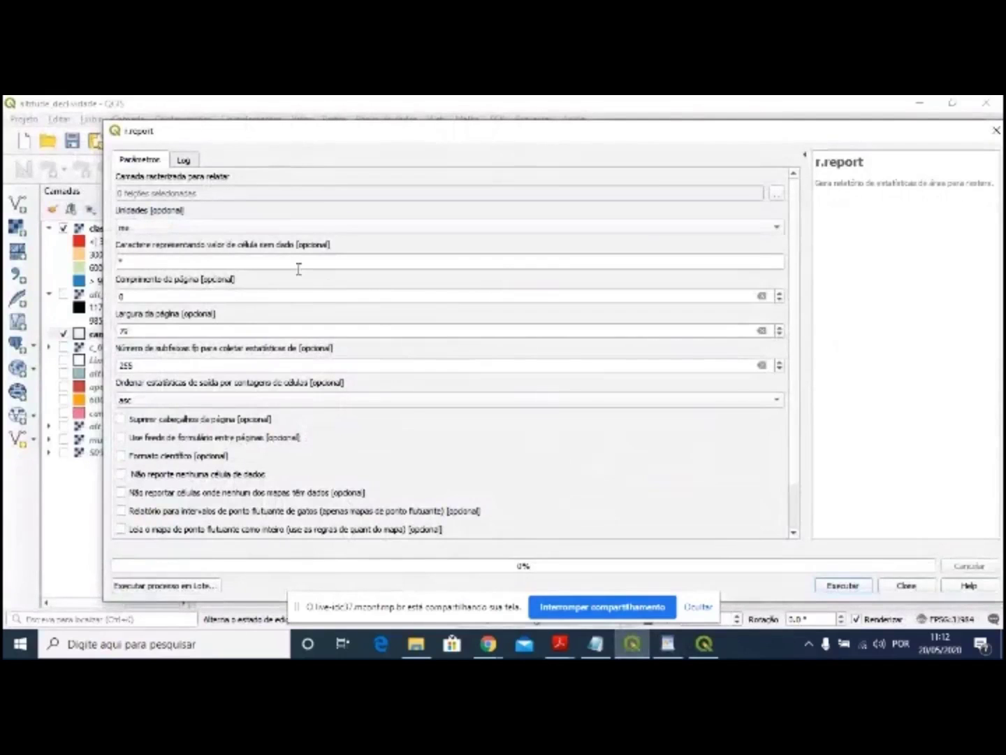
left_click(994, 132)
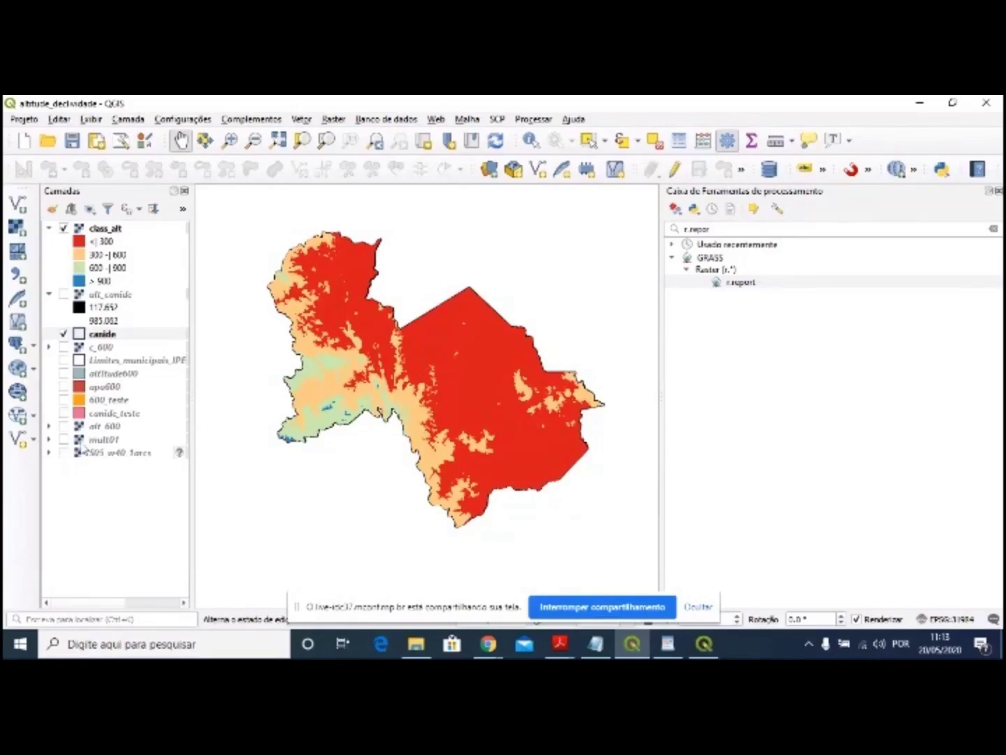
- Close the Processing Toolbox, hide the screen-sharing notice and examine the altitude classes across the class_alt map
left_click(997, 190)
scroll(512, 308, "down", 2)
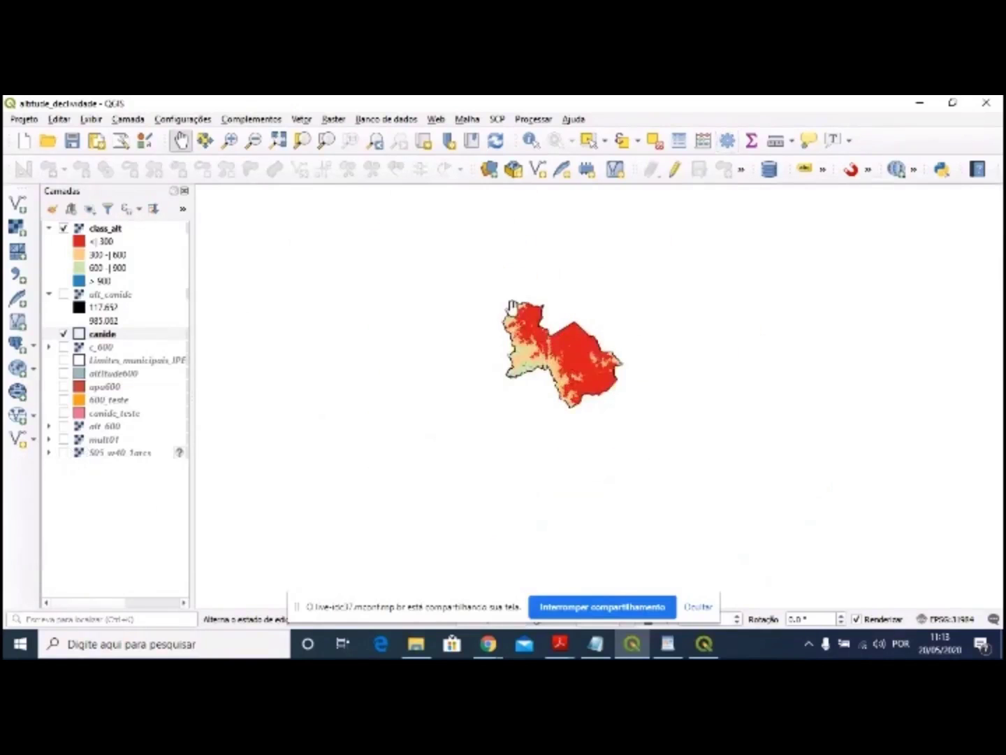
scroll(513, 307, "up", 2)
scroll(569, 341, "up", 2)
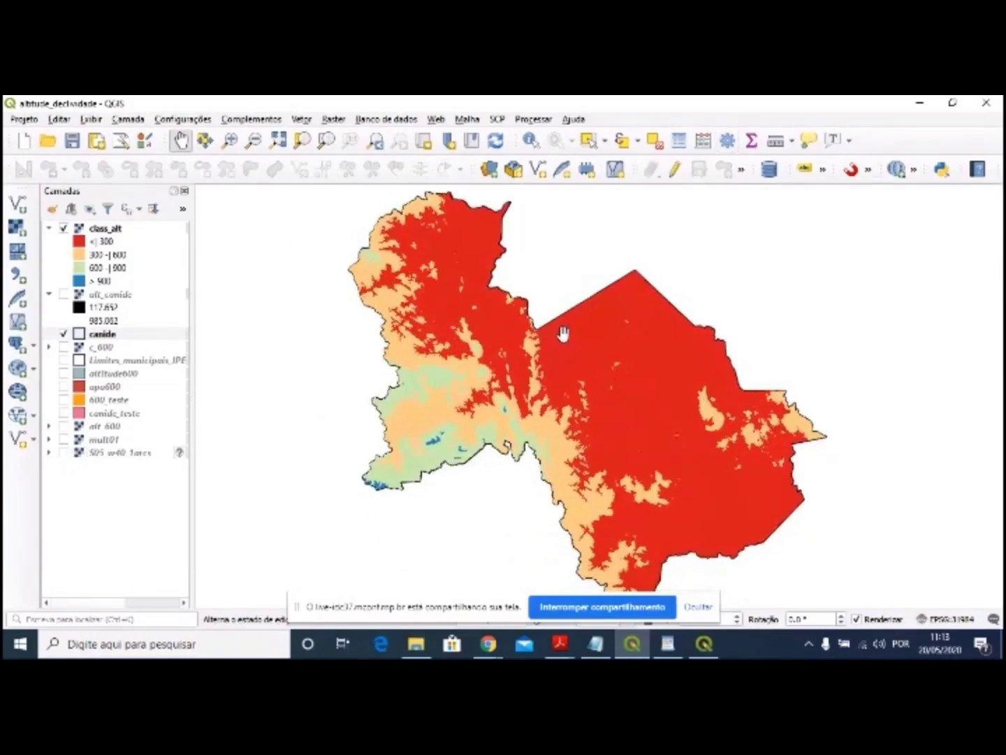
scroll(563, 334, "down", 2)
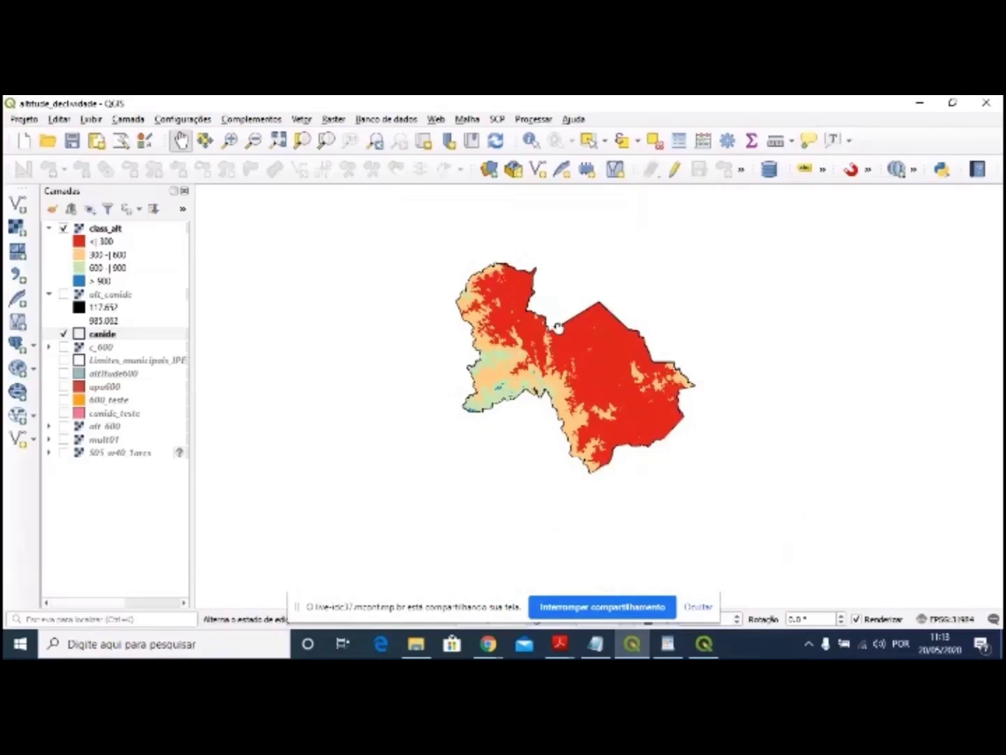
left_click_drag(558, 329, 550, 334)
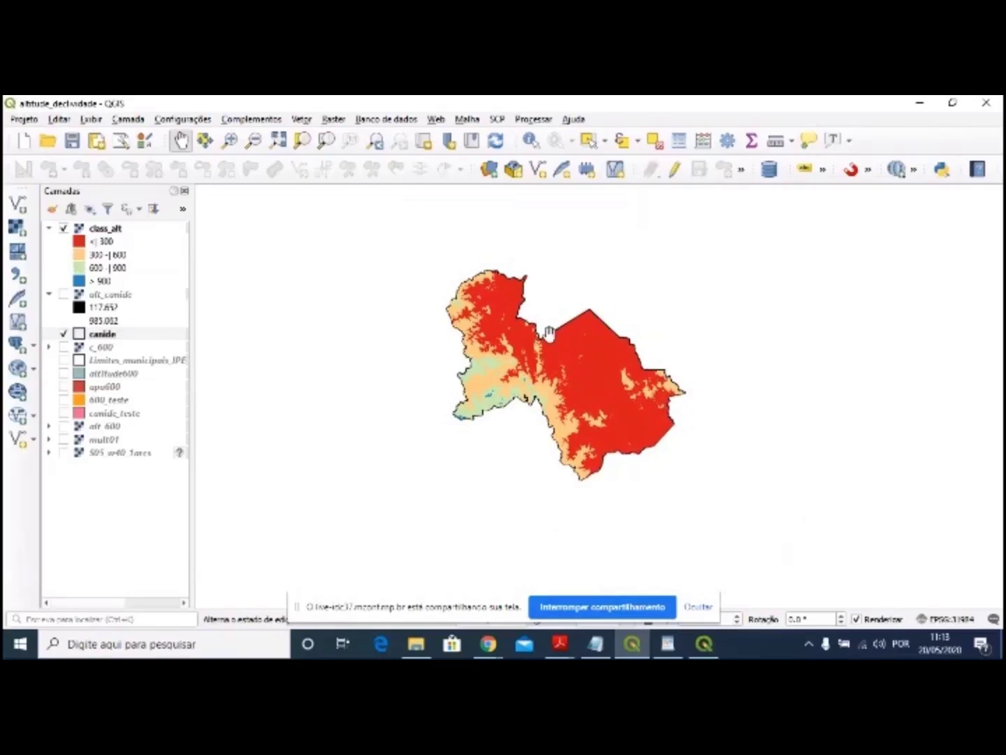
scroll(550, 334, "up", 2)
left_click(698, 606)
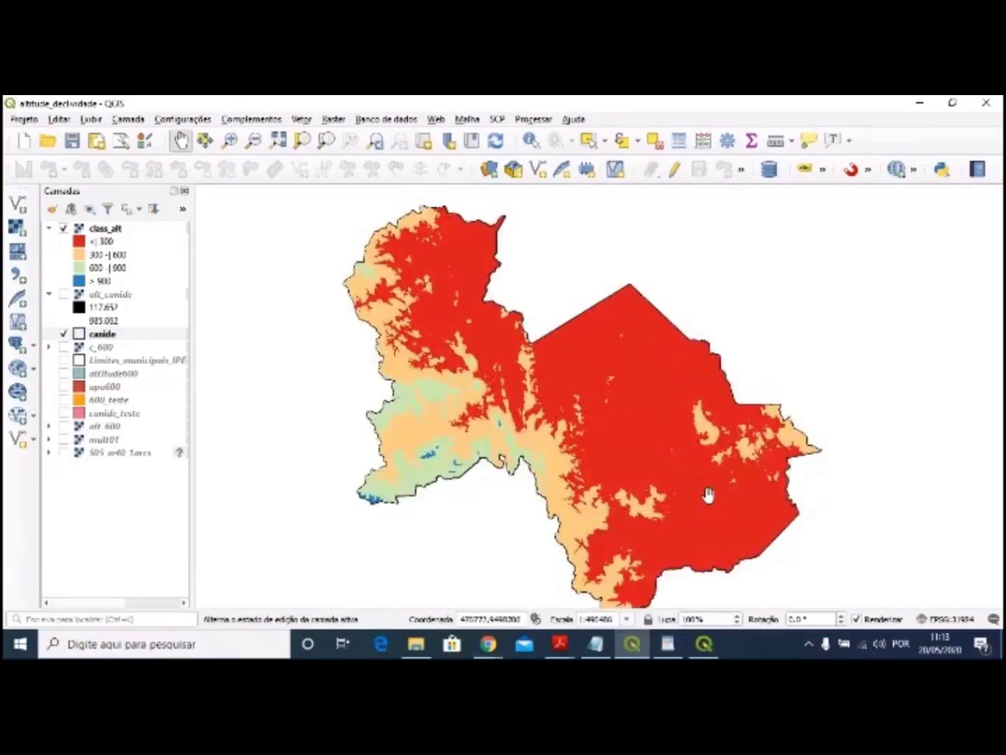
left_click_drag(719, 466, 719, 454)
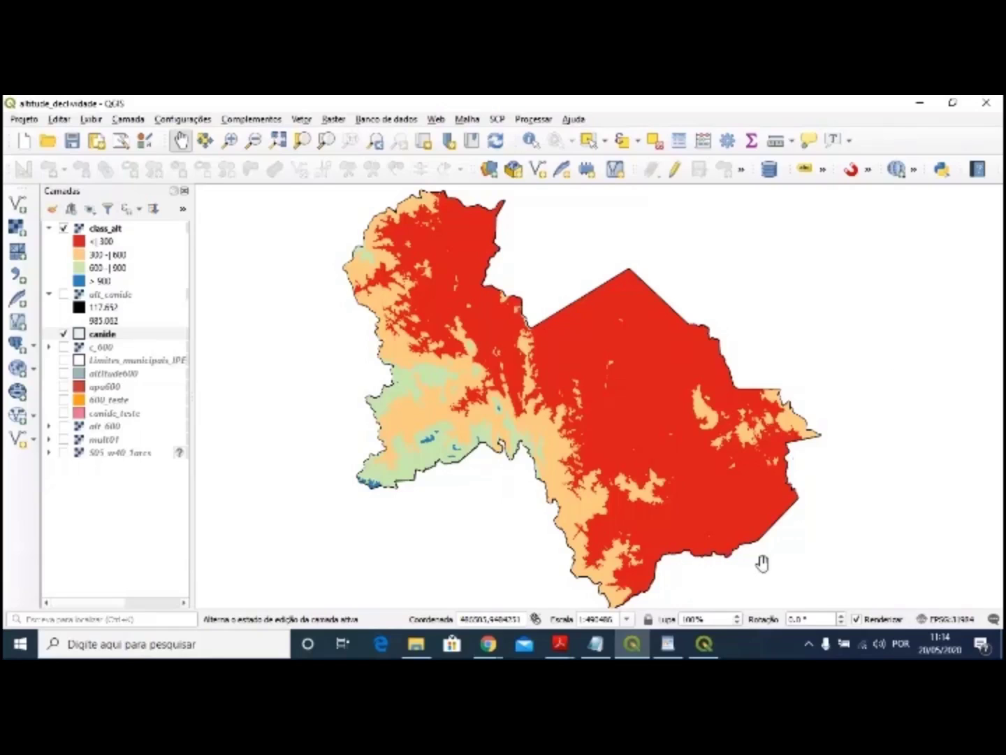
- Switch to the WordPad report to look at its no-data entry again, and return to the QGIS map
left_click(668, 644)
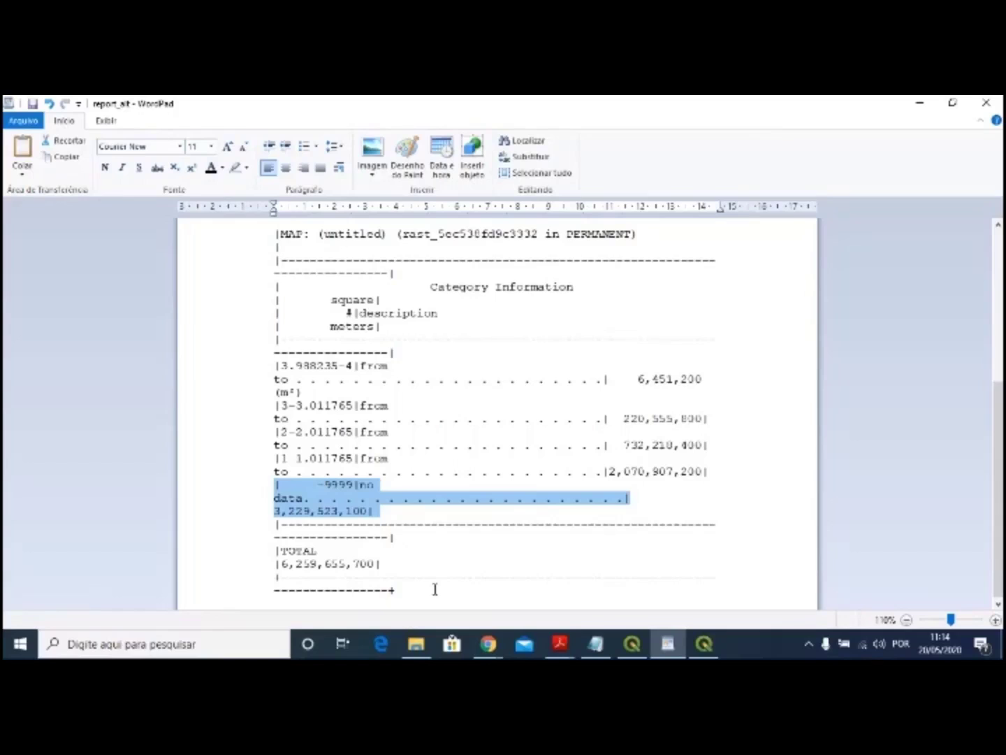
mouse_move(635, 649)
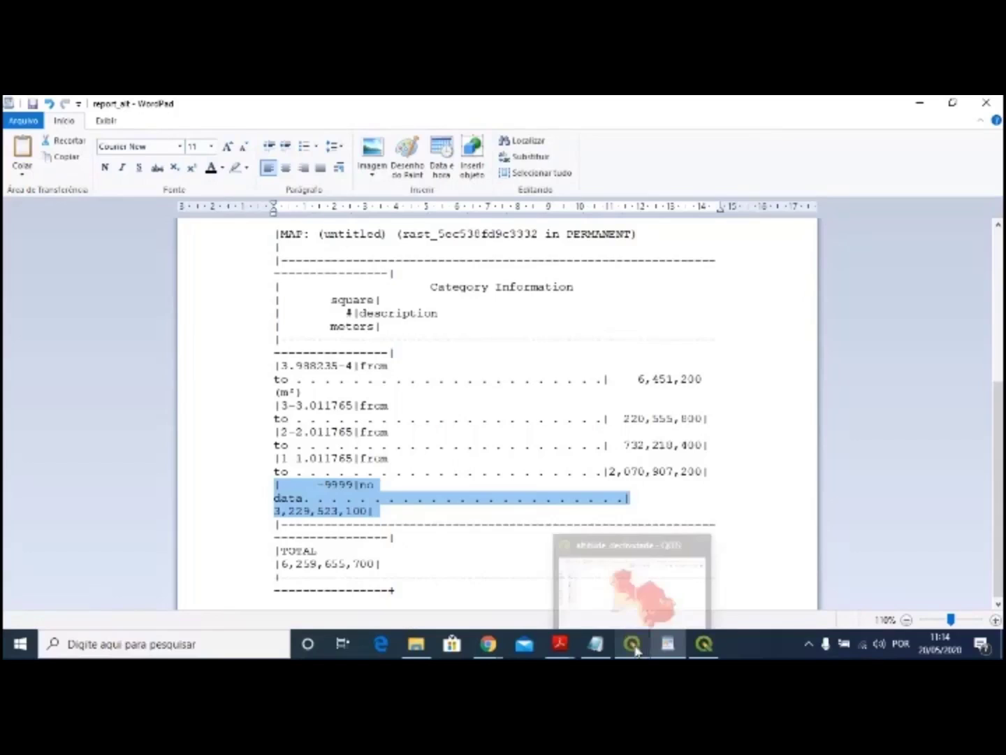
left_click(629, 591)
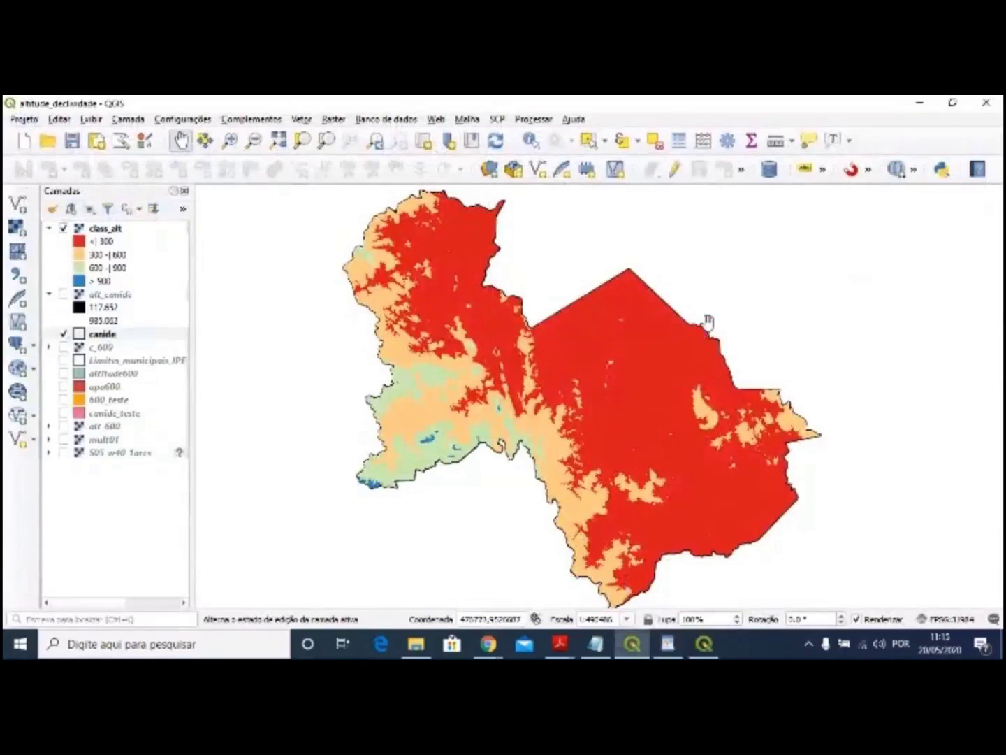
- Open r.report from the Processing Toolbox and select class_alt as the raster layer to report on
left_click(532, 119)
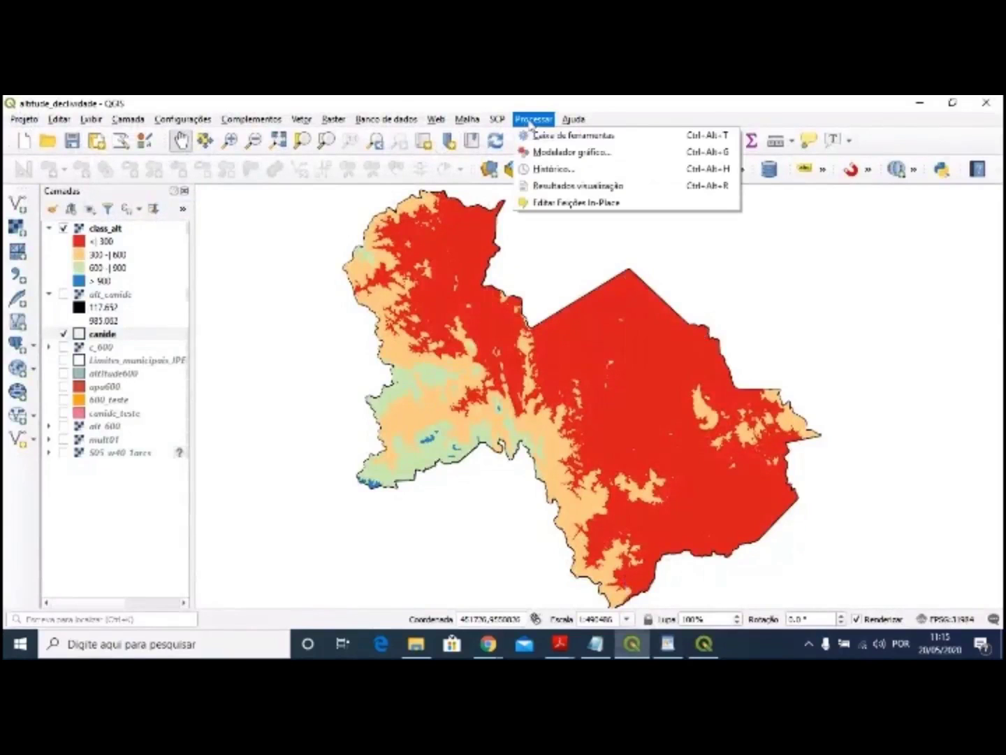
left_click(531, 136)
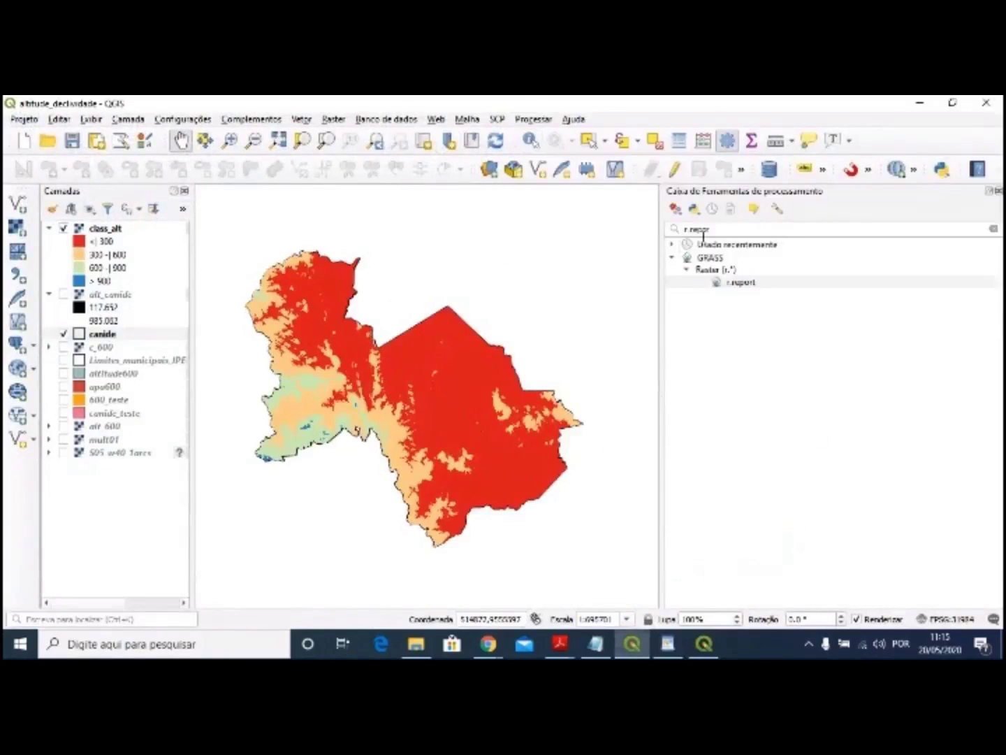
left_click(739, 285)
double_click(739, 286)
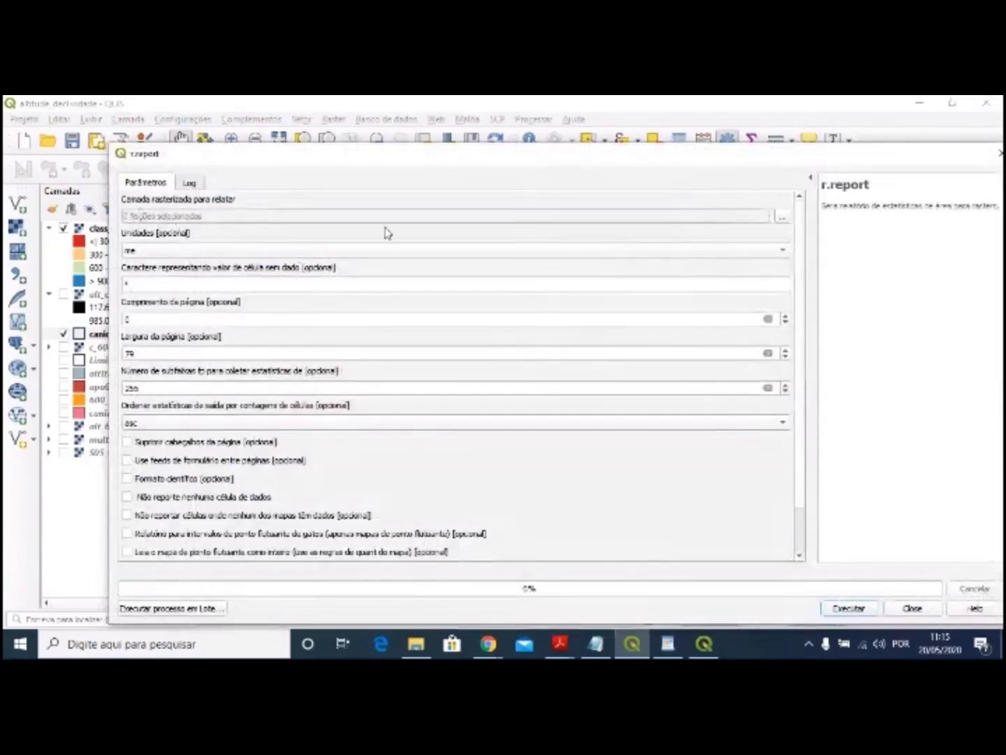
left_click(780, 219)
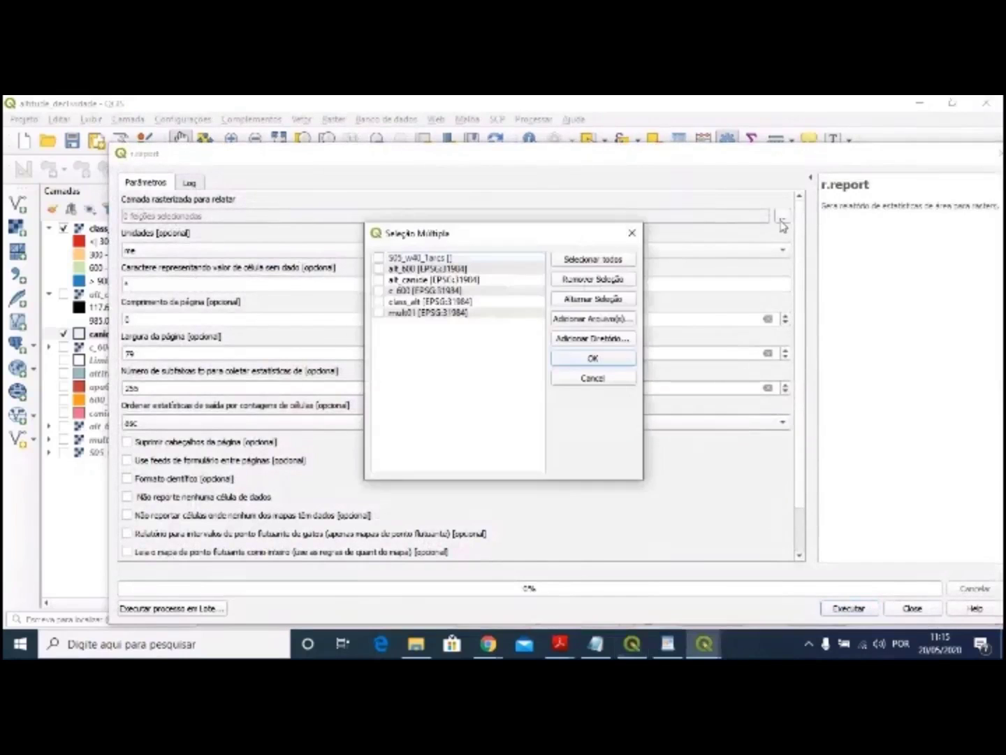
left_click(378, 301)
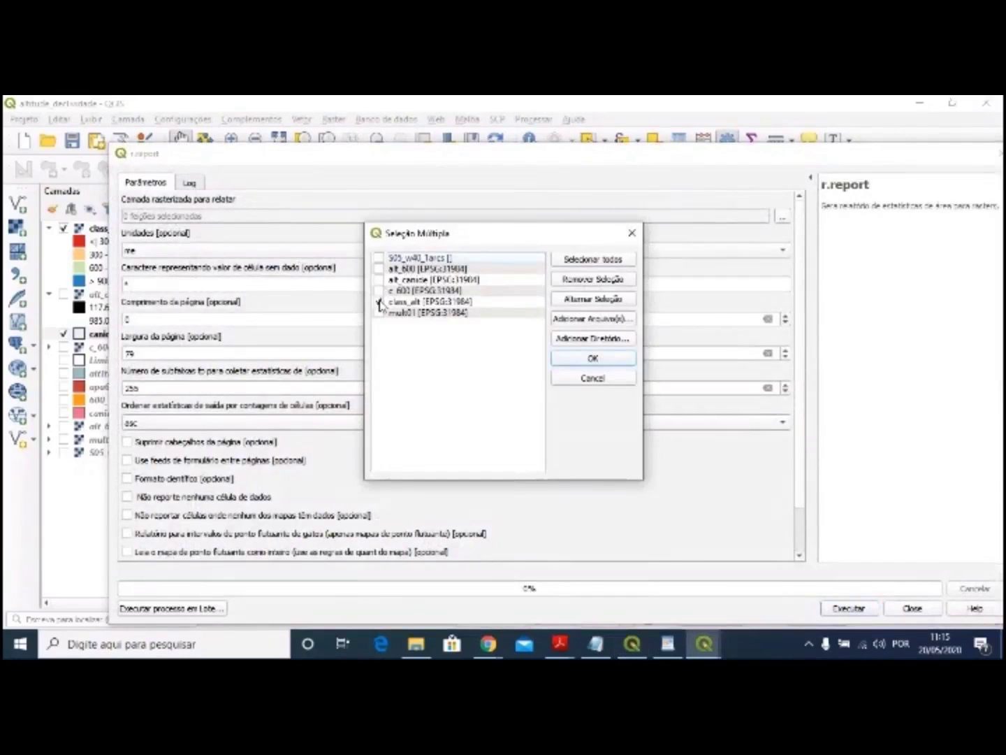
left_click(592, 359)
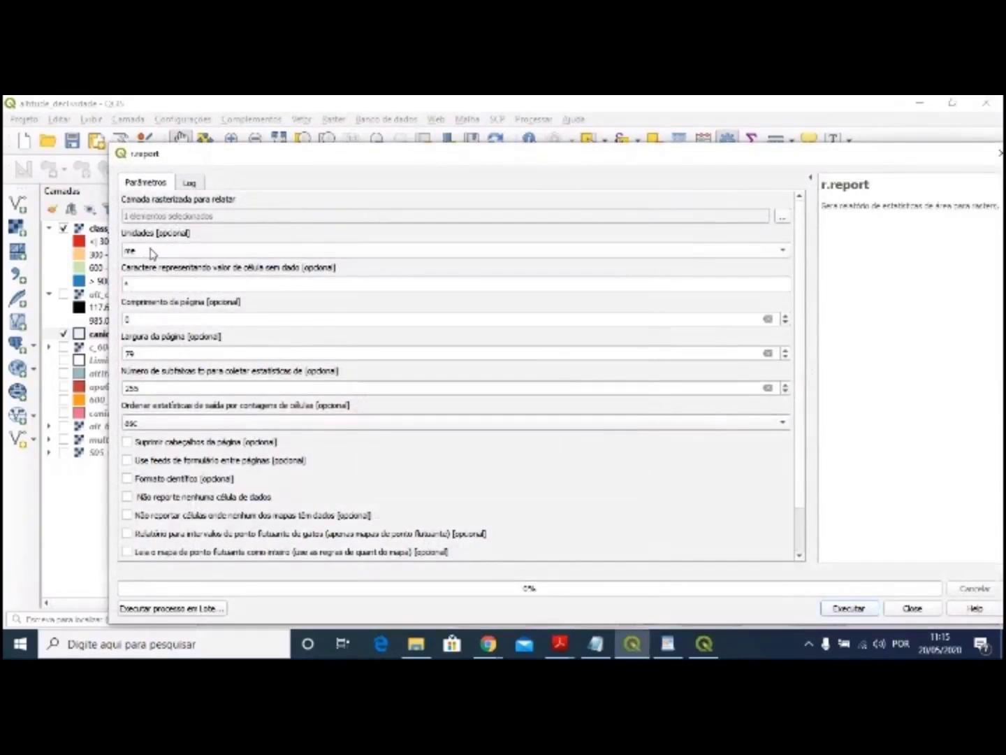
- Set the report units to h for hectares and keep * as the character representing no-data cells
left_click(150, 254)
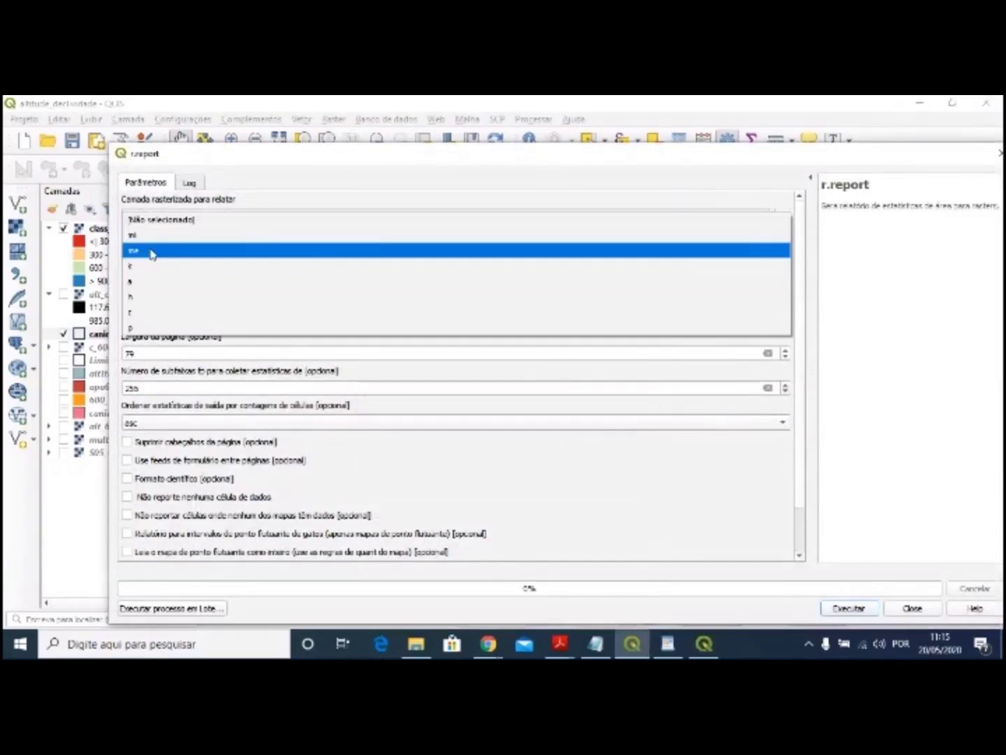
left_click(146, 299)
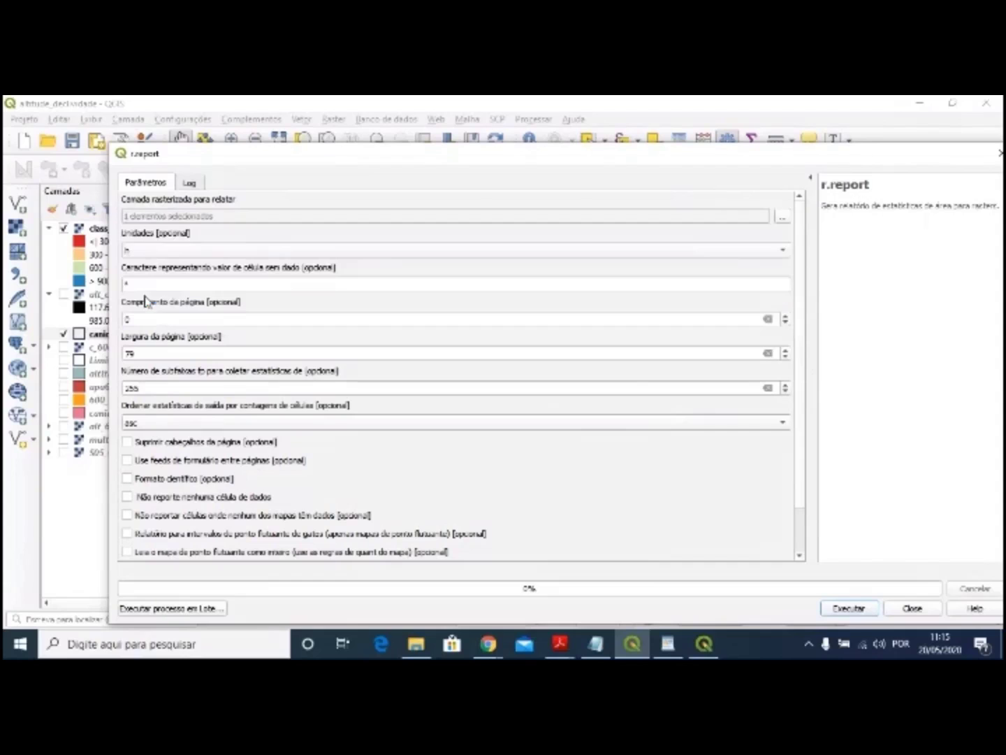
left_click(141, 250)
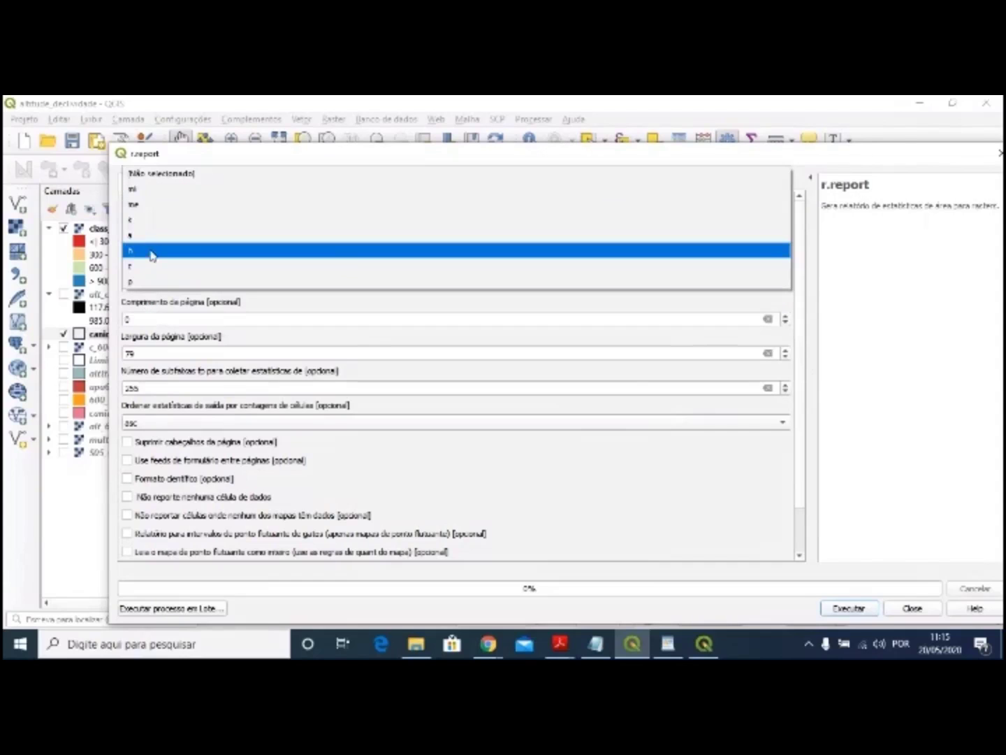
left_click(152, 255)
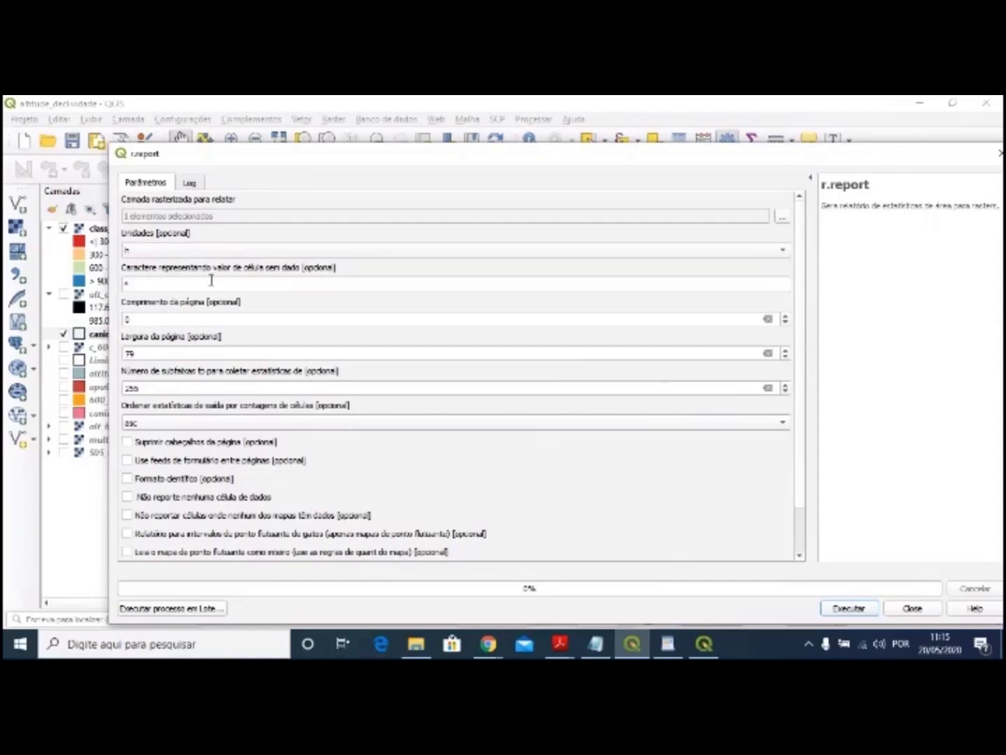
double_click(134, 286)
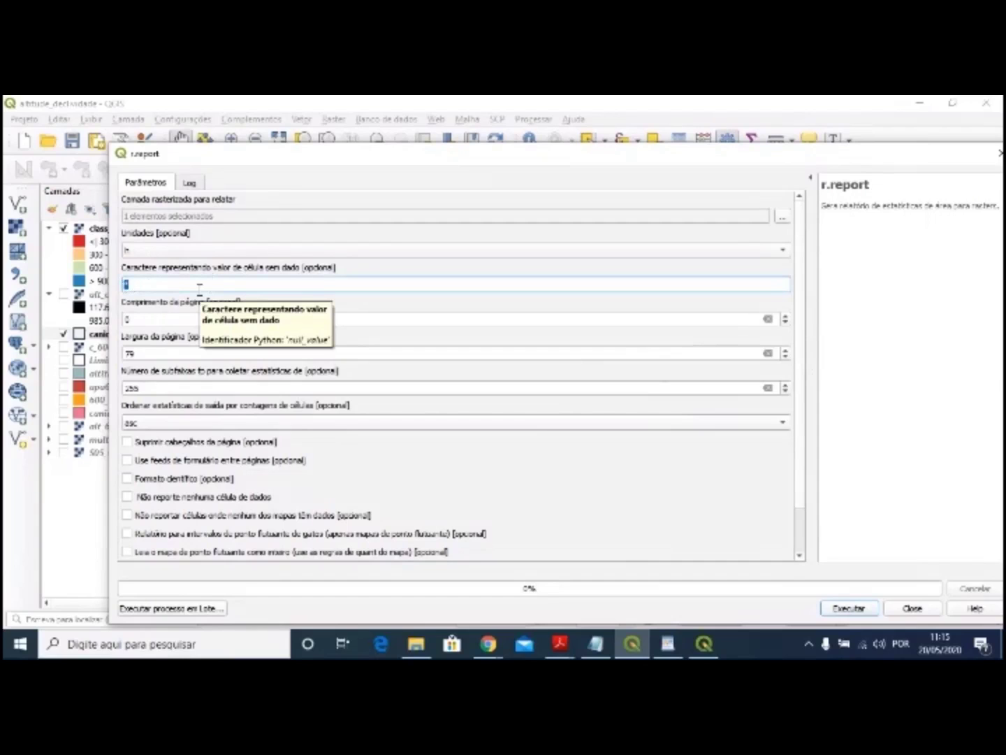
left_click(357, 310)
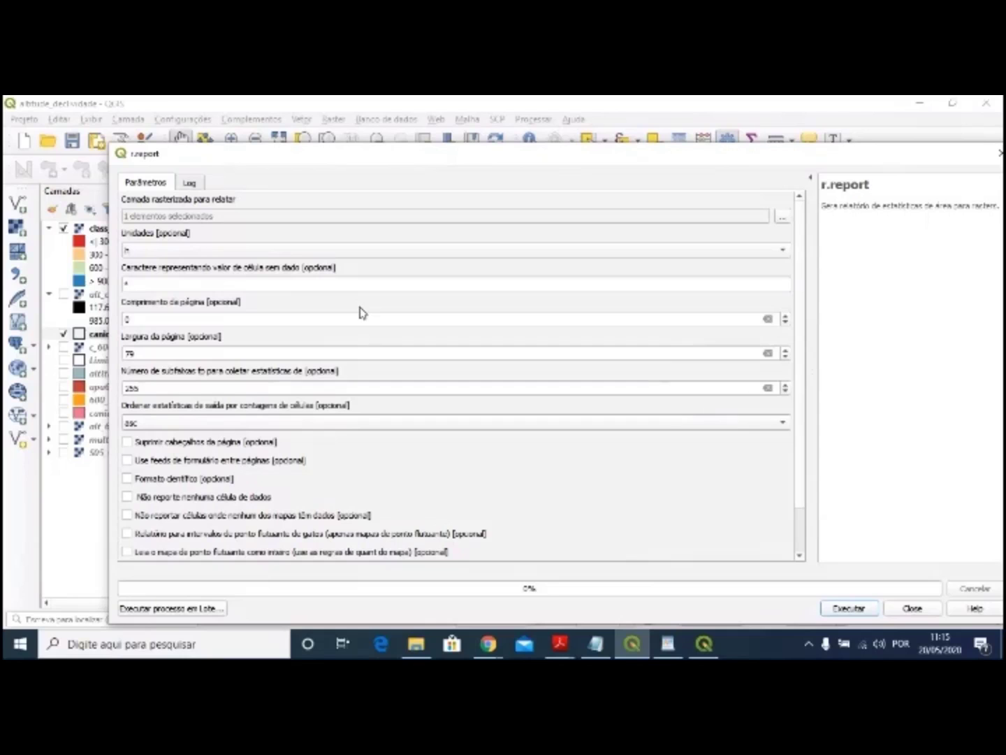
- Set the report output to a text file named relatorio in C:/TEMP/Geo and run r.report
scroll(362, 314, "down", 1)
scroll(362, 314, "down", 1)
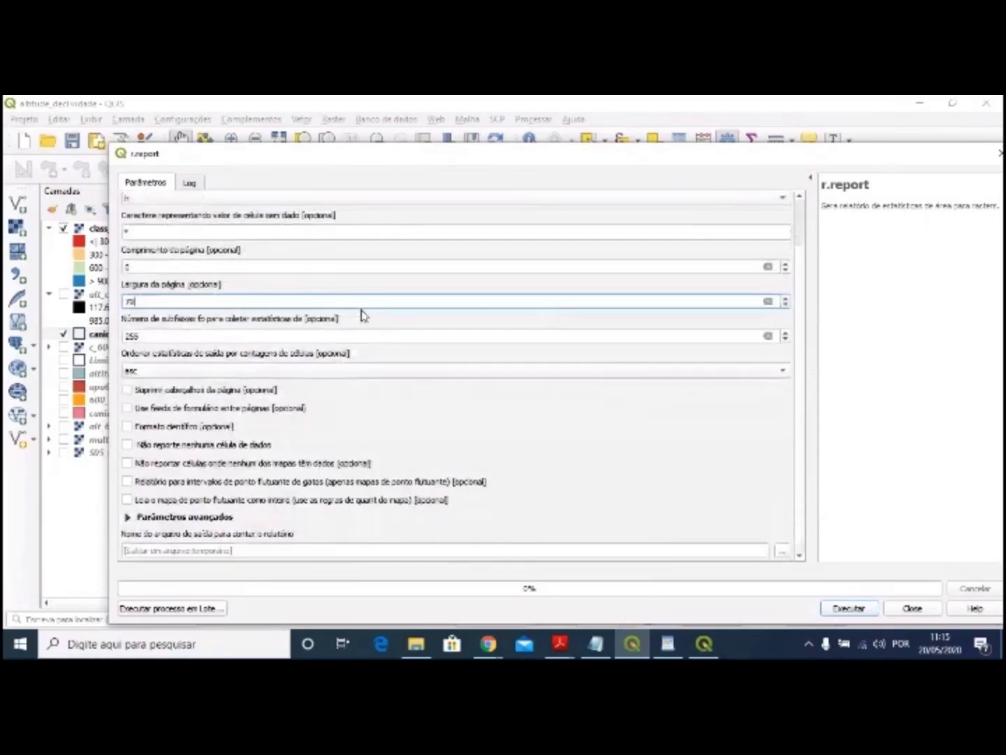
scroll(386, 347, "up", 1)
scroll(421, 369, "down", 1)
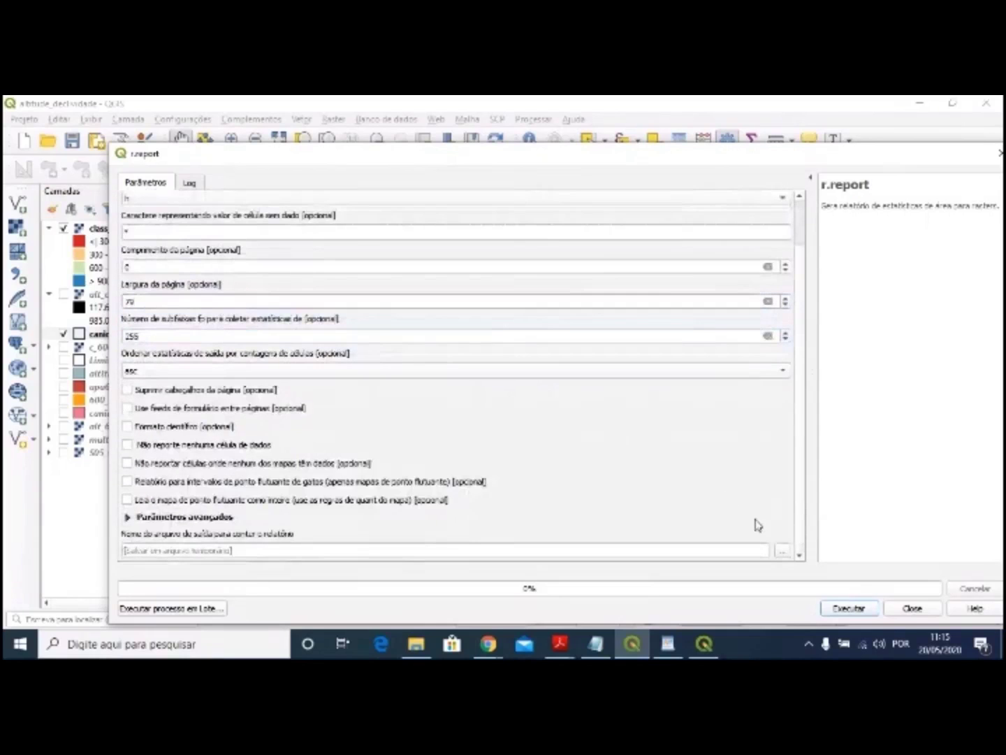
left_click(783, 551)
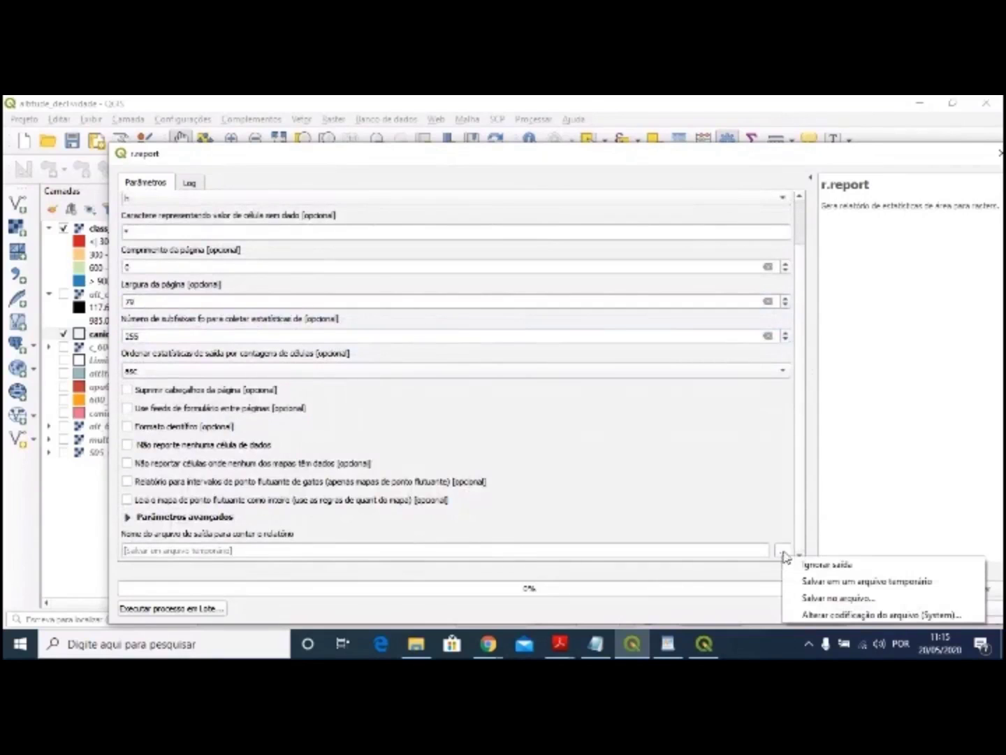
left_click(827, 598)
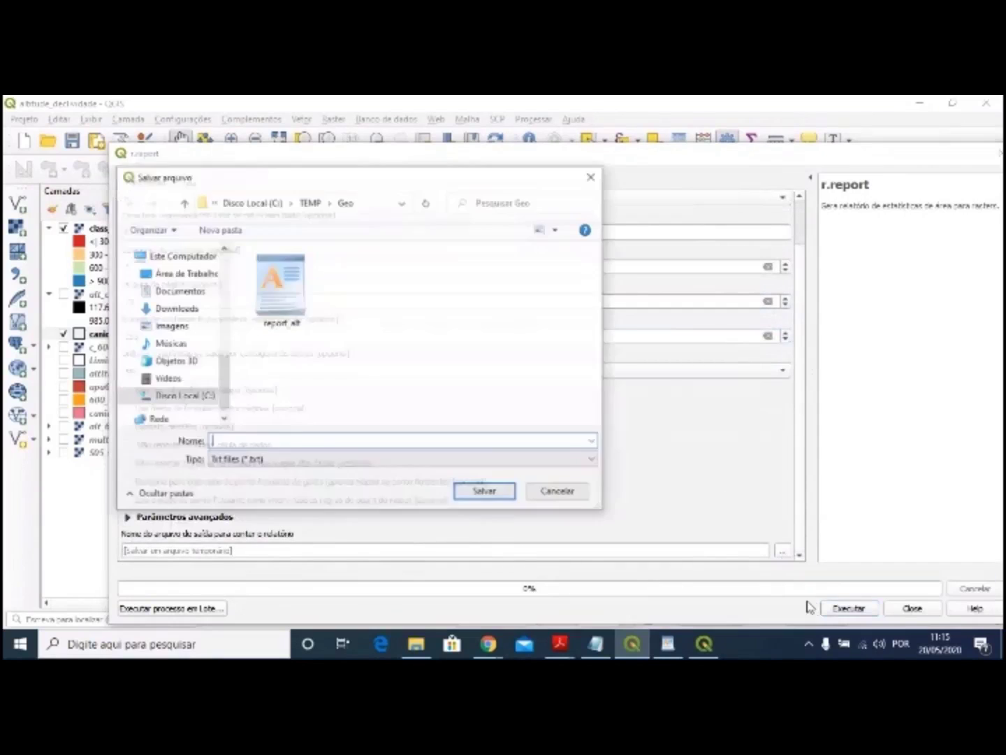
type("relatorio")
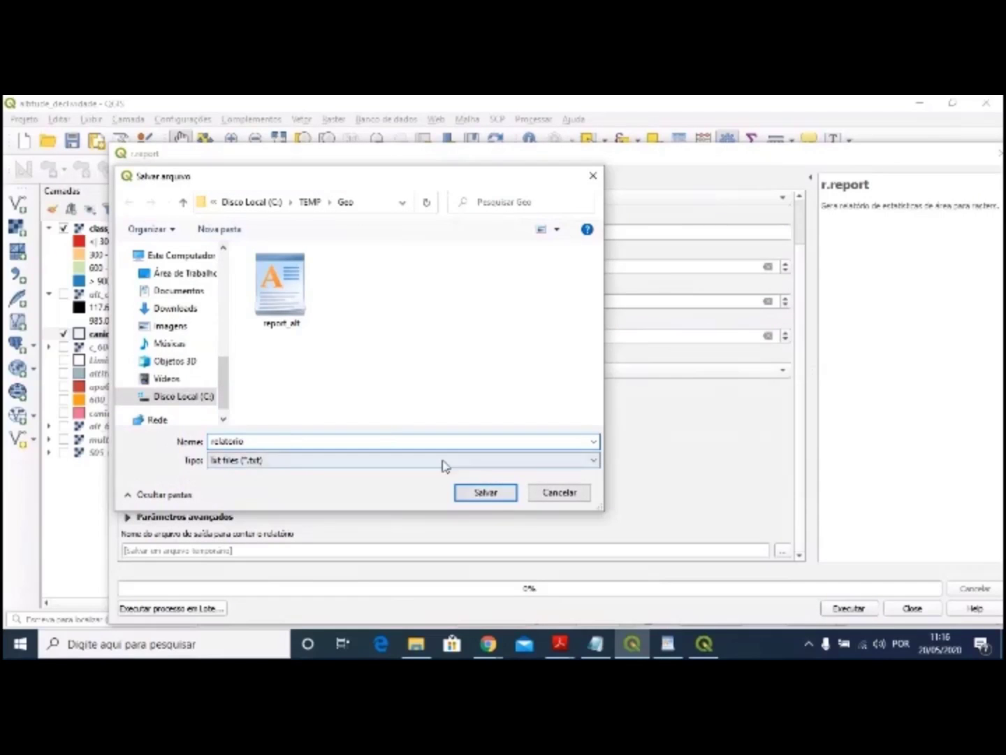
left_click(485, 493)
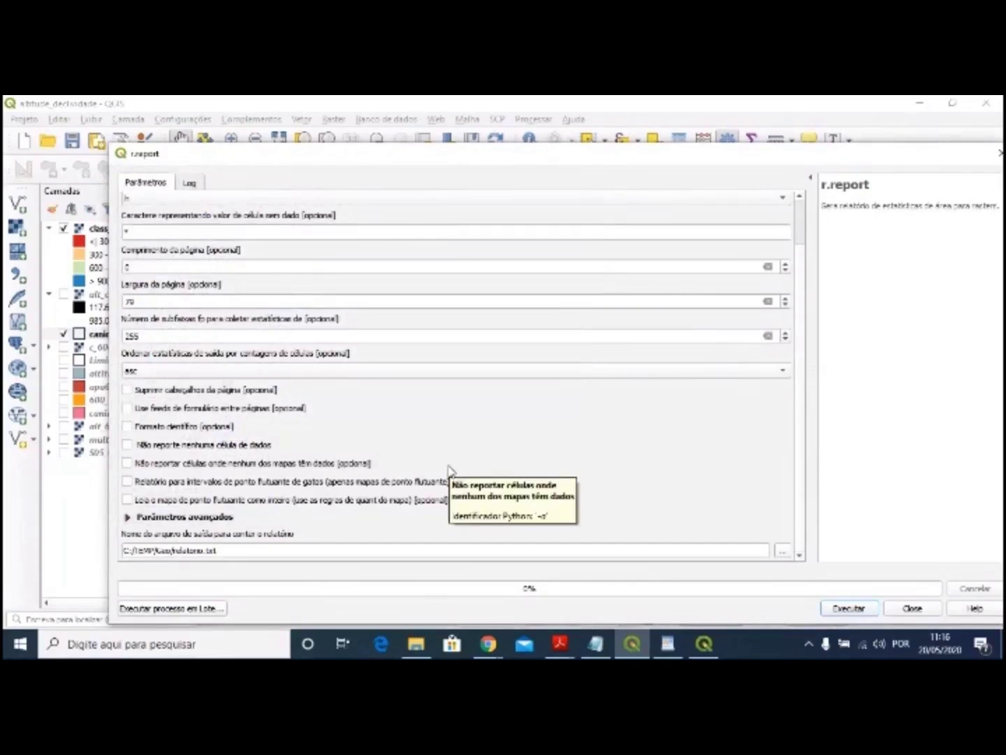
left_click(844, 612)
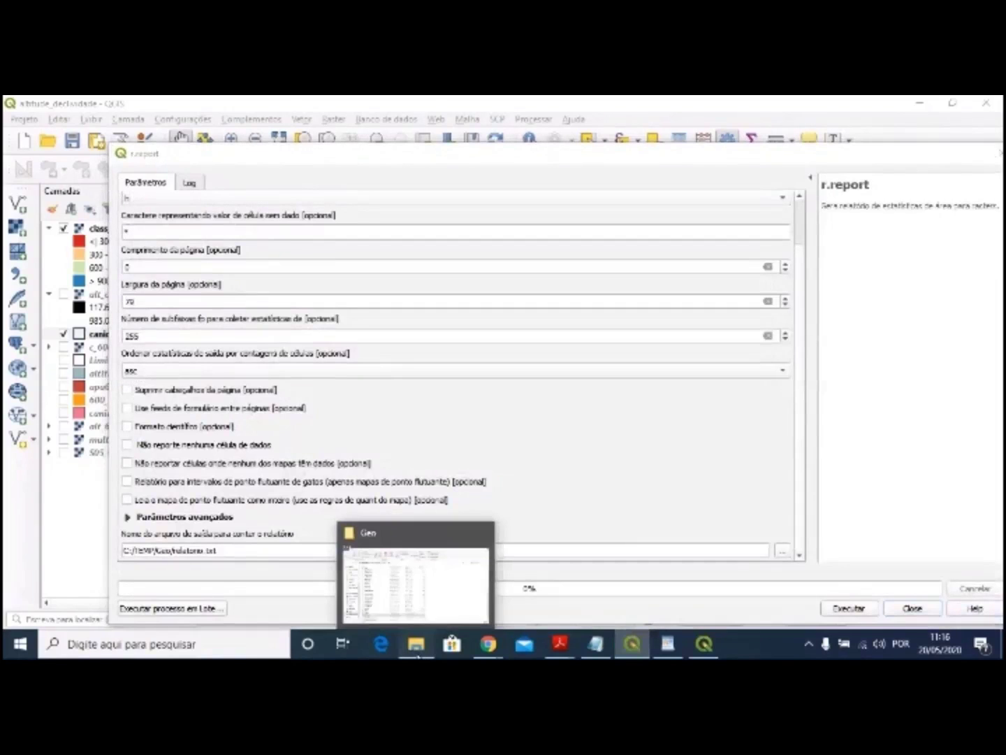
- Switch to the Geo folder in File Explorer, open the relatorio file and examine the class areas in hectares
left_click(417, 646)
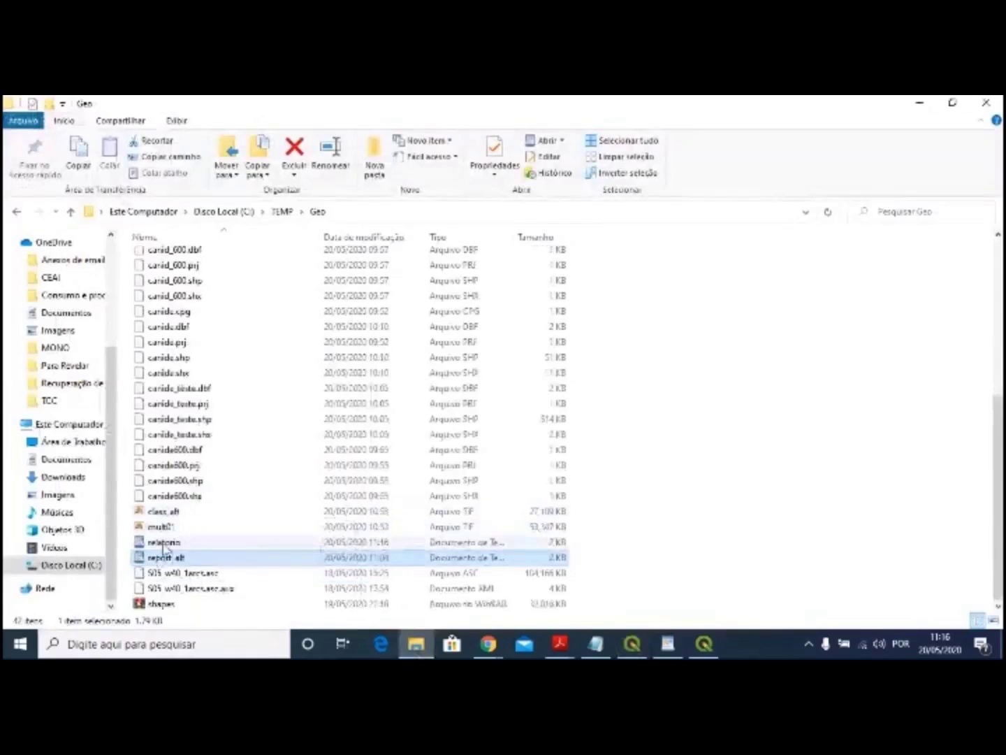
double_click(164, 543)
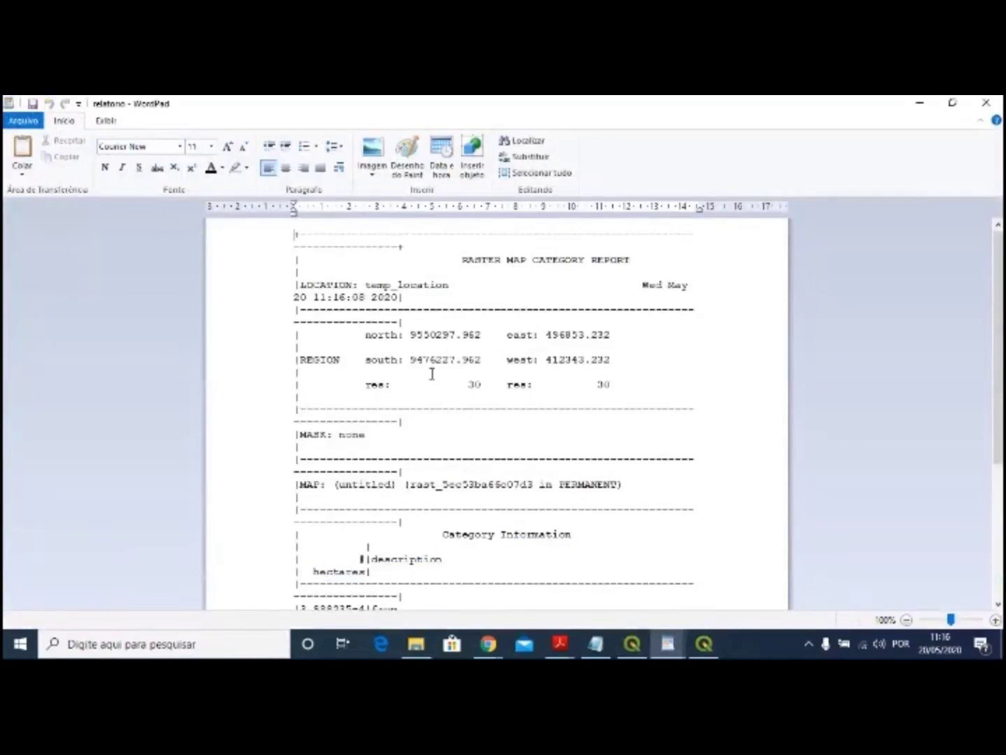
scroll(431, 370, "down", 2)
scroll(432, 379, "down", 5)
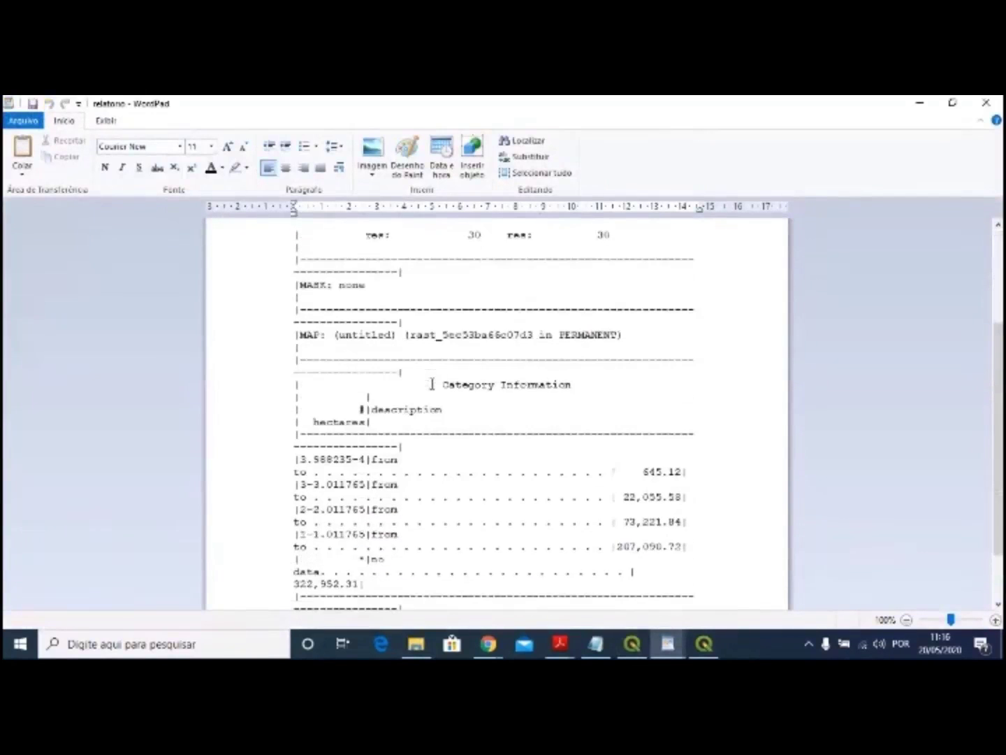
- Examine the category information in the relatorio report, highlighting the no-data row, the hectares heading and the four class area rows
scroll(431, 384, "down", 1)
scroll(430, 390, "down", 1)
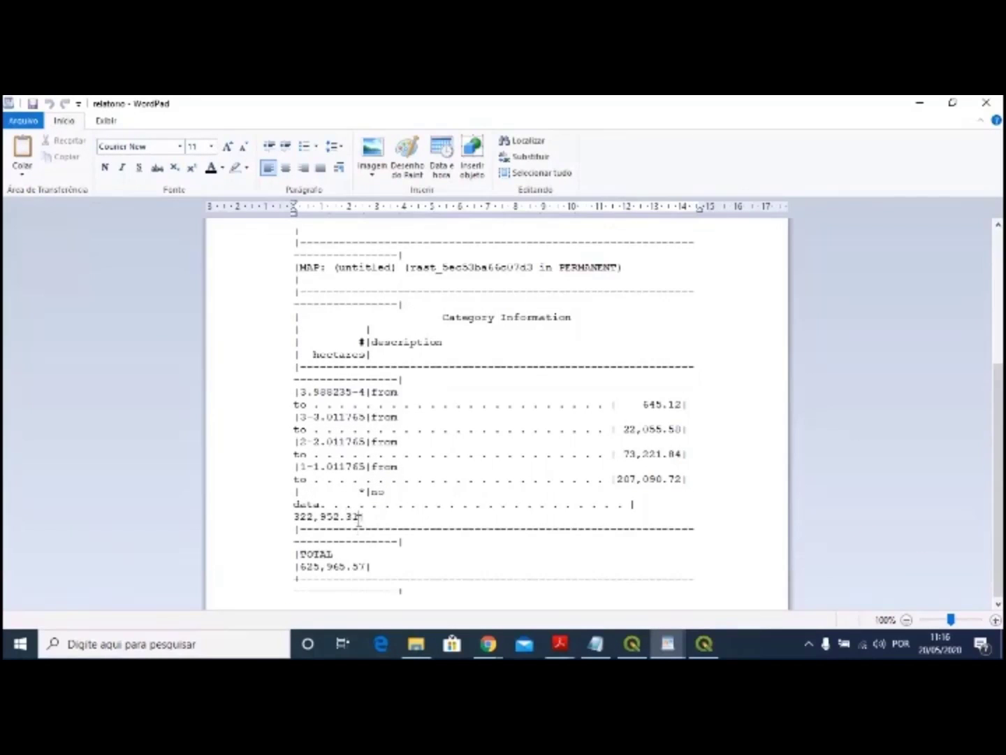
left_click_drag(359, 517, 290, 493)
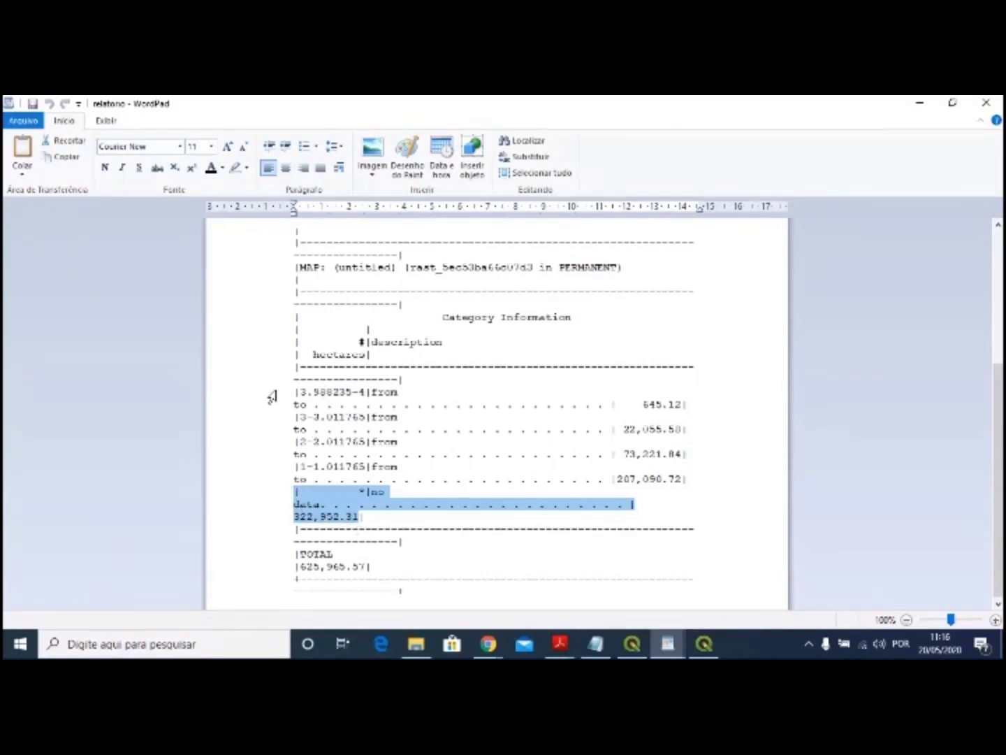
left_click_drag(272, 397, 686, 482)
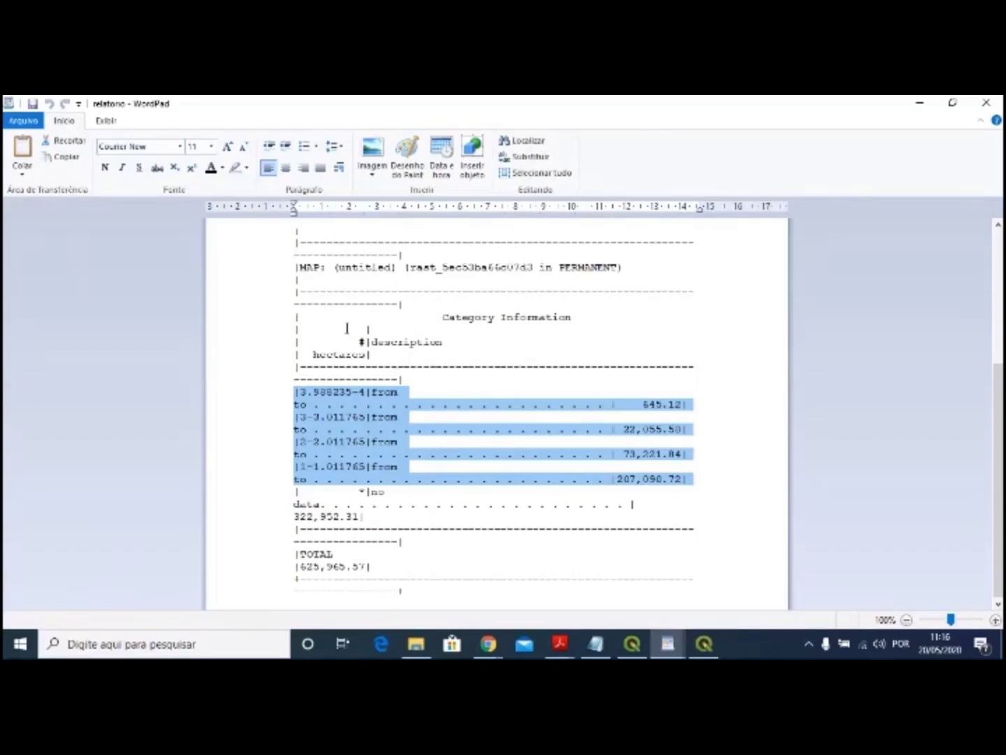
left_click_drag(294, 344, 378, 355)
left_click_drag(259, 395, 753, 462)
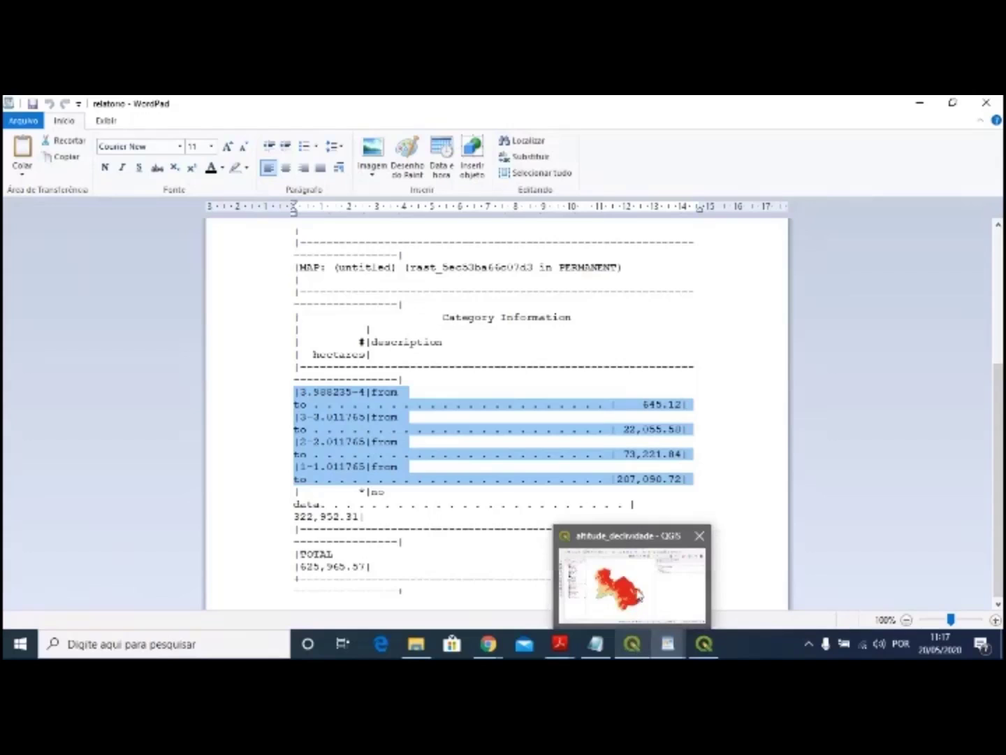
- Switch to the altitude_declividade project in QGIS and close the r.report dialog
left_click(634, 643)
left_click_drag(836, 159, 760, 164)
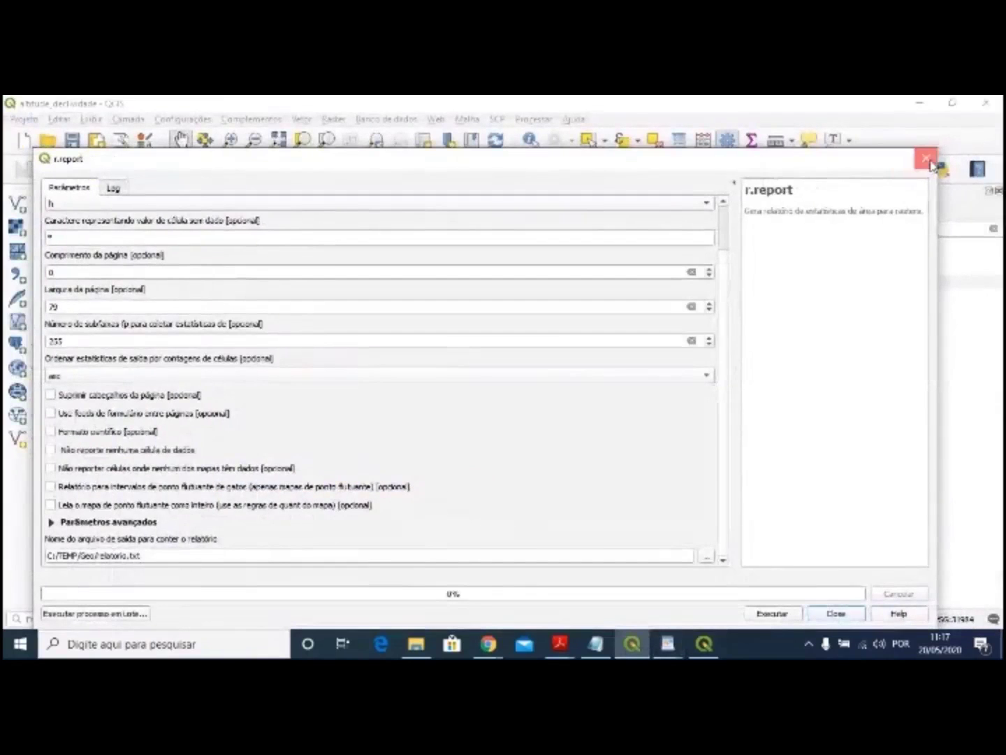
left_click(927, 160)
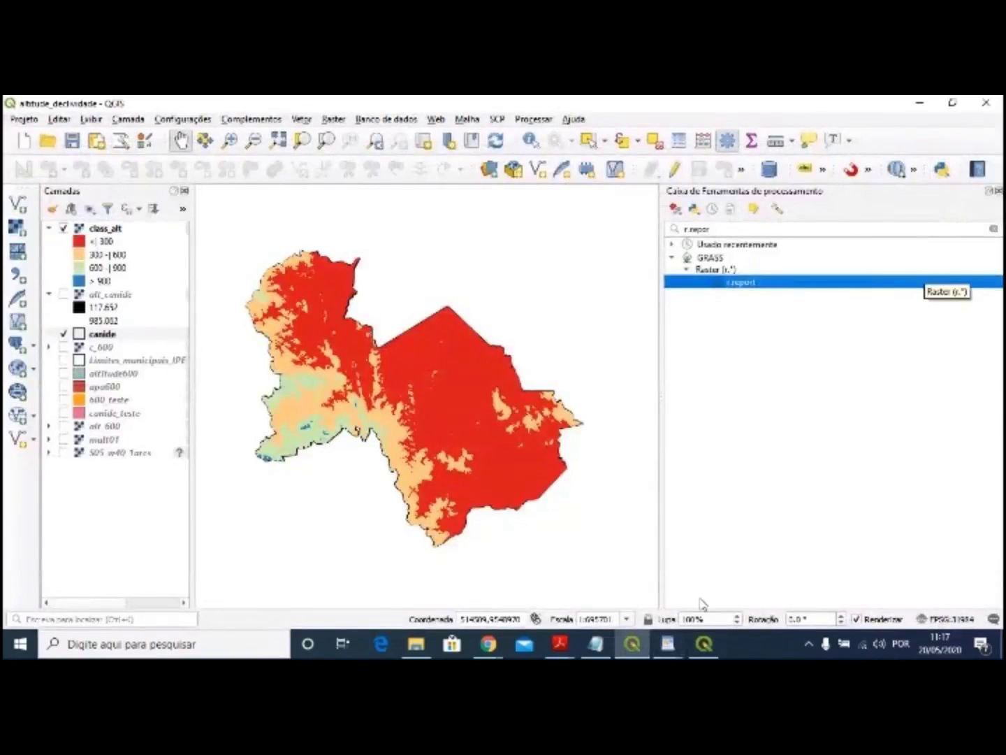
- Find Excel through the Windows search and open it with a blank workbook
left_click(134, 650)
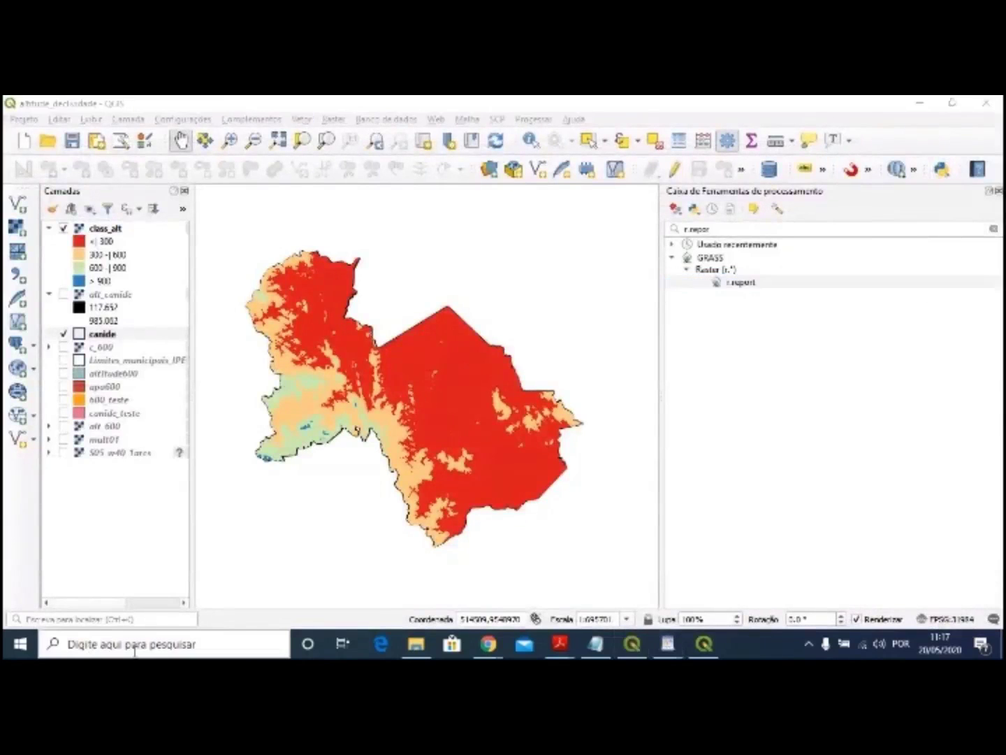
type("ex")
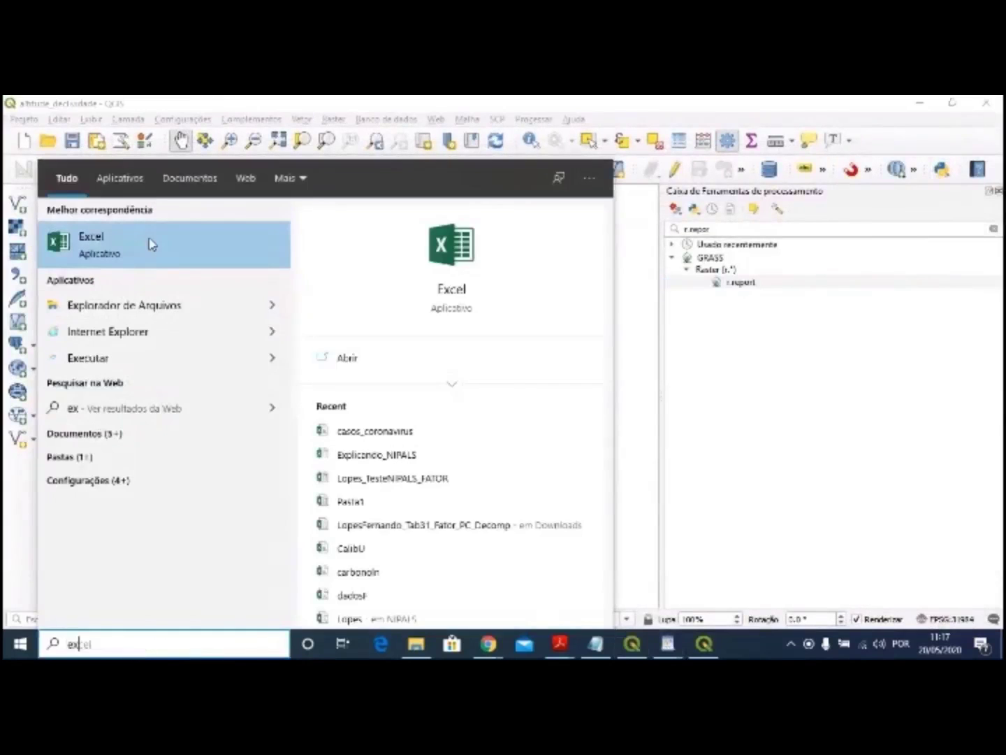
left_click(162, 249)
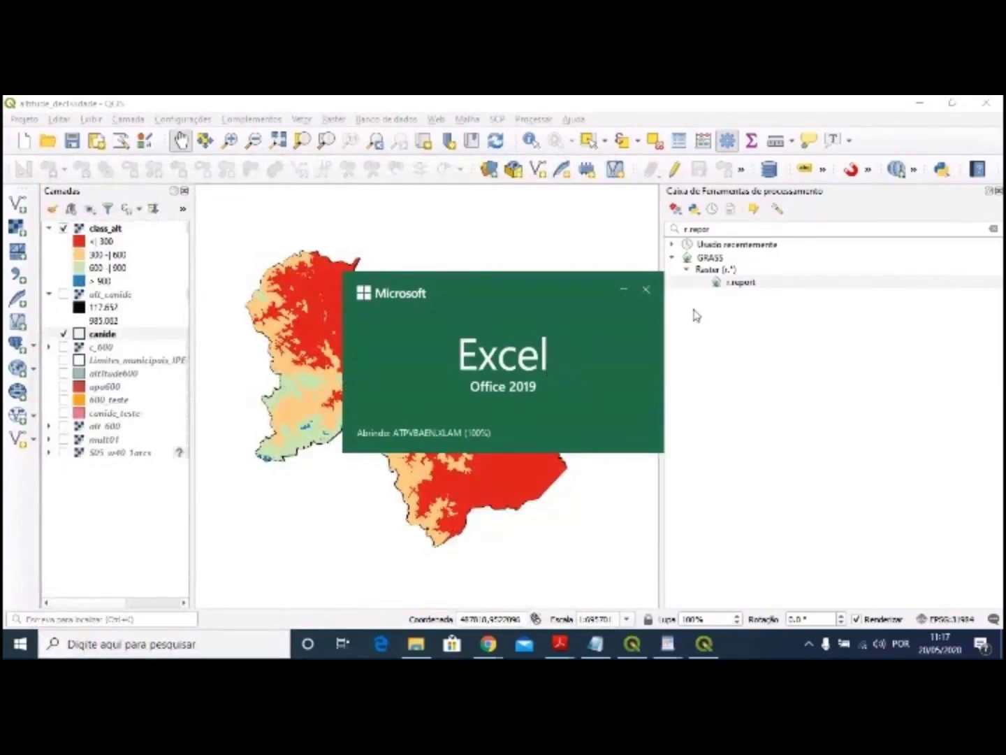
left_click(624, 290)
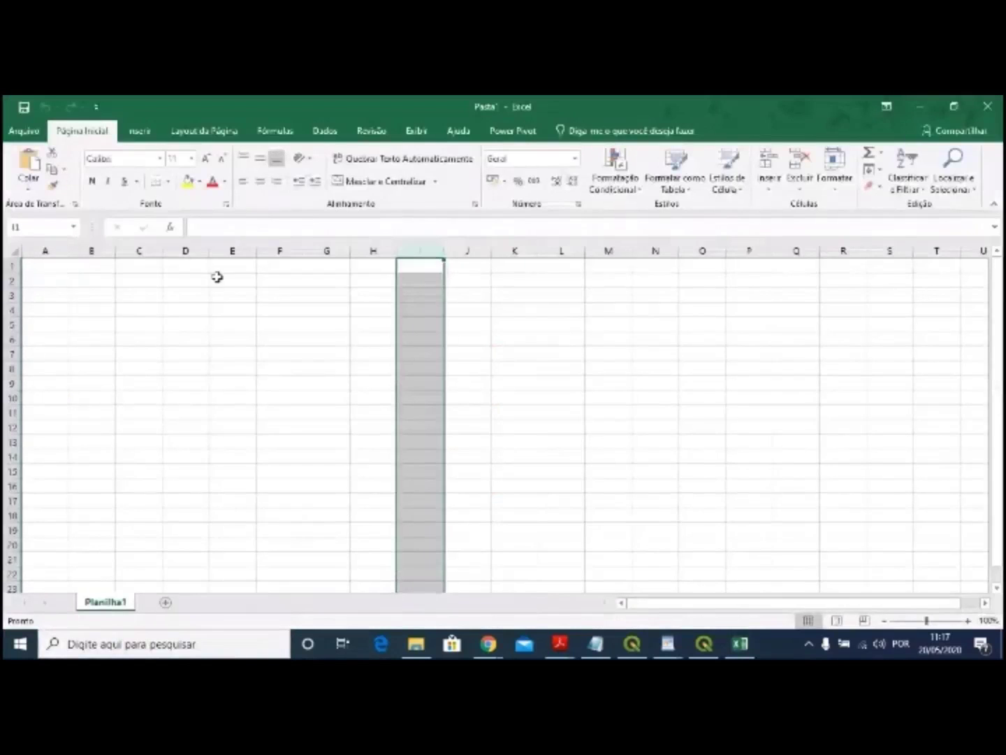
- Enter the column headings Classes in cell B2 and Area_ha in cell C2
left_click(53, 278)
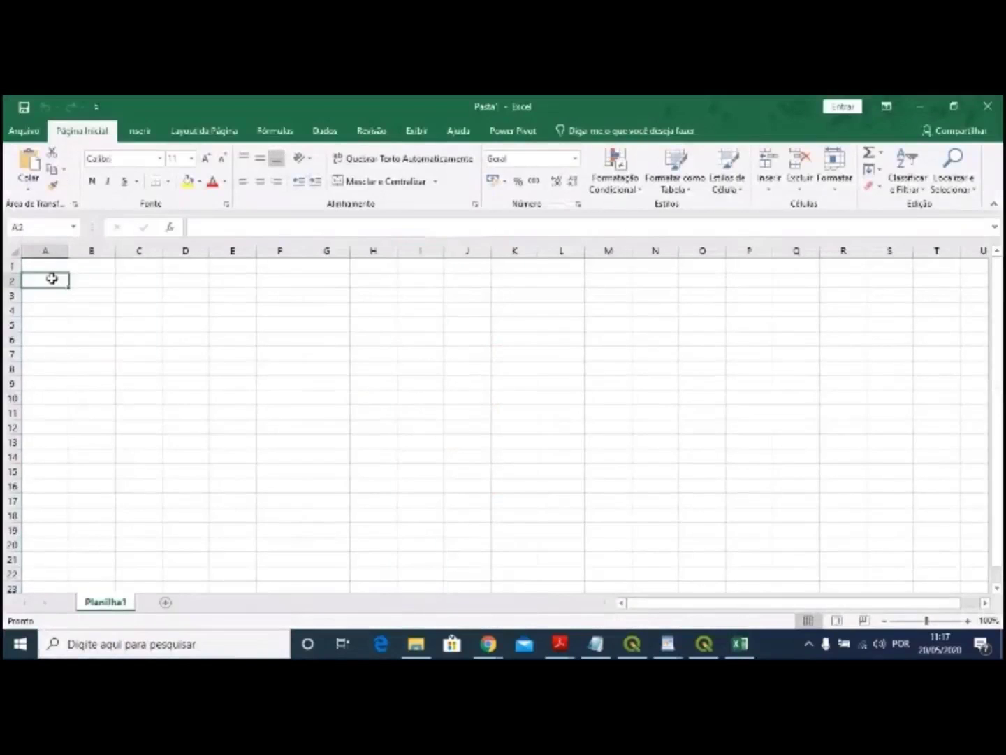
left_click(91, 283)
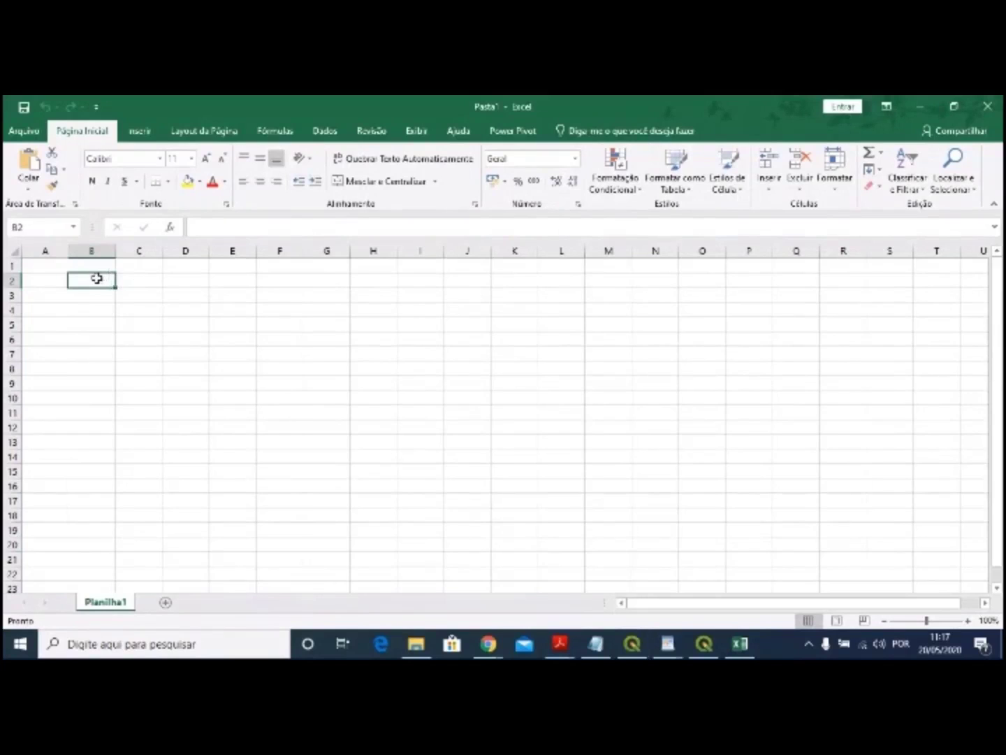
type("Classes")
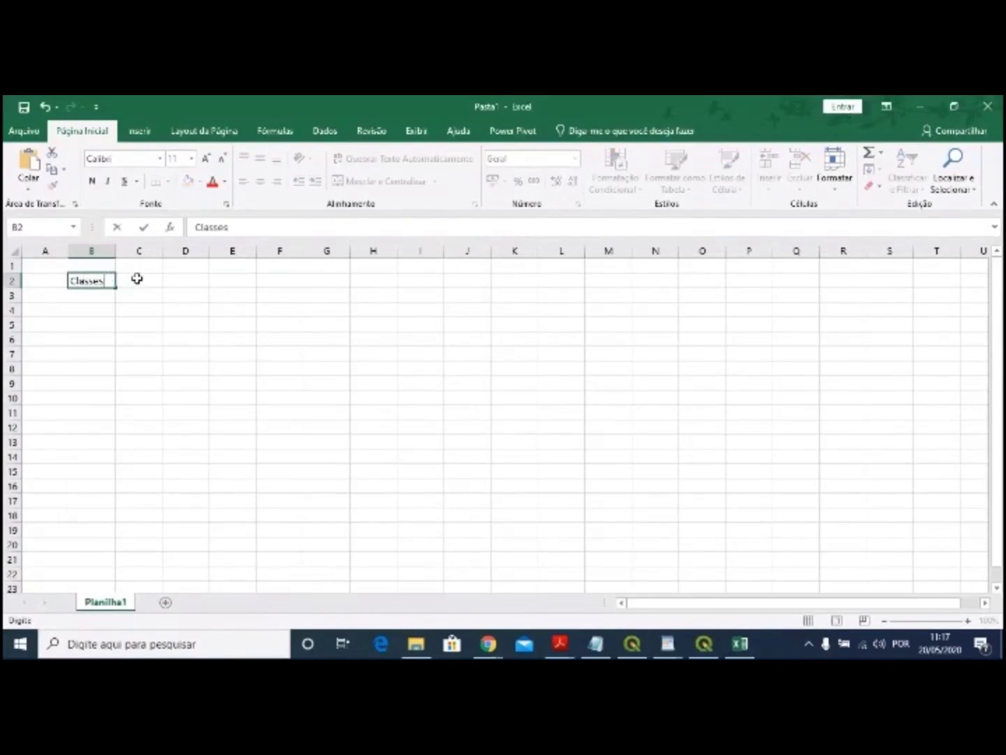
left_click(137, 278)
type("Ar")
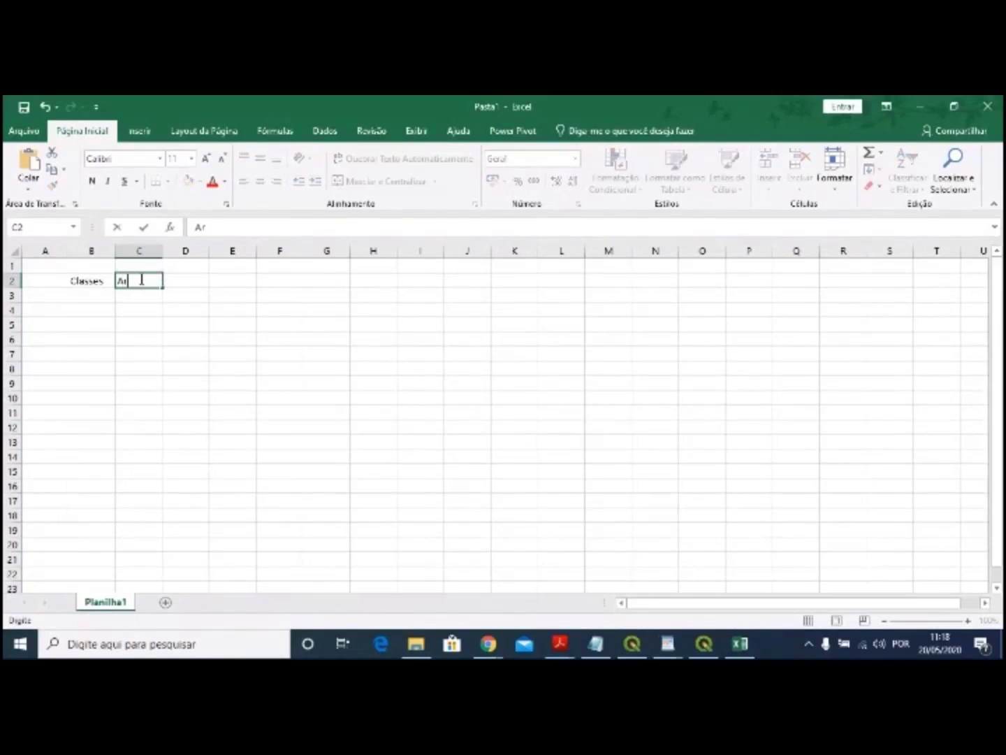
type("e")
key("BackSpace")
key("BackSpace")
key("BackSpace")
type("Area")
left_click(256, 222)
type("ha")
left_click(224, 336)
- Enter the heading Percentual in cell D2 and fit column D's width to it
left_click(176, 282)
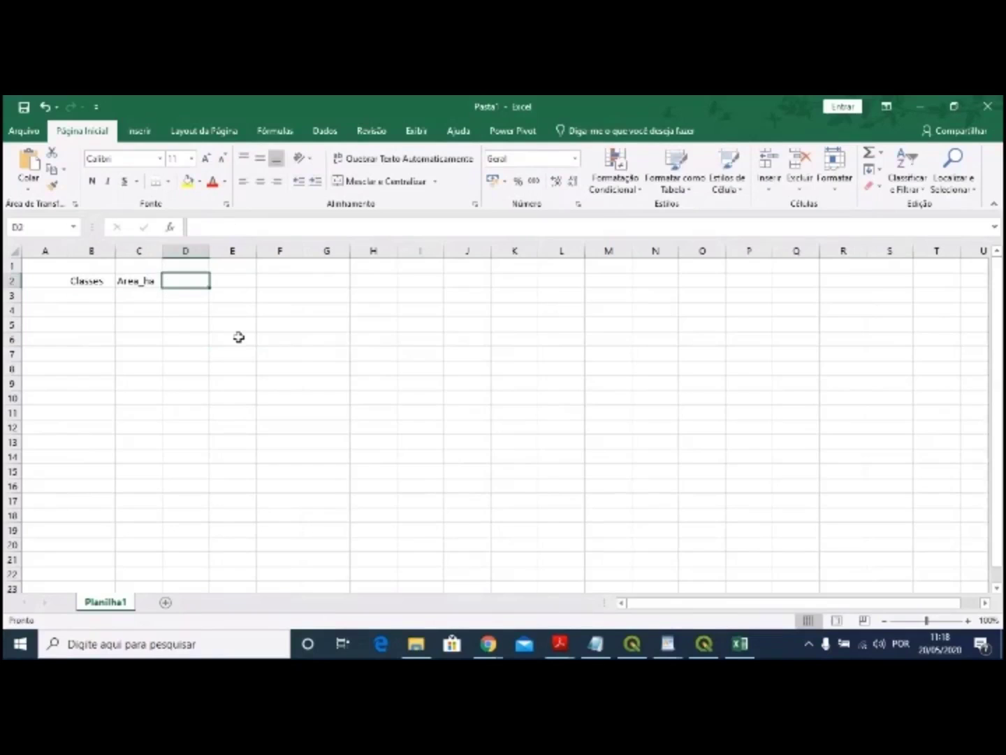
type("Percentual")
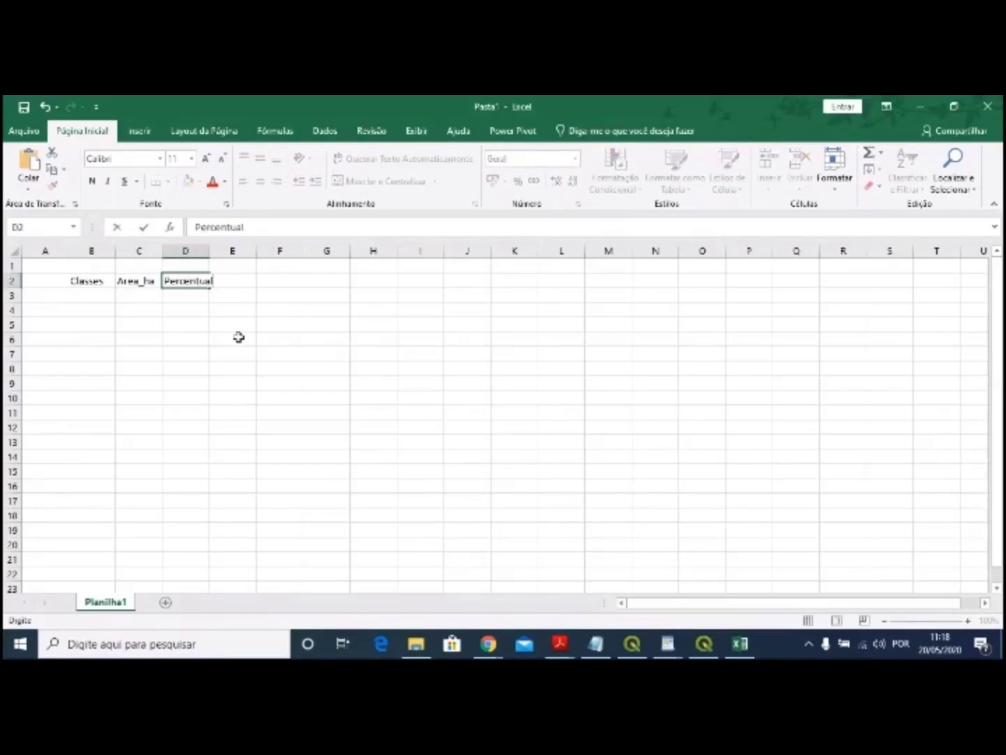
left_click(227, 337)
double_click(209, 251)
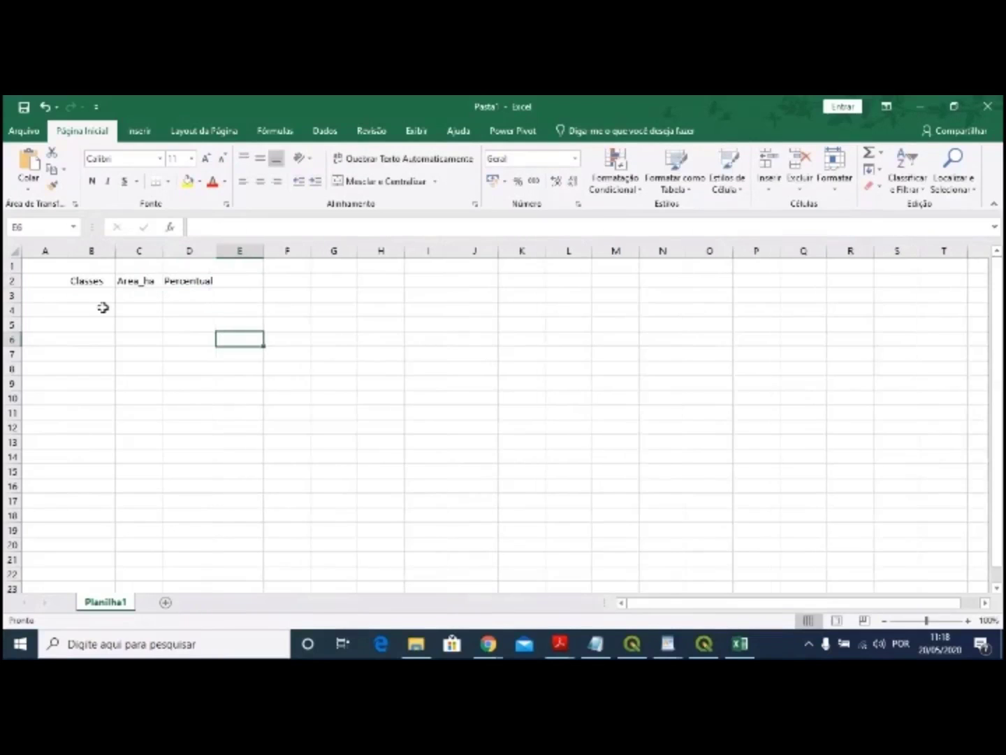
- List the class numbers 1, 2, 3 and 4 in cells B3 to B6 under Classes
left_click(93, 294)
type("1")
key("Return")
type("2")
key("Return")
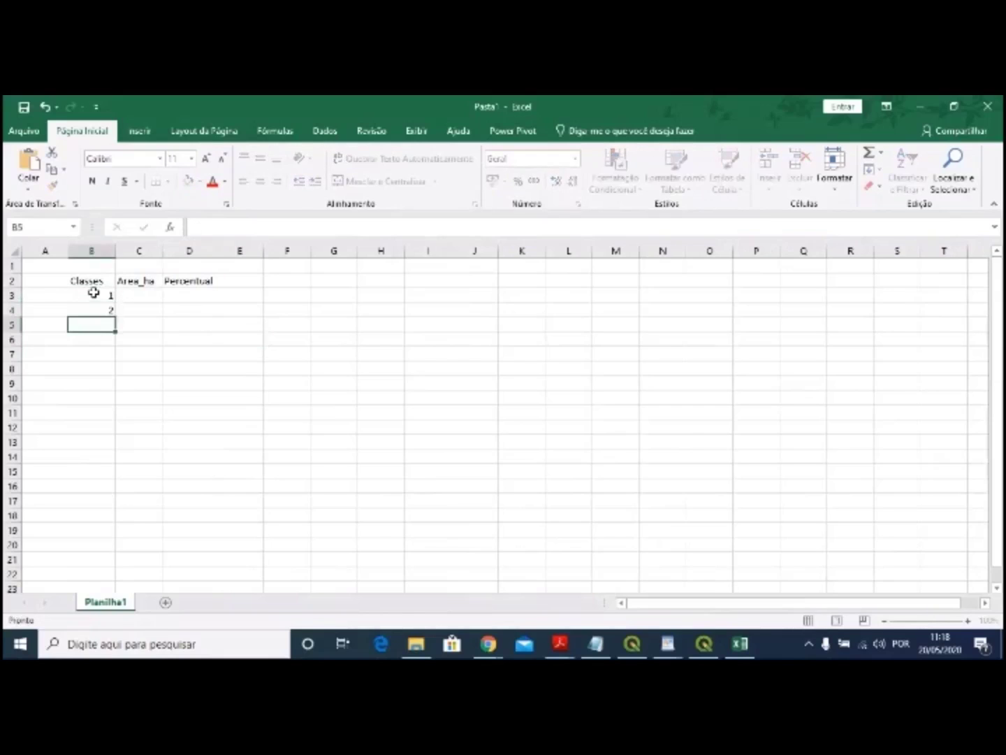
type("3")
key("Return")
type("4")
key("Tab")
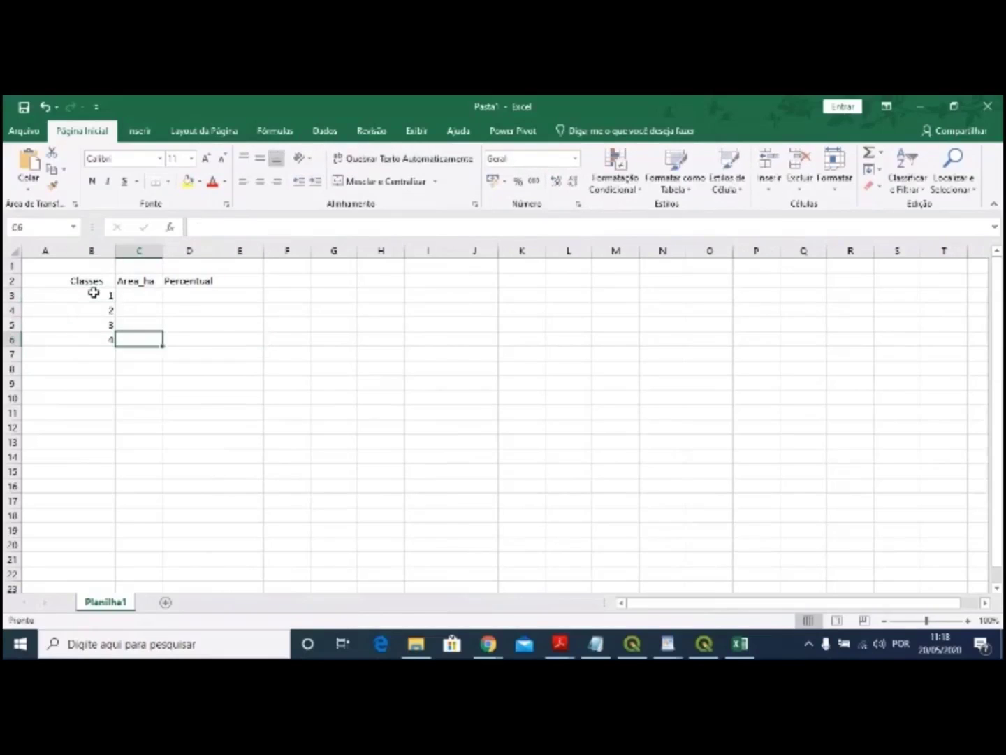
- Label the row below the four classes as total in cell B7
key("Up")
key("Up")
key("Up")
key("Down")
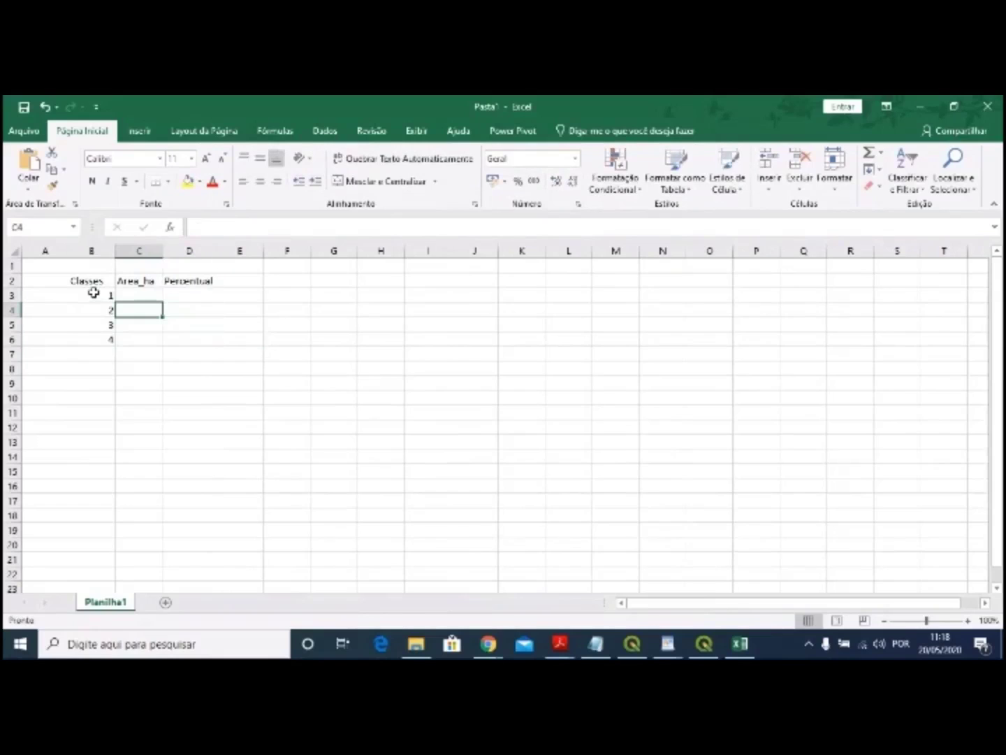
key("Down")
key("Down")
key("Down")
key("Left")
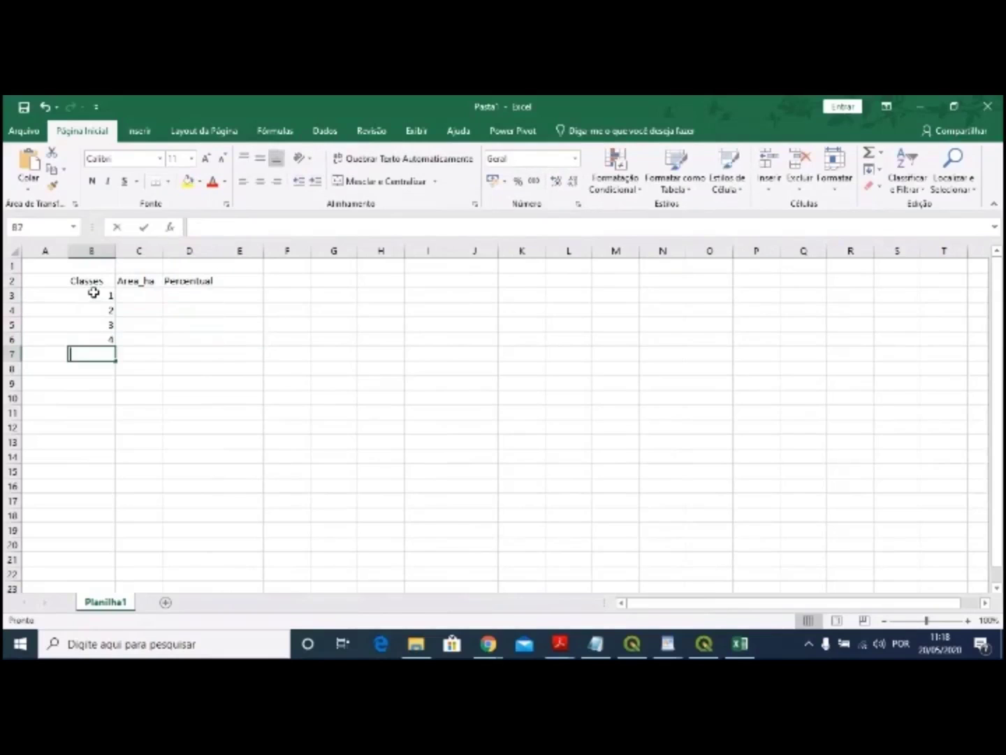
type("total")
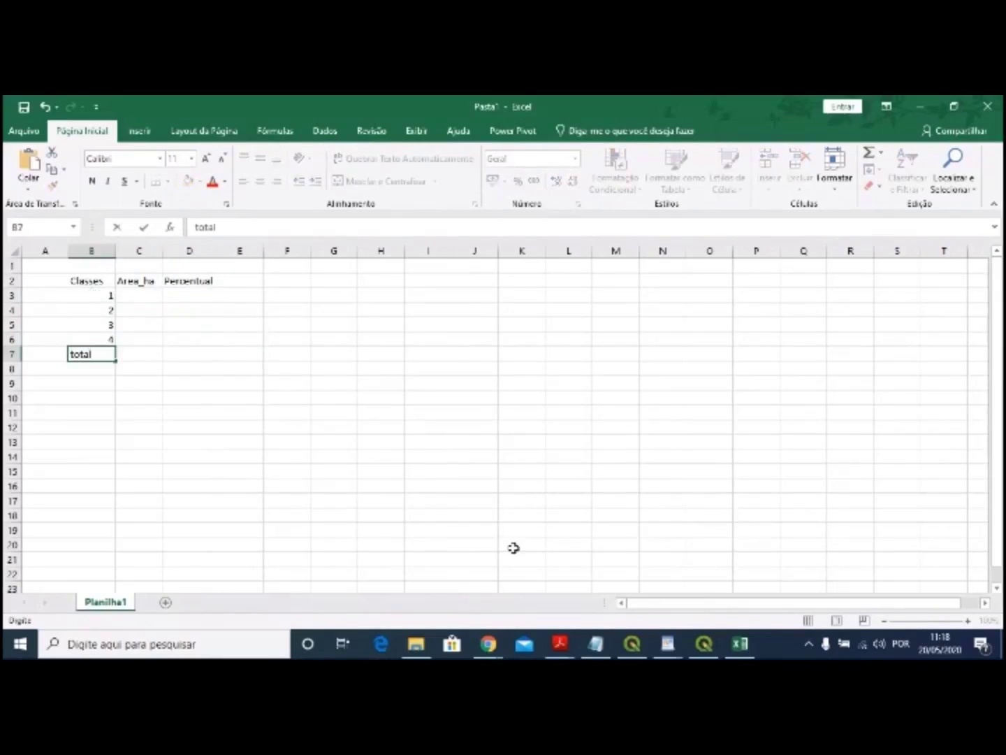
- Copy the four highlighted class rows from the relatorio report in WordPad and paste them into the Excel sheet starting at cell A13
left_click(663, 643)
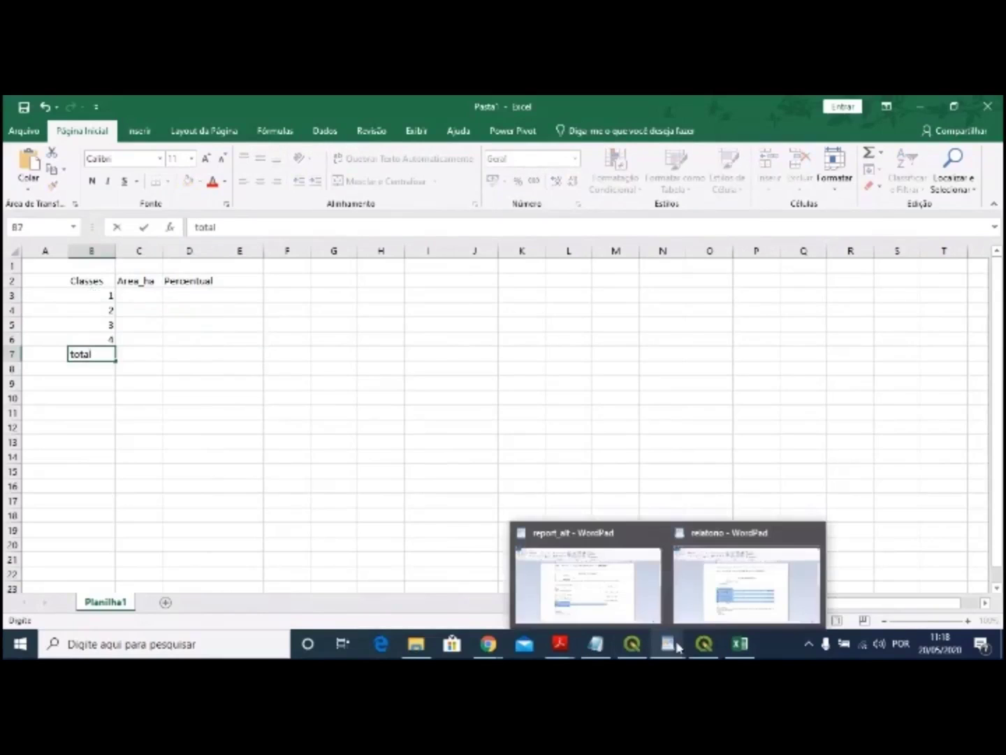
left_click(711, 591)
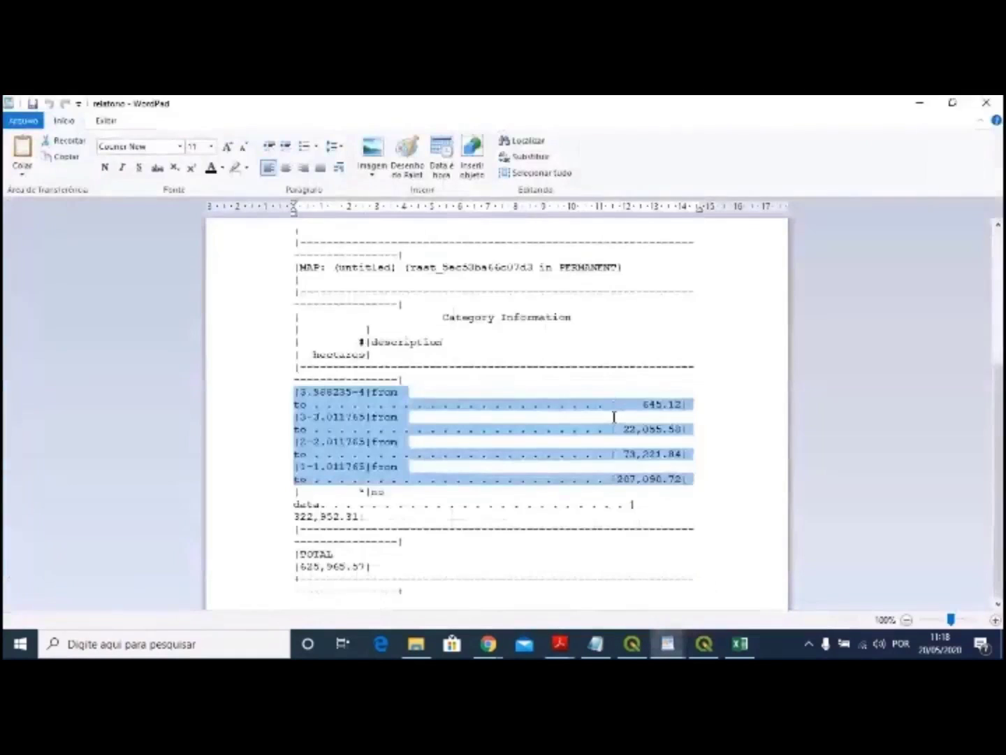
right_click(599, 415)
left_click(634, 437)
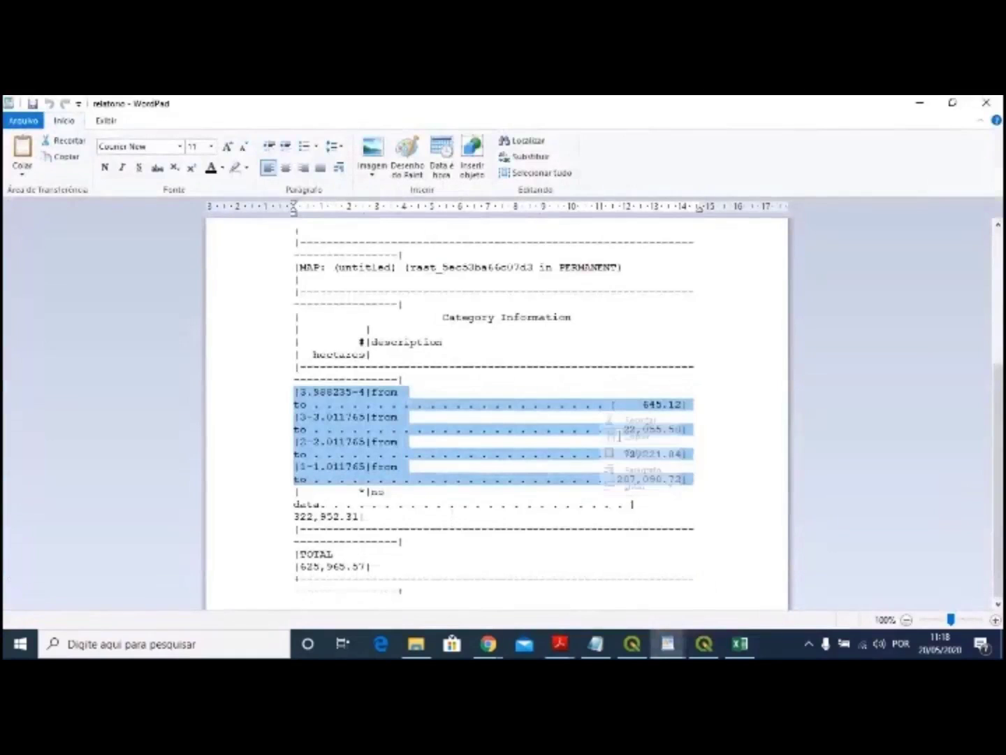
left_click(739, 644)
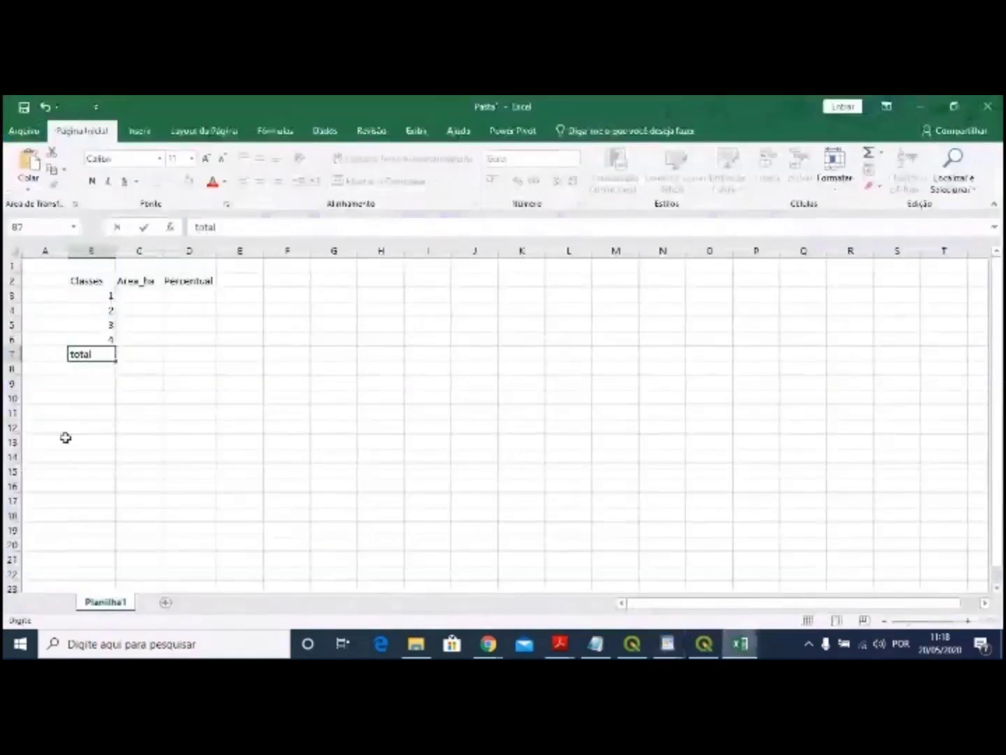
left_click(48, 440)
key("ctrl+v")
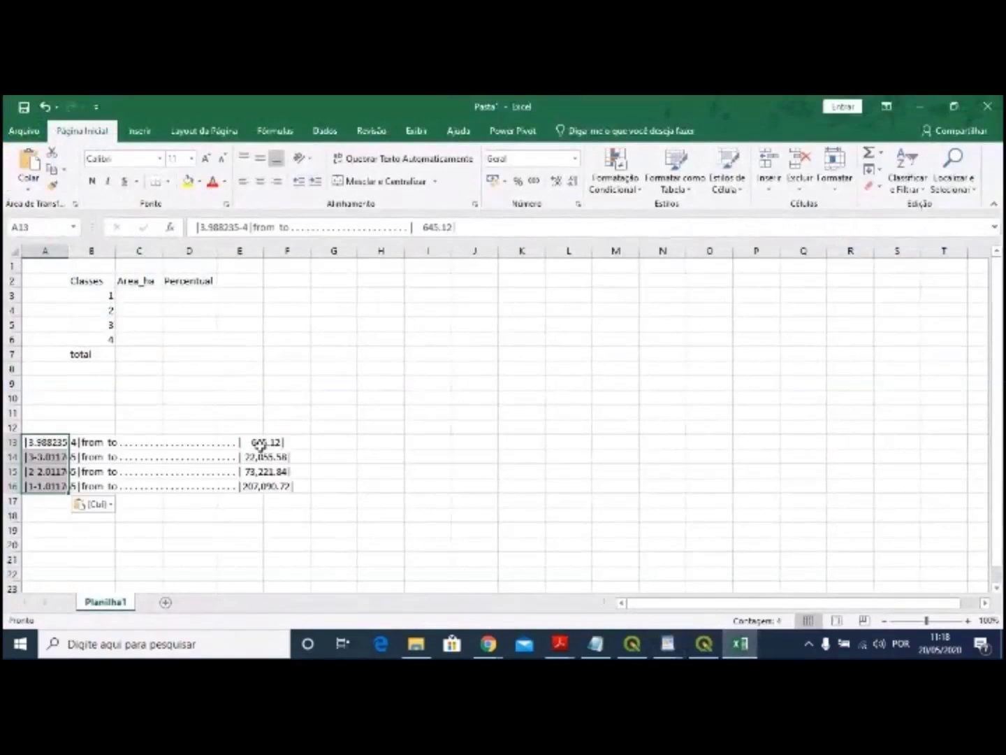
- Split the pasted report rows A13:A16 into columns as delimited text, using tab and space and treating consecutive delimiters as one
left_click(253, 443)
left_click(39, 443)
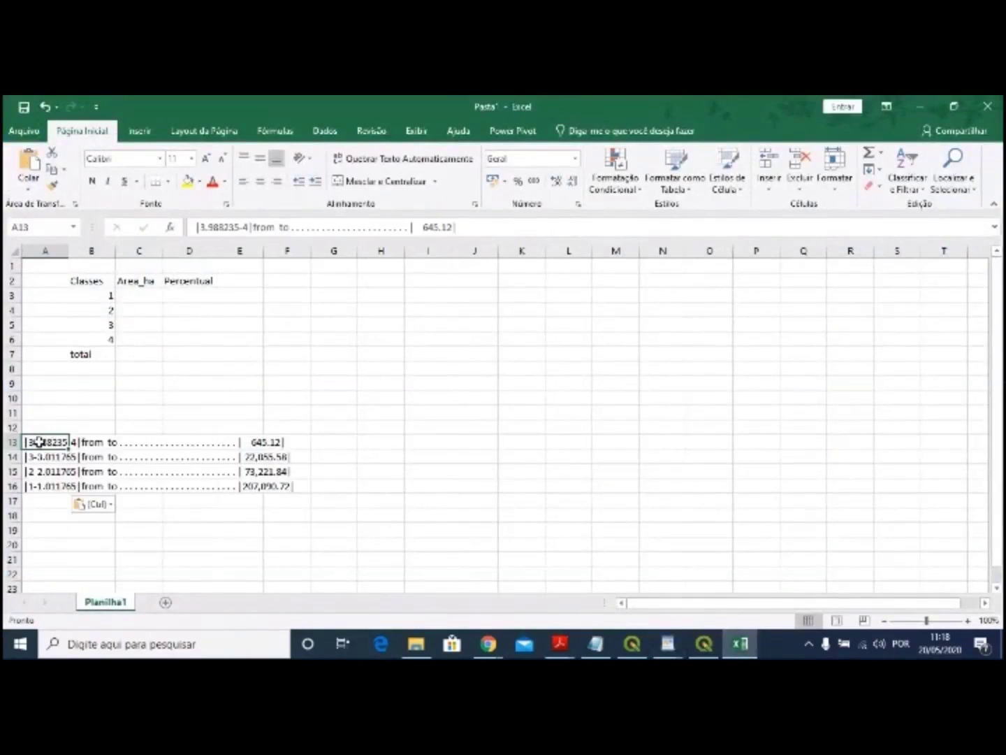
left_click_drag(40, 443, 40, 488)
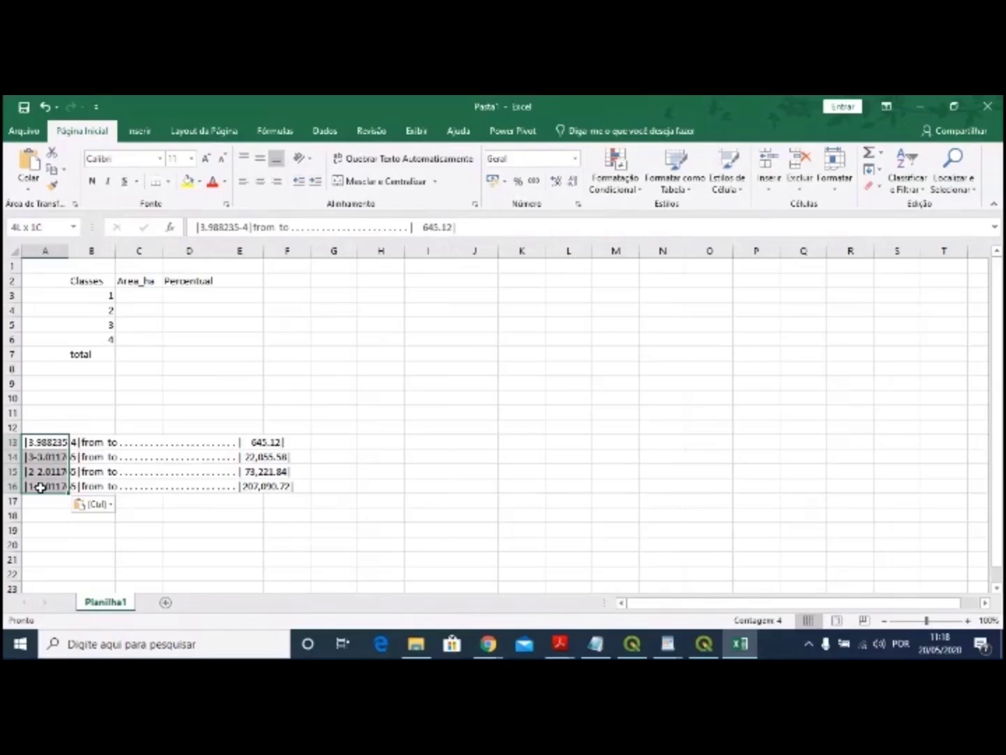
left_click(52, 418)
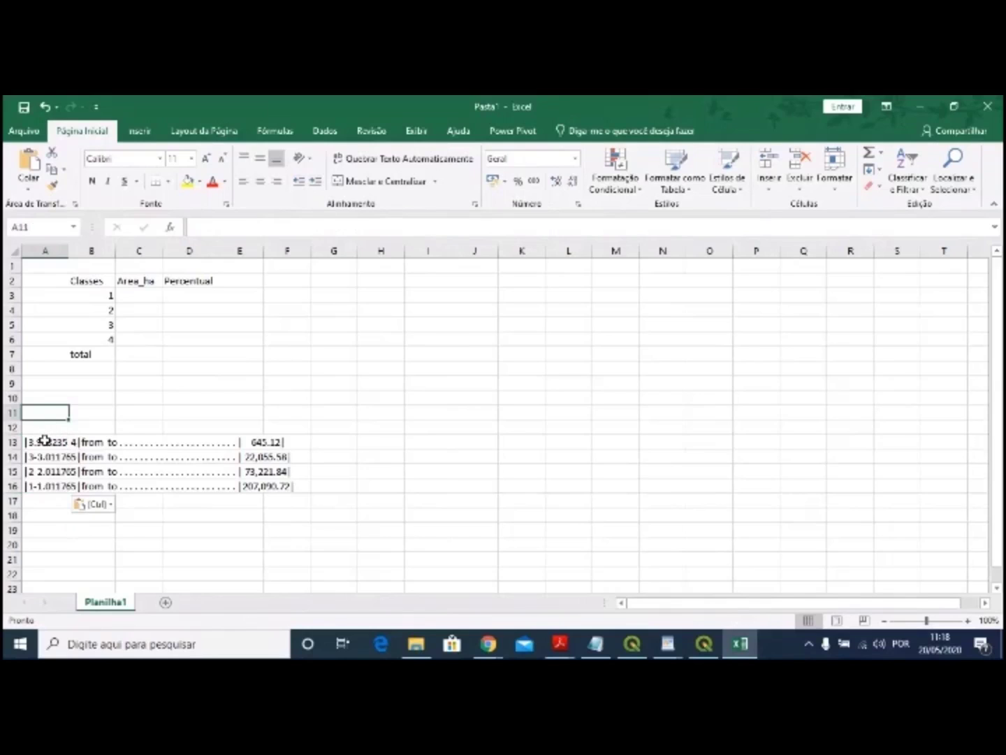
left_click_drag(44, 440, 46, 487)
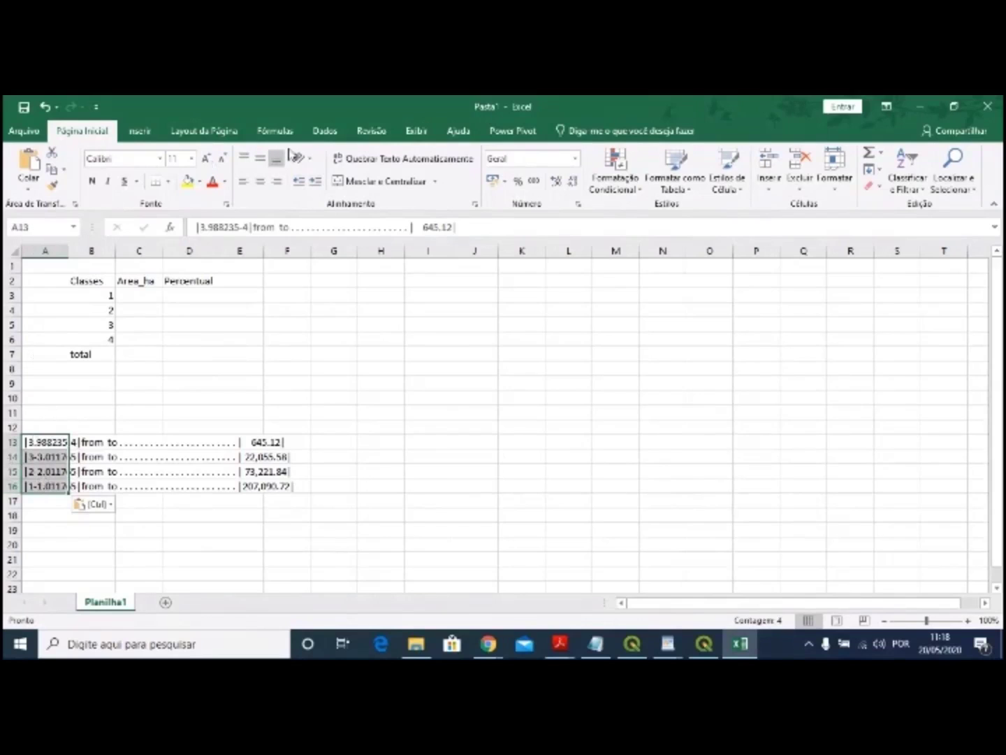
left_click(325, 131)
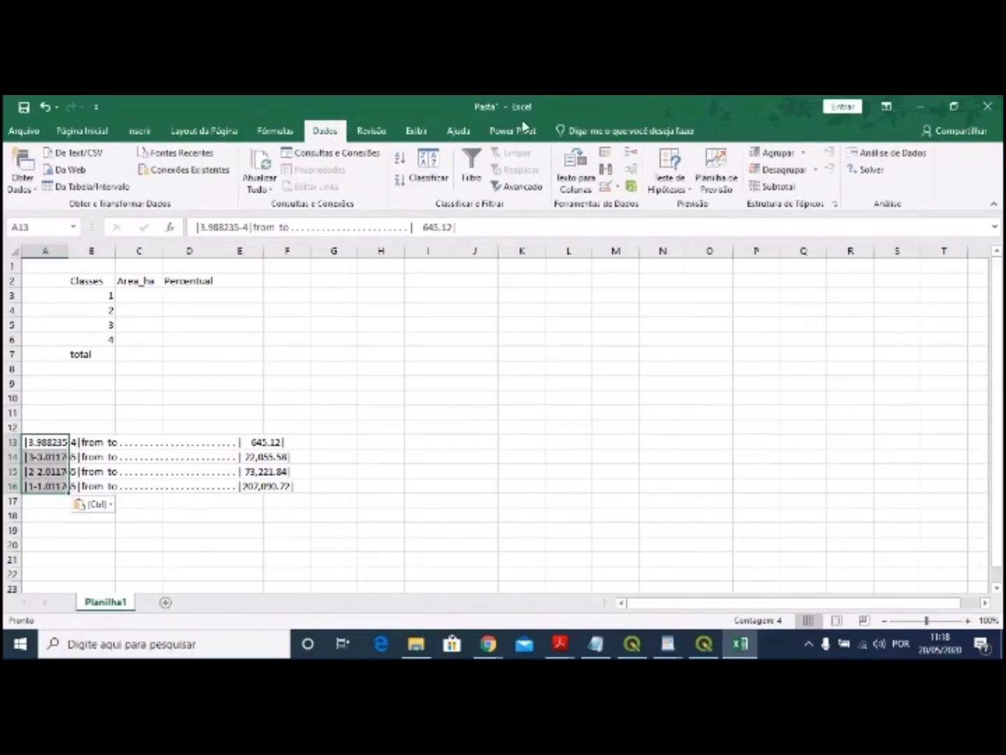
left_click(577, 184)
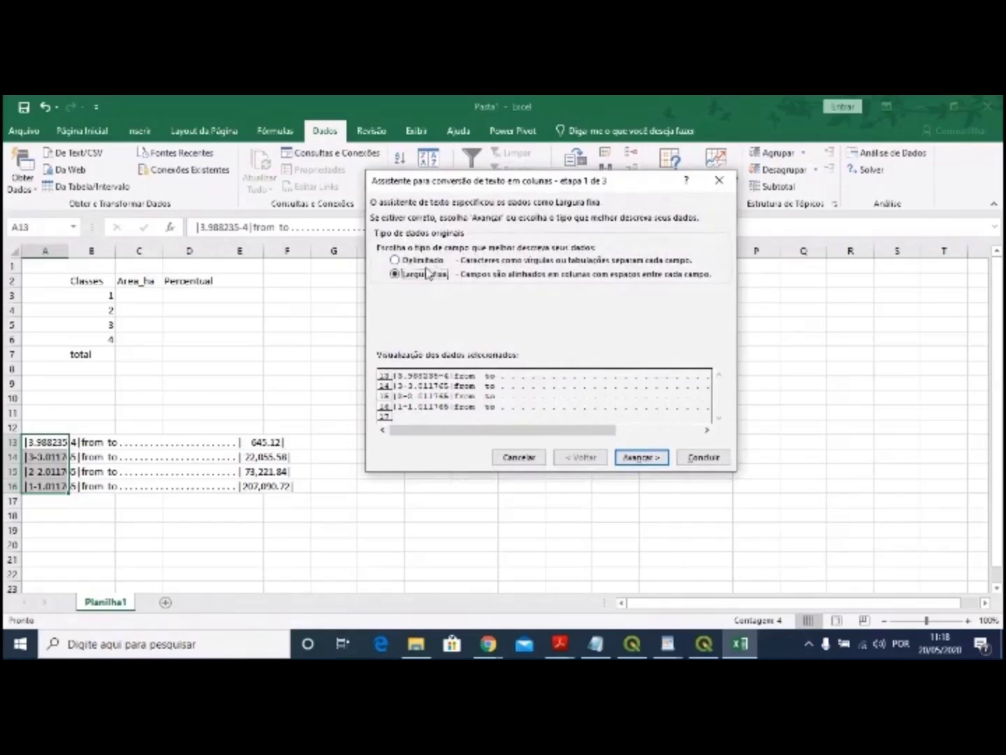
left_click(424, 262)
left_click(640, 461)
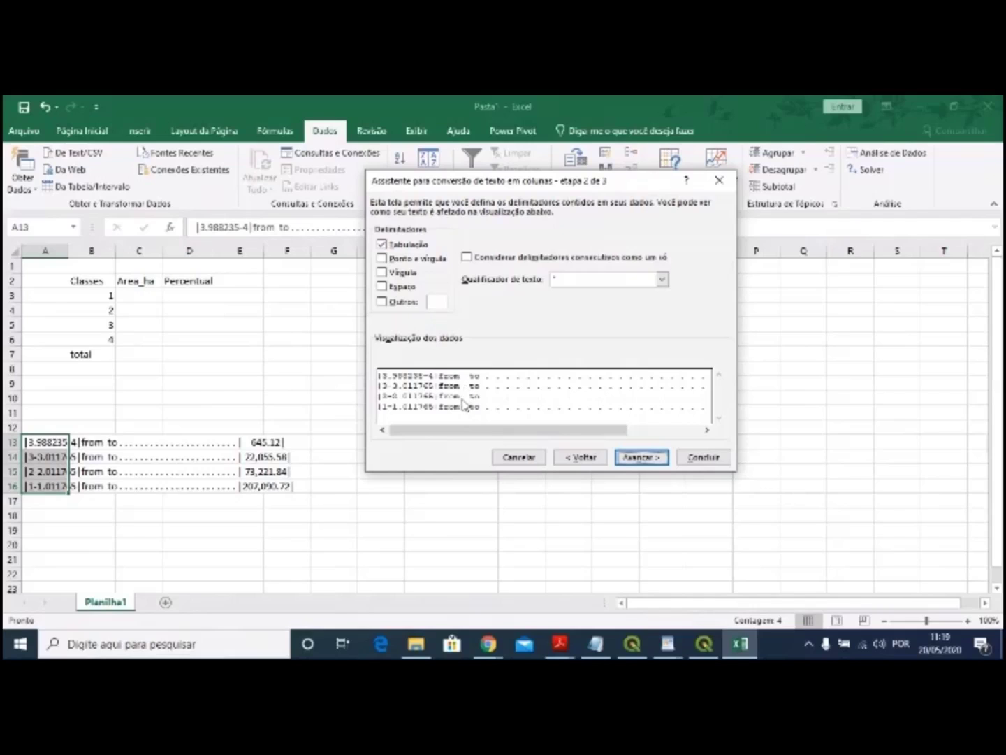
left_click(383, 288)
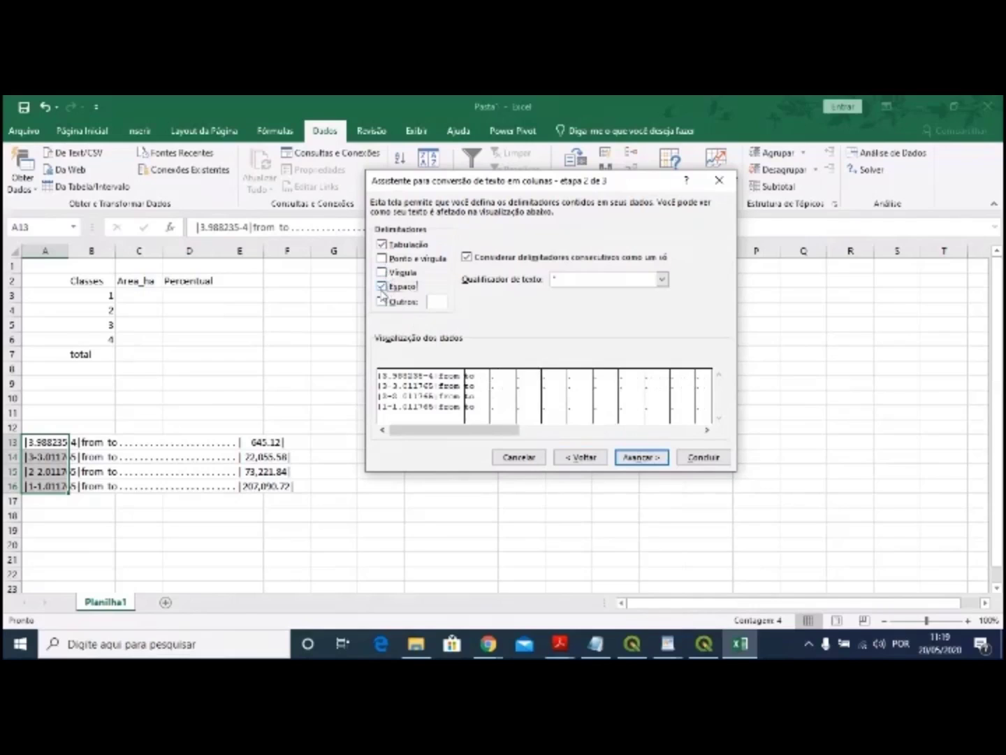
left_click(647, 453)
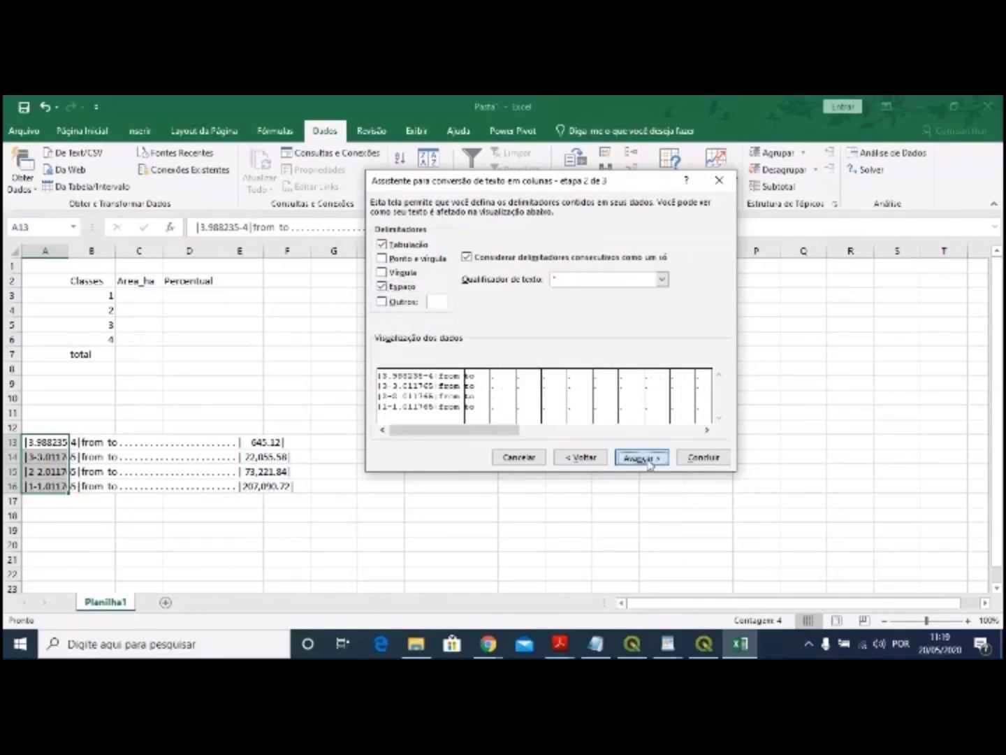
left_click(703, 458)
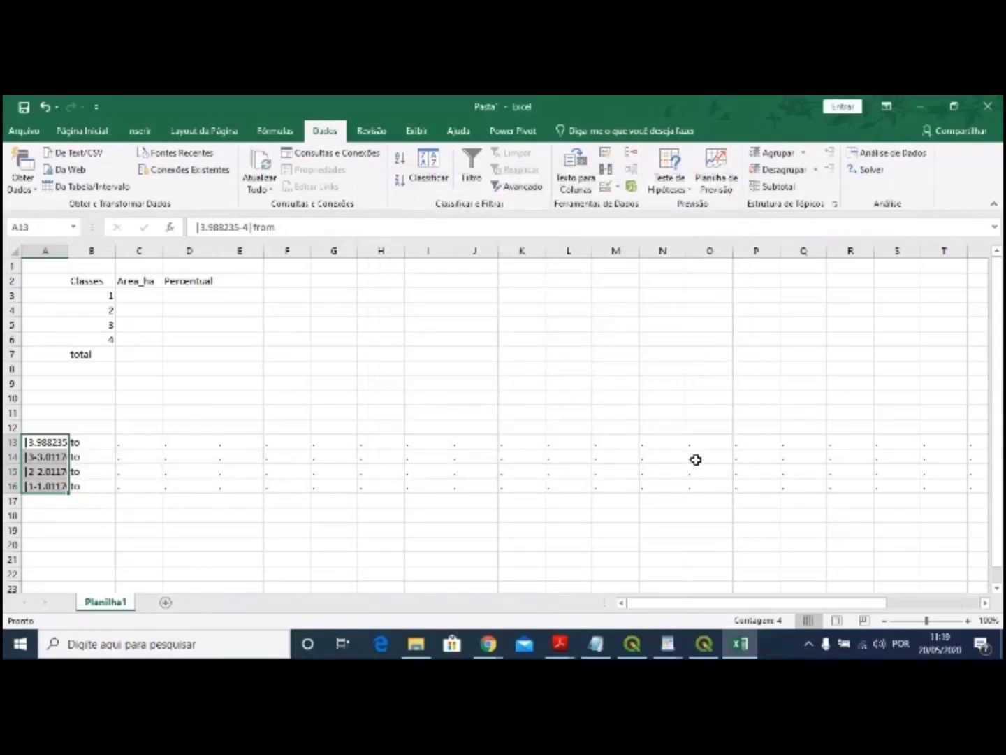
- Move the 207,090.72 entry from cell Z16 to AA16 so it lines up under the other area values
left_click_drag(670, 602, 798, 587)
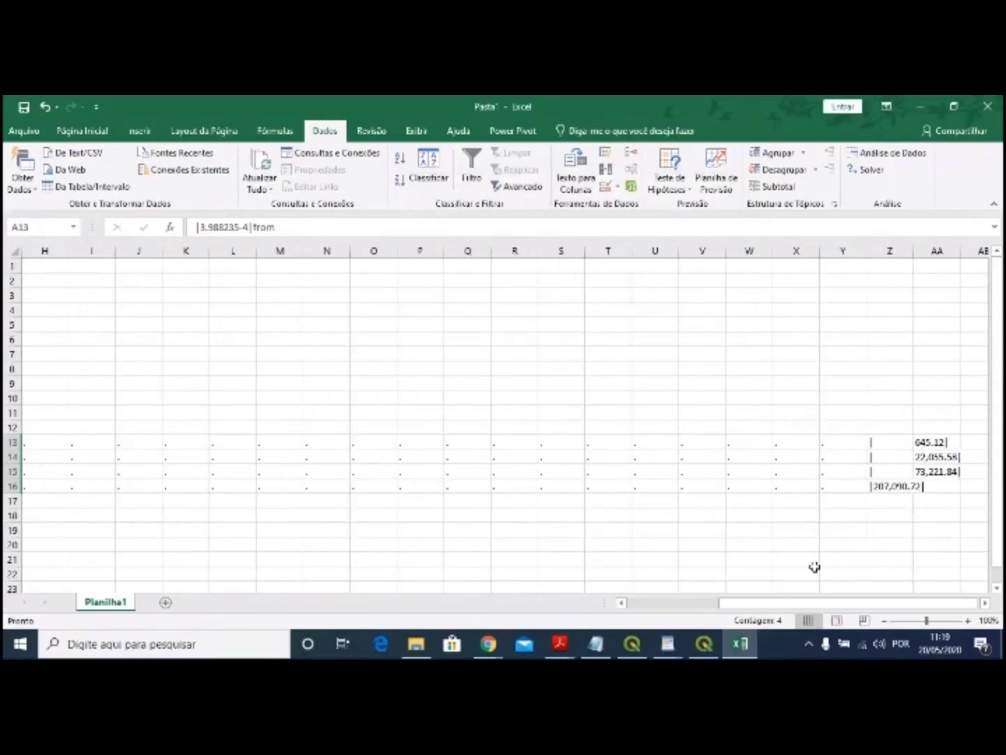
left_click(935, 441)
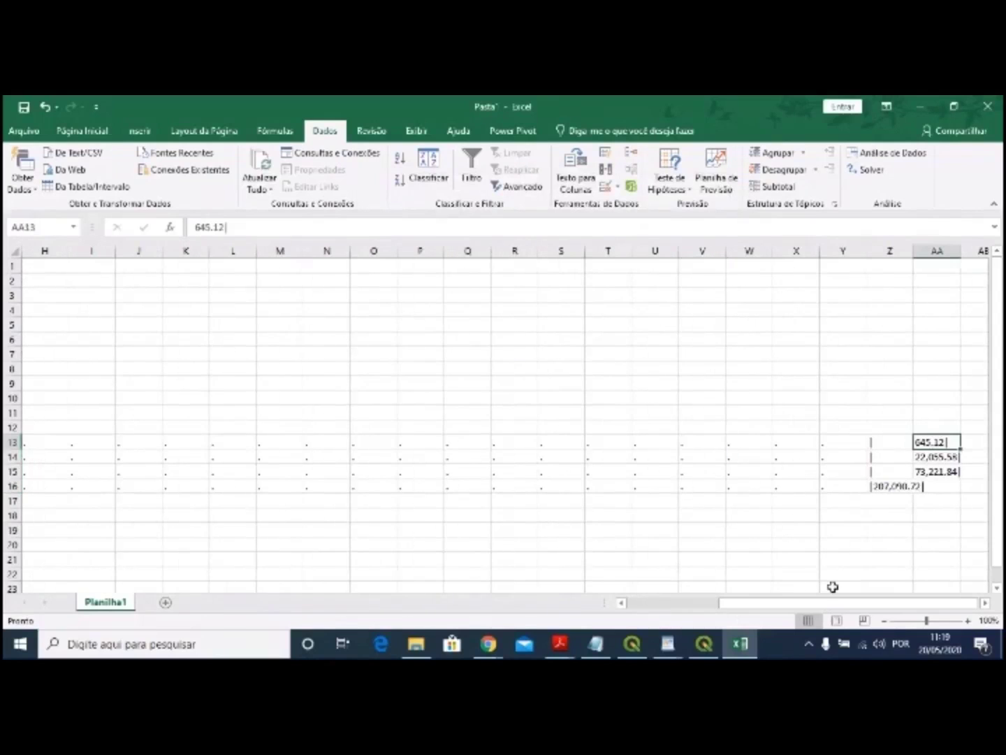
left_click(886, 488)
left_click_drag(894, 494, 925, 488)
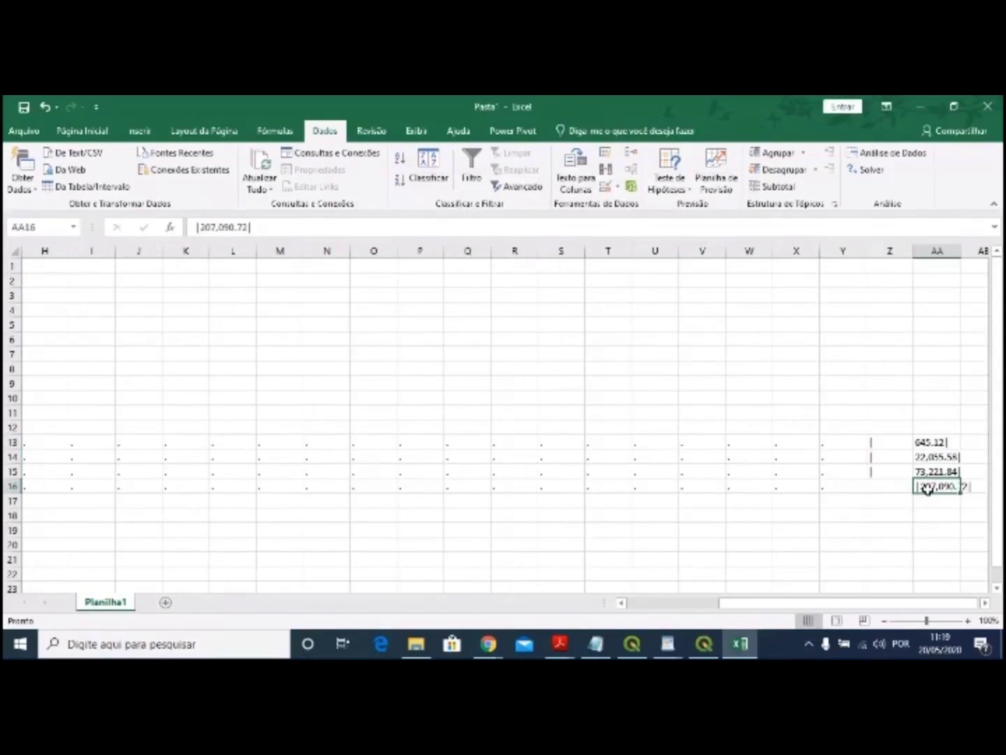
- Copy the four area values in AA13:AA16 and paste them under Area_ha starting at cell C3
left_click_drag(924, 440, 943, 487)
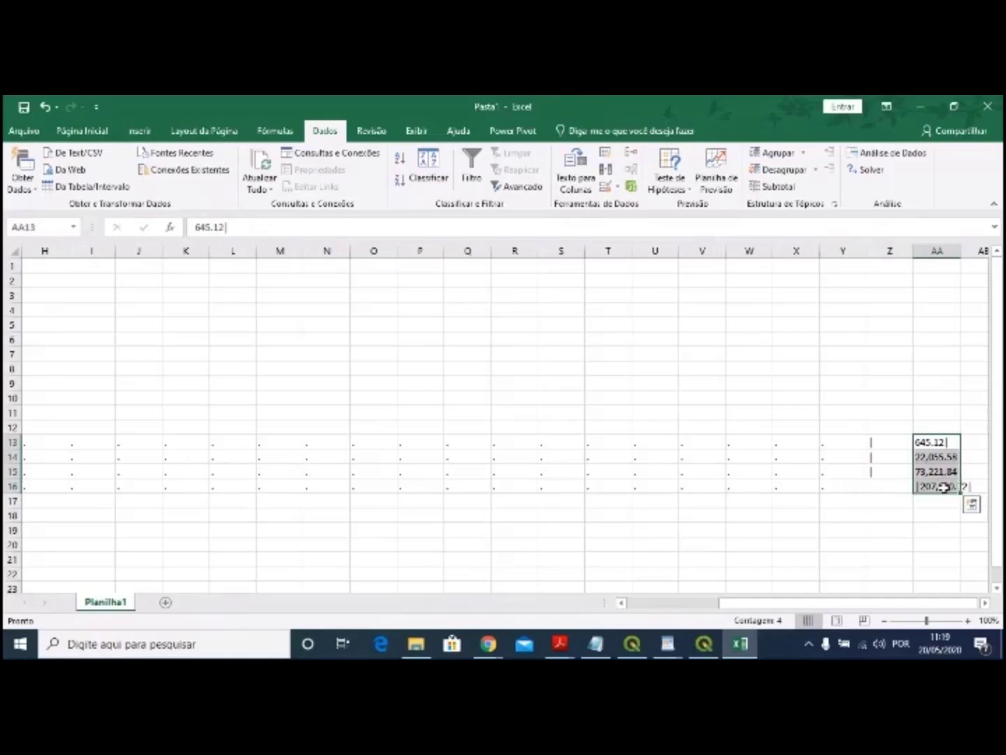
key("ctrl+c")
left_click_drag(787, 605, 695, 605)
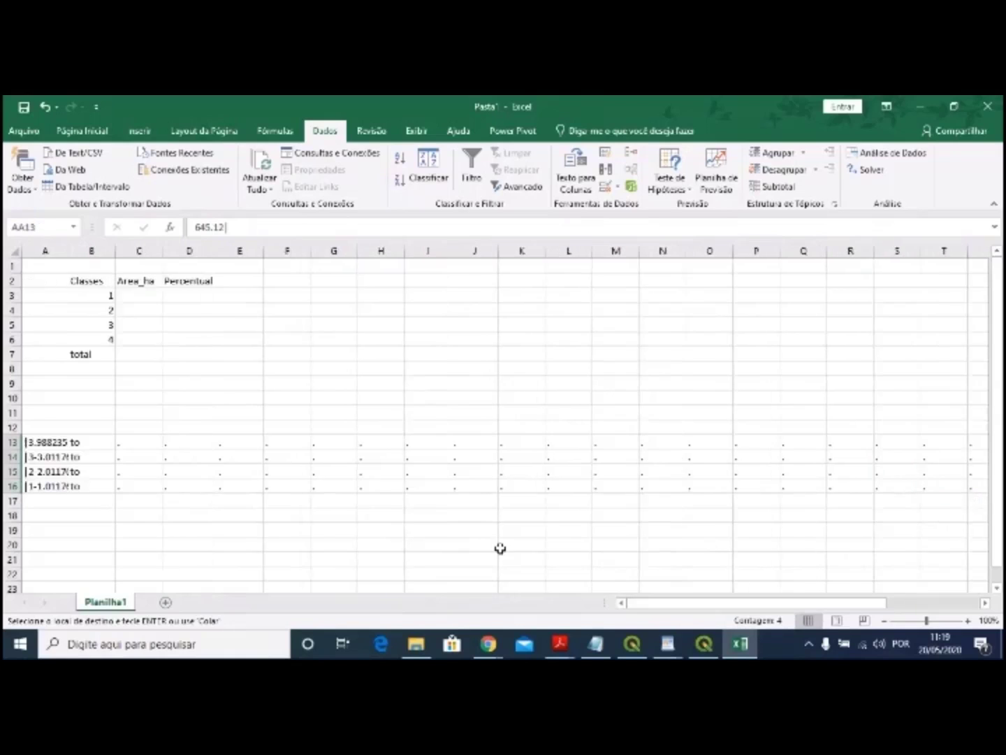
left_click(140, 295)
key("ctrl+v")
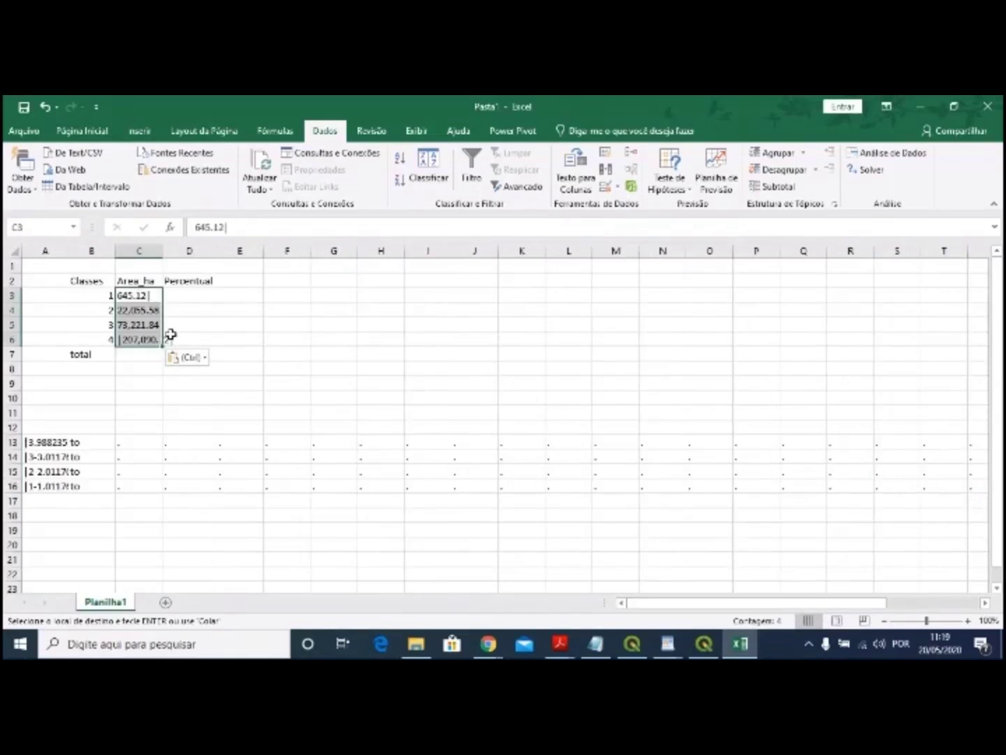
- Remove the vertical bar characters from the area values in cells C6 and C5, leaving 207,090.72 and 73,221.84
left_click(132, 339)
left_click(258, 227)
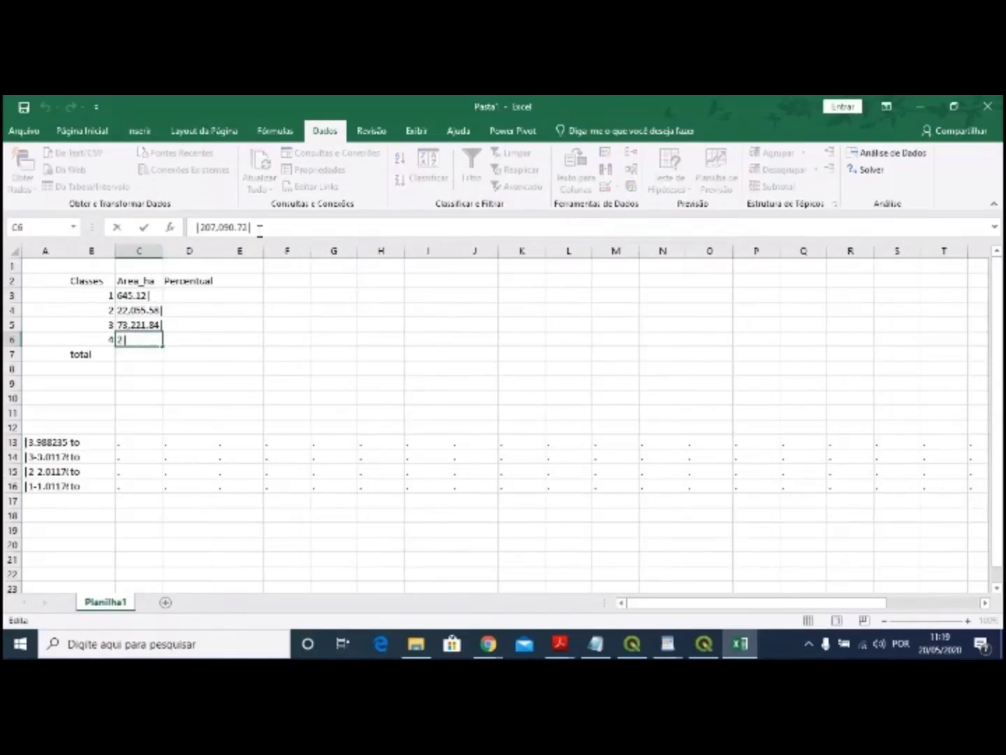
left_click_drag(158, 346, 204, 415)
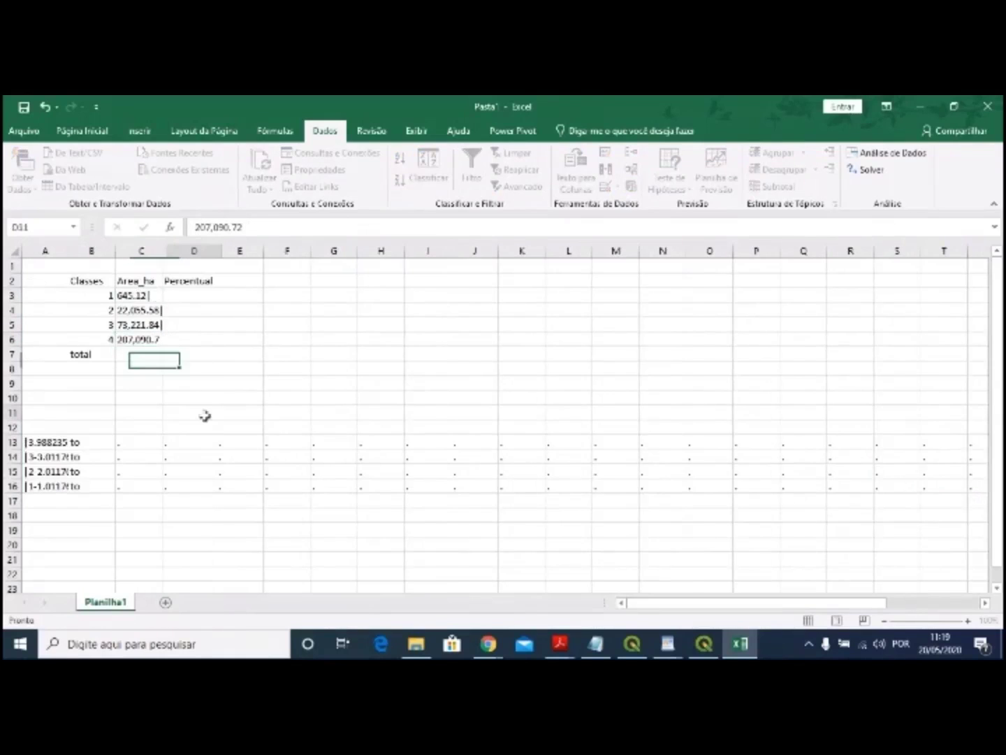
left_click(147, 329)
left_click(264, 226)
key("BackSpace")
left_click(230, 387)
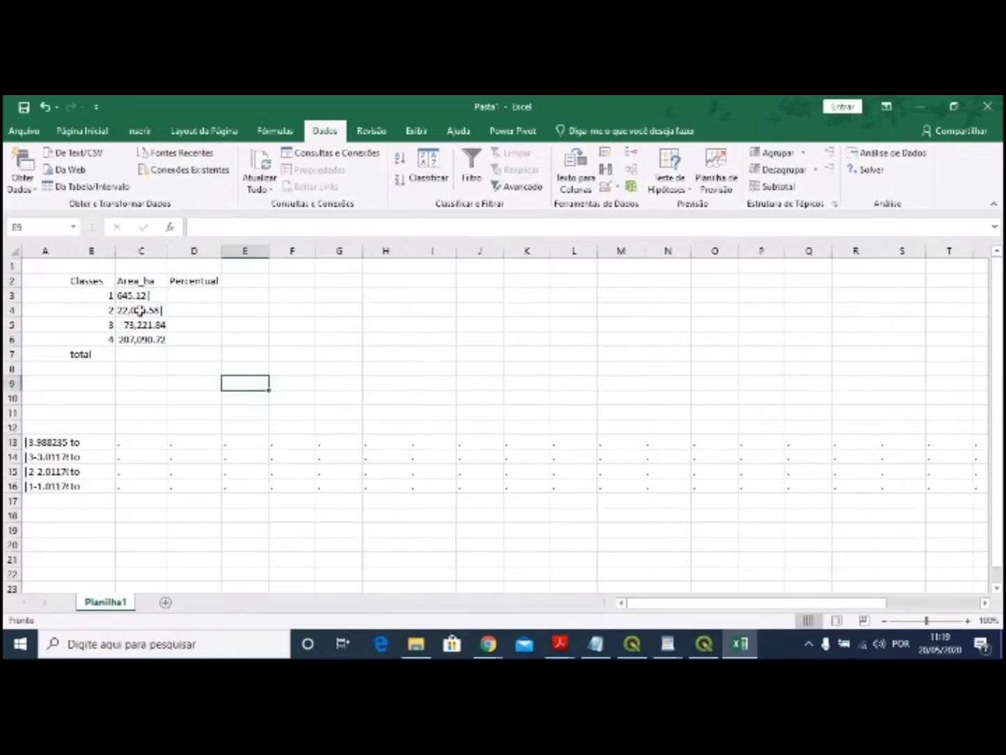
- Remove the trailing vertical bar from the area values in cells C4 and C3, leaving 22,055.58 and 645.12
left_click(141, 311)
left_click(260, 226)
key("BackSpace")
left_click(196, 424)
left_click(140, 295)
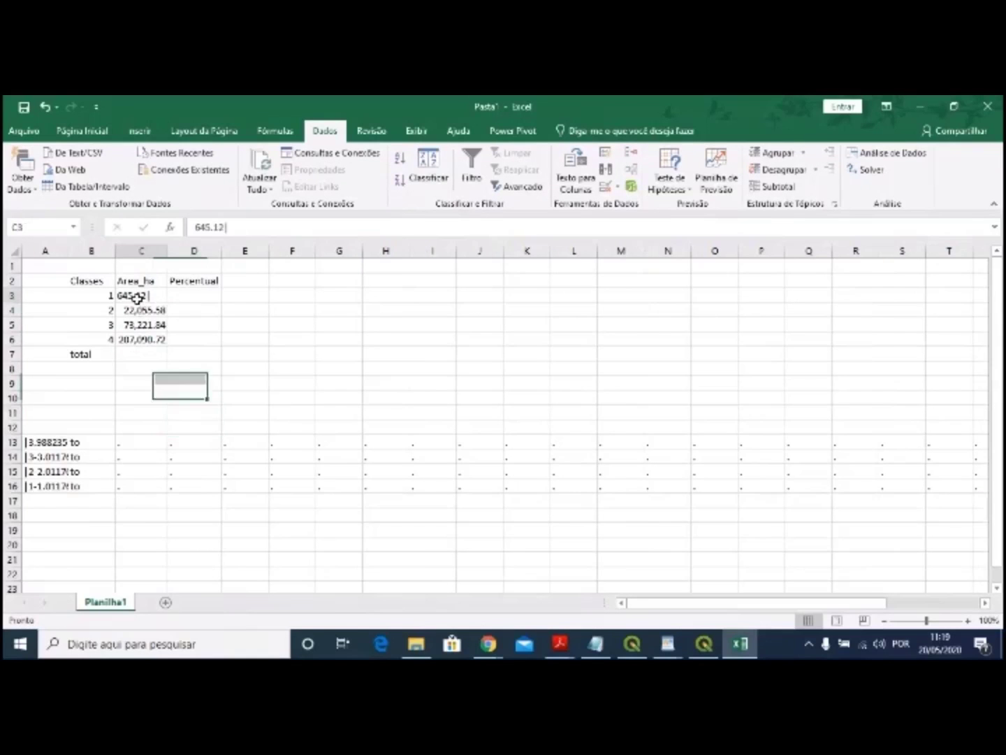
left_click(259, 225)
key("BackSpace")
left_click(229, 368)
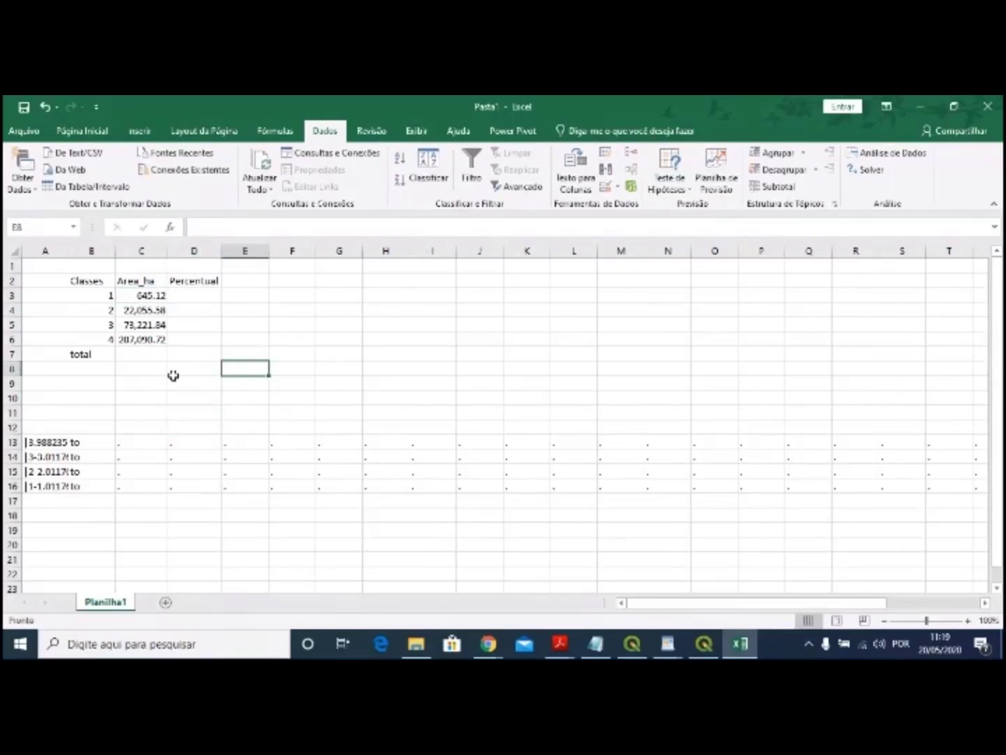
- Check how the area values in cells C4 and C6 are stored compared with their display in the sheet
left_click(125, 313)
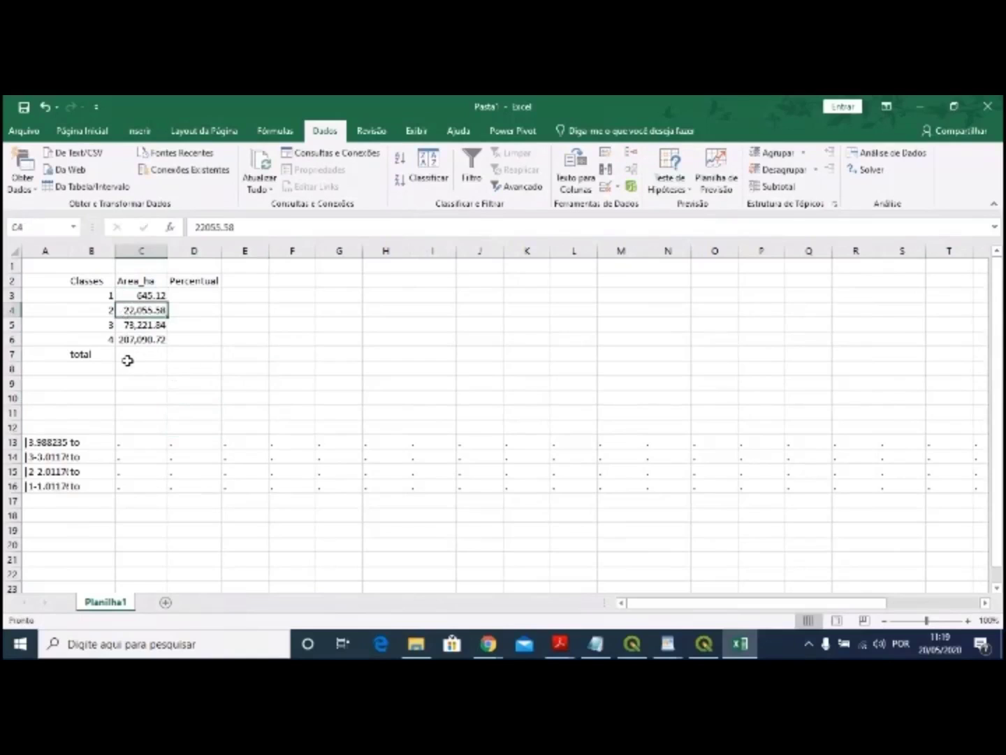
left_click(137, 343)
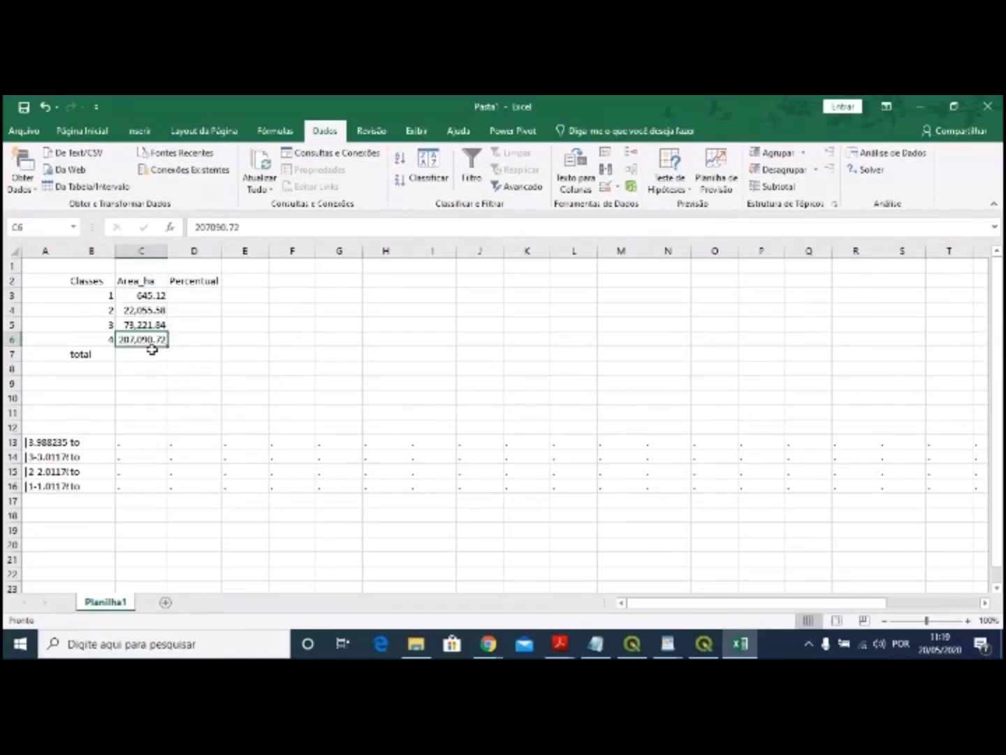
left_click(135, 311)
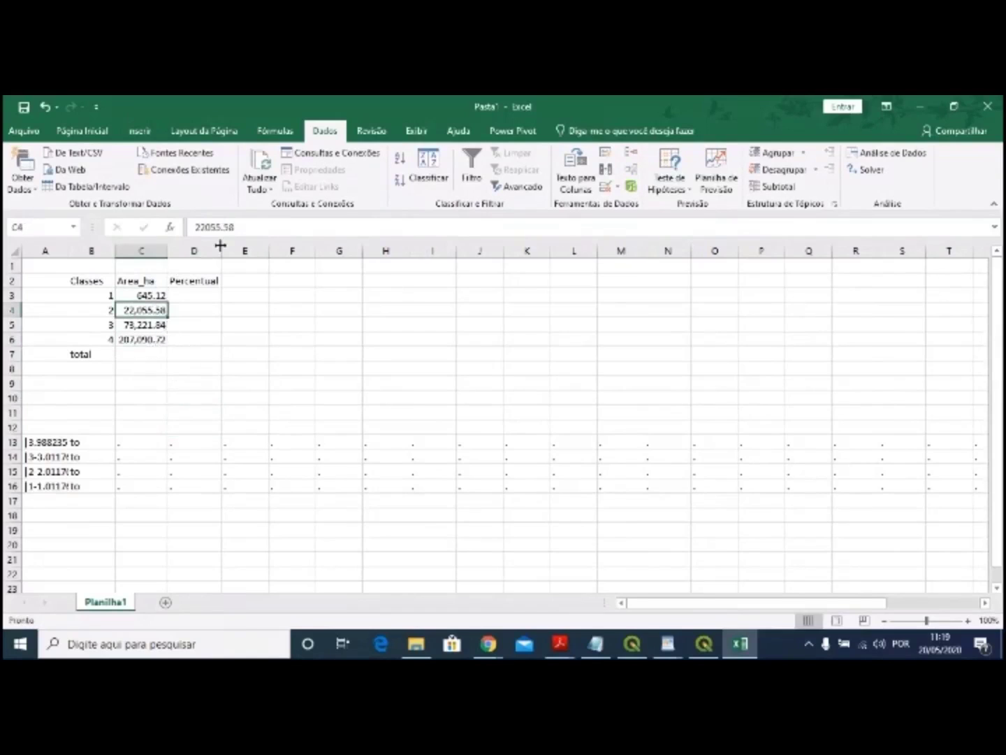
left_click_drag(196, 225, 230, 228)
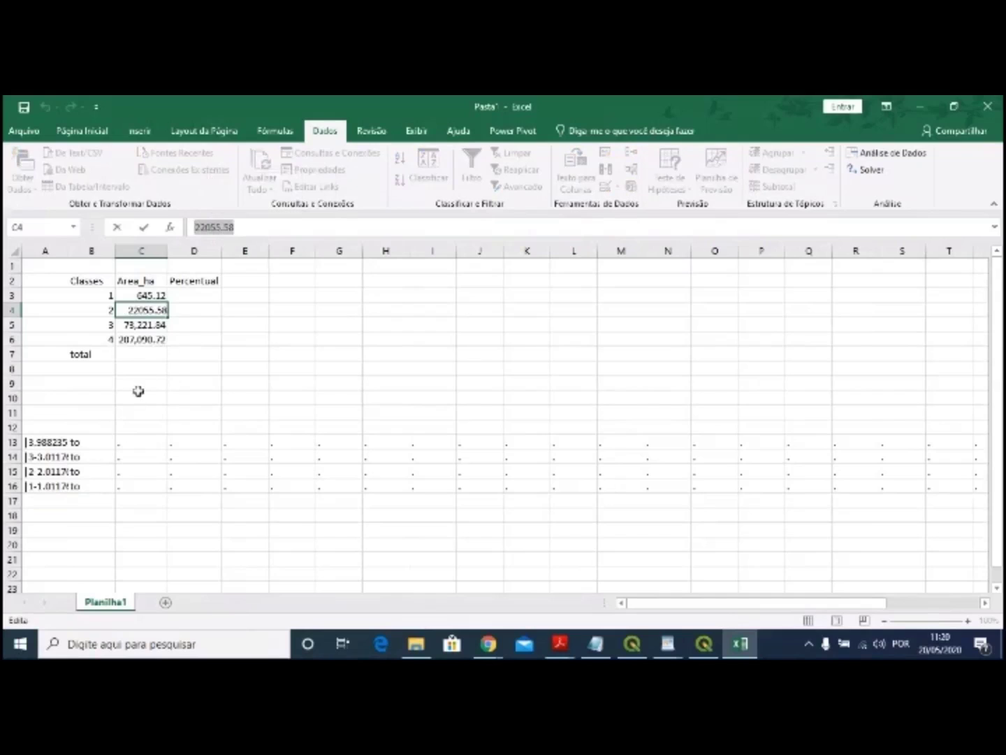
left_click(140, 368)
left_click(134, 311)
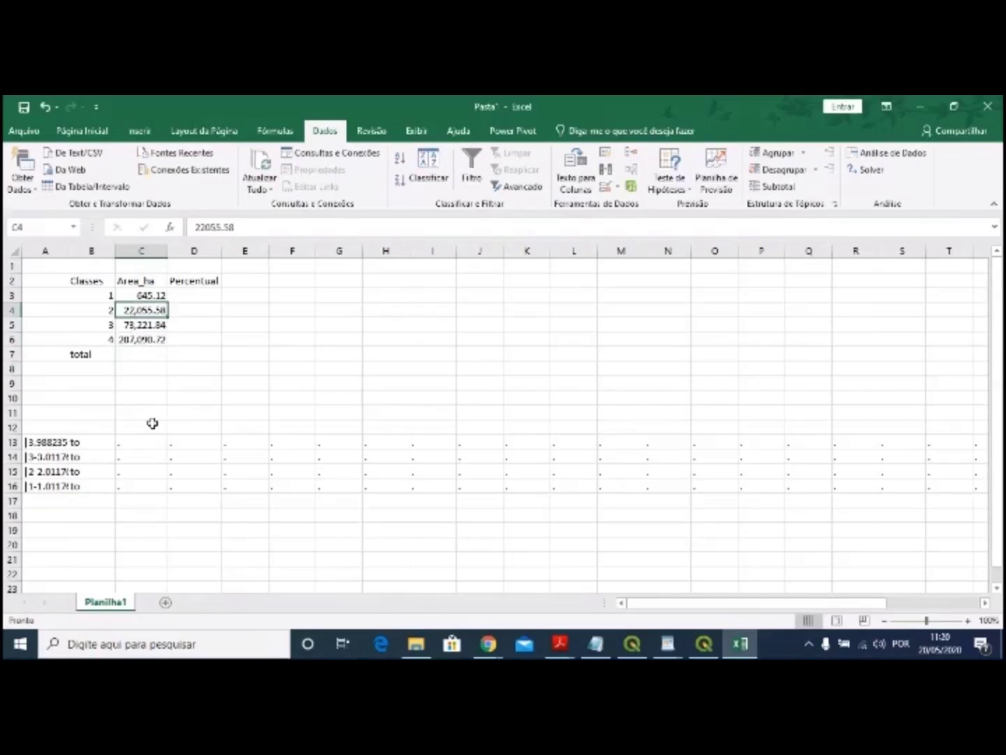
left_click(211, 393)
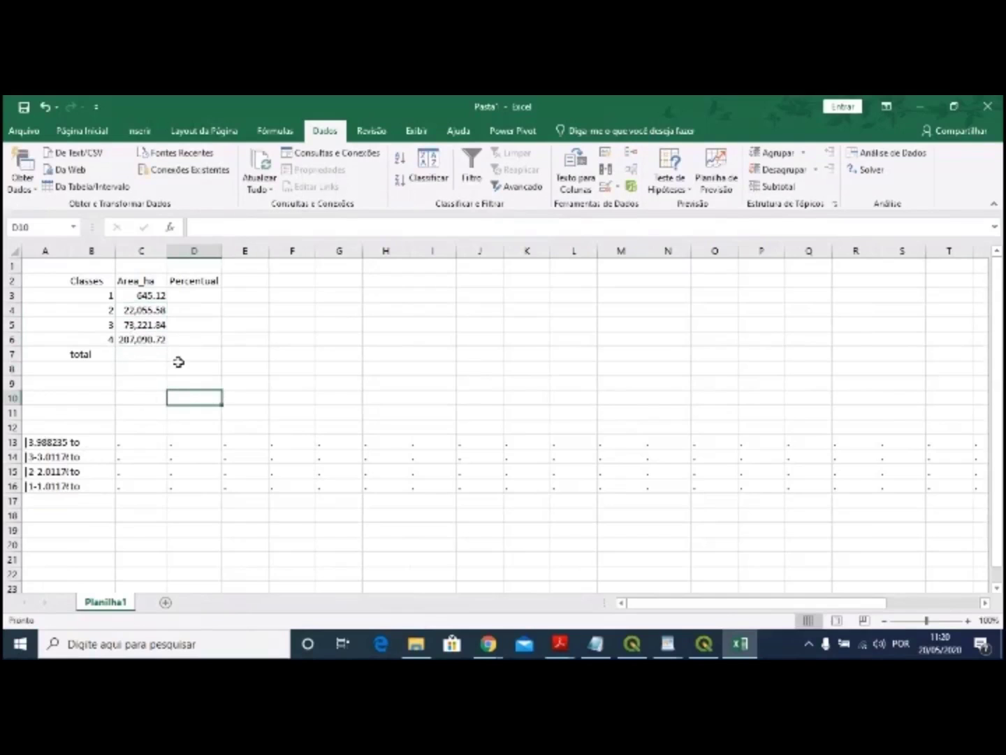
- Calculate the total area in cell C7 with the SOMA function over C3:C6
left_click(138, 349)
type("=soma")
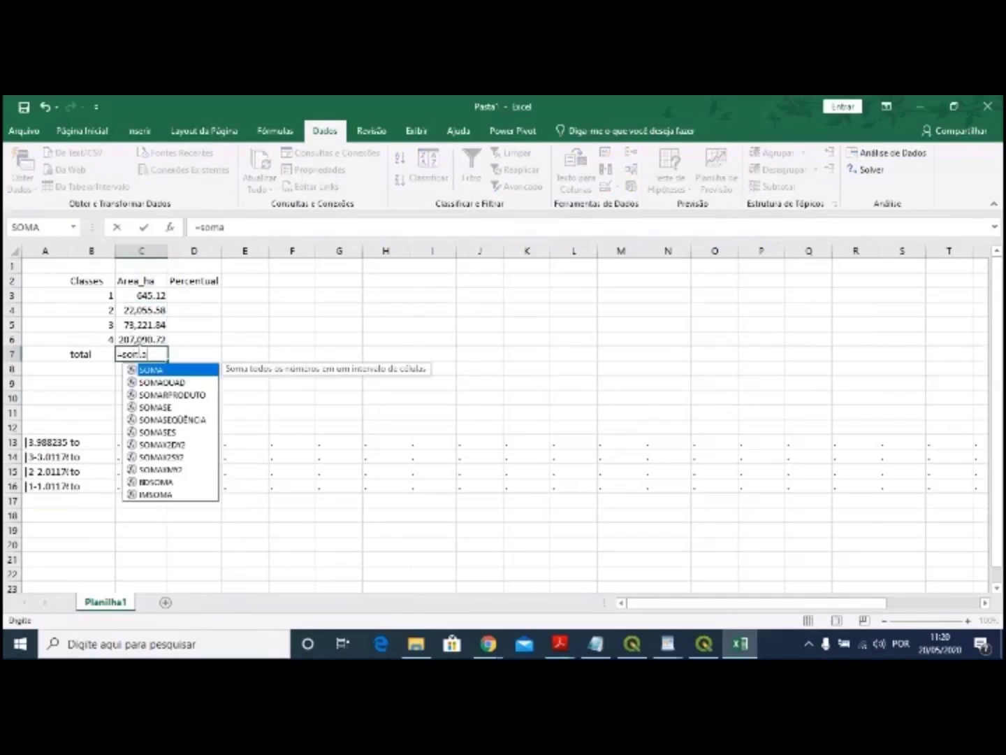
double_click(155, 371)
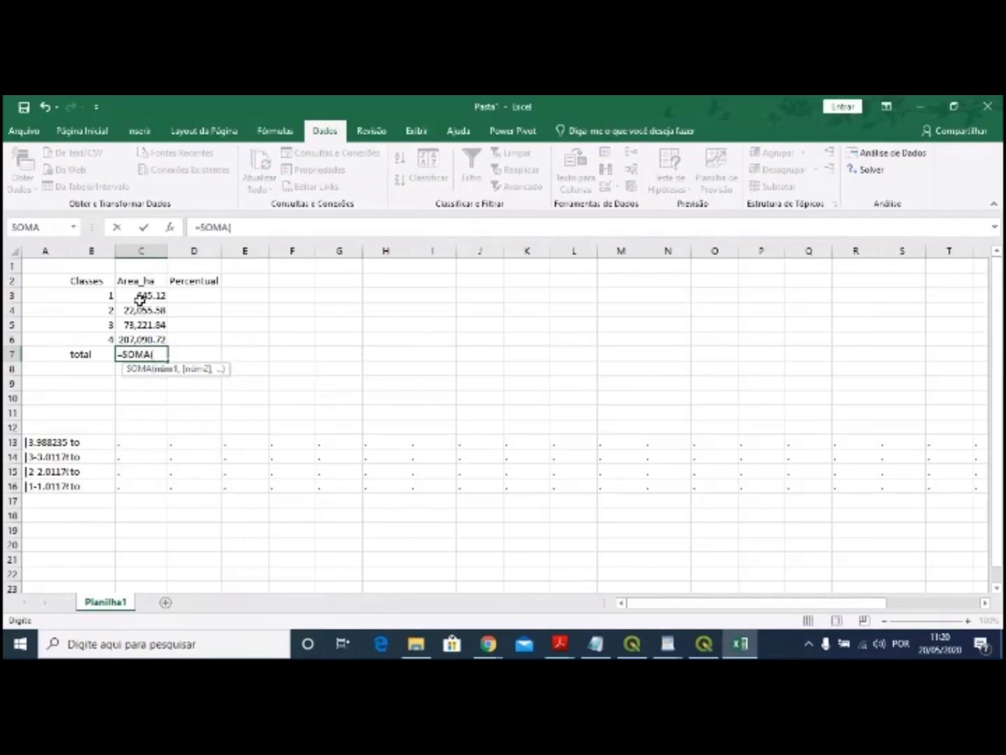
left_click_drag(142, 295, 141, 334)
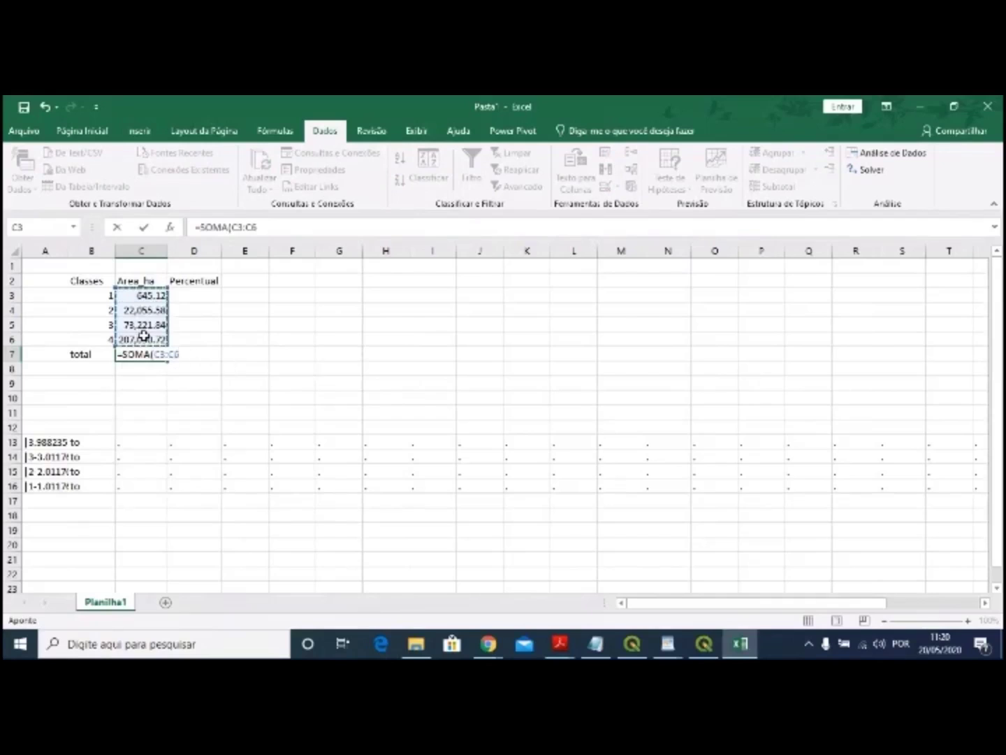
key("Return")
left_click(142, 355)
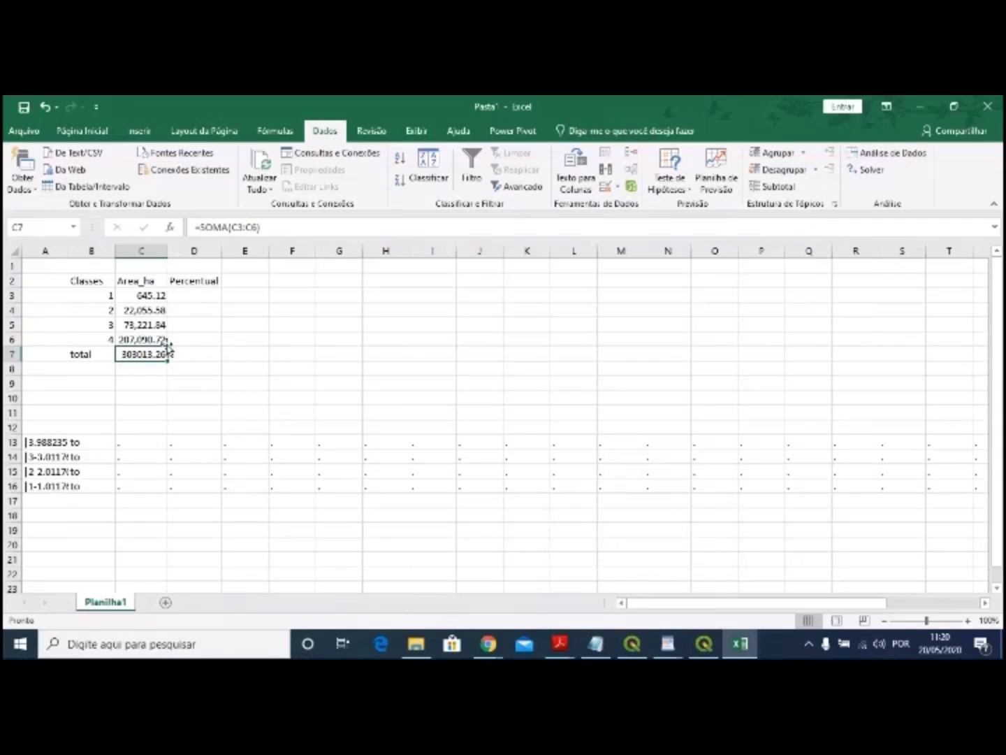
- Calculate the percentage for class 1 in cell D3 with the formula =(C3/$C$7)*100
left_click(186, 296)
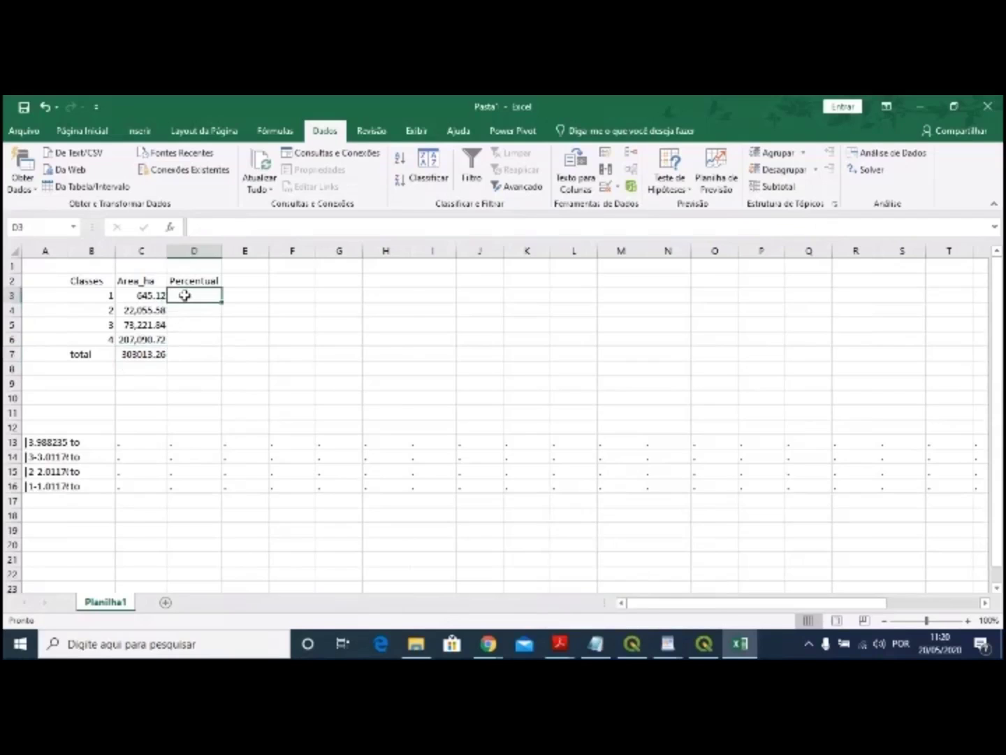
type("=")
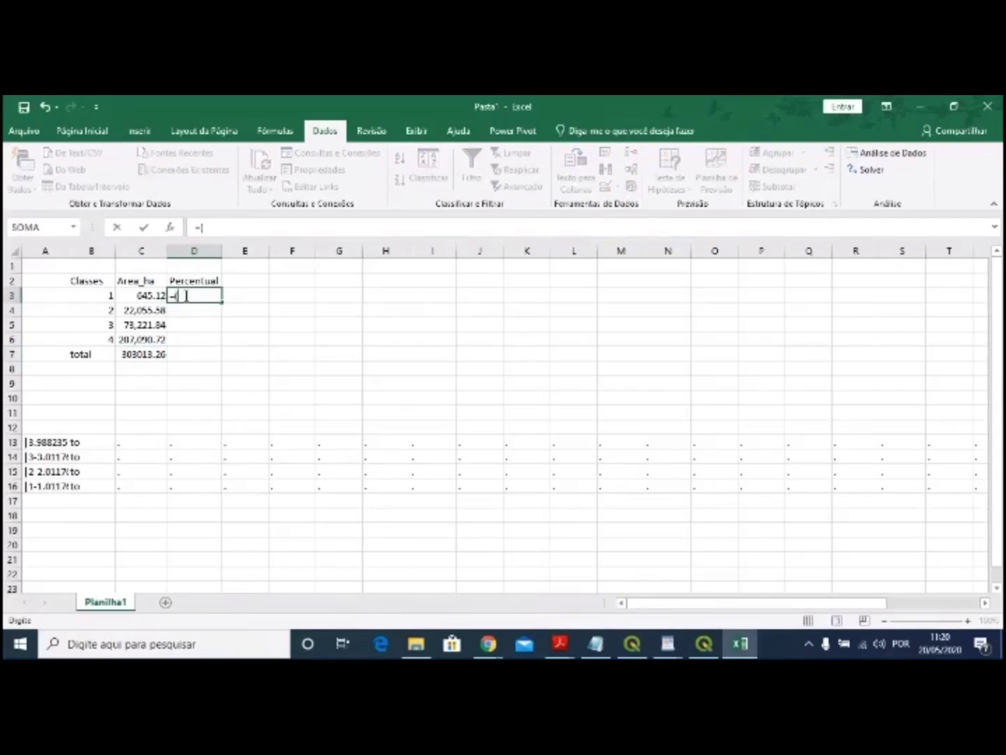
type("(")
left_click(138, 299)
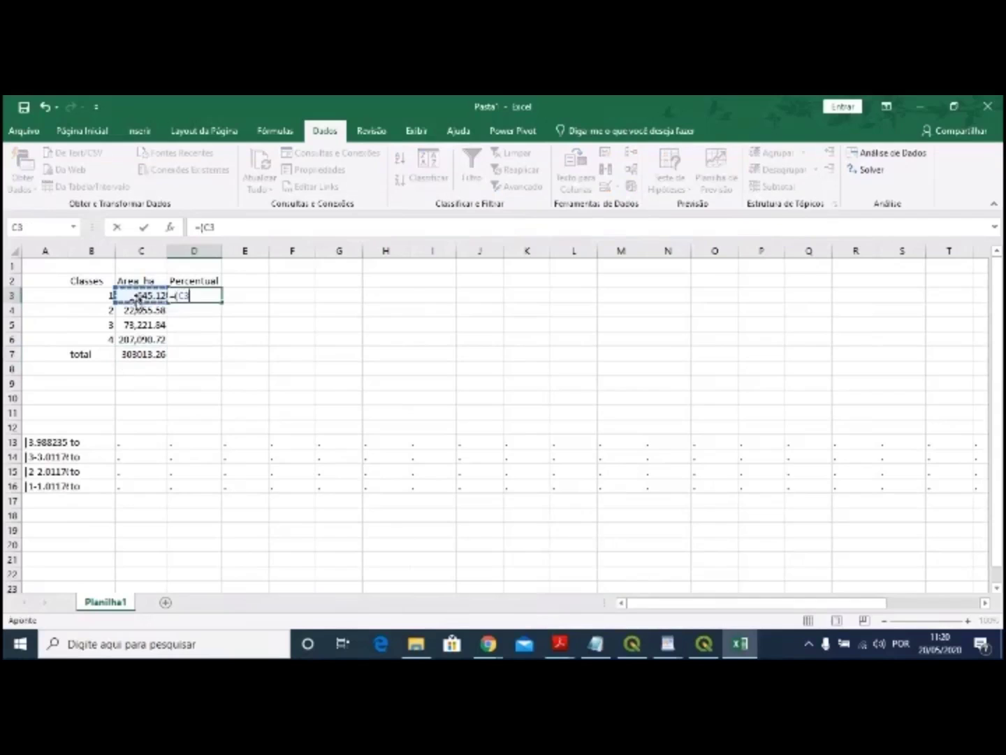
type("/")
left_click(129, 354)
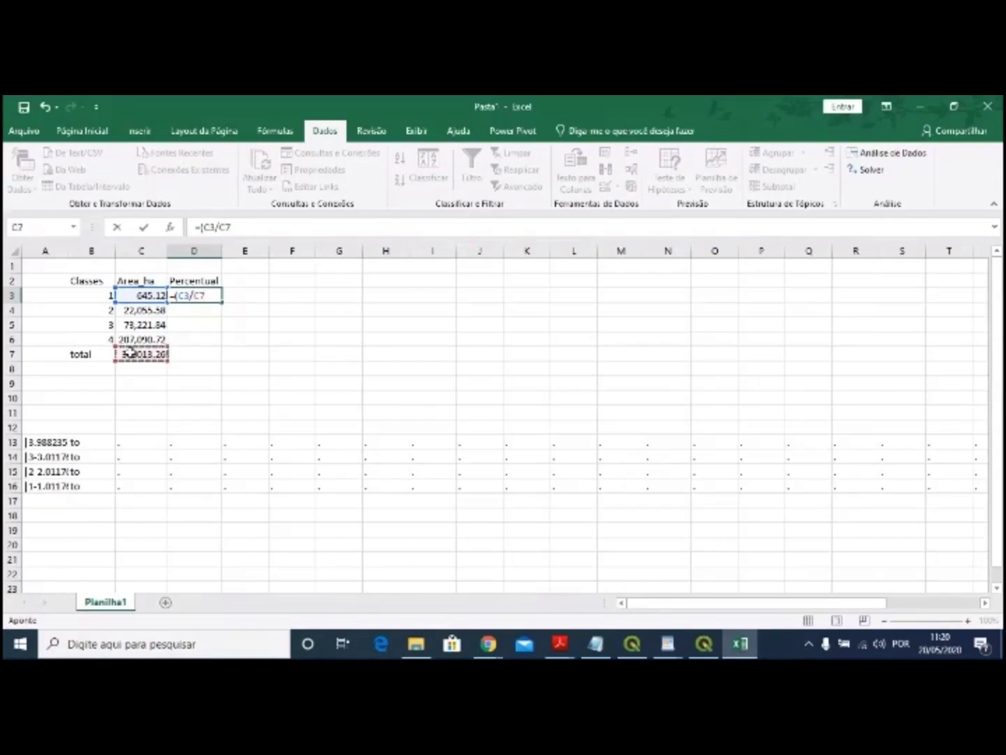
key("F4")
type(")")
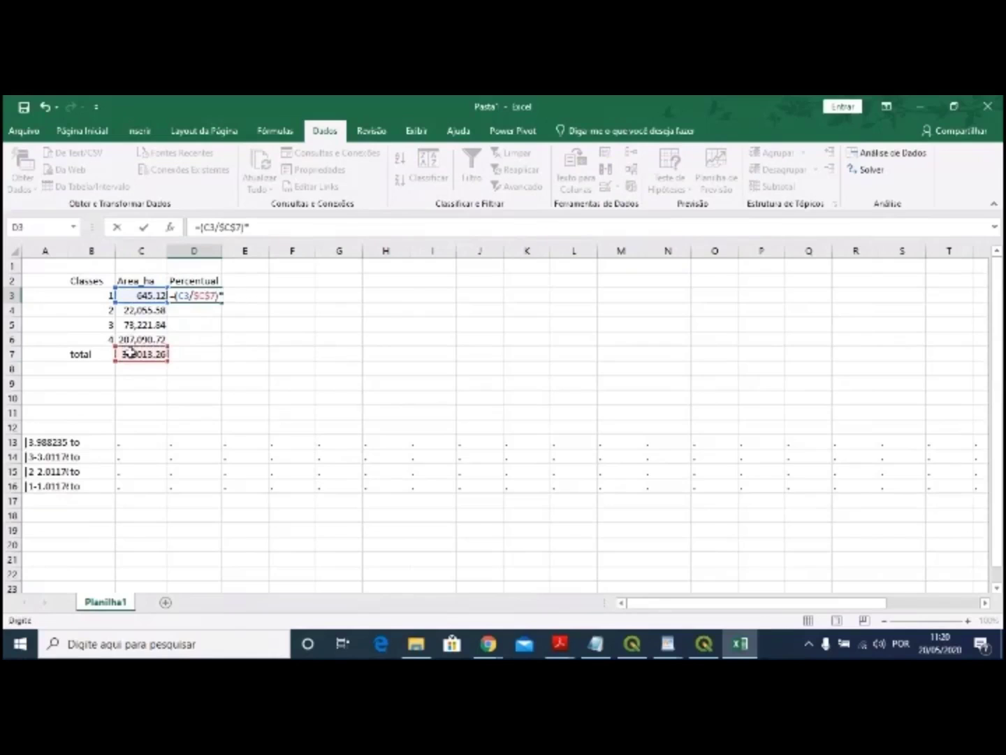
type("*100")
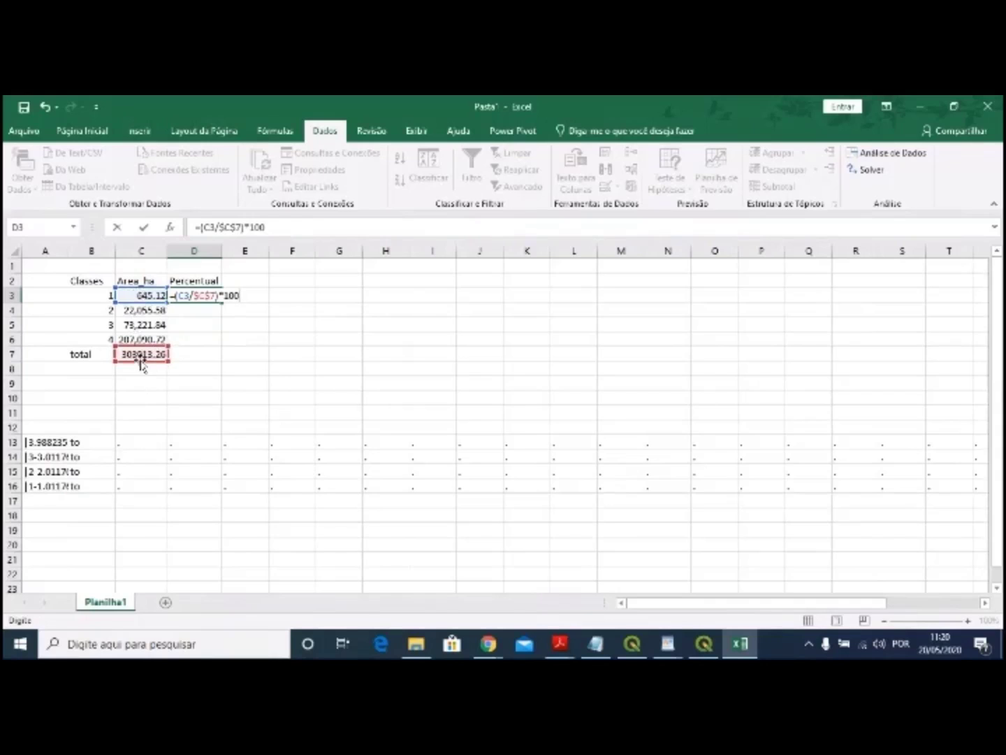
key("Return")
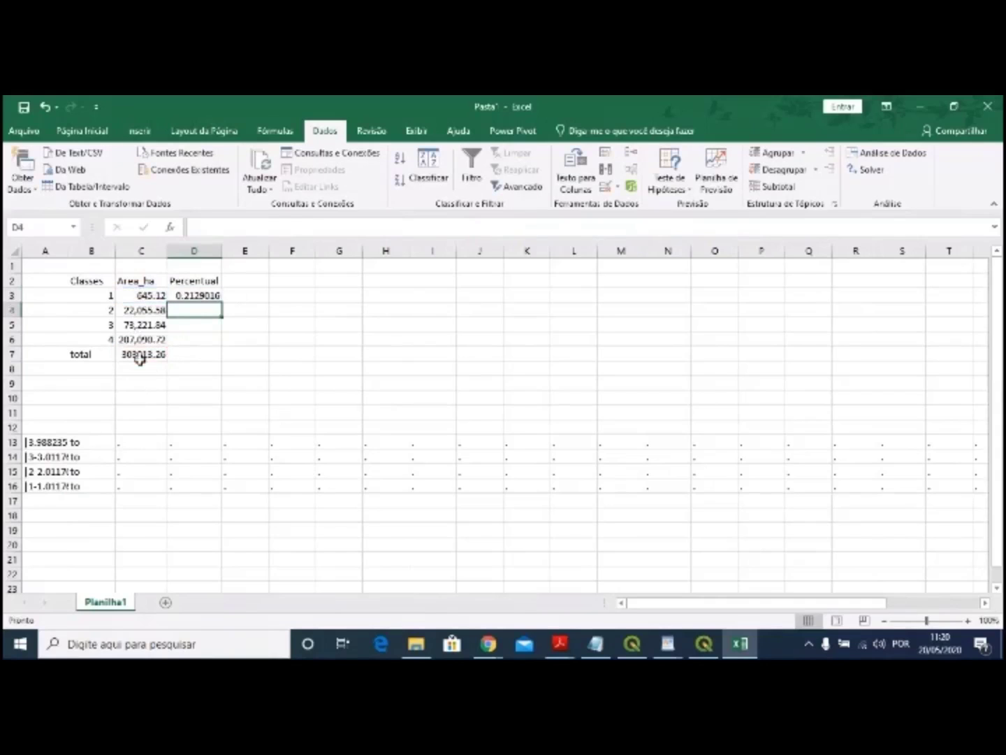
- Fill the percentage formula from D3 down to D7 and reduce the values to two decimal places
left_click(194, 297)
left_click_drag(222, 303, 223, 361)
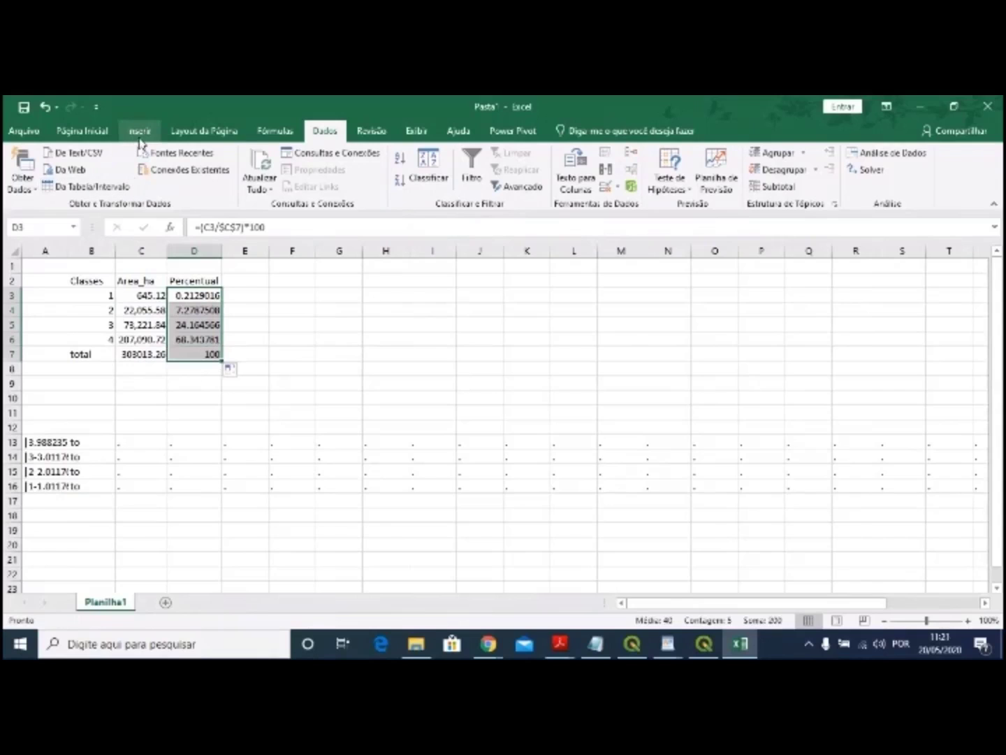
scroll(92, 142, "up", 4)
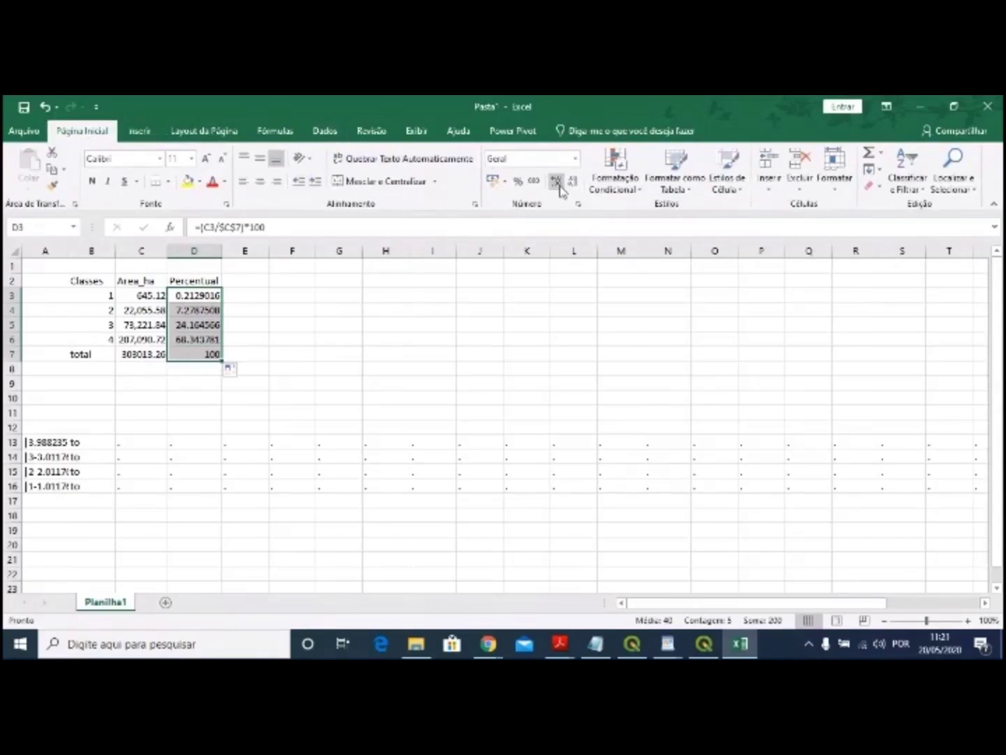
left_click(571, 185)
left_click(571, 185)
left_click(571, 185)
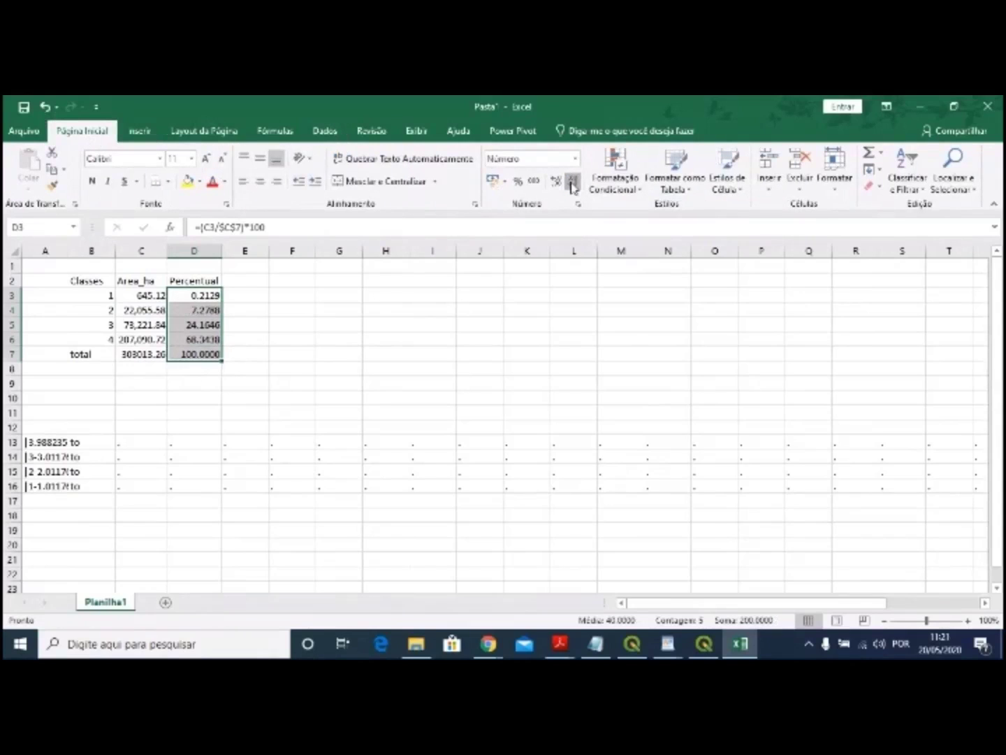
left_click(571, 185)
left_click(572, 185)
left_click(448, 382)
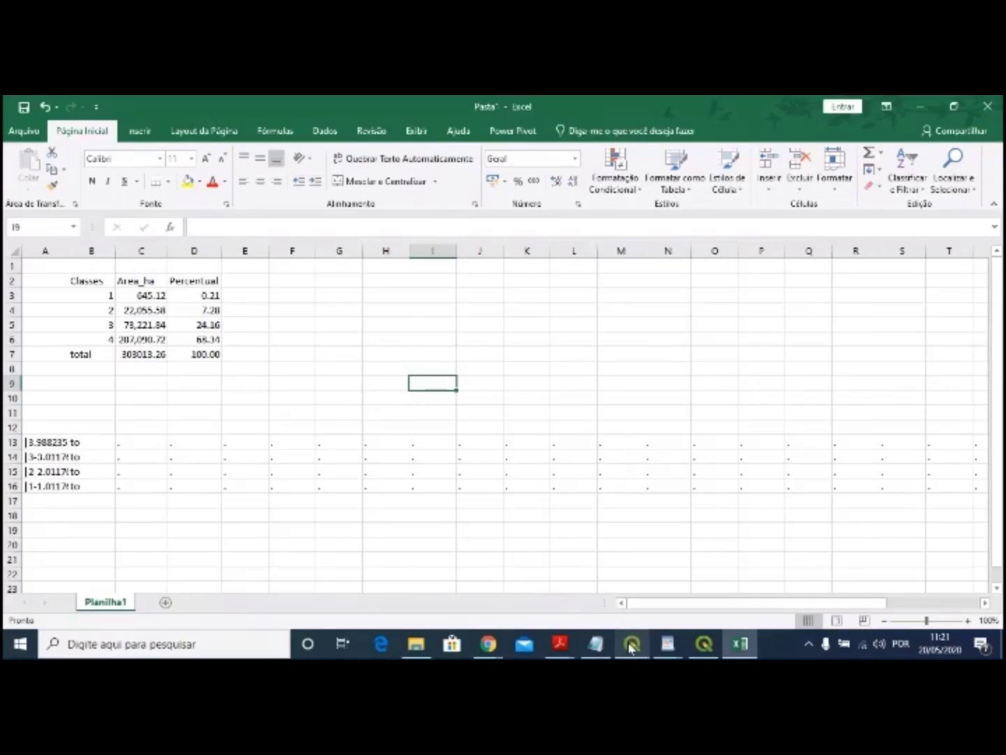
- Compare the class order in the sheet with the class_alt map in QGIS and the relatorio report in WordPad
mouse_move(631, 647)
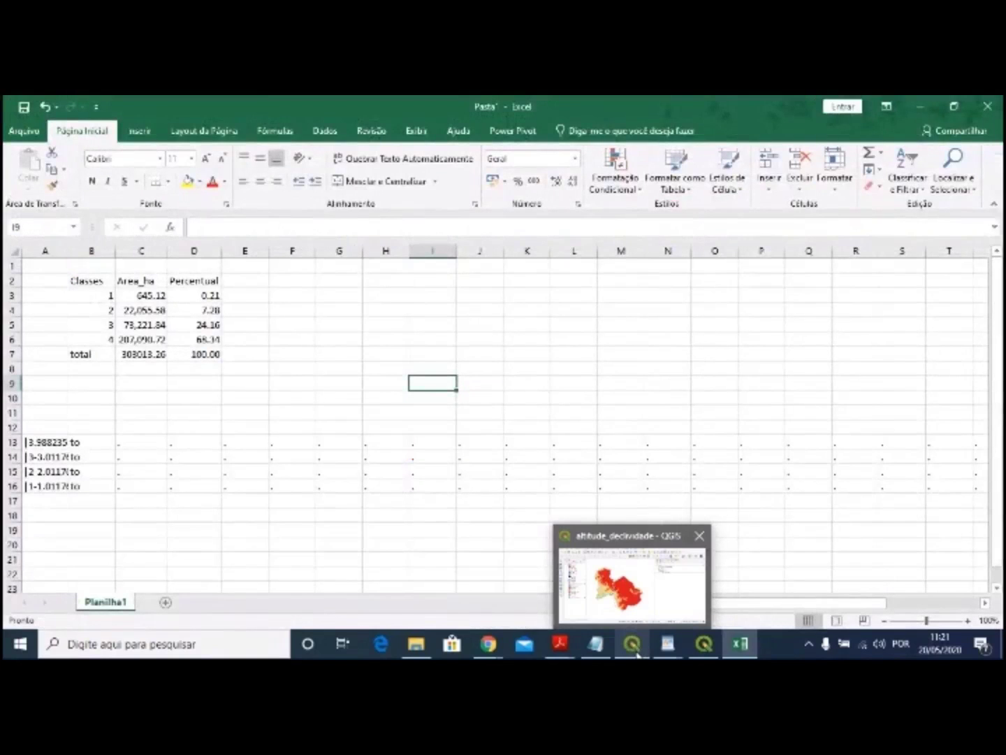
left_click(632, 645)
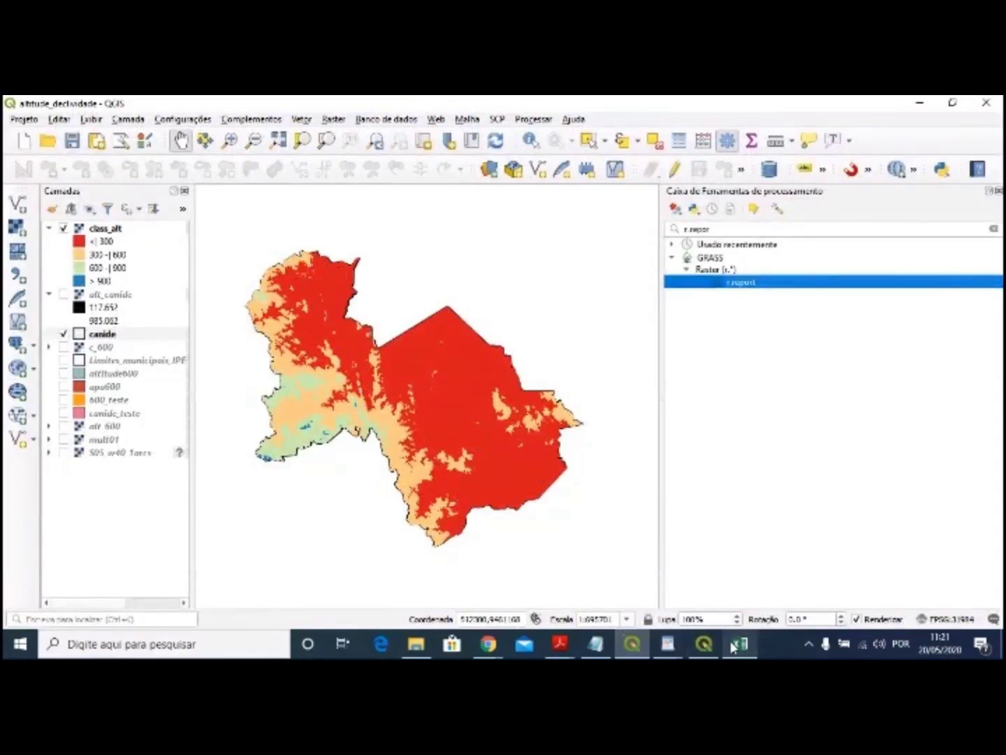
mouse_move(740, 644)
left_click(721, 569)
left_click(184, 297)
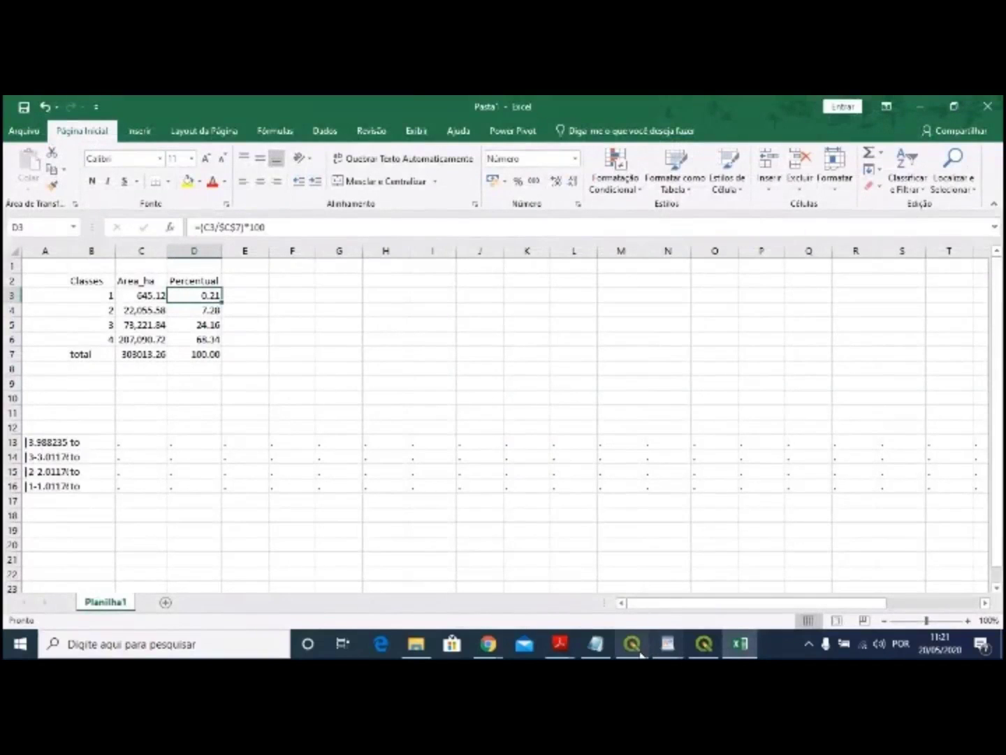
mouse_move(635, 655)
mouse_move(666, 641)
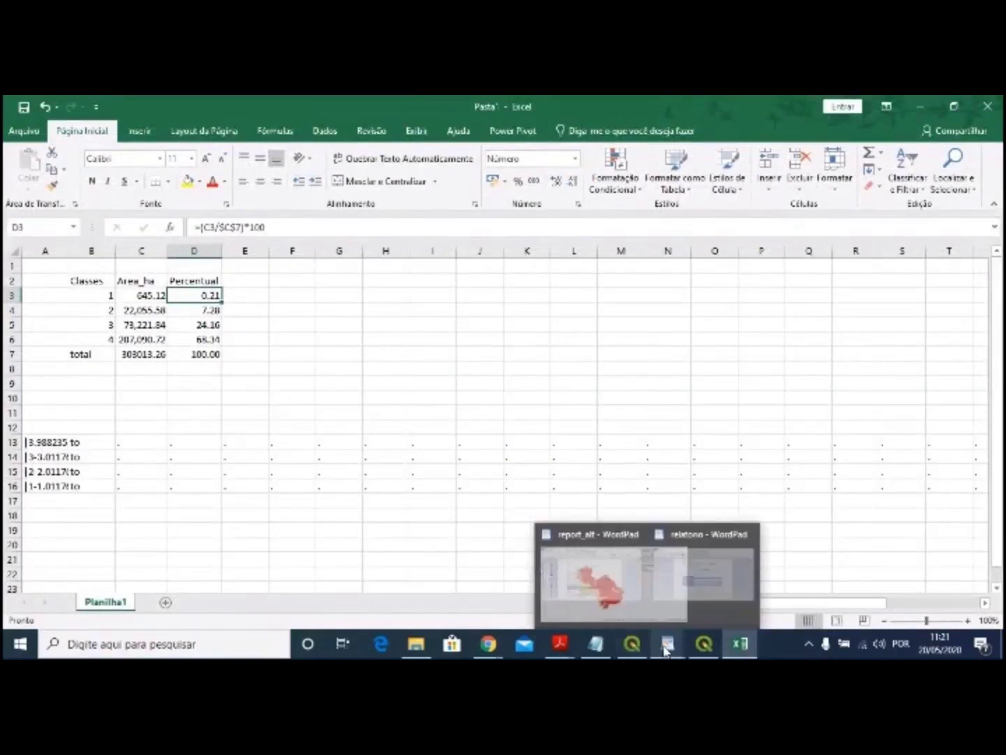
left_click(703, 601)
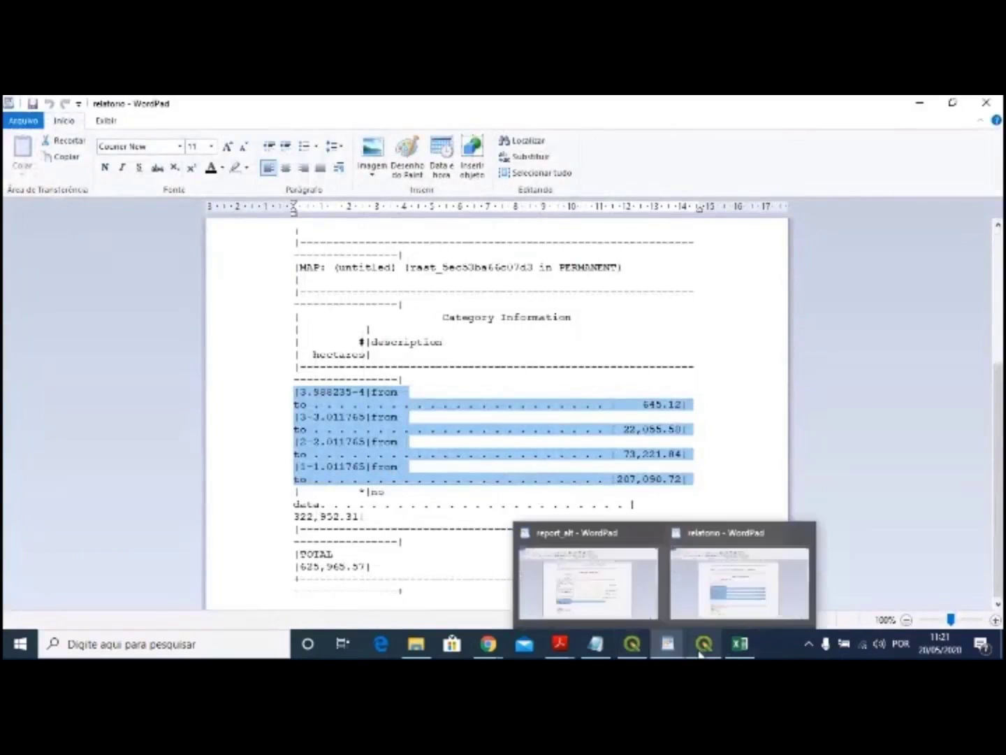
mouse_move(741, 644)
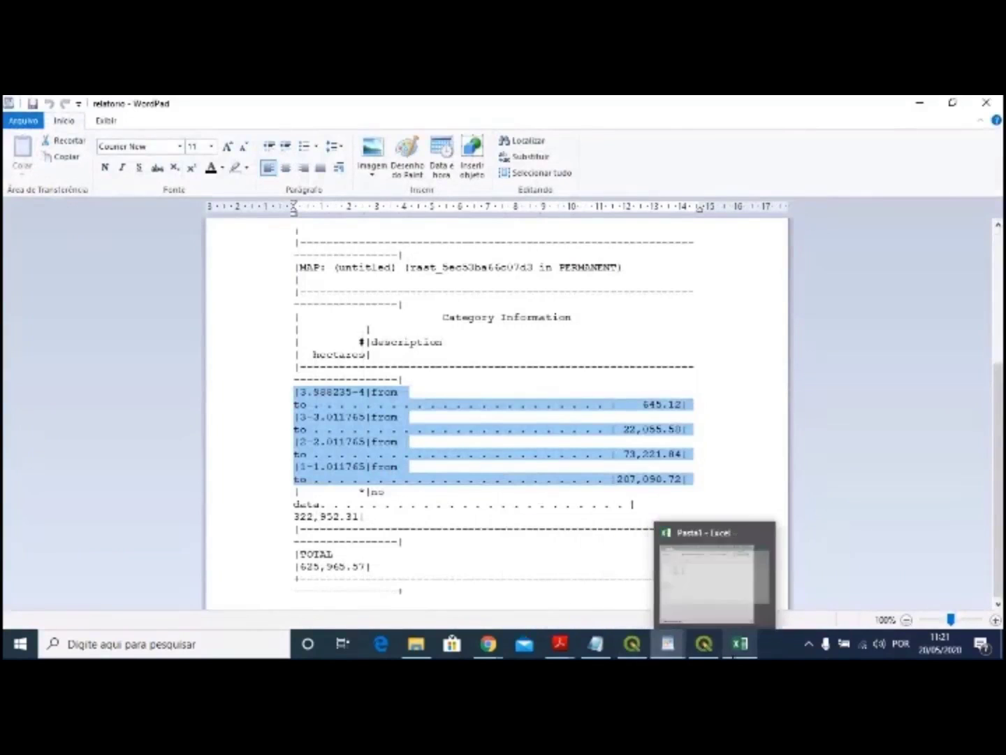
left_click(739, 605)
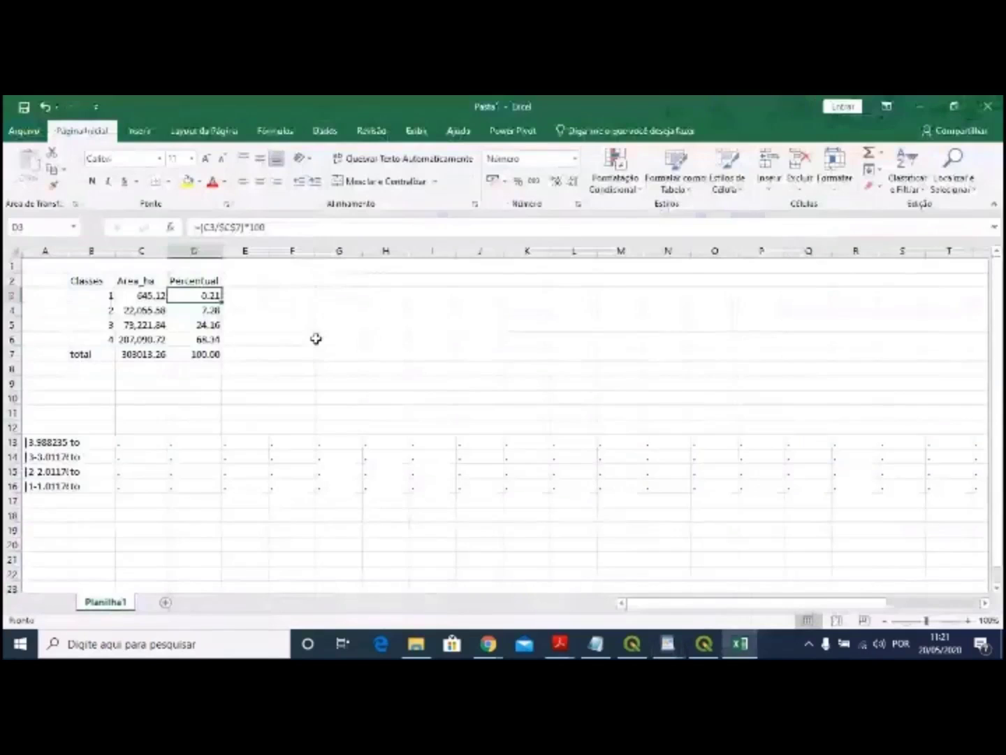
- Try sorting the areas in C3:C6 from largest to smallest with the selection expanded, and undo the sort
left_click(133, 298)
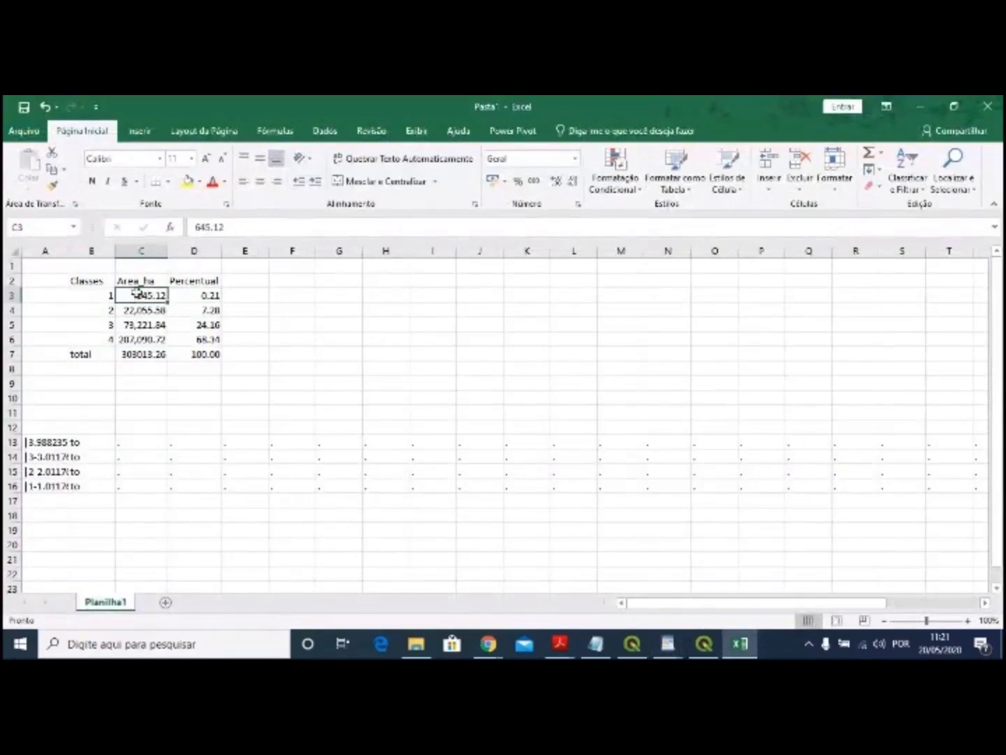
left_click_drag(137, 292, 138, 342)
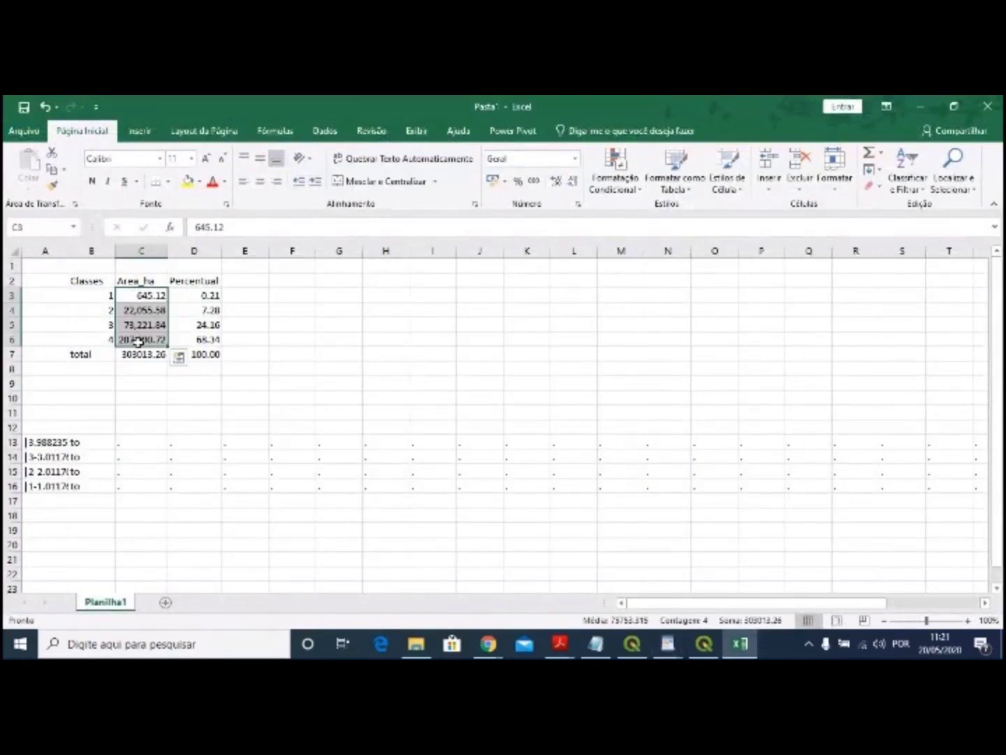
left_click(923, 192)
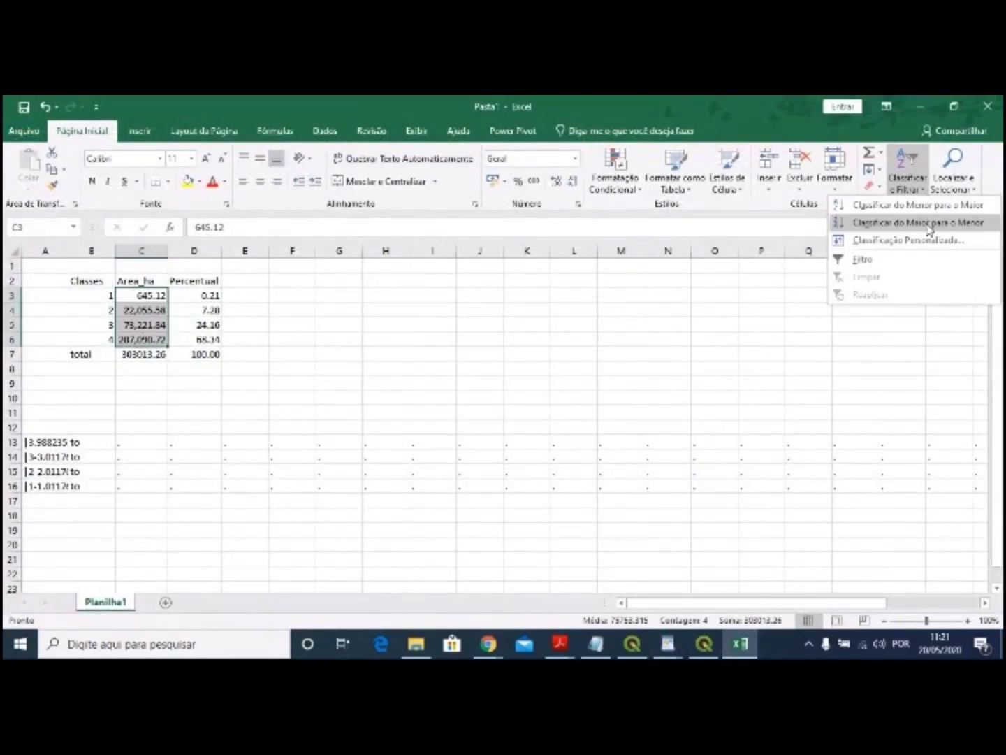
left_click(929, 224)
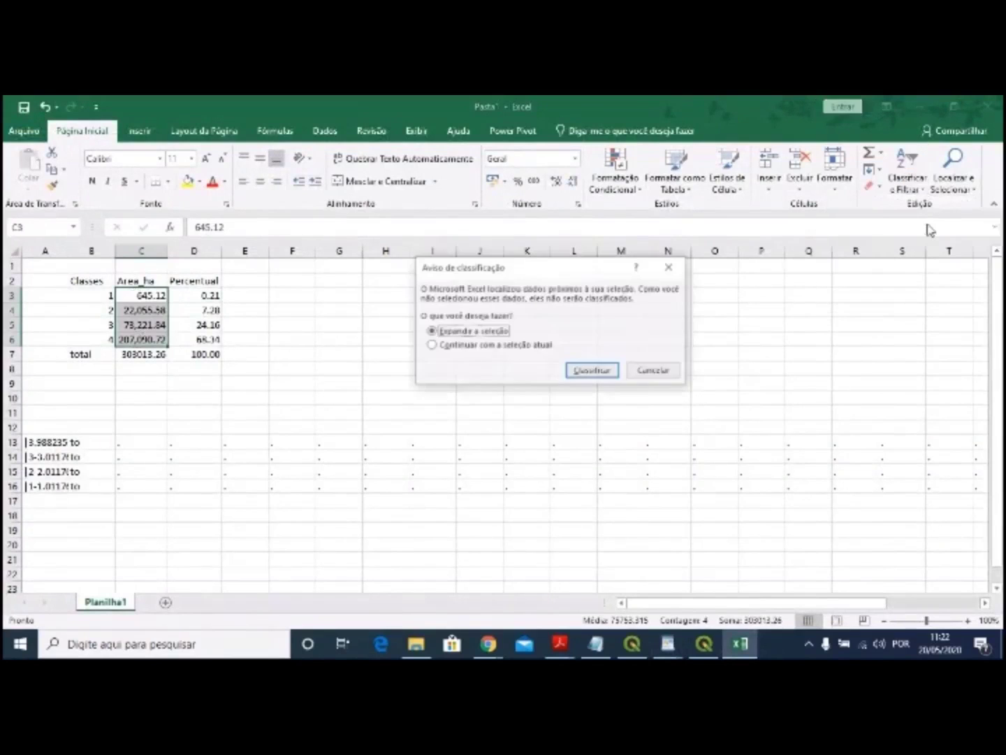
left_click(593, 371)
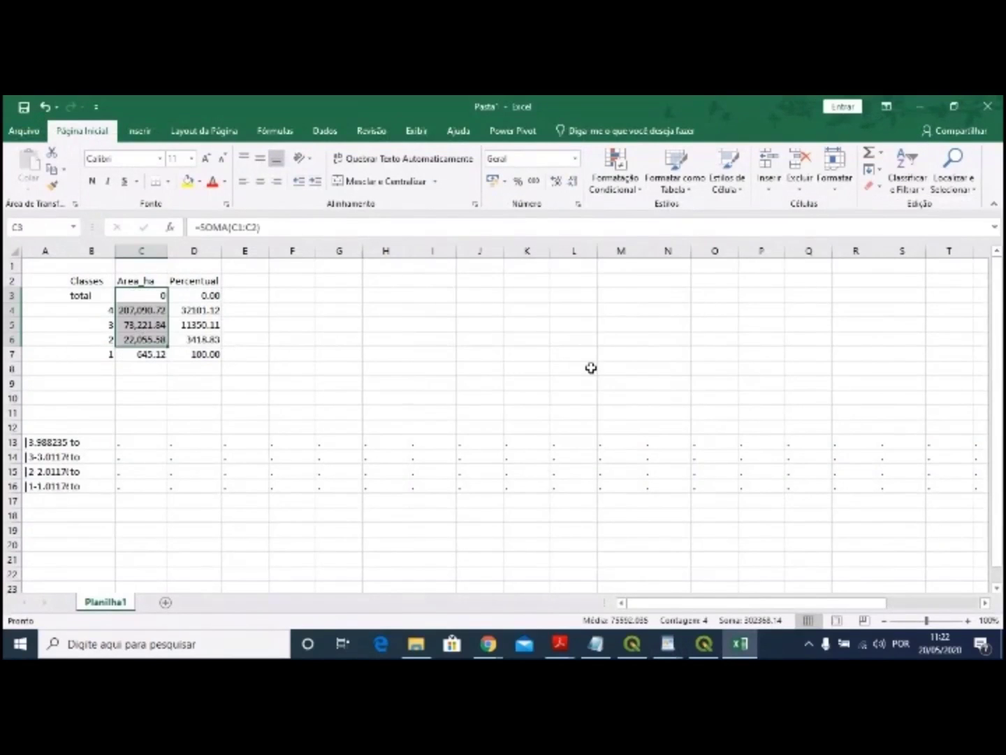
left_click(81, 300)
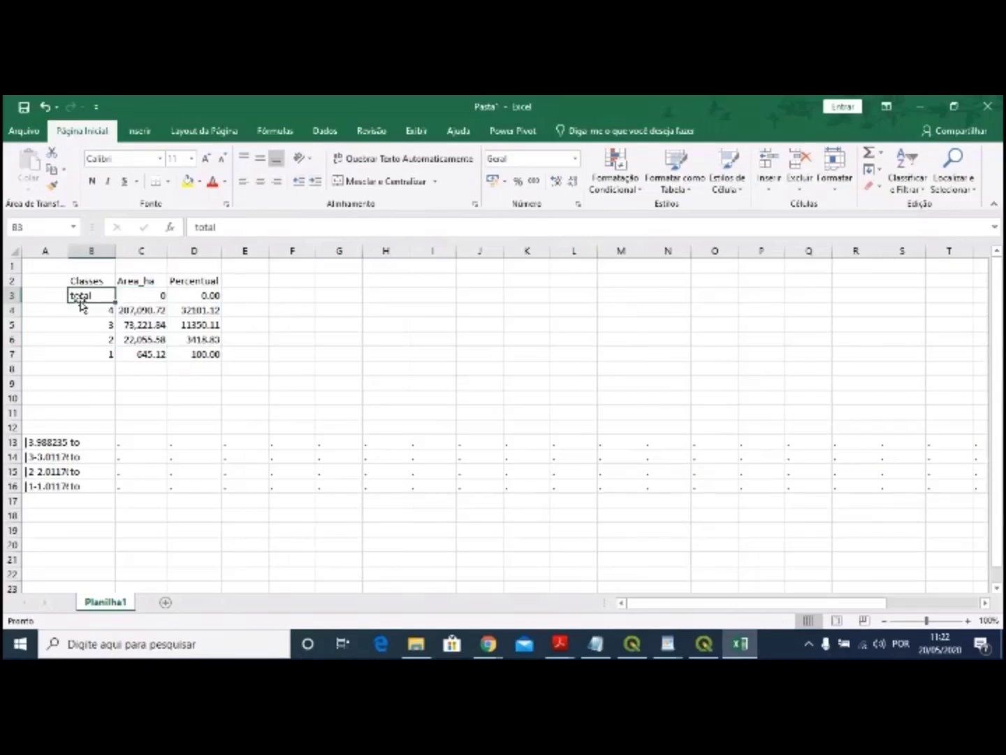
key("ctrl+z")
left_click(339, 367)
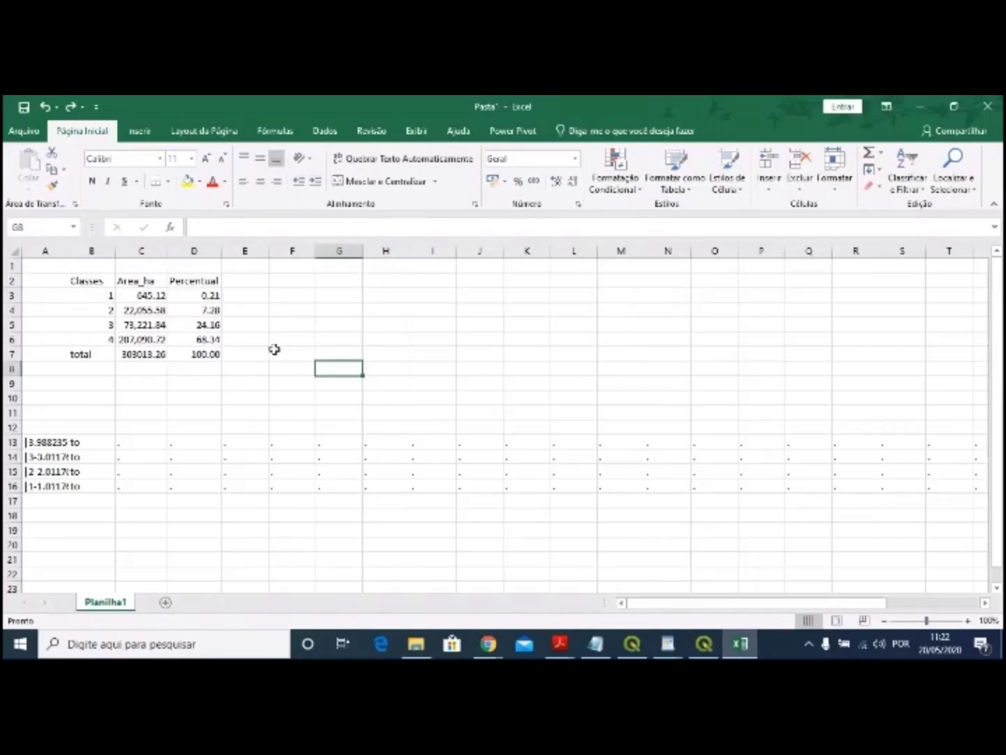
left_click_drag(92, 281, 202, 281)
key("ctrl+c")
left_click(293, 270)
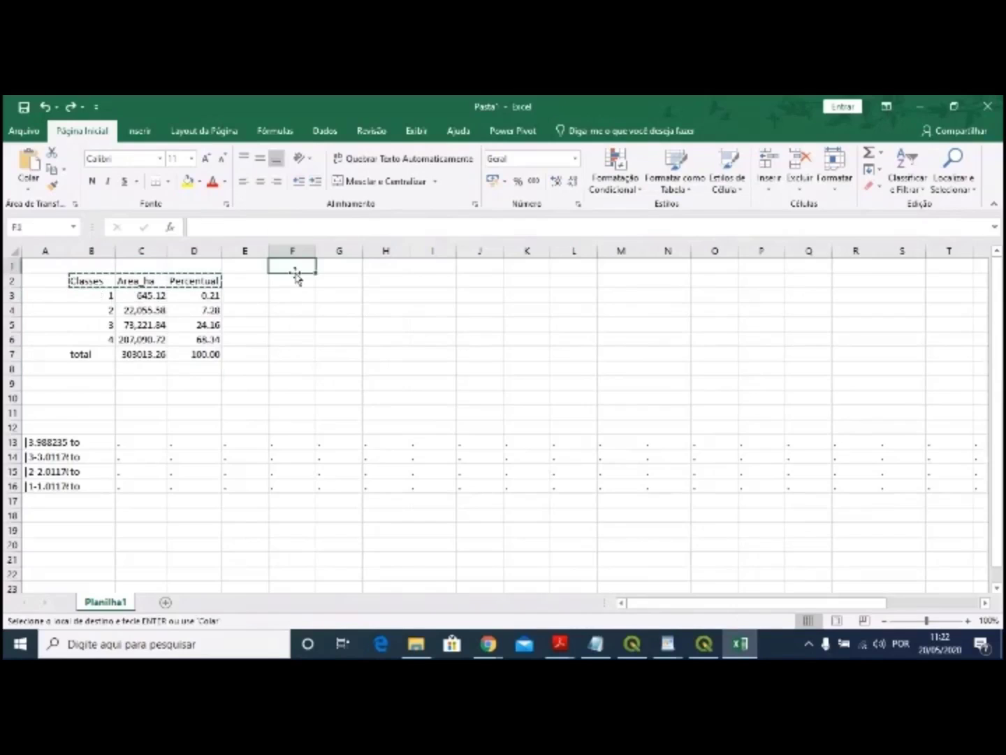
key("Escape")
left_click_drag(98, 295, 160, 358)
- Sort the area values in C3:C6 from largest to smallest, continuing with the current selection only
left_click(149, 297)
left_click_drag(149, 297, 148, 344)
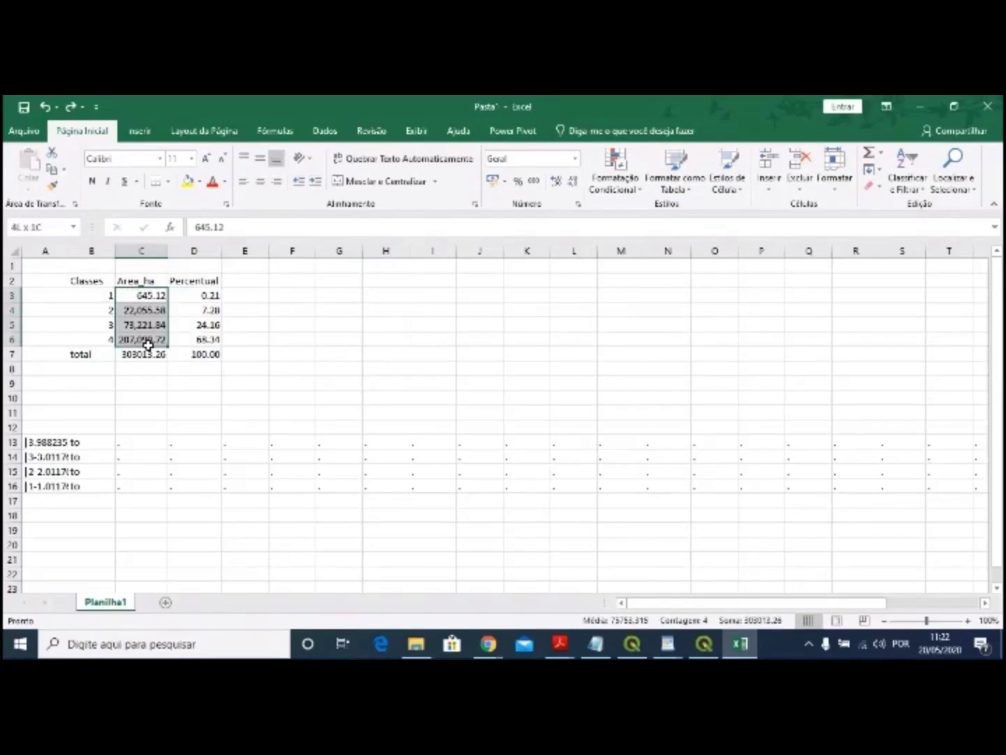
left_click(906, 175)
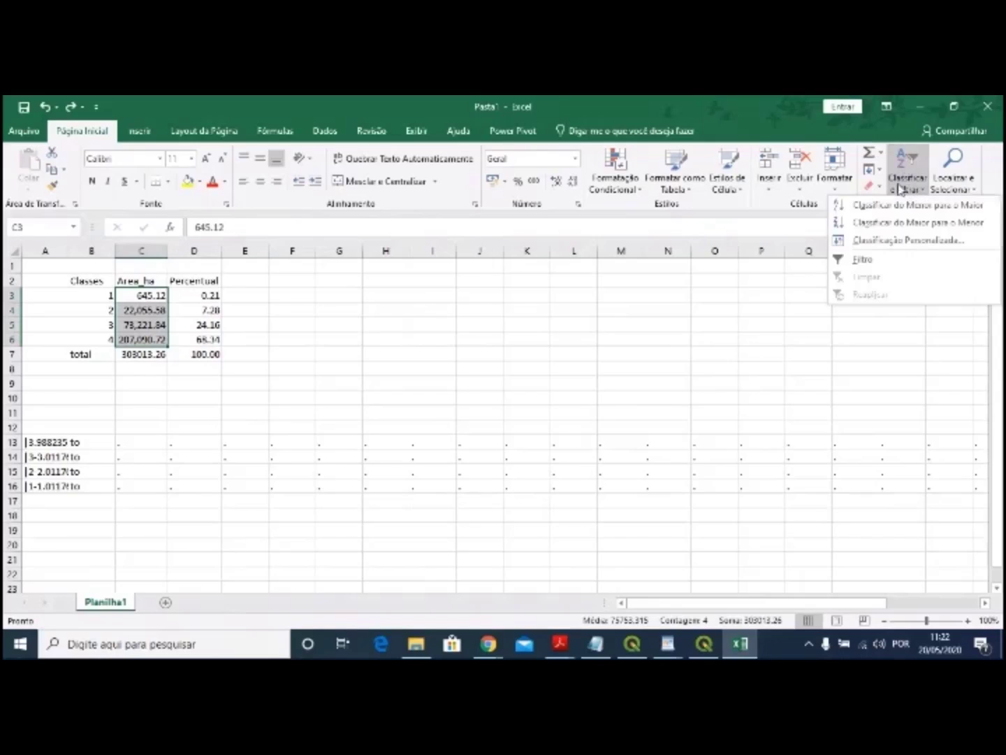
left_click(909, 205)
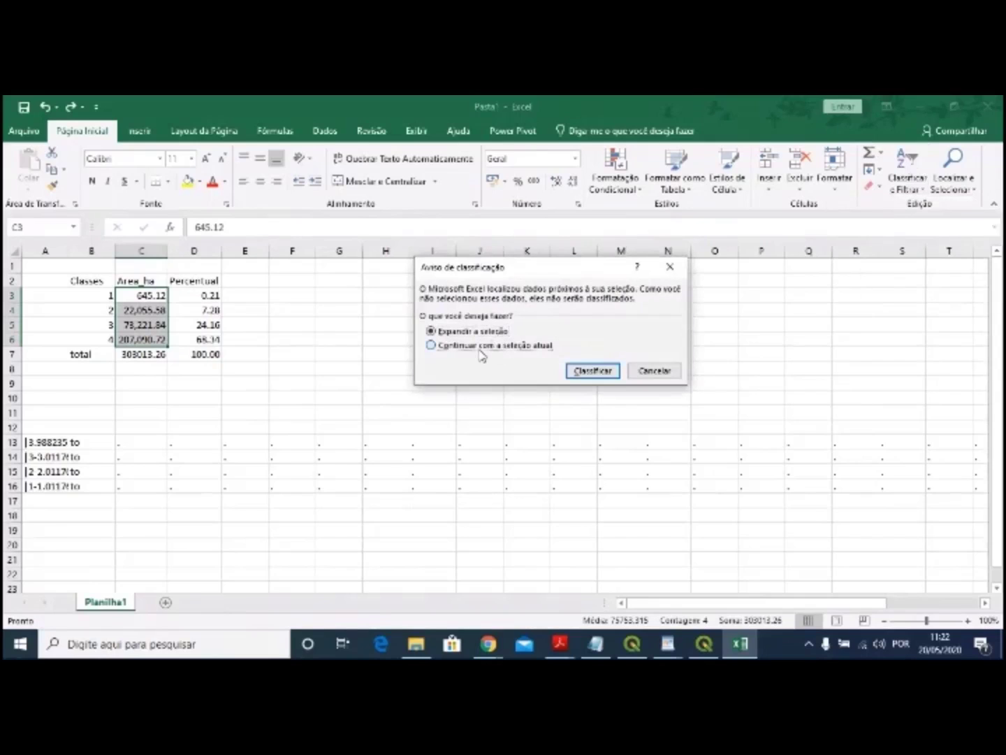
left_click(479, 348)
left_click(593, 371)
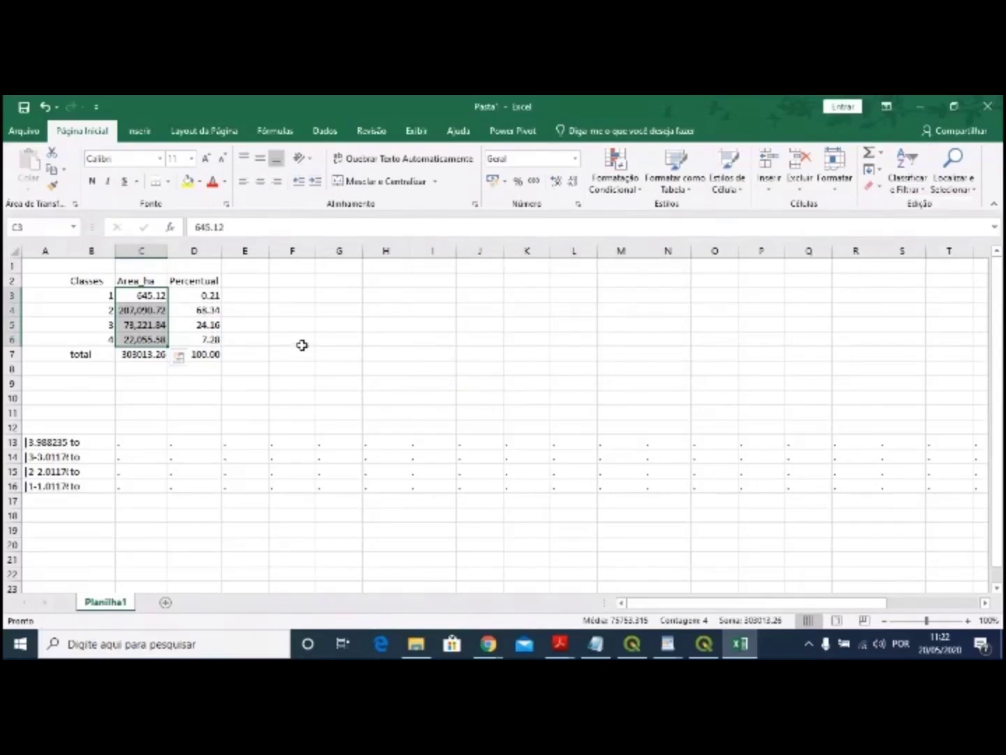
- Copy the headers Classes, Area_ha and Percentual from B2:D2 to a second table starting at F2
left_click_drag(69, 282, 198, 276)
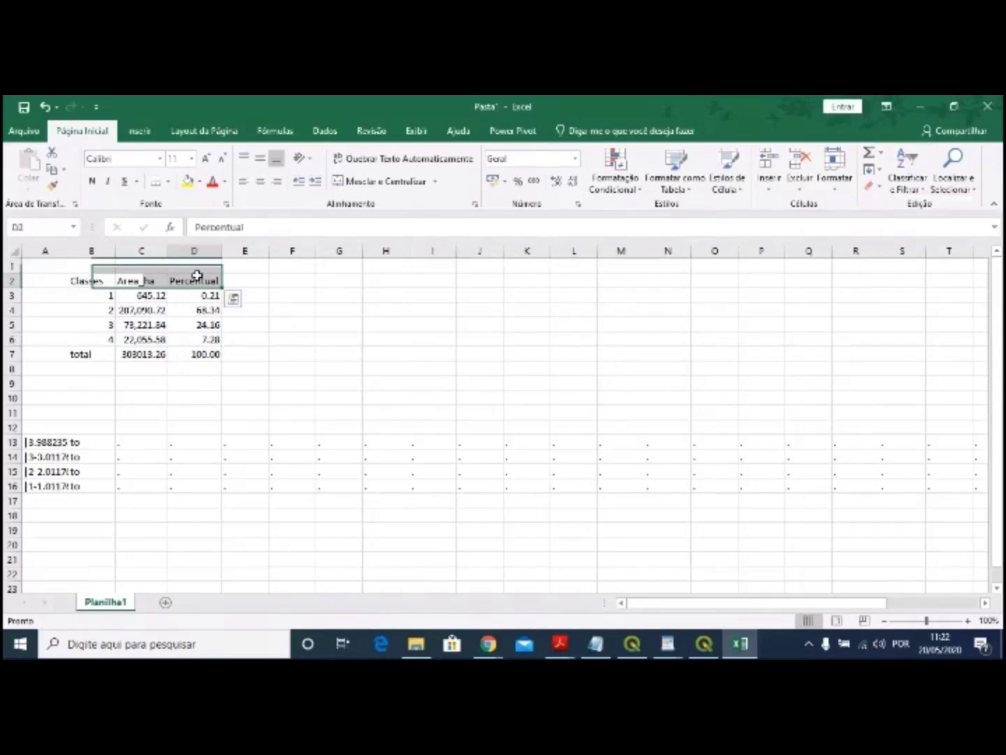
left_click_drag(112, 281, 209, 280)
key("ctrl+c")
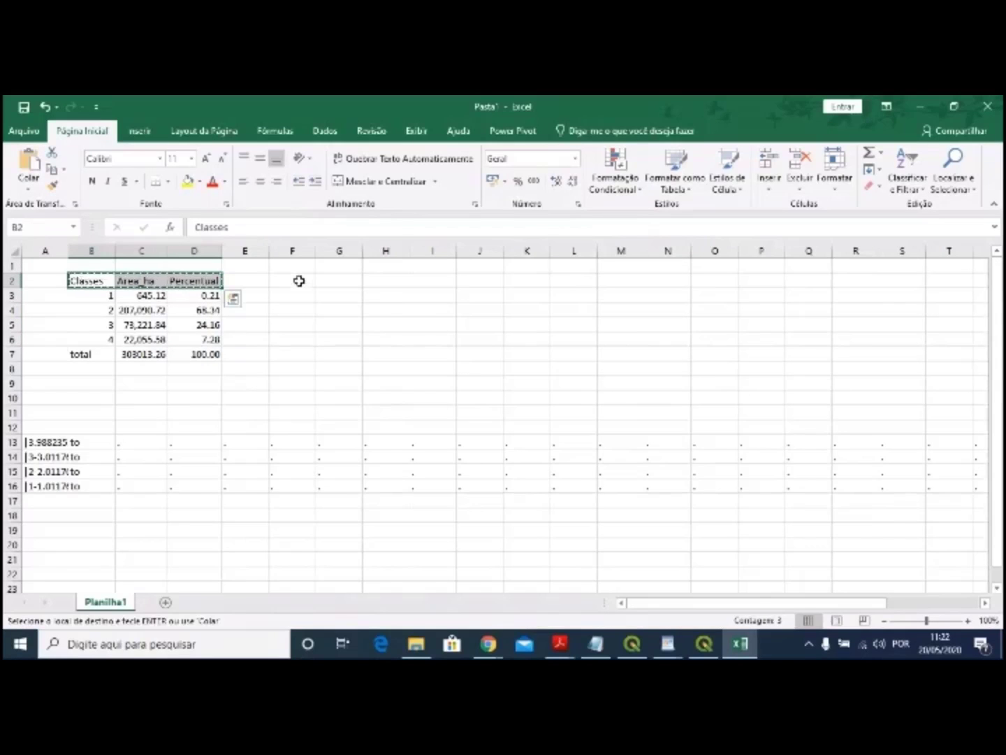
left_click(294, 280)
key("ctrl+v")
- Move the class numbers 1 to 4 from B3:B6 to F3:F6 in the second table
left_click(292, 299)
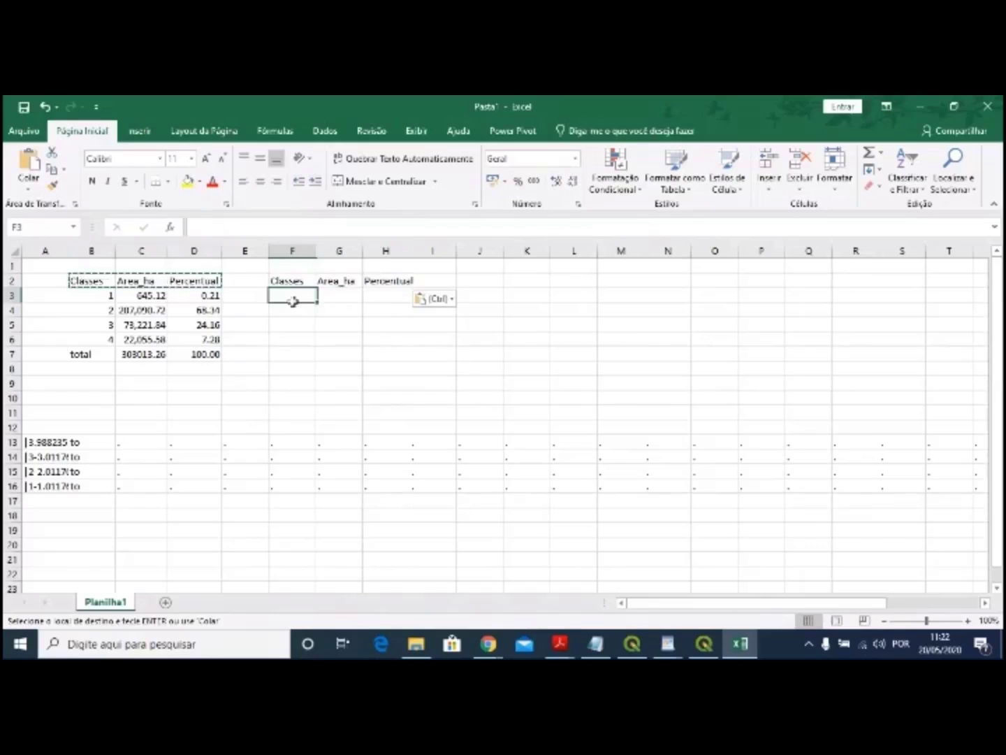
left_click_drag(104, 293, 107, 341)
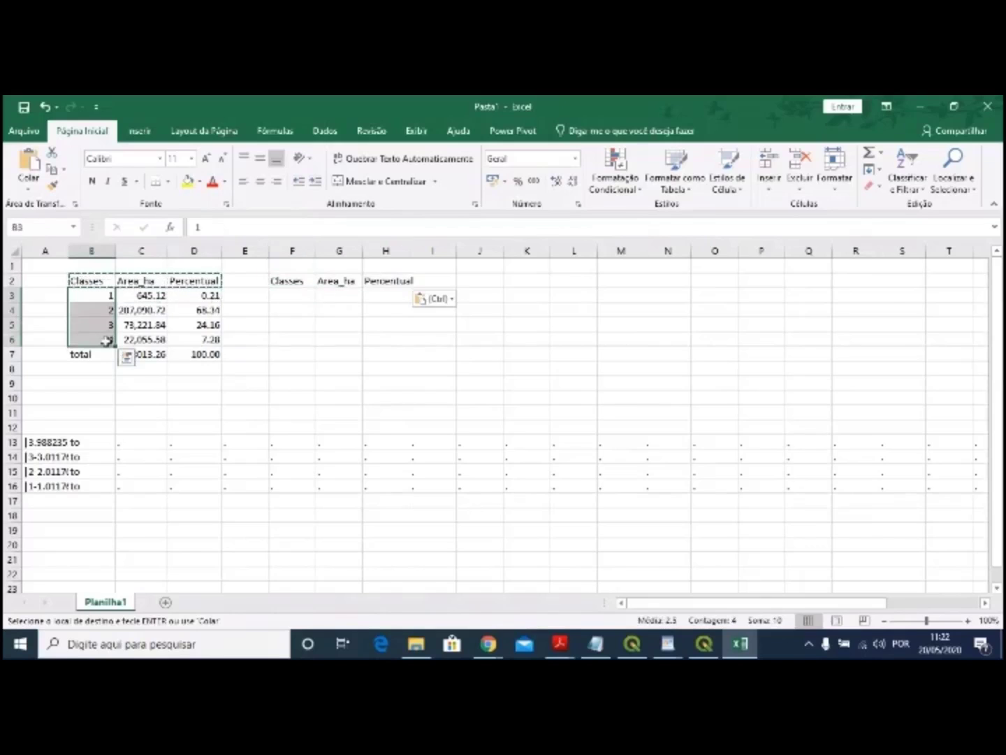
key("ctrl+c")
left_click(290, 293)
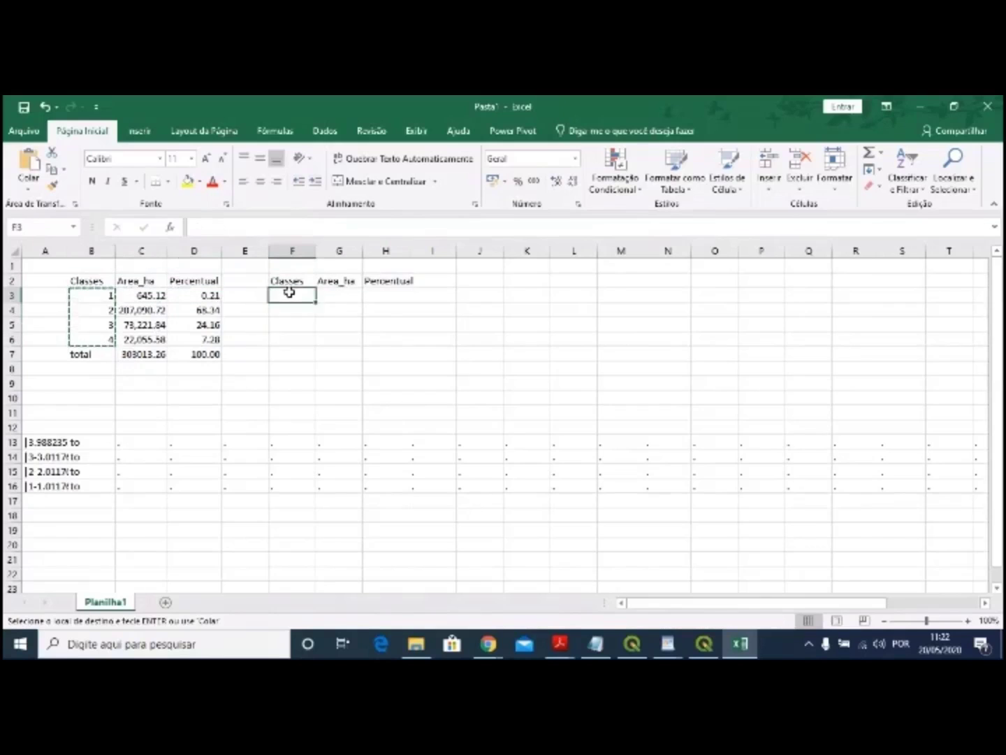
key("ctrl+v")
- Move the total label from B7 to F7, below the class numbers of the second table
left_click(79, 353)
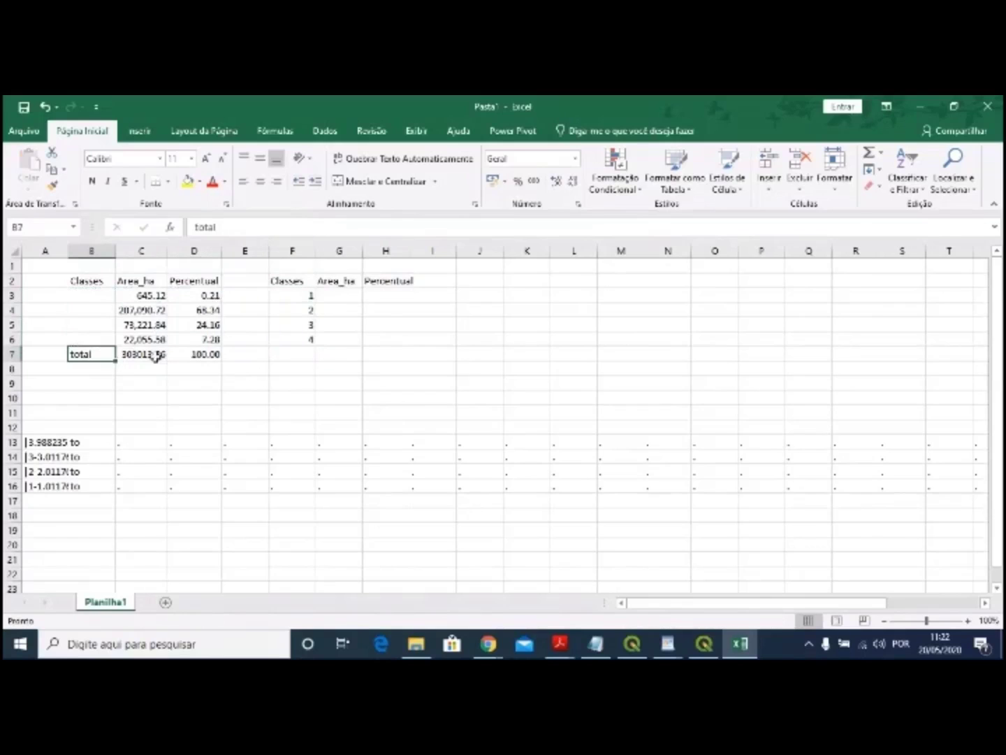
key("ctrl+x")
left_click(293, 353)
key("ctrl+v")
left_click(262, 379)
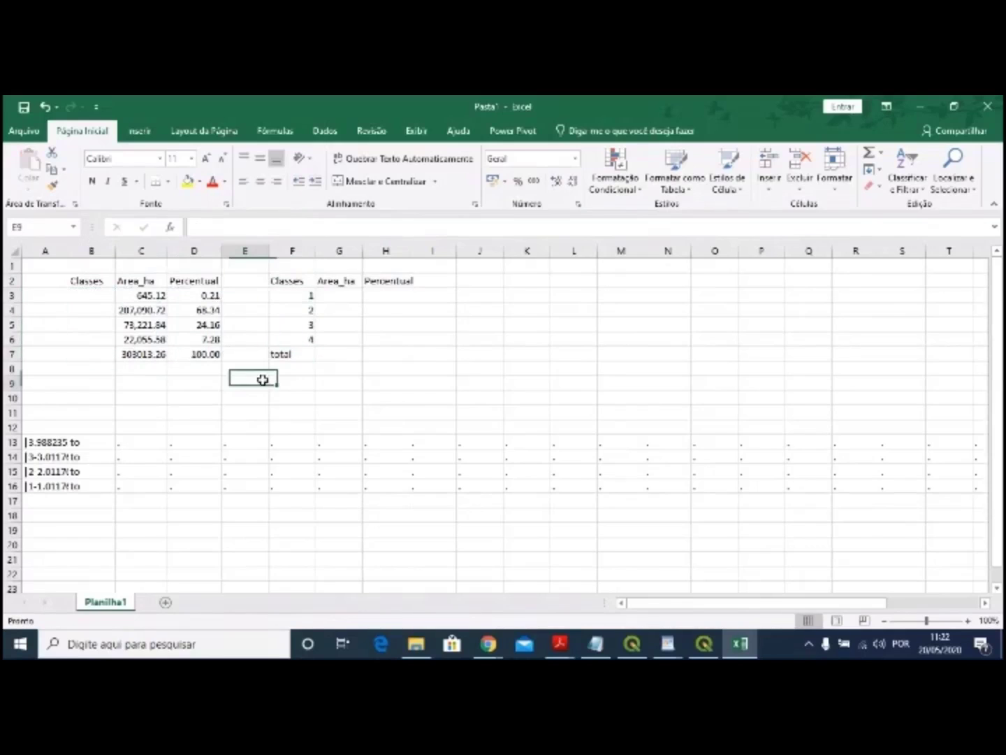
- Try moving the area values in C6, C5 and C4 one by one into the second table, and undo the moves
left_click_drag(77, 282, 201, 357)
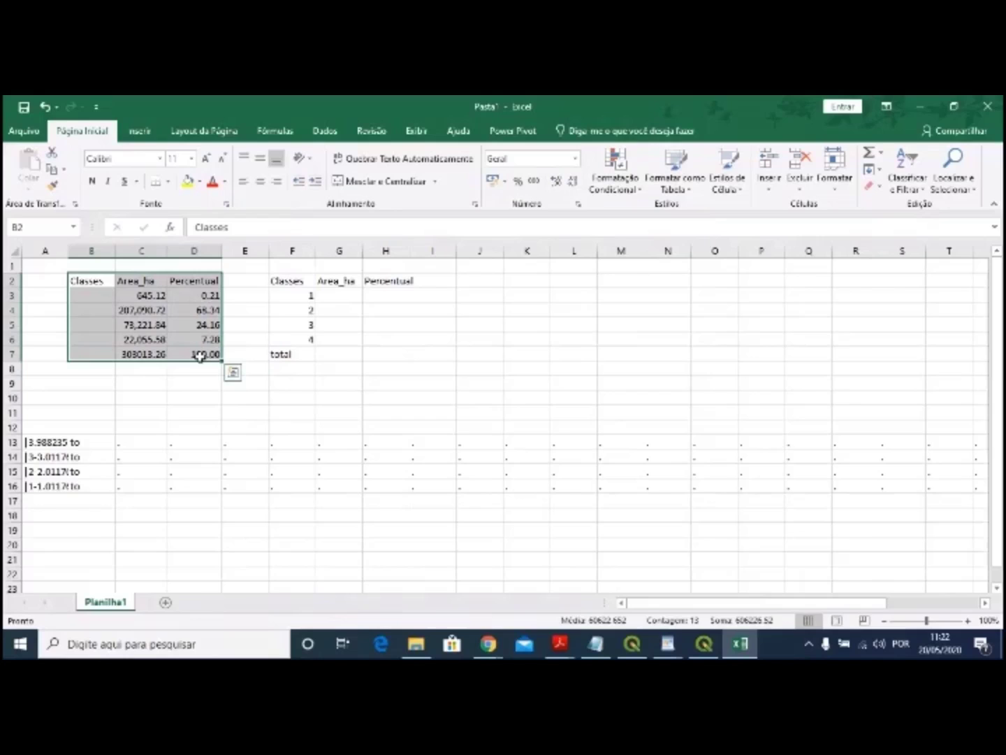
left_click(169, 371)
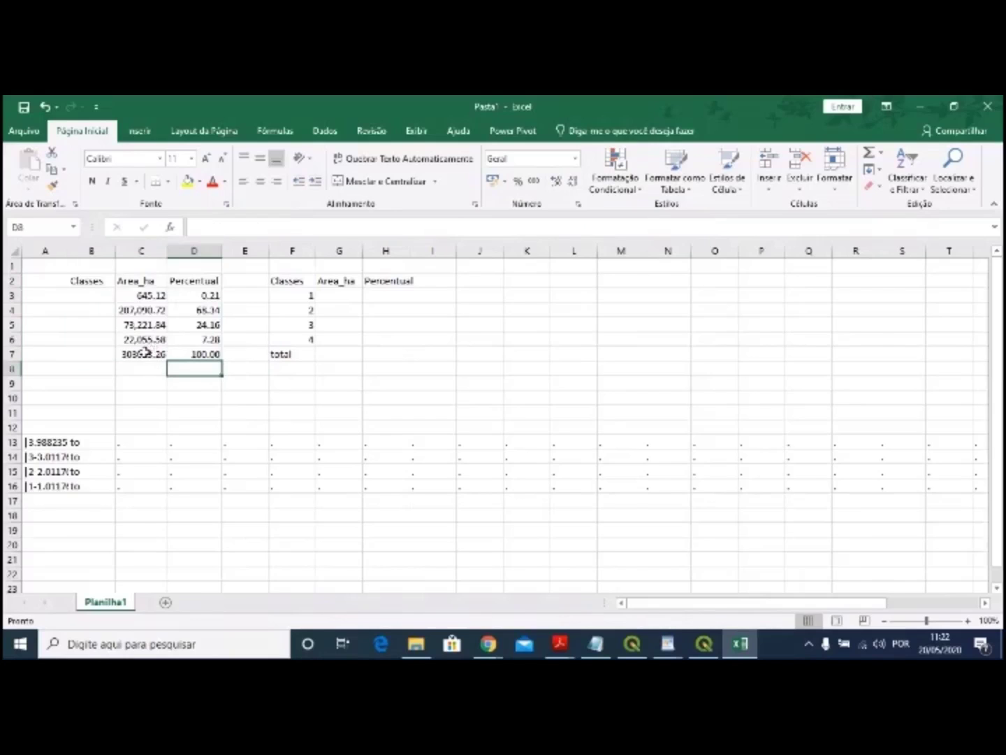
left_click(146, 352)
left_click(145, 339)
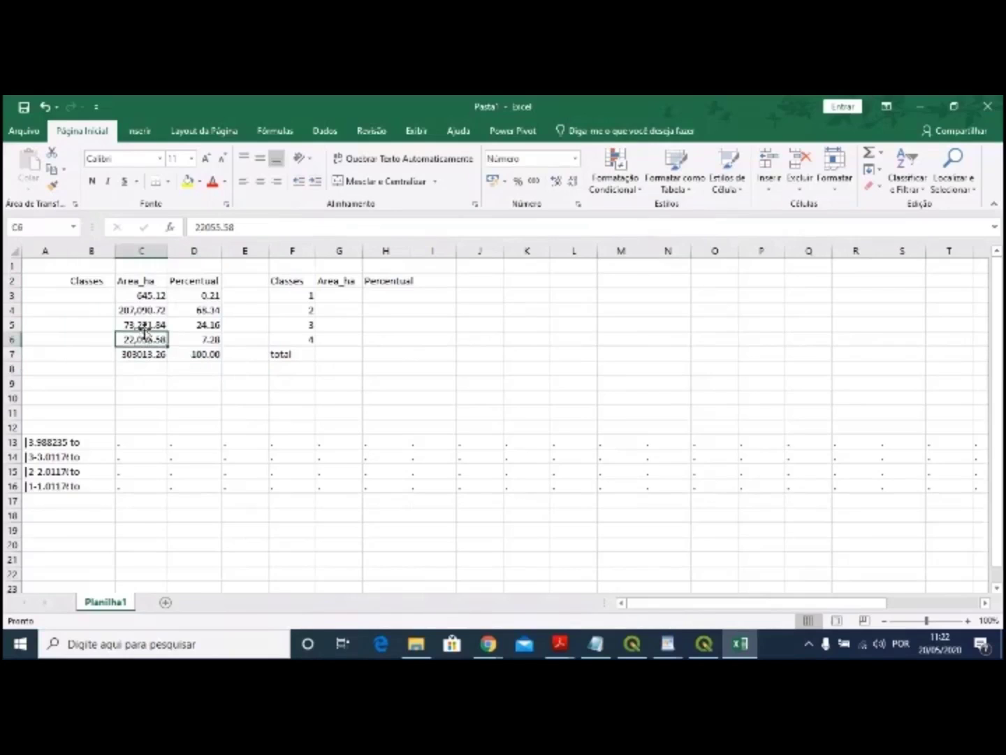
left_click_drag(145, 334, 342, 296)
left_click(145, 325)
left_click_drag(146, 330, 369, 326)
left_click(146, 309)
left_click_drag(147, 316, 328, 327)
key("ctrl+z")
key("ctrl+z")
key("ctrl+z")
- Check the area of each class in the relatorio report in WordPad, and return to the Excel sheet
left_click(143, 299)
left_click_drag(85, 283, 155, 341)
left_click(150, 341)
mouse_move(667, 644)
left_click(710, 594)
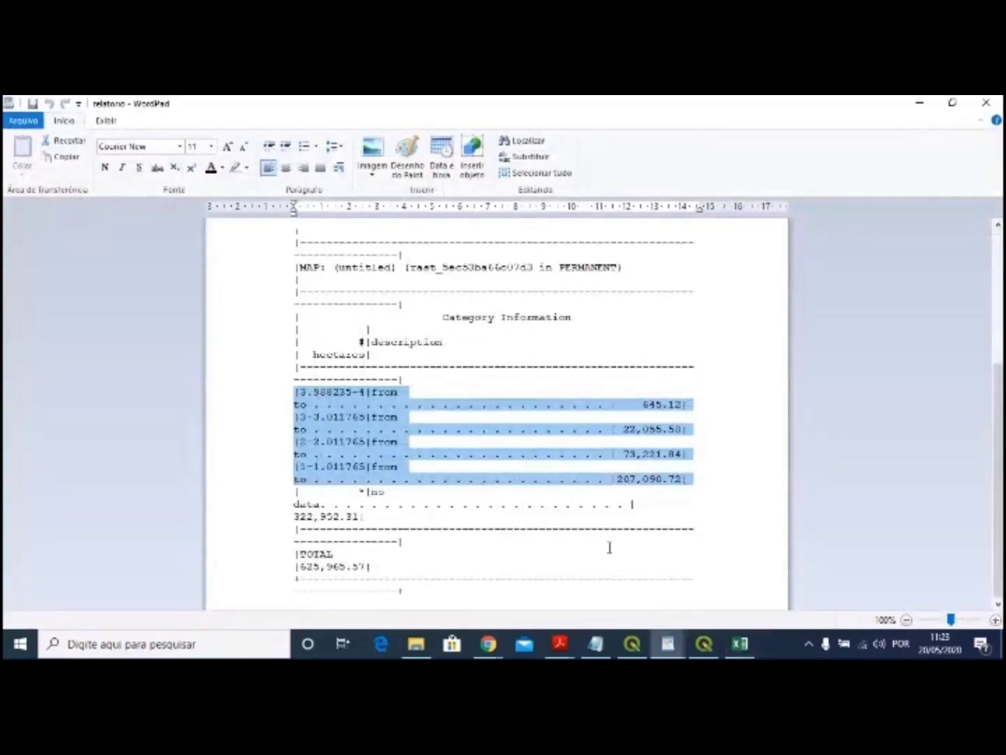
mouse_move(667, 647)
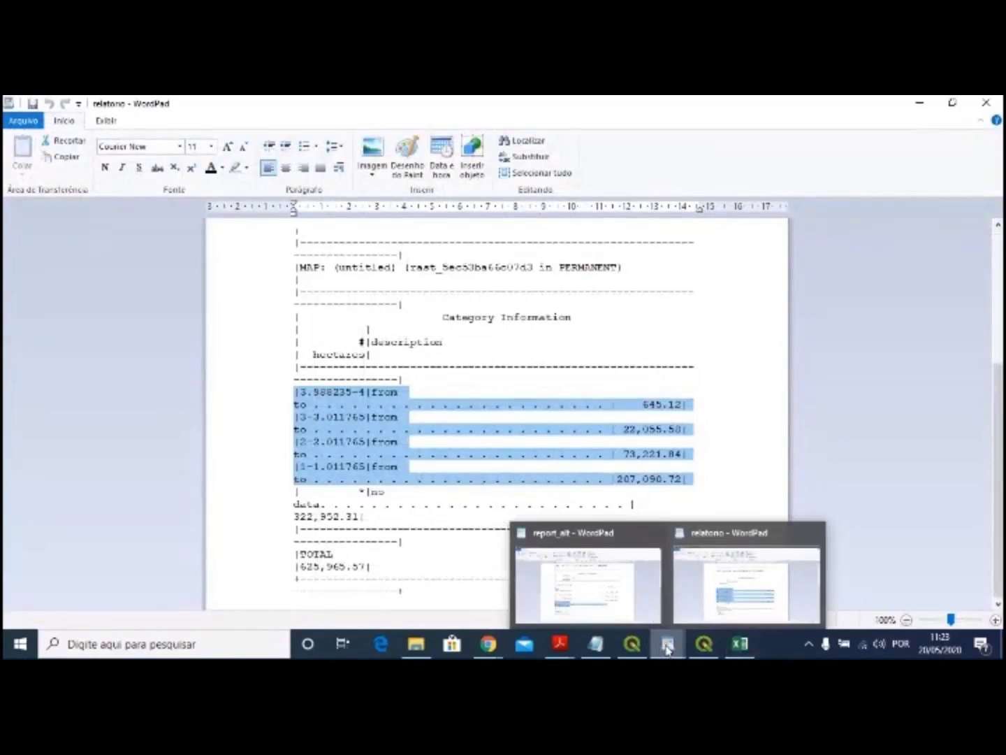
mouse_move(740, 644)
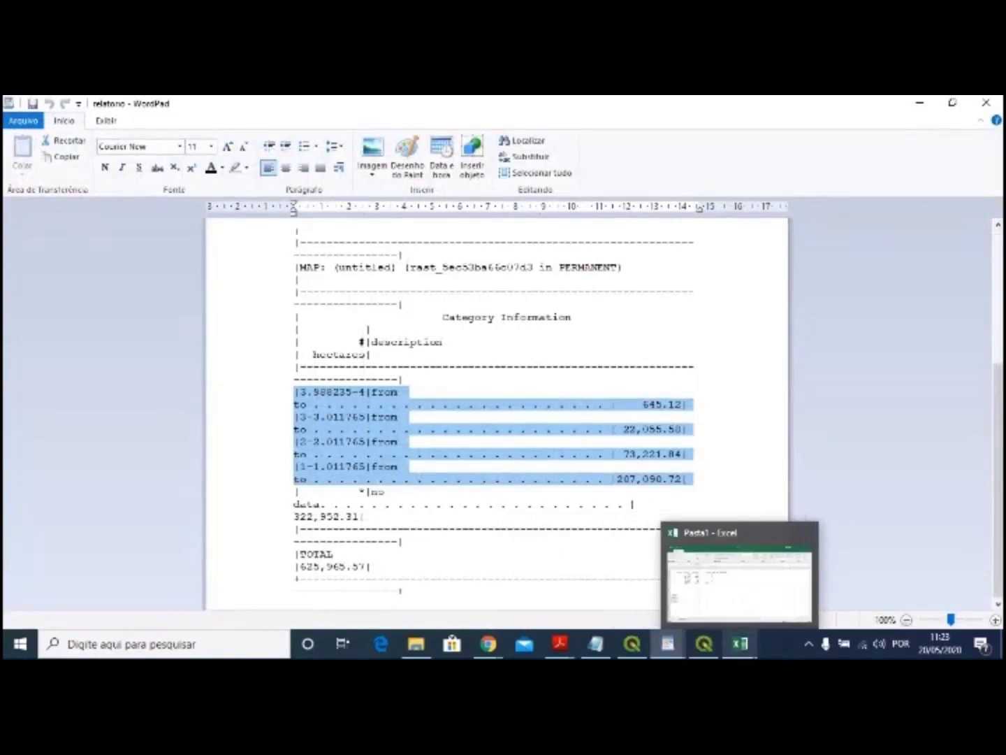
left_click(759, 596)
left_click(135, 310)
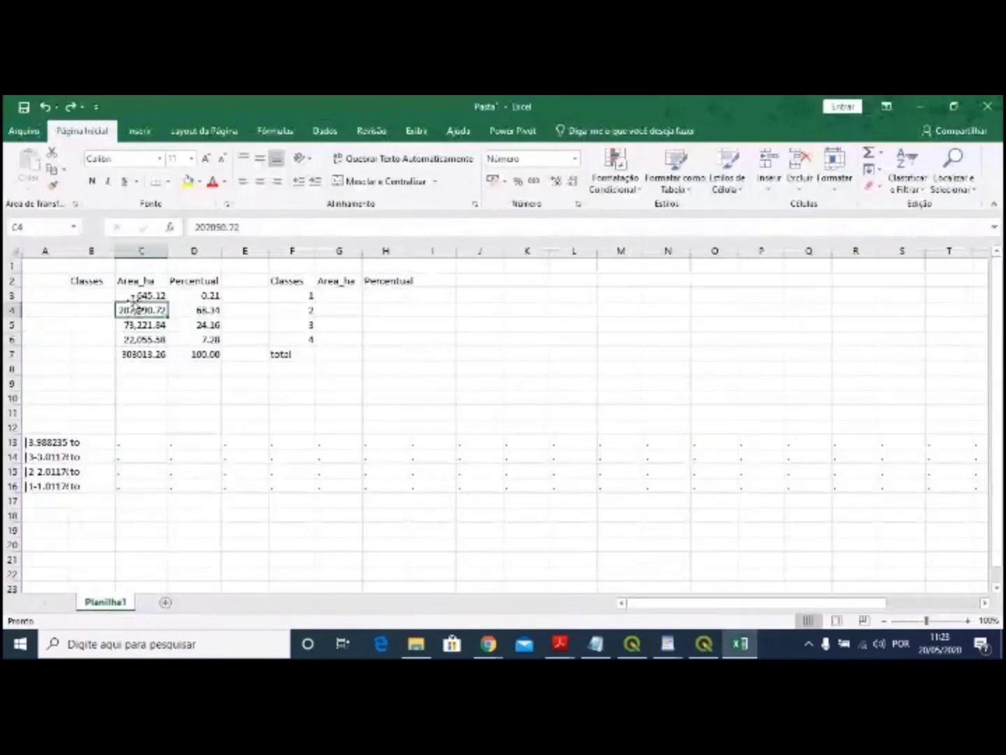
mouse_move(167, 309)
left_mouse_down()
mouse_move(345, 311)
mouse_move(351, 298)
mouse_move(167, 314)
mouse_move(148, 296)
mouse_move(148, 353)
mouse_move(150, 296)
left_mouse_up()
left_click(141, 354)
key("ctrl+c")
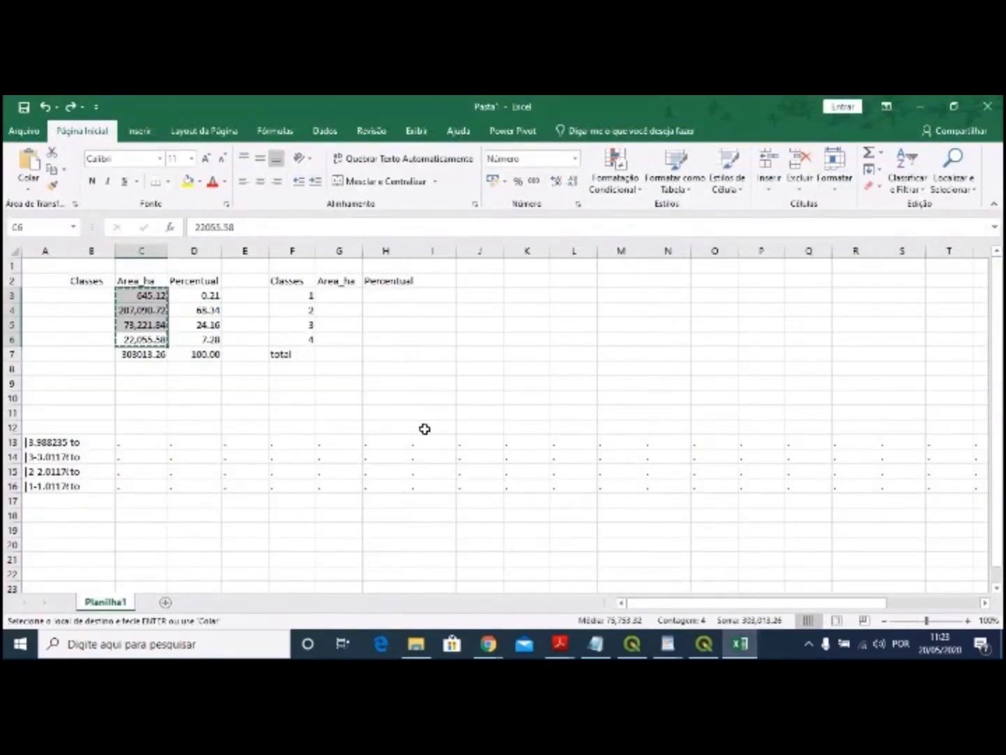
left_click(348, 296)
right_click(349, 296)
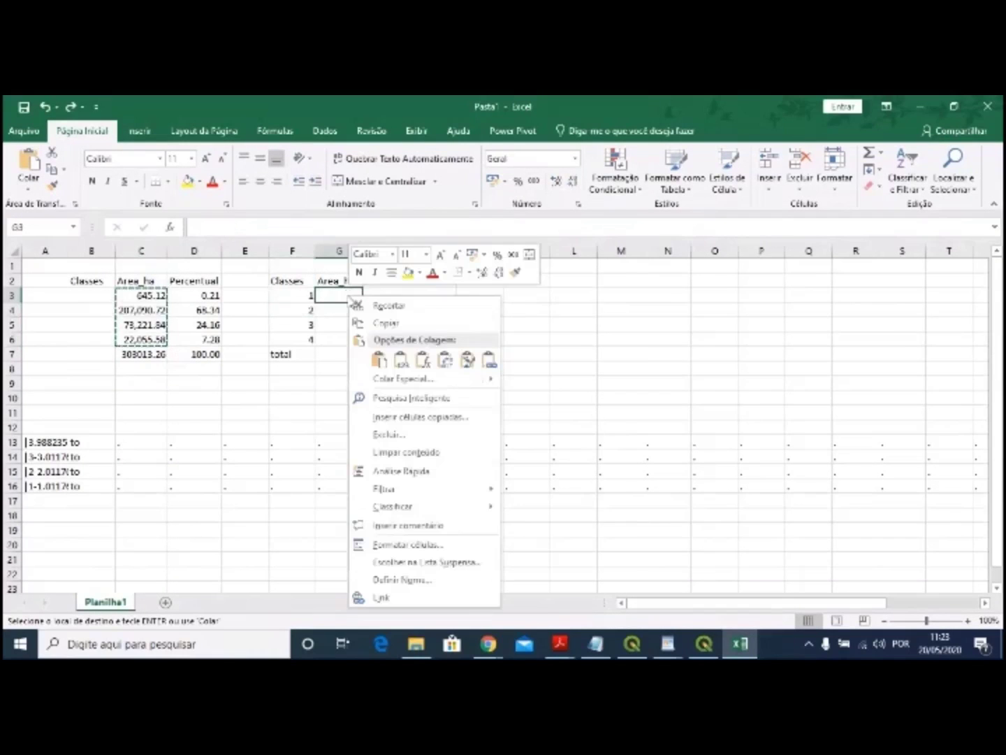
left_click(125, 295)
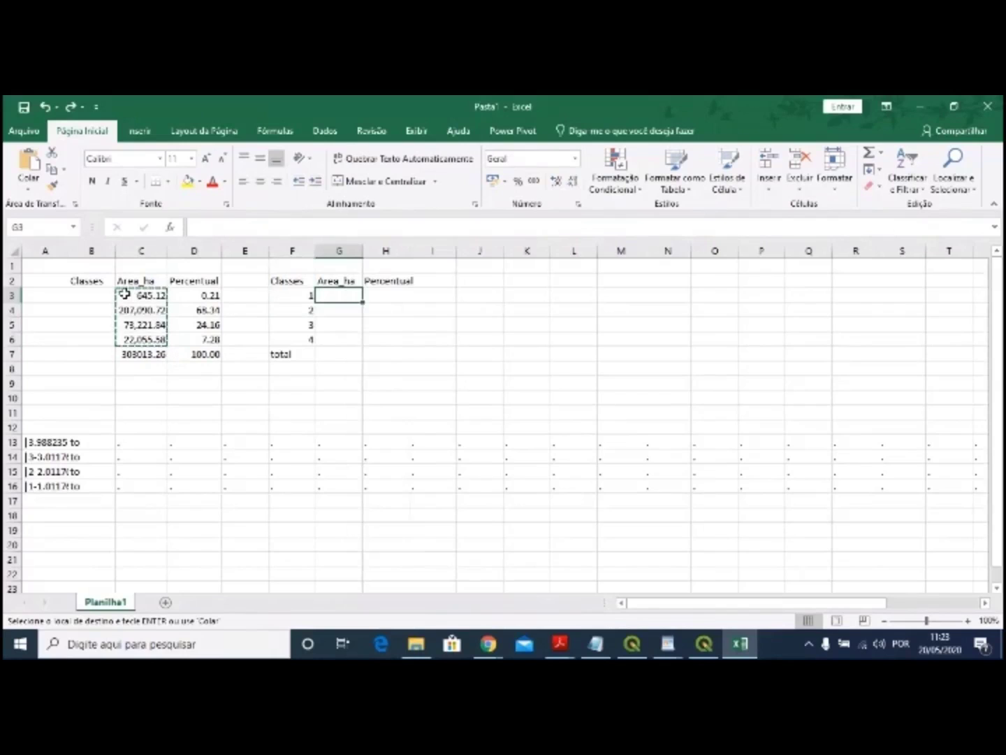
left_click(126, 297)
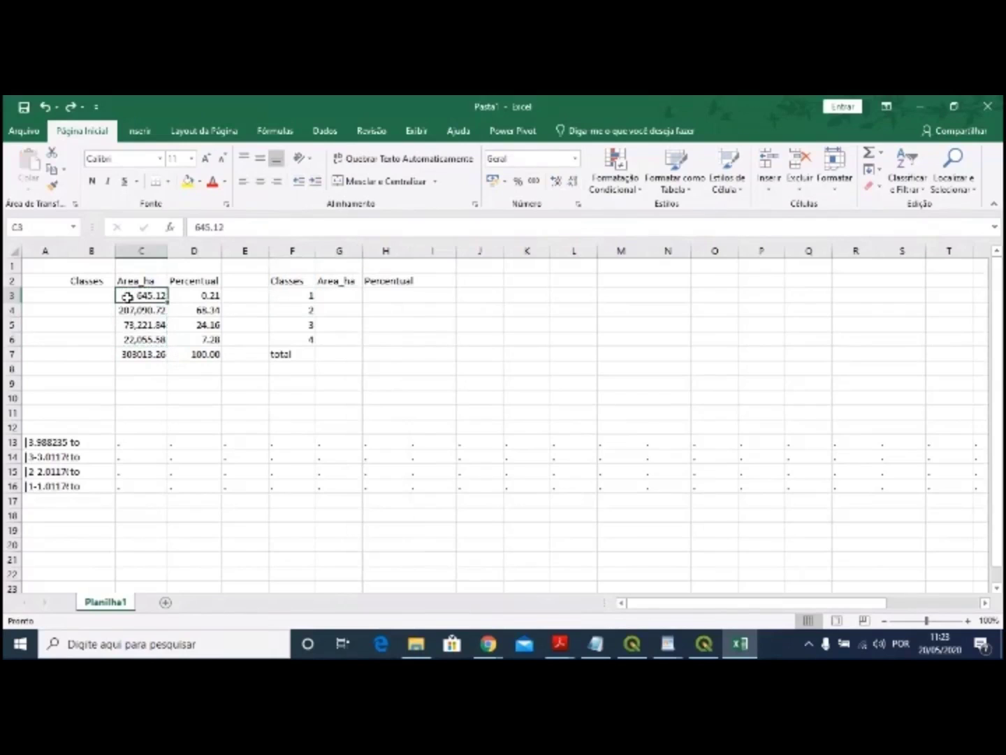
key("Escape")
- Paste the areas from C4:C6 as values into G3:G5 and move the area in C3 to G6
left_click_drag(128, 340, 130, 310)
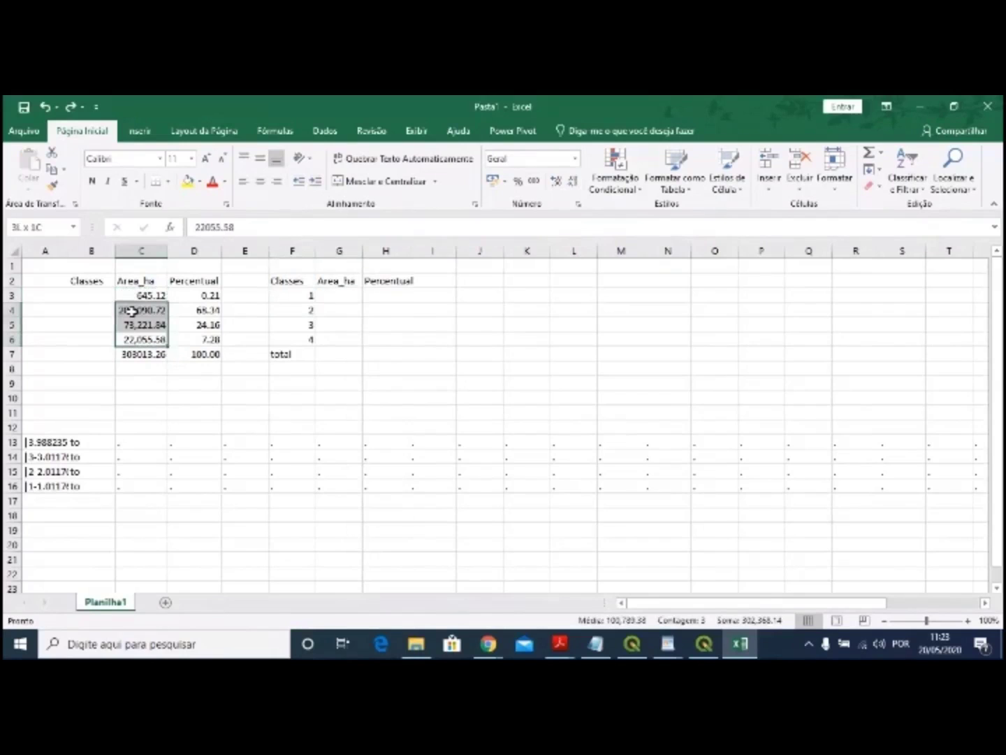
right_click(133, 312)
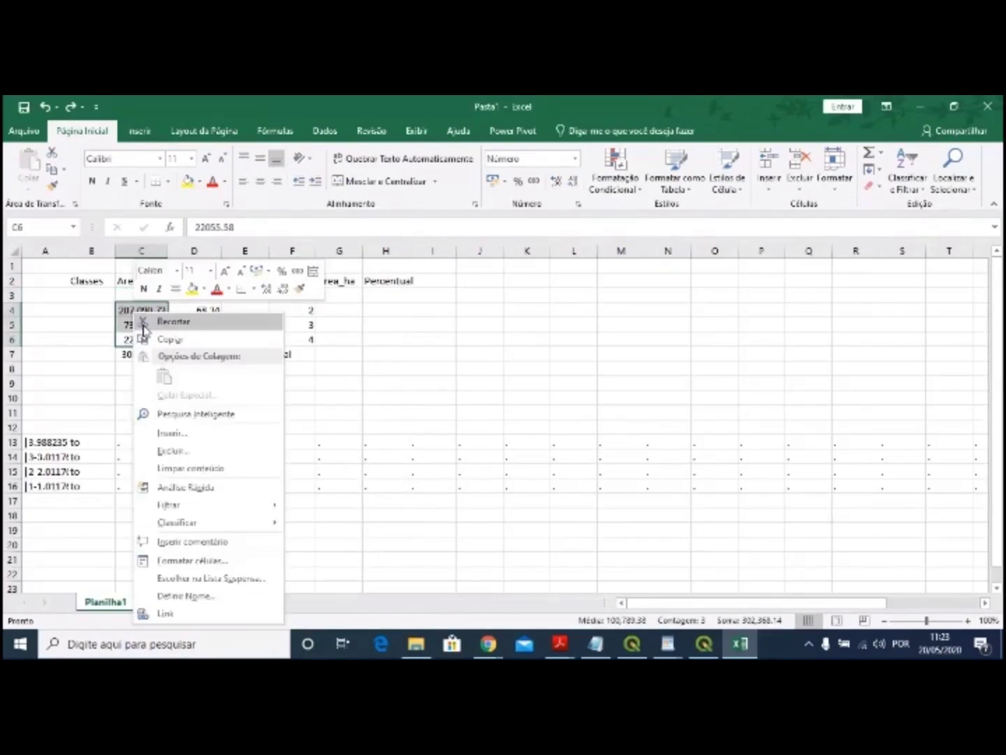
left_click(167, 337)
right_click(345, 298)
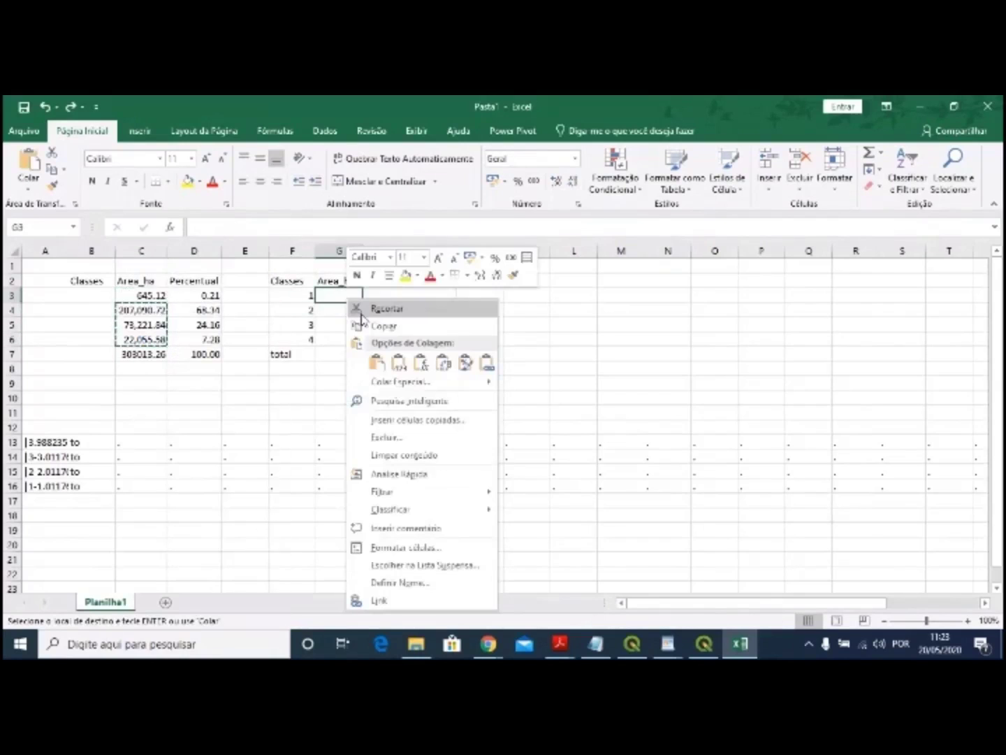
left_click(405, 358)
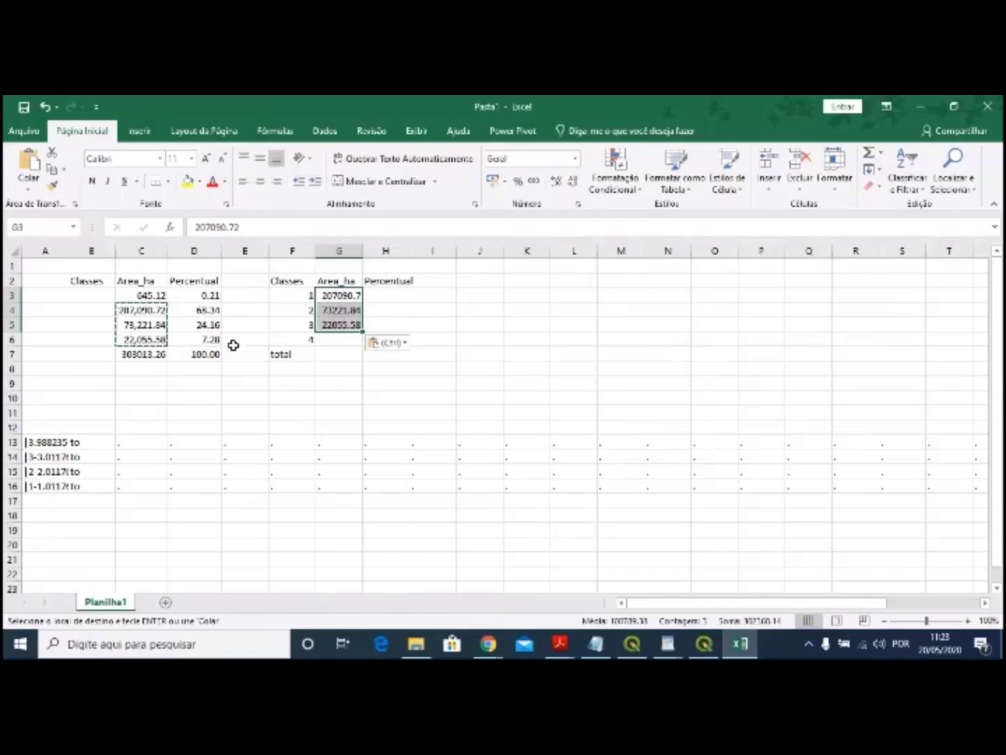
left_click(139, 296)
left_click_drag(162, 290, 348, 351)
left_click(347, 372)
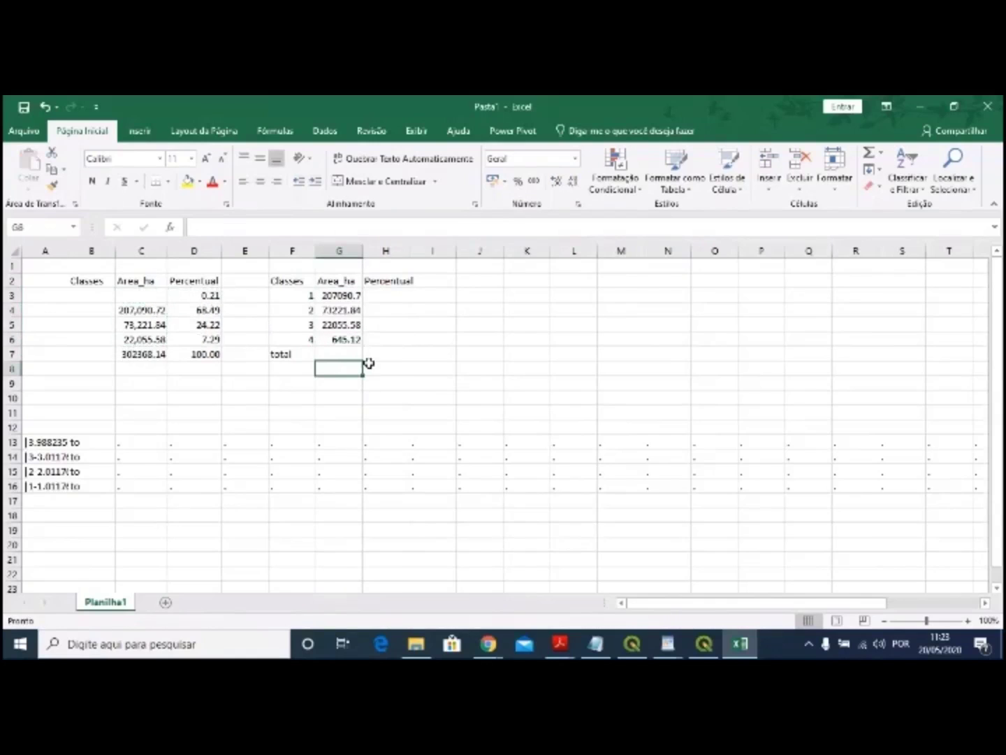
- Total the areas G3:G6 in G7 with the SOMA function
left_click(328, 356)
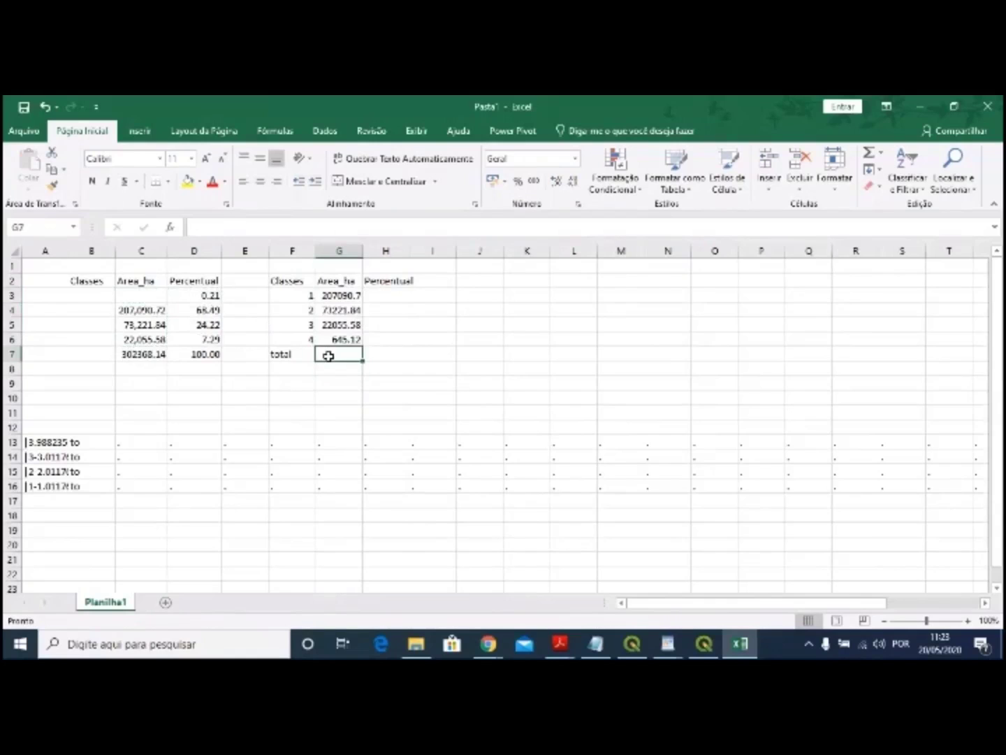
type("=som")
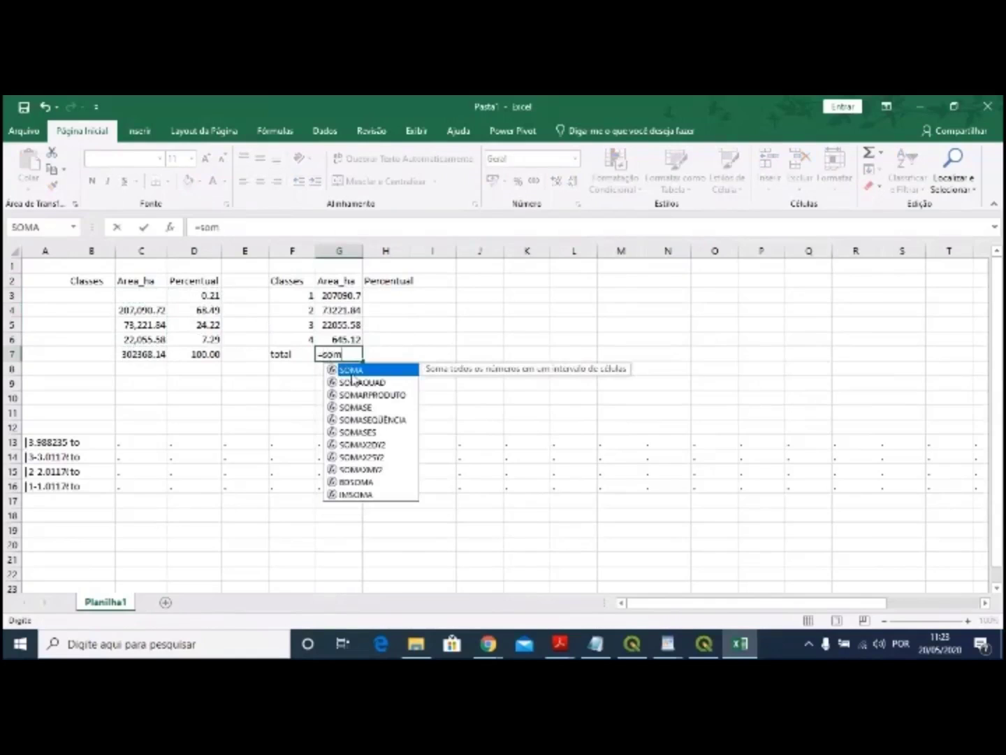
key("Tab")
left_click_drag(343, 295, 329, 339)
key("Return")
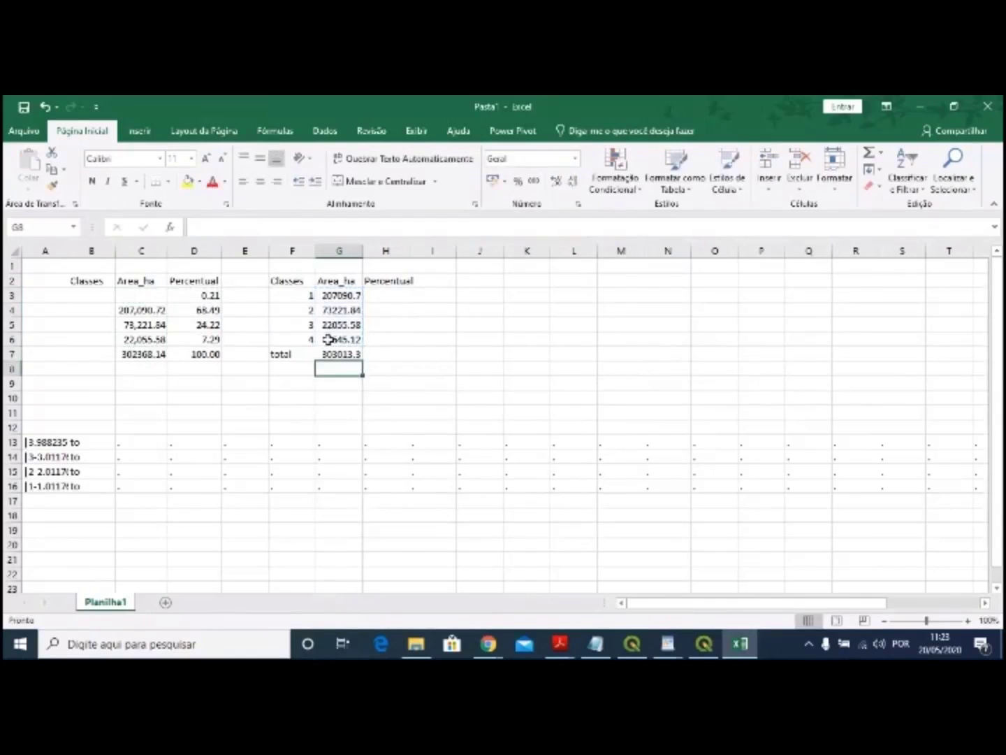
- Try copying the percentage formulas from D3:D6 to H3:H6, inspect the formula in H3, and undo the paste
left_click(205, 296)
left_click_drag(195, 291, 213, 342)
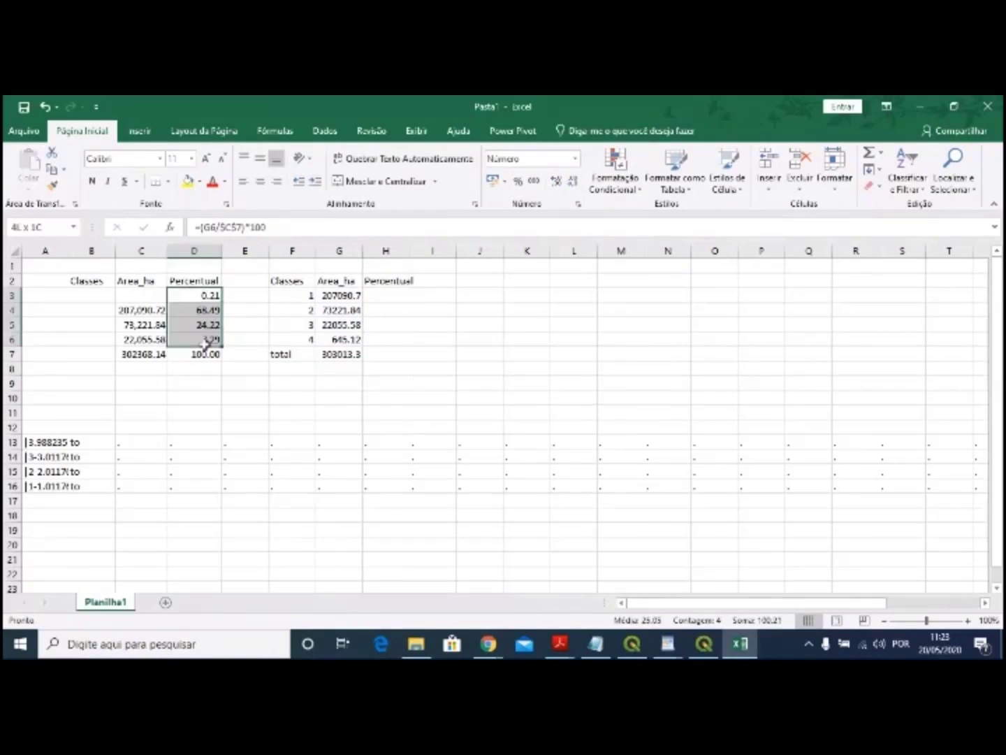
key("ctrl+c")
left_click(381, 298)
key("ctrl+v")
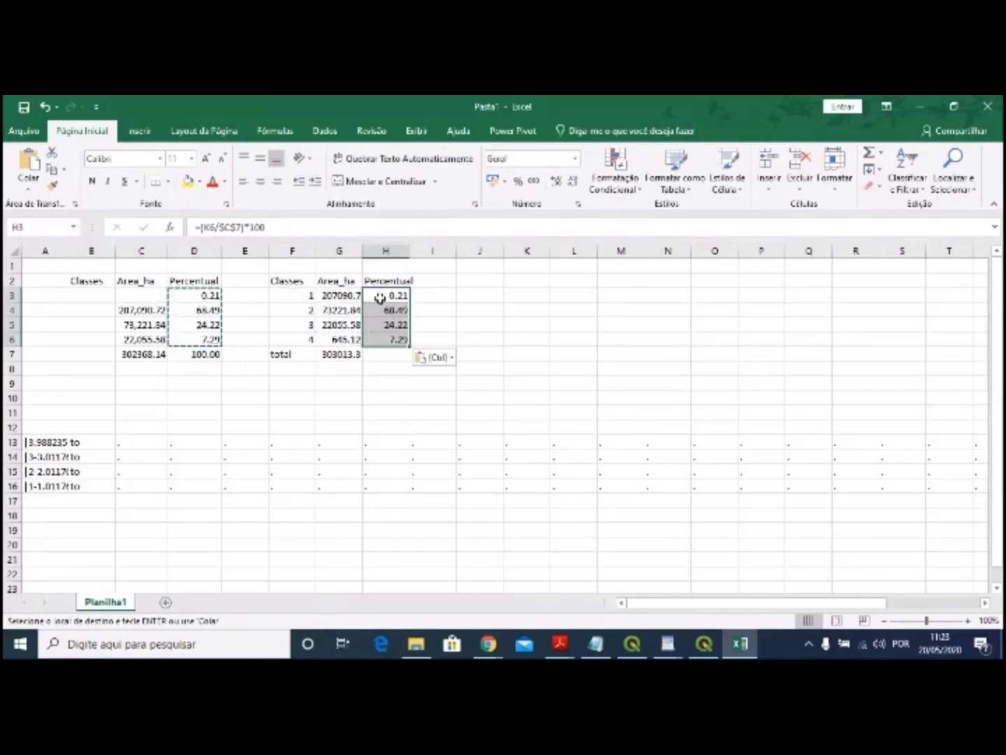
key("Escape")
left_click(445, 327)
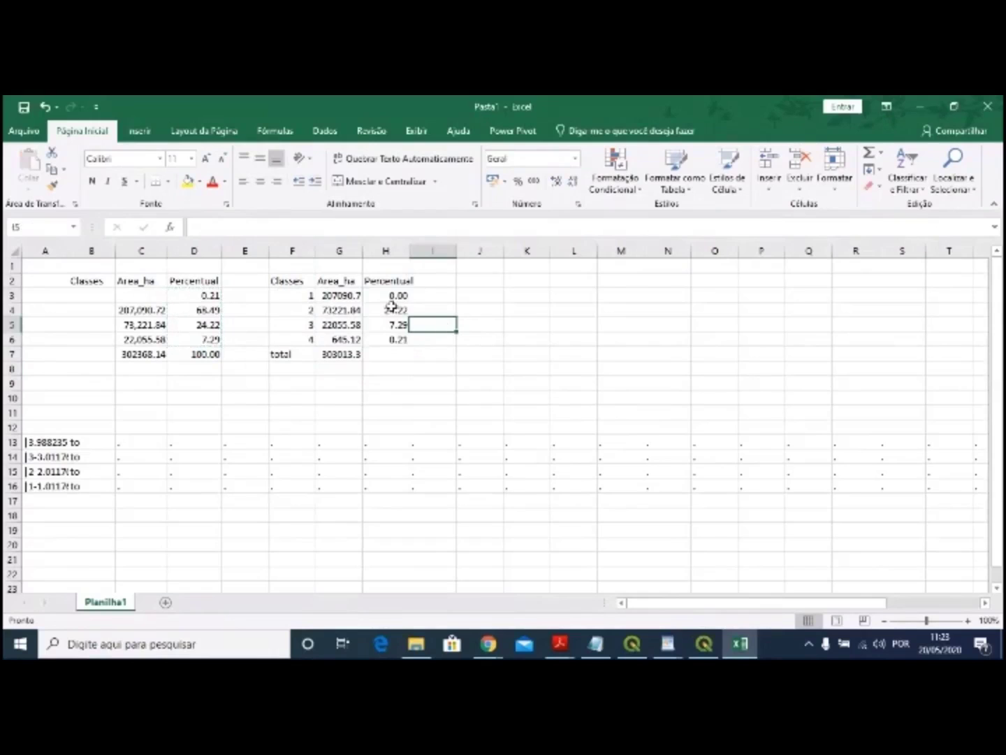
left_click(388, 300)
left_click(311, 228)
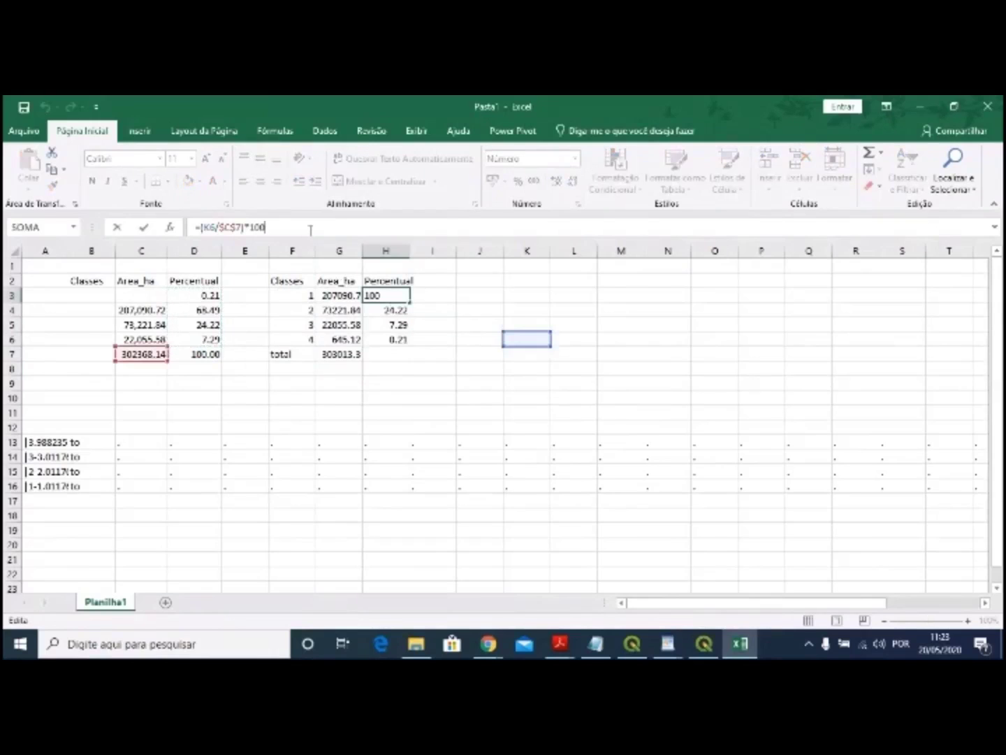
key("Escape")
key("ctrl+z")
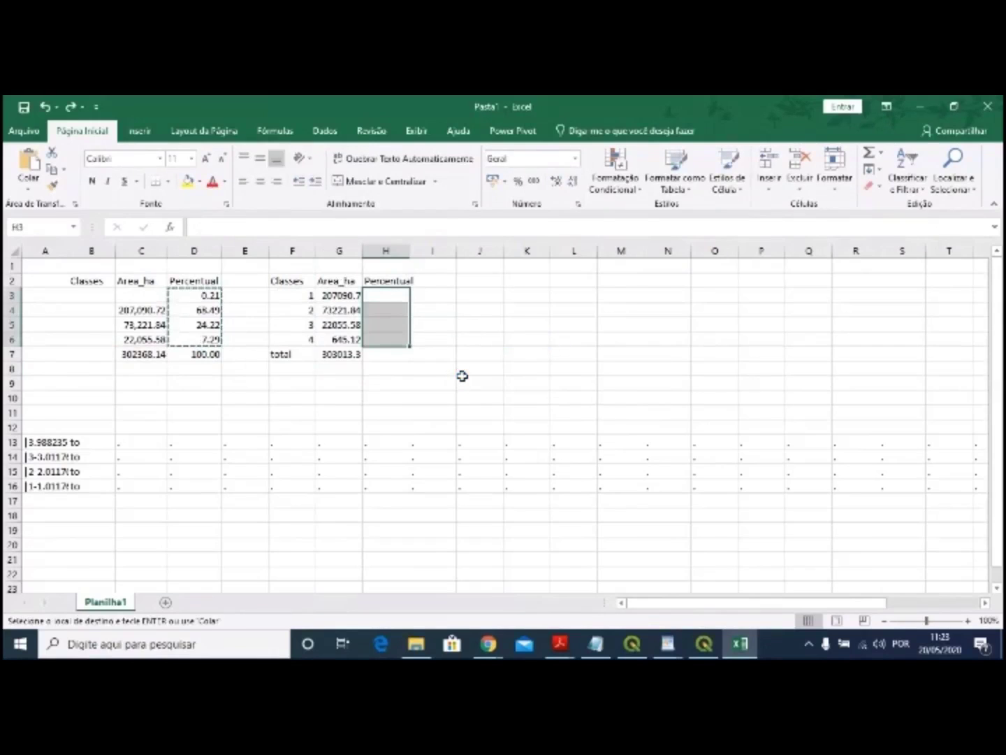
key("Escape")
- Calculate the class 1 percentage in H3 with the formula =G3/$G$7*100, keeping the total cell as an absolute reference
left_click(379, 298)
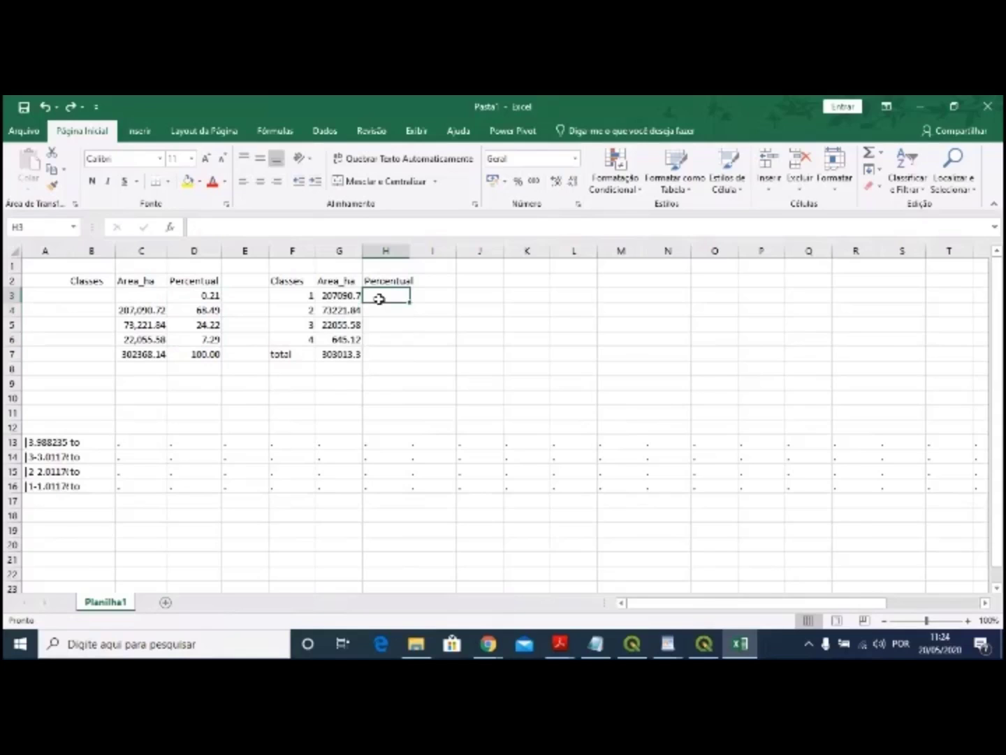
type("=")
left_click(350, 295)
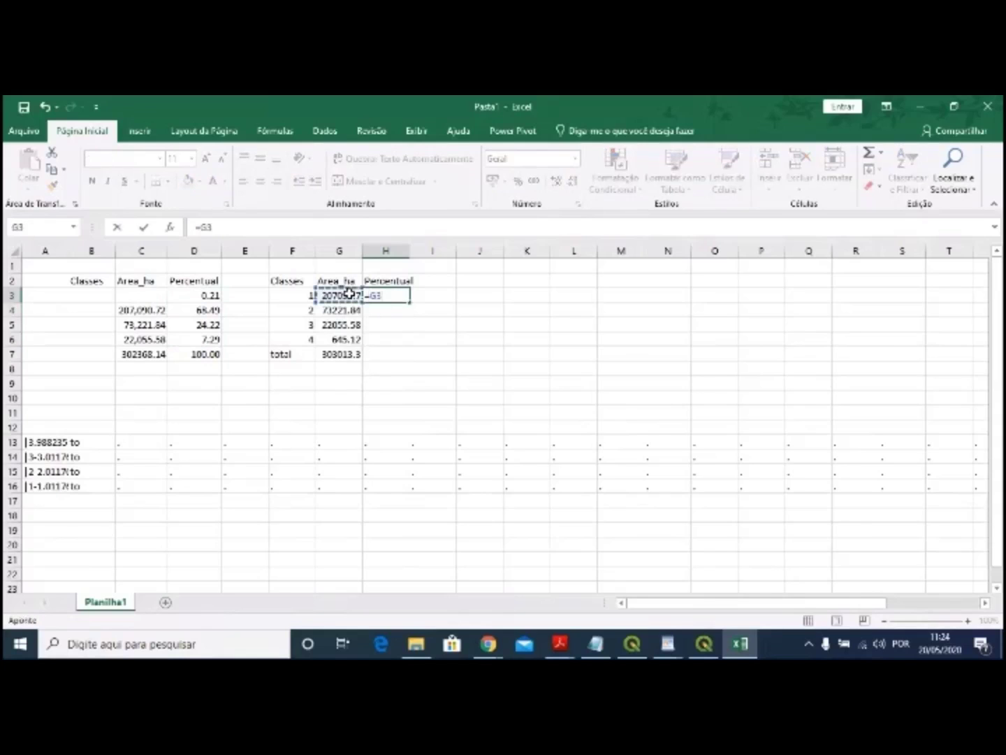
type("/")
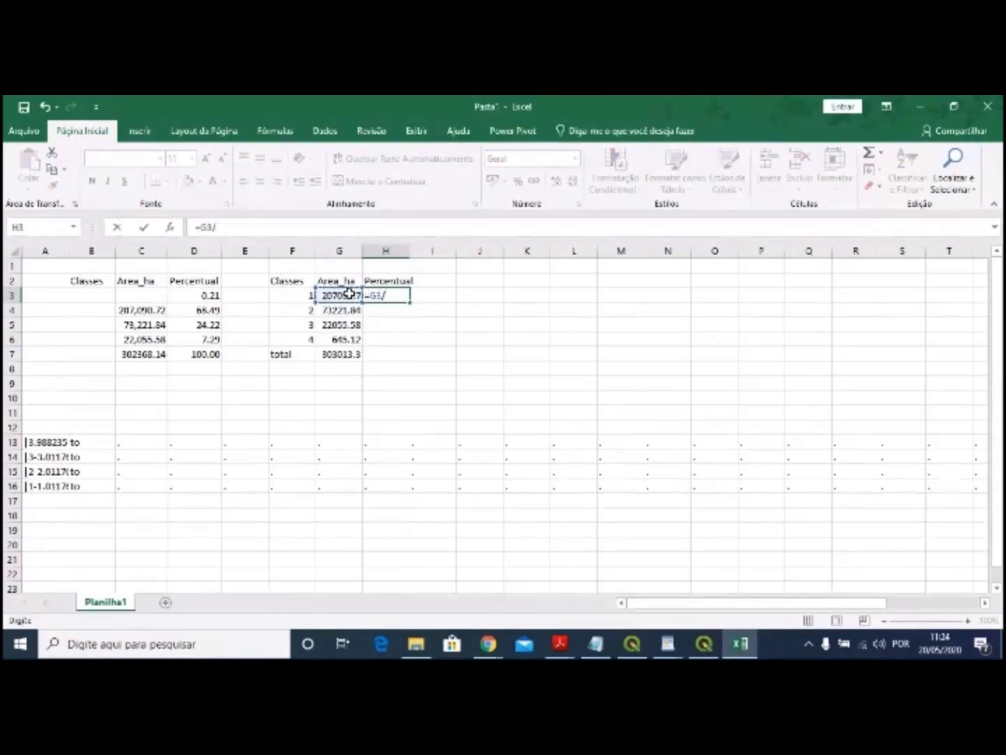
left_click(342, 354)
type("*")
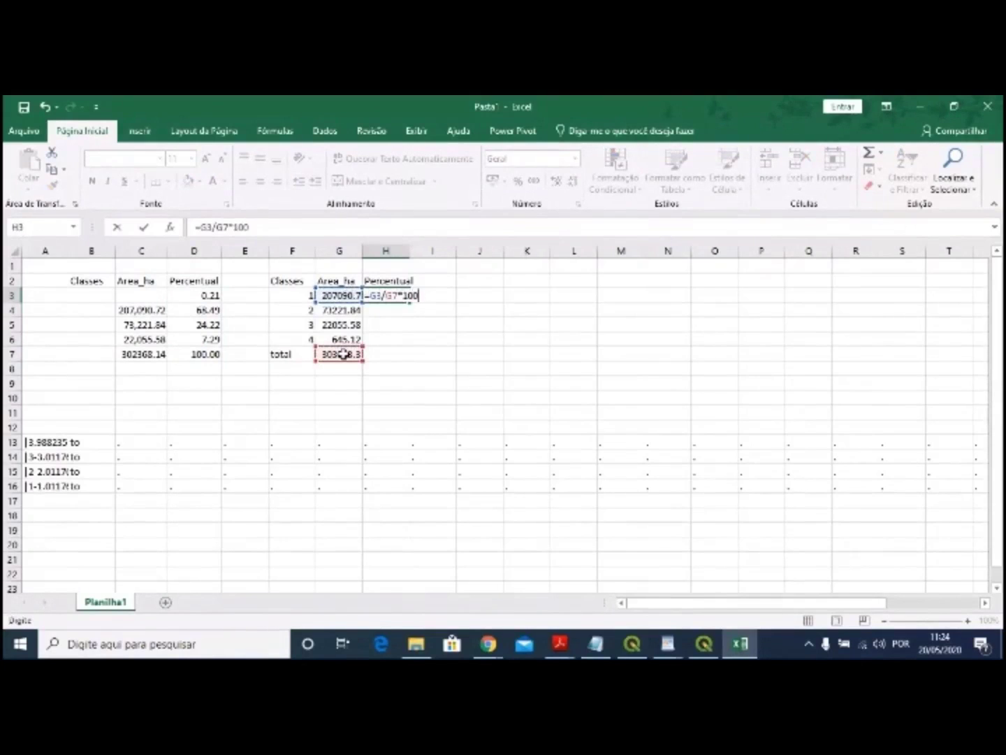
left_click_drag(340, 311, 338, 323)
left_click(383, 298)
left_click(225, 229)
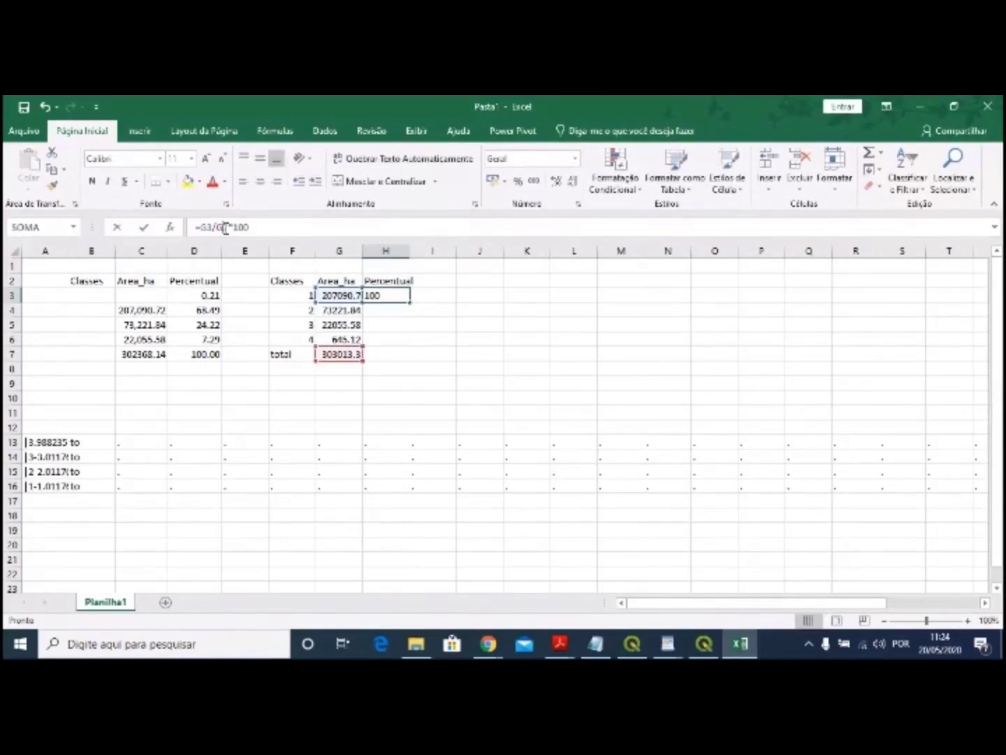
key("F4")
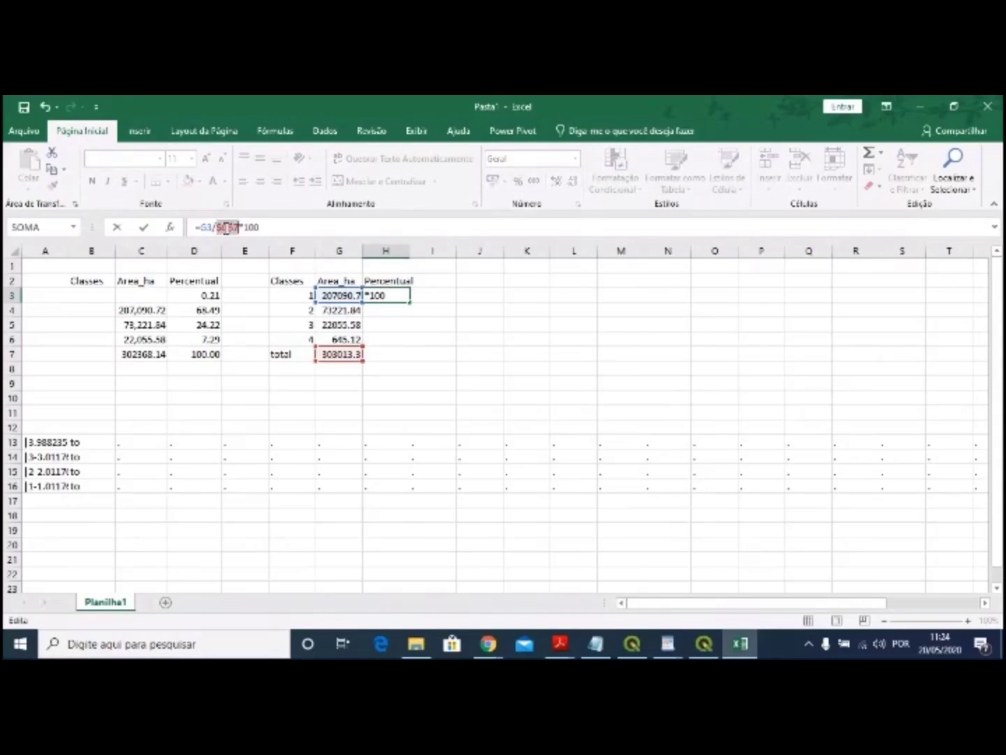
key("Return")
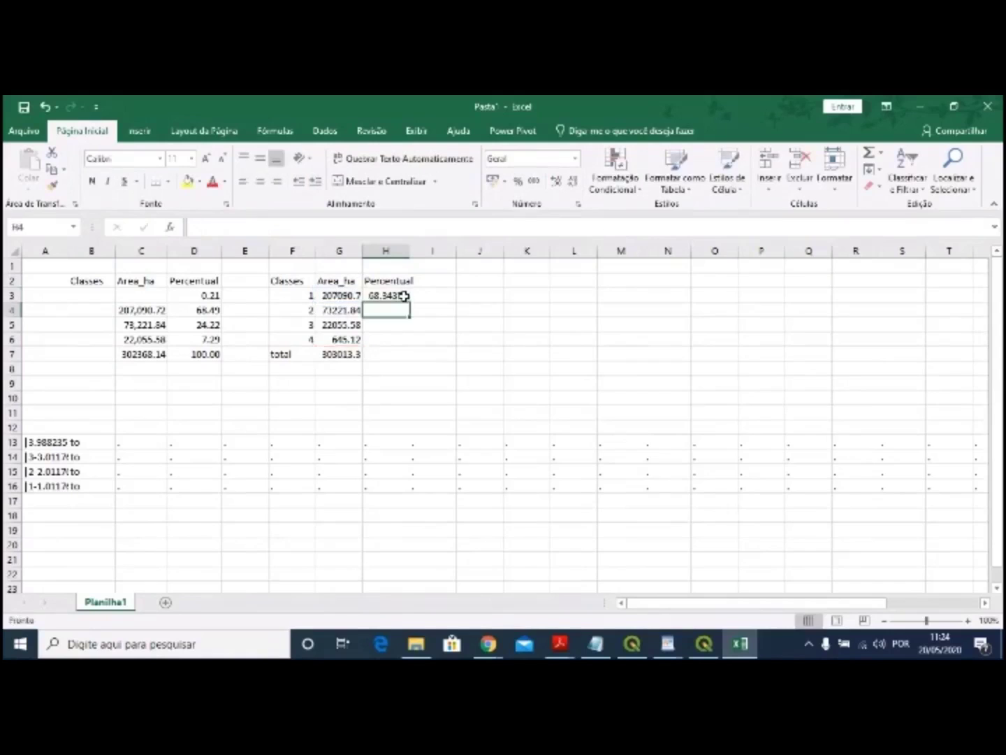
- Fill the percentage formula from H3 down to H7 and format the results with two decimal places
left_click(404, 296)
left_click_drag(411, 303, 413, 359)
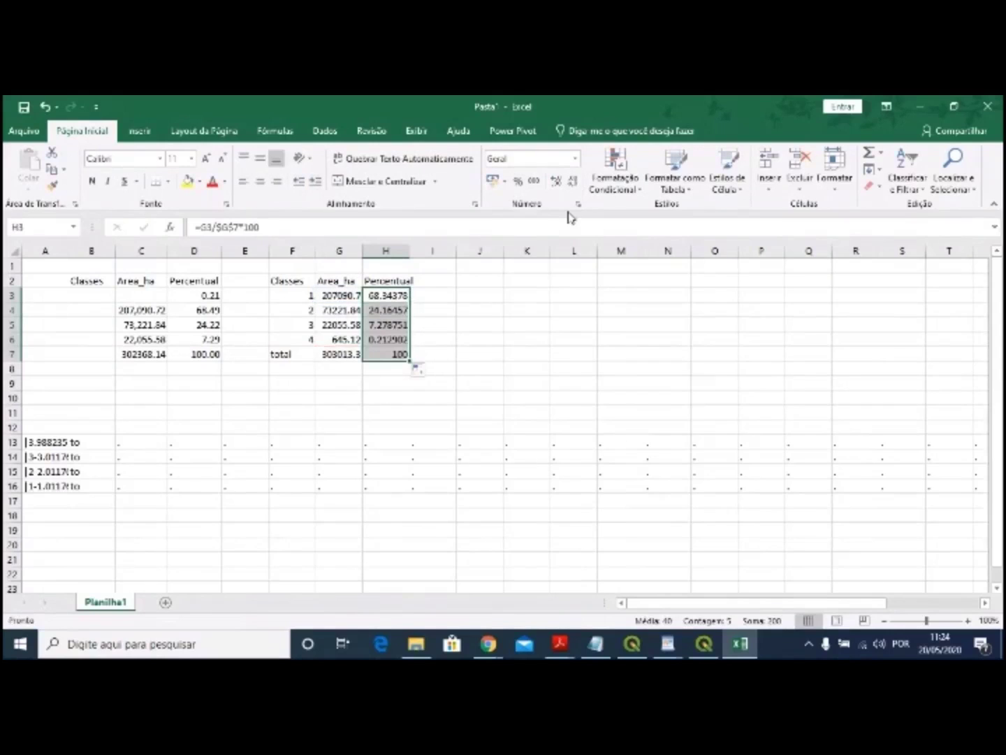
left_click(573, 183)
left_click(573, 183)
left_click(573, 183)
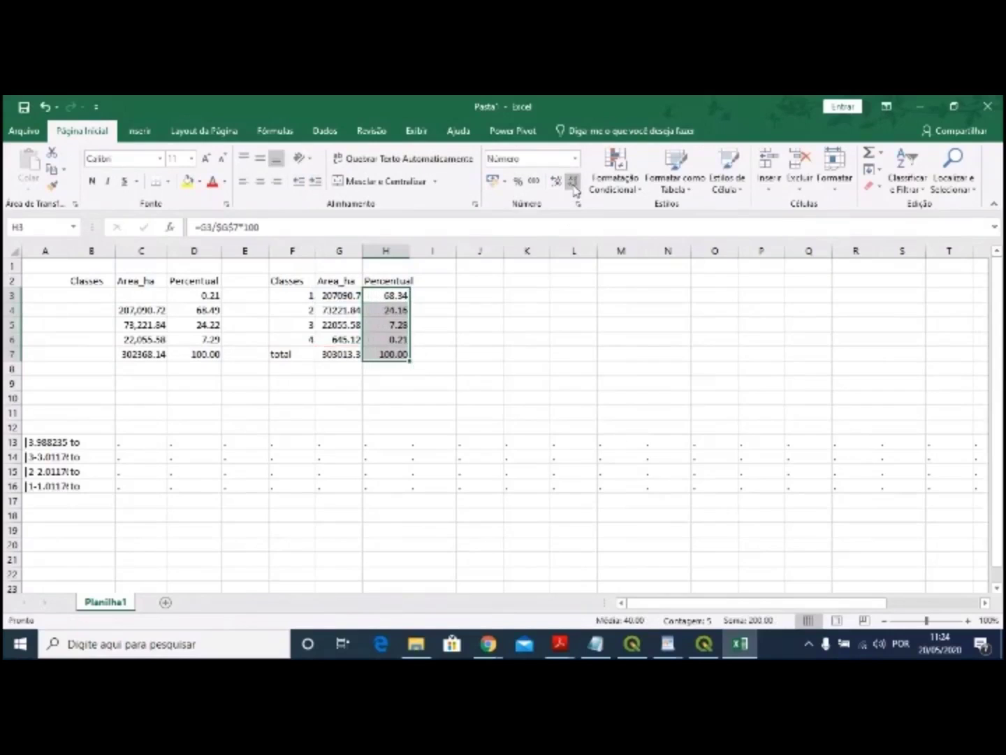
left_click(554, 427)
- Clear the old Classes, Area_ha and Percentual table in columns A to D, and widen column H slightly
left_click_drag(63, 280, 209, 360)
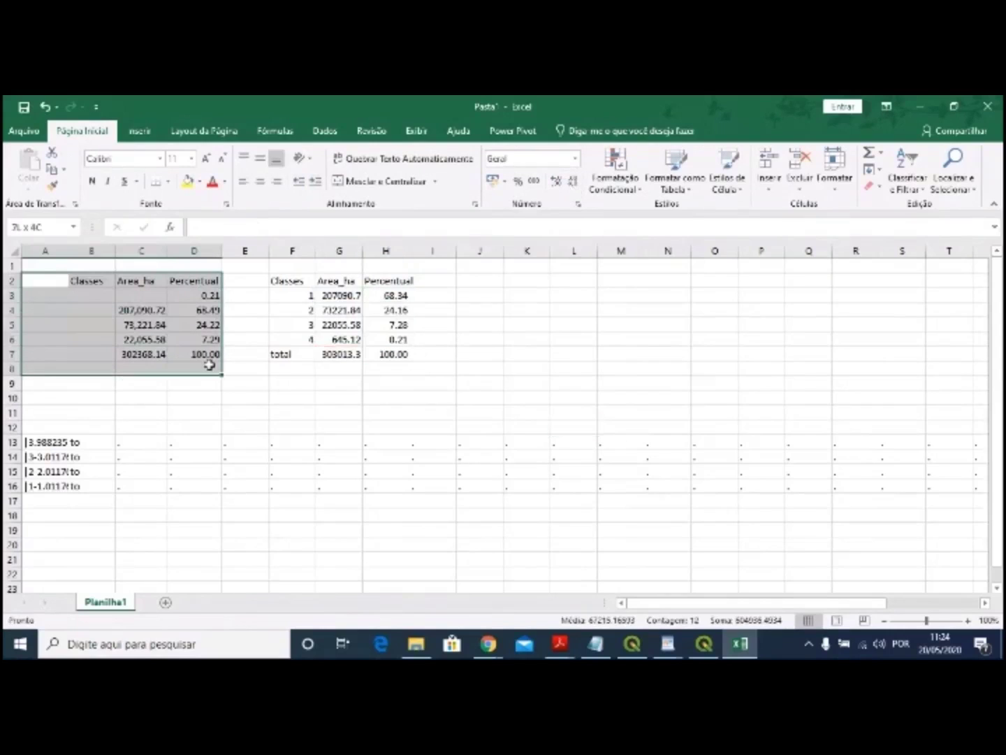
key("Delete")
left_click(206, 364)
left_click(479, 424)
left_click(622, 442)
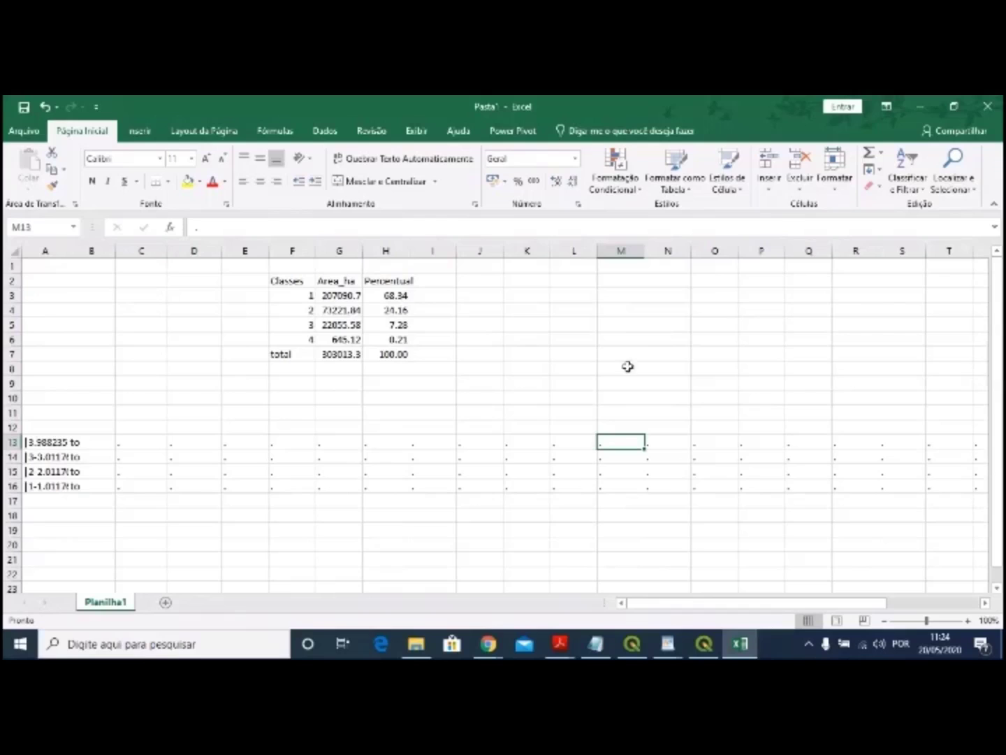
left_click_drag(410, 251, 418, 251)
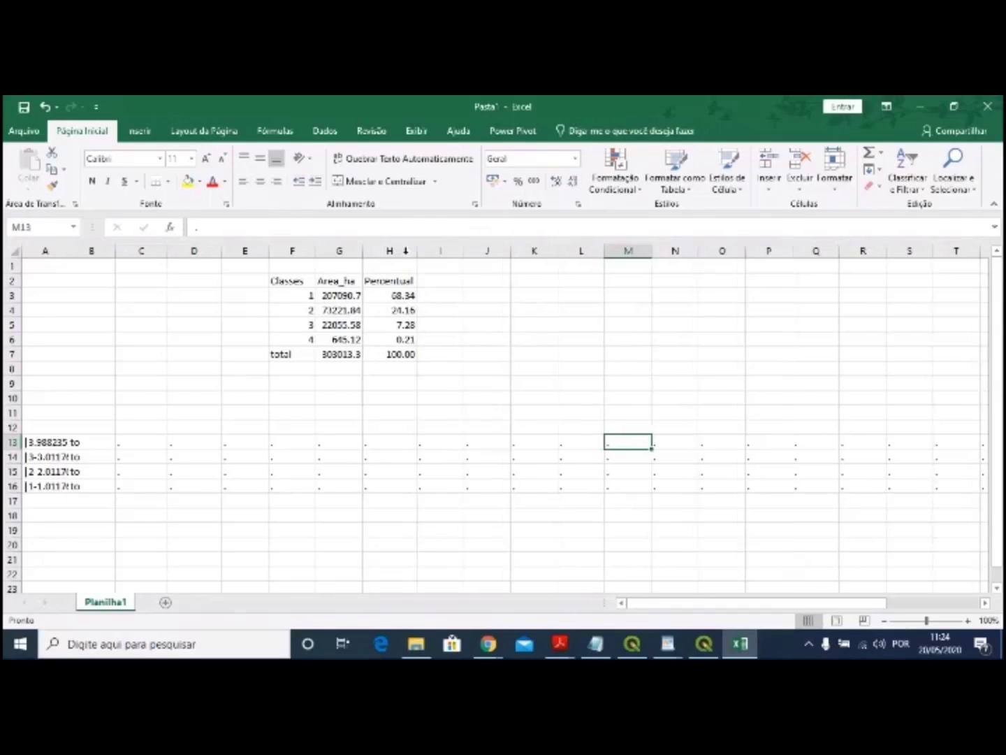
left_click(487, 325)
- Review the area and percentage of classes 1 to 4 row by row in the remaining table
left_click(396, 292)
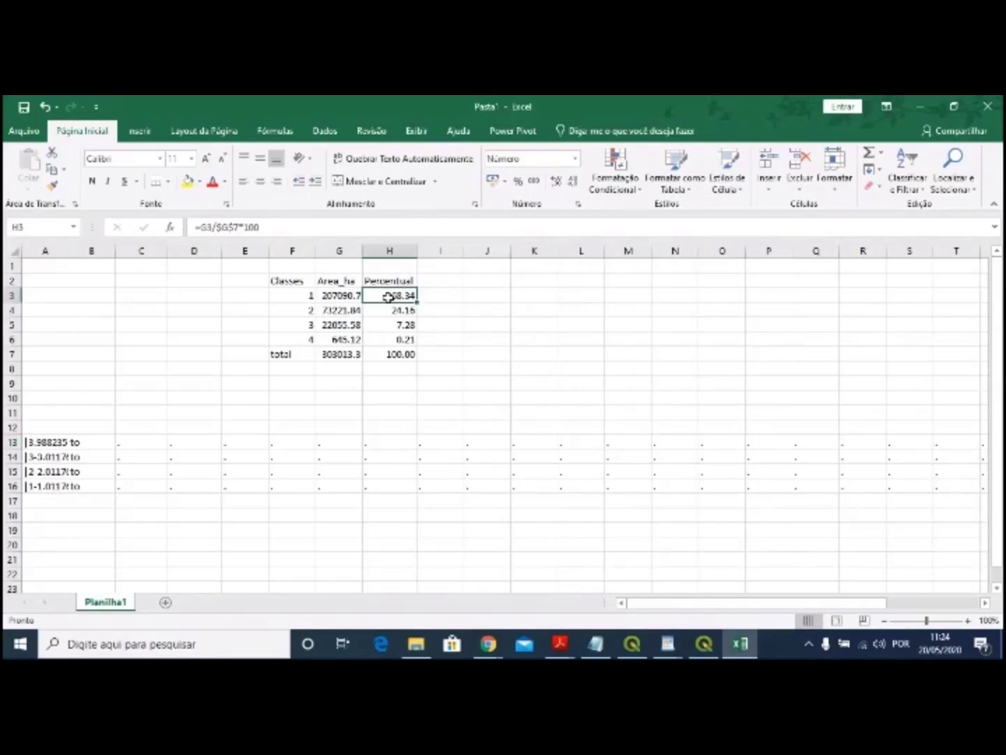
left_click_drag(286, 293, 394, 294)
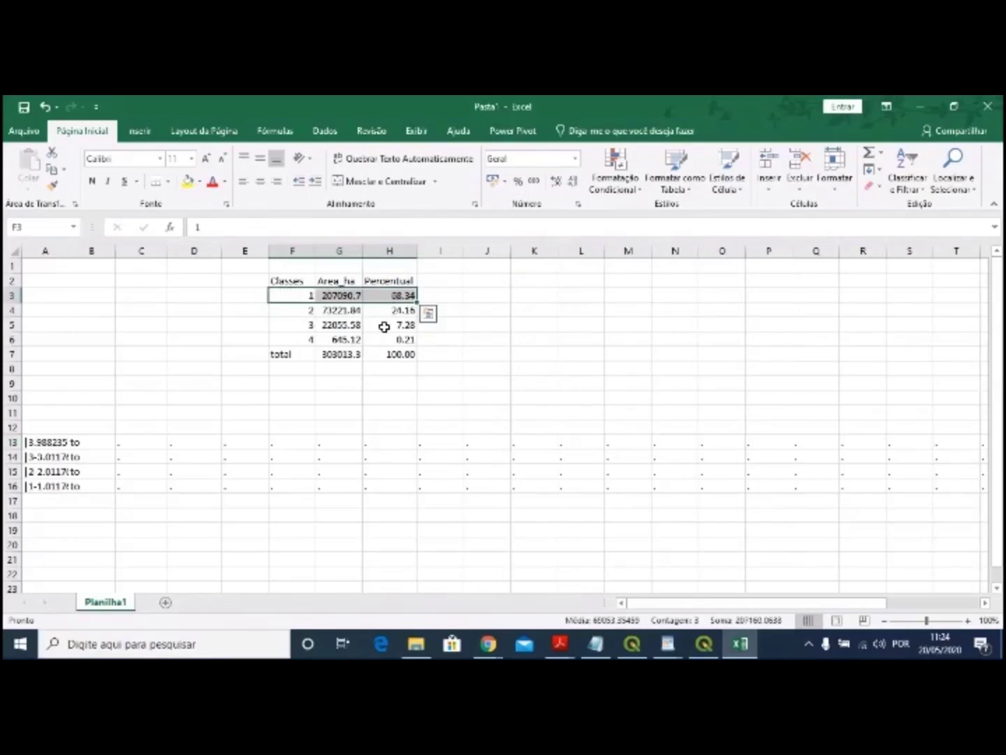
left_click_drag(280, 308, 401, 311)
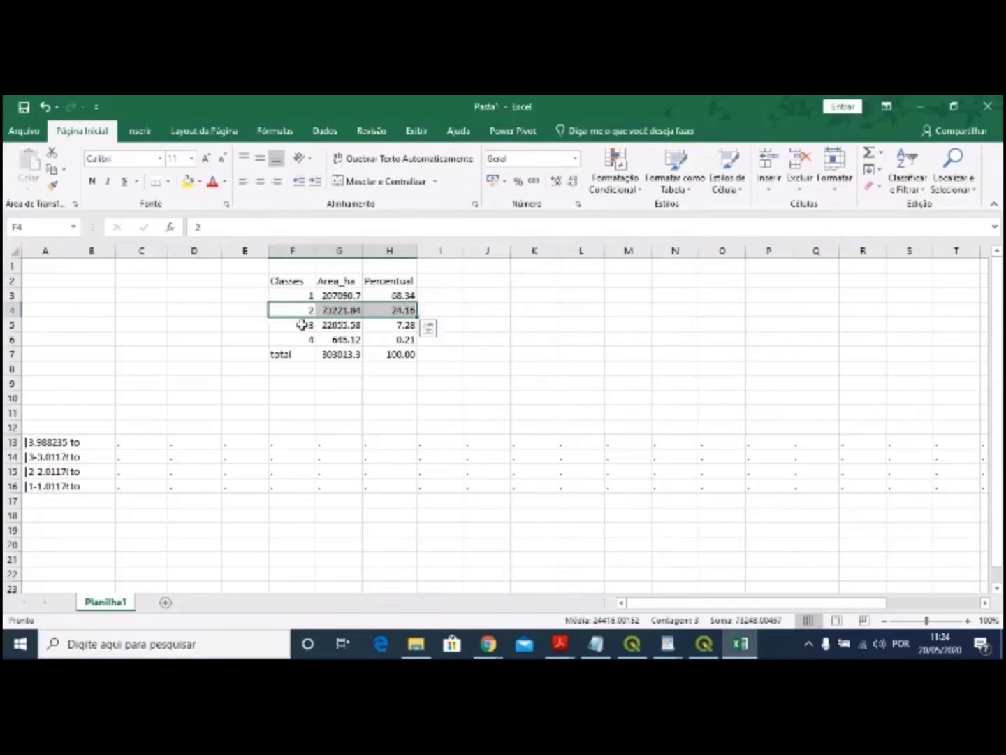
left_click_drag(303, 325, 406, 341)
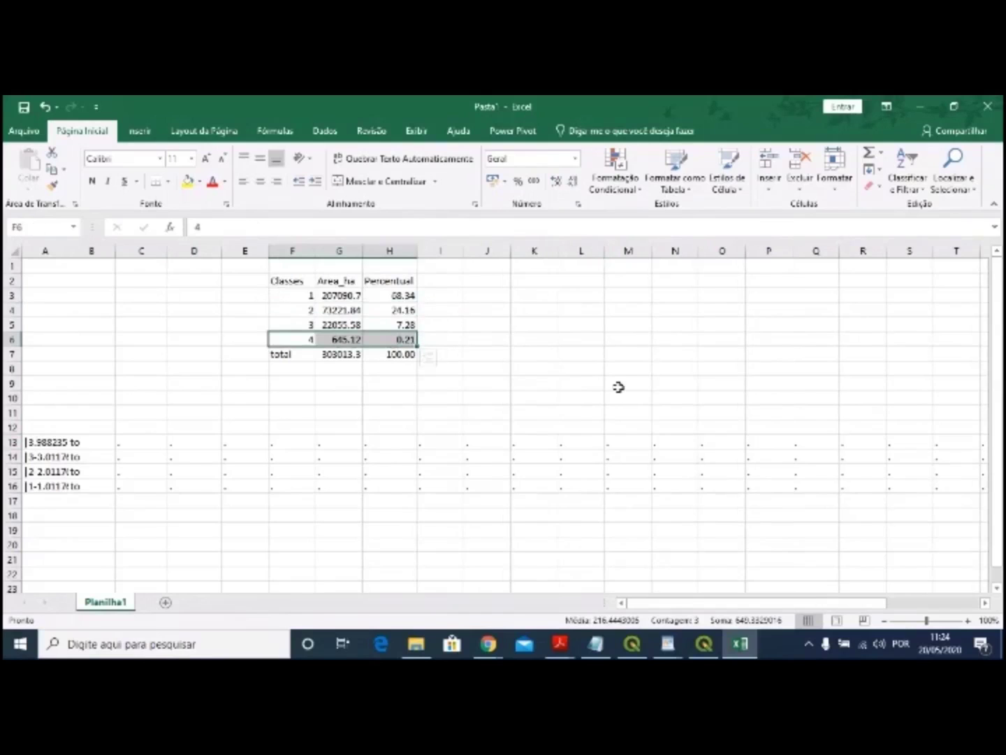
- Switch to the altitude_declividade project in QGIS, close the processing toolbox, and examine the altitude classes on the class_alt map
mouse_move(633, 646)
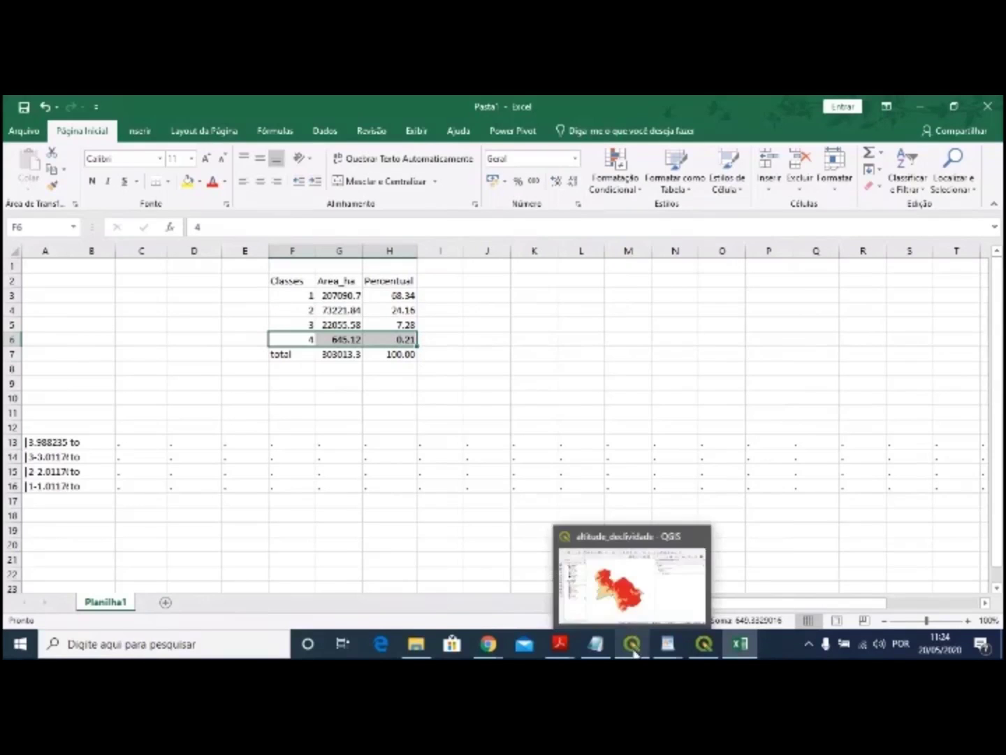
left_click(641, 607)
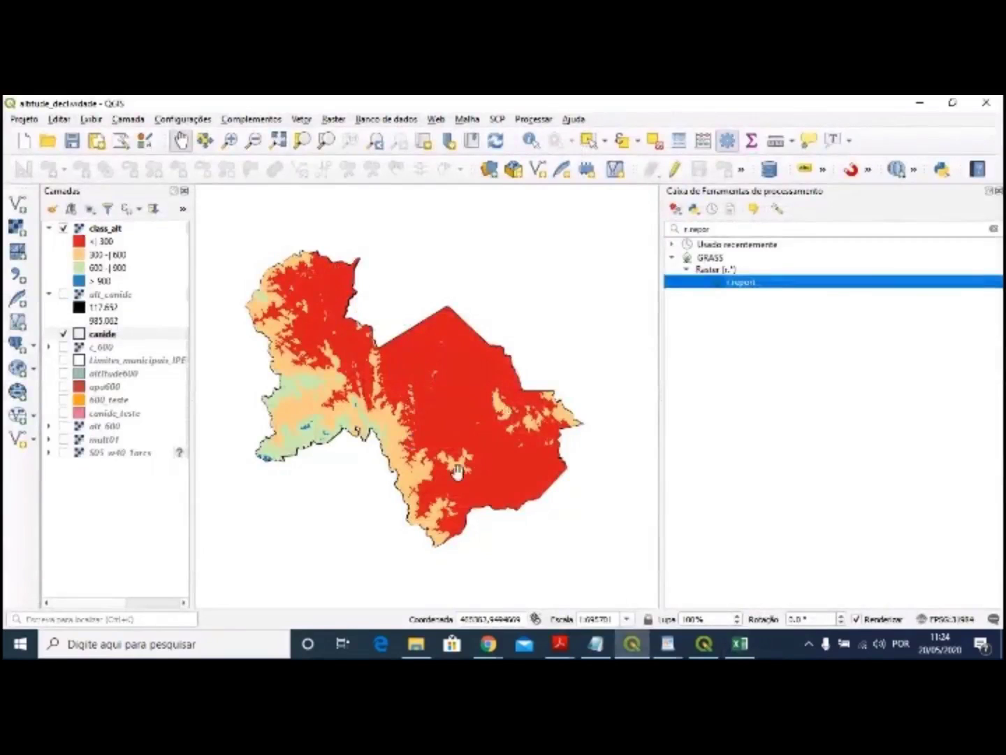
left_click(997, 192)
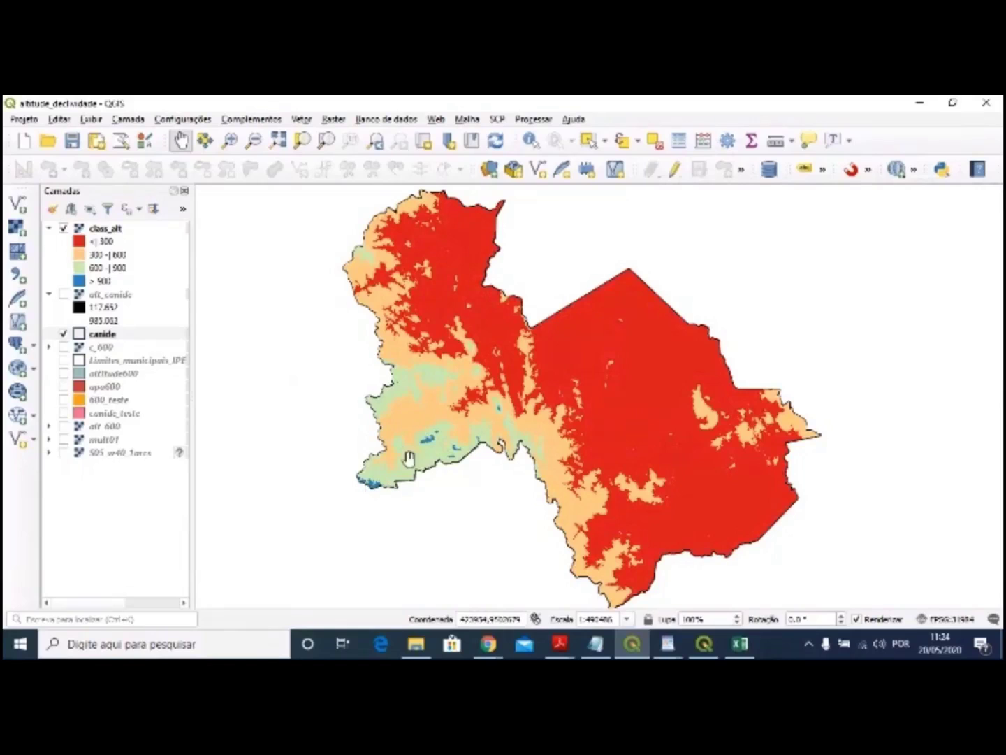
scroll(367, 438, "up", 1)
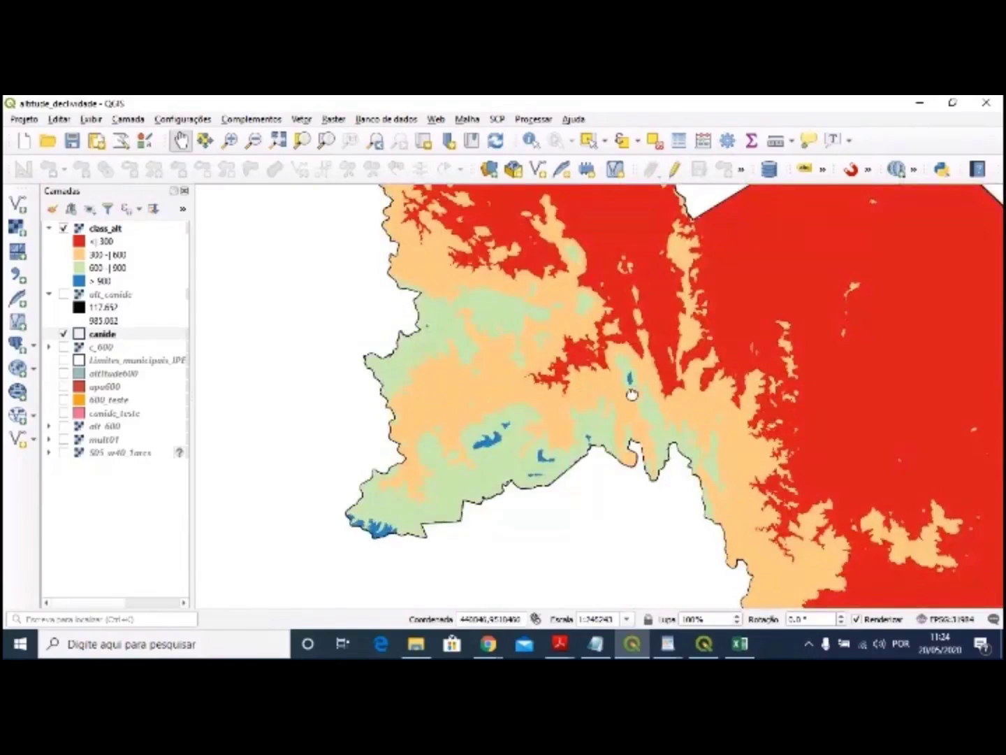
left_click_drag(631, 396, 584, 381)
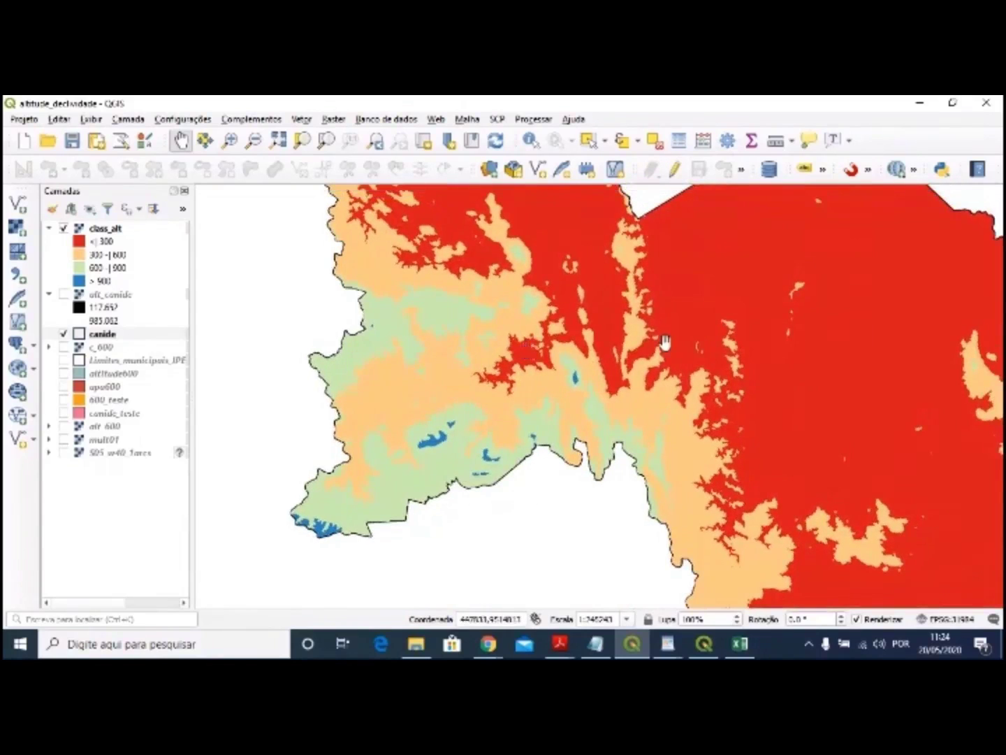
left_click_drag(639, 347, 538, 378)
scroll(511, 375, "down", 1)
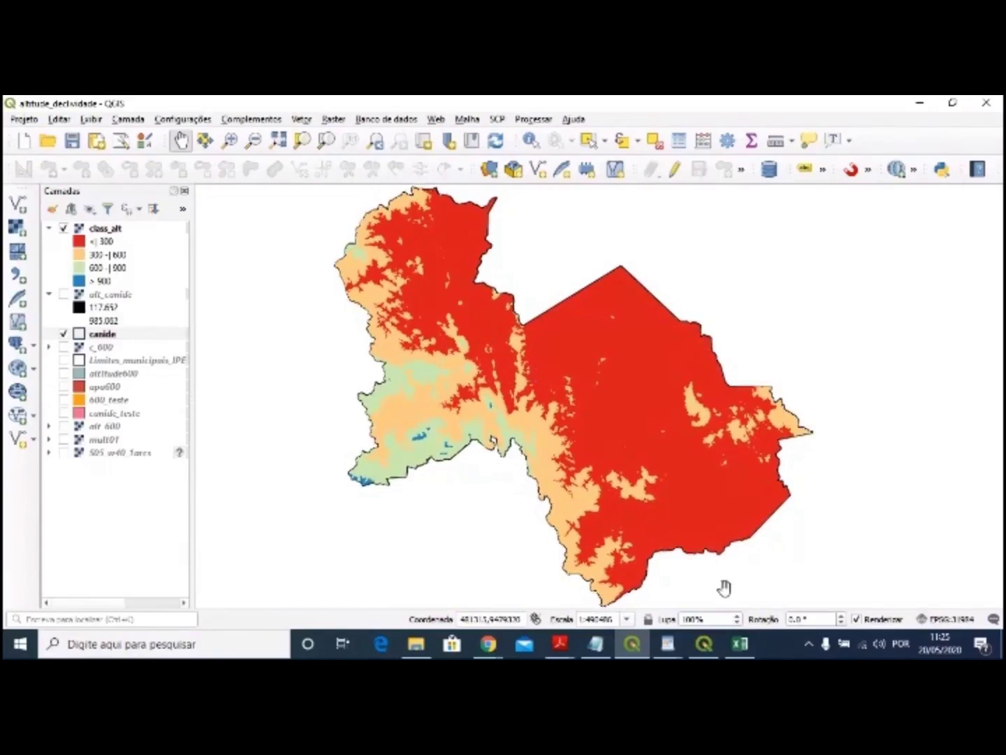
- Open the class_alt layer's symbology and change the label of value 1 to 117.65 -| 300
left_click(109, 242)
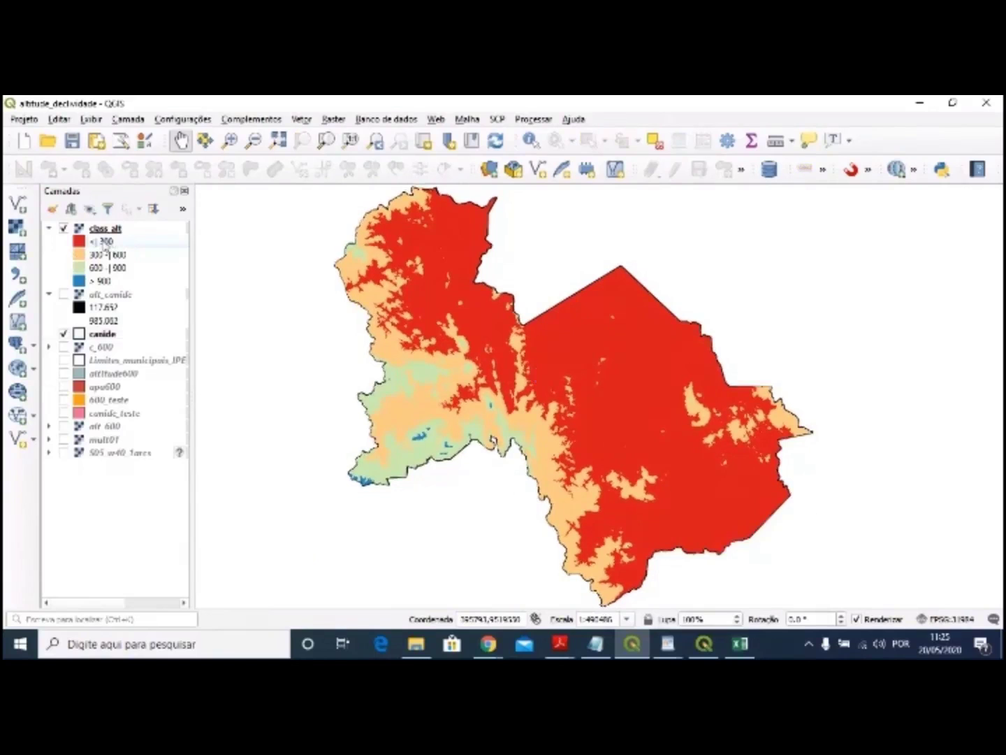
double_click(104, 250)
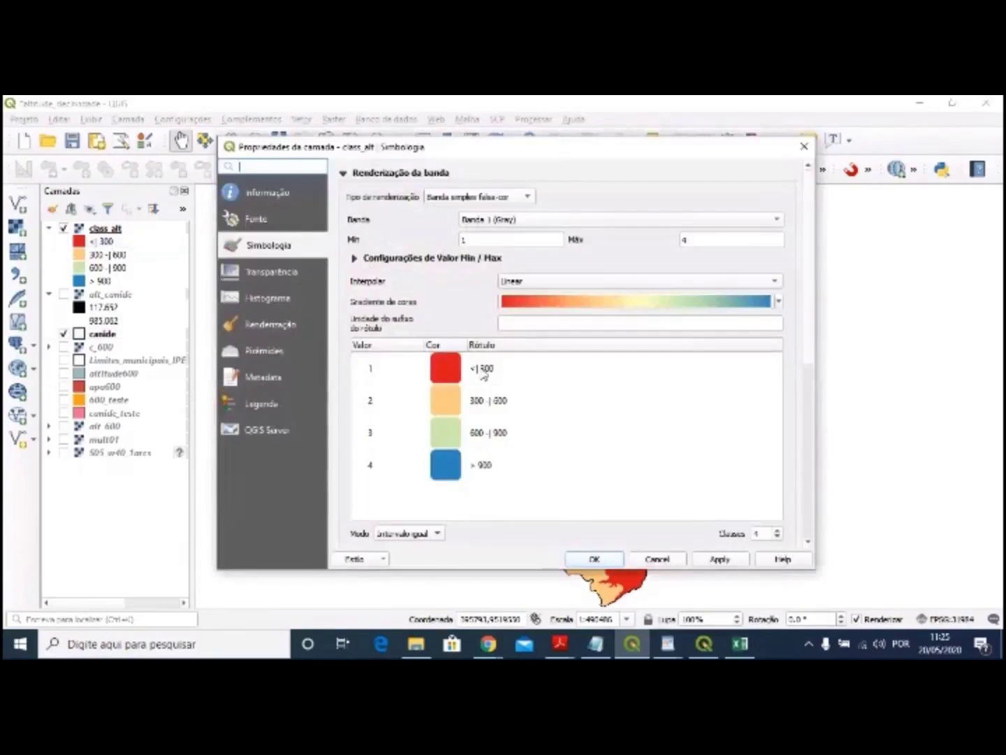
left_click(480, 376)
left_click(480, 376)
left_click_drag(480, 375, 468, 374)
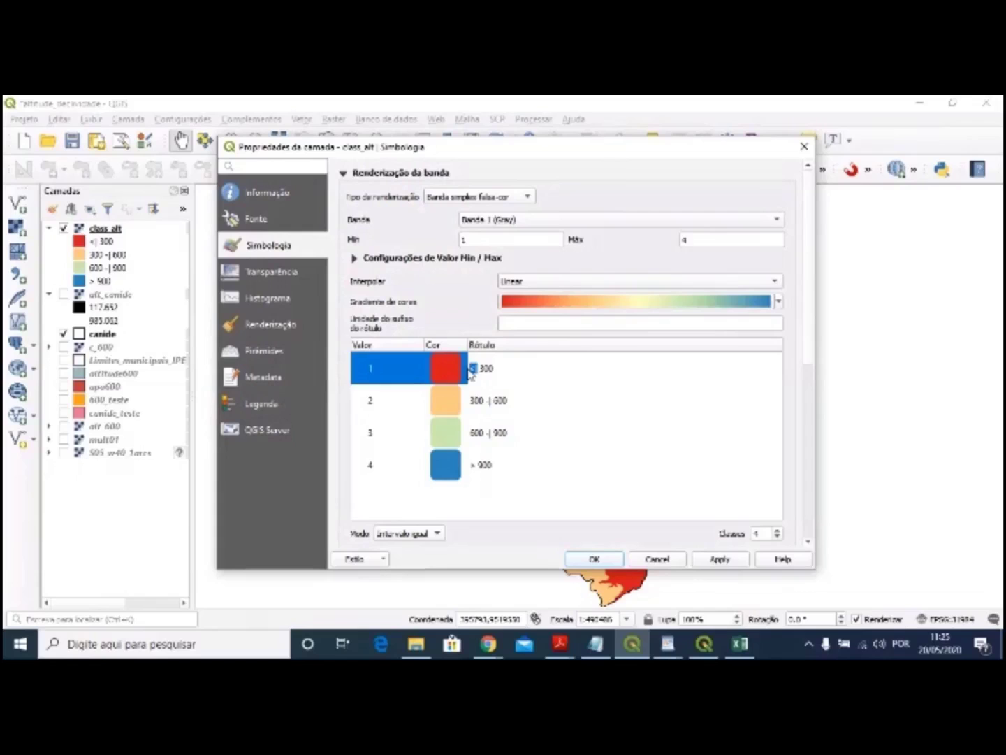
type("117.65 -")
- Change the label of value 4 to 900 -| 985 and apply the class_alt symbology
left_click(479, 467)
double_click(480, 467)
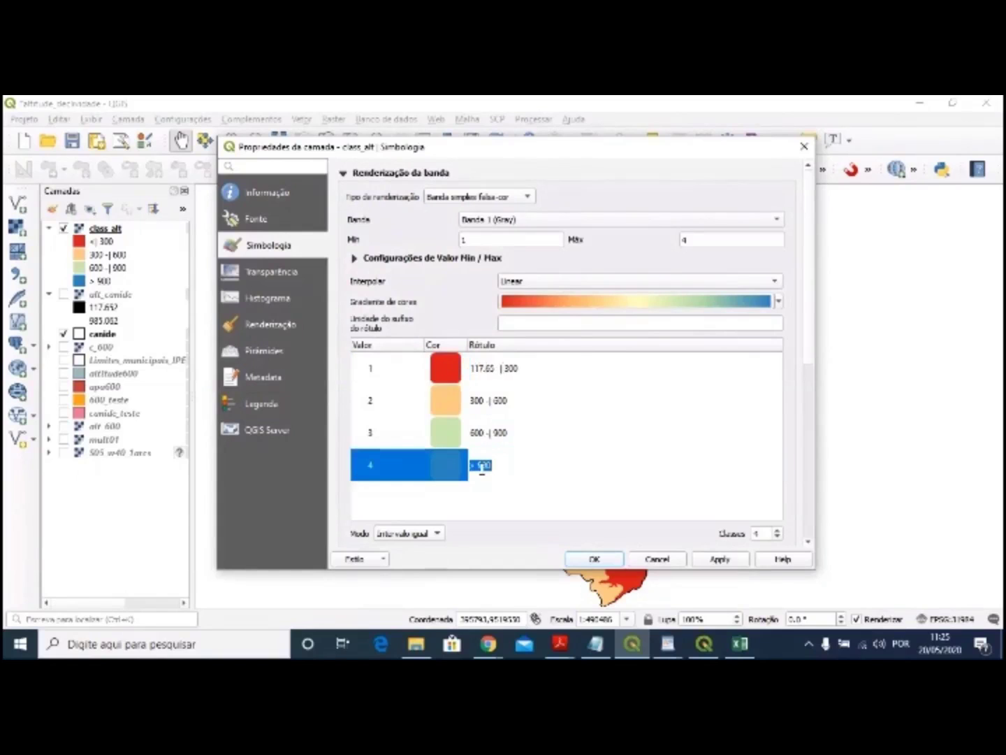
type("985")
left_click(720, 560)
left_click(596, 560)
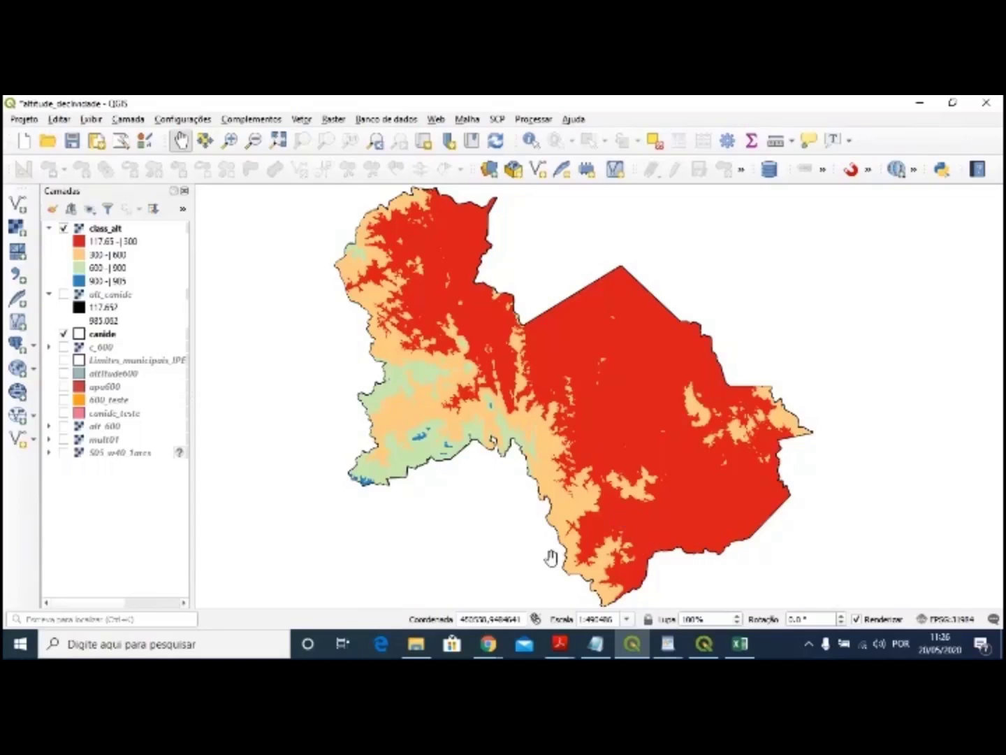
- Switch to the Mconf web conference in Chrome
left_click(489, 645)
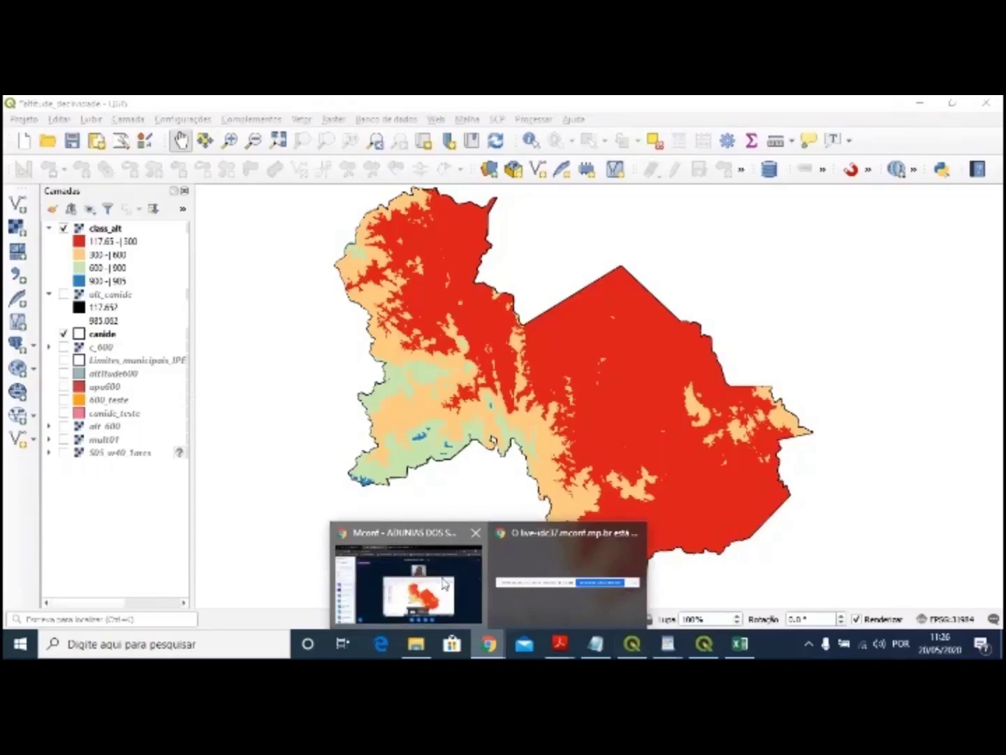
left_click(474, 621)
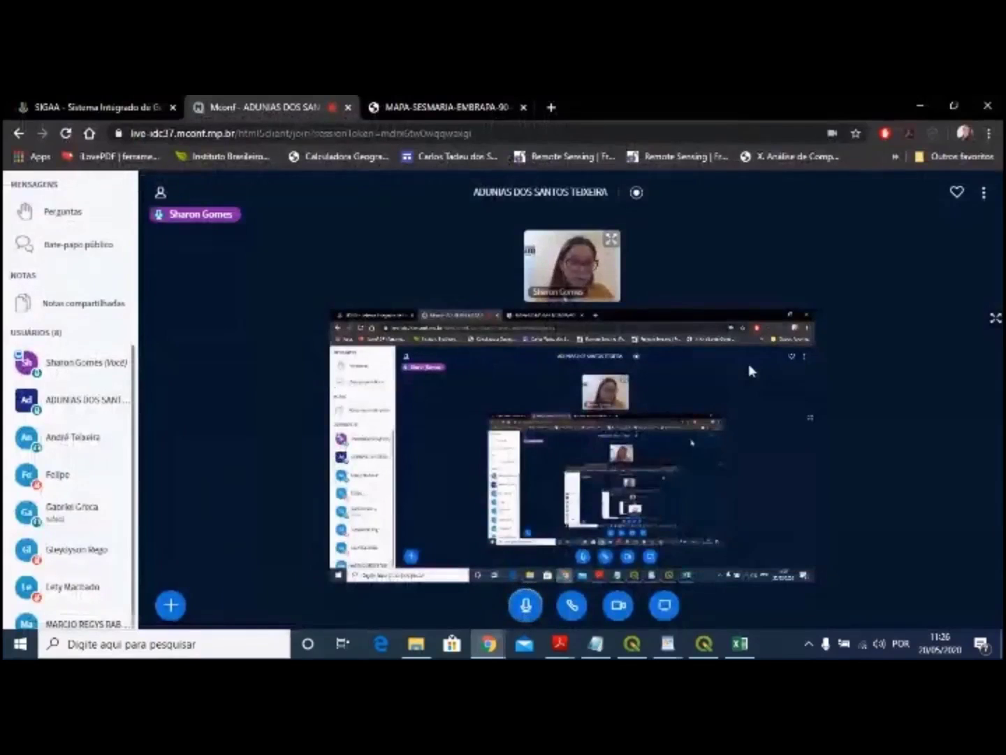